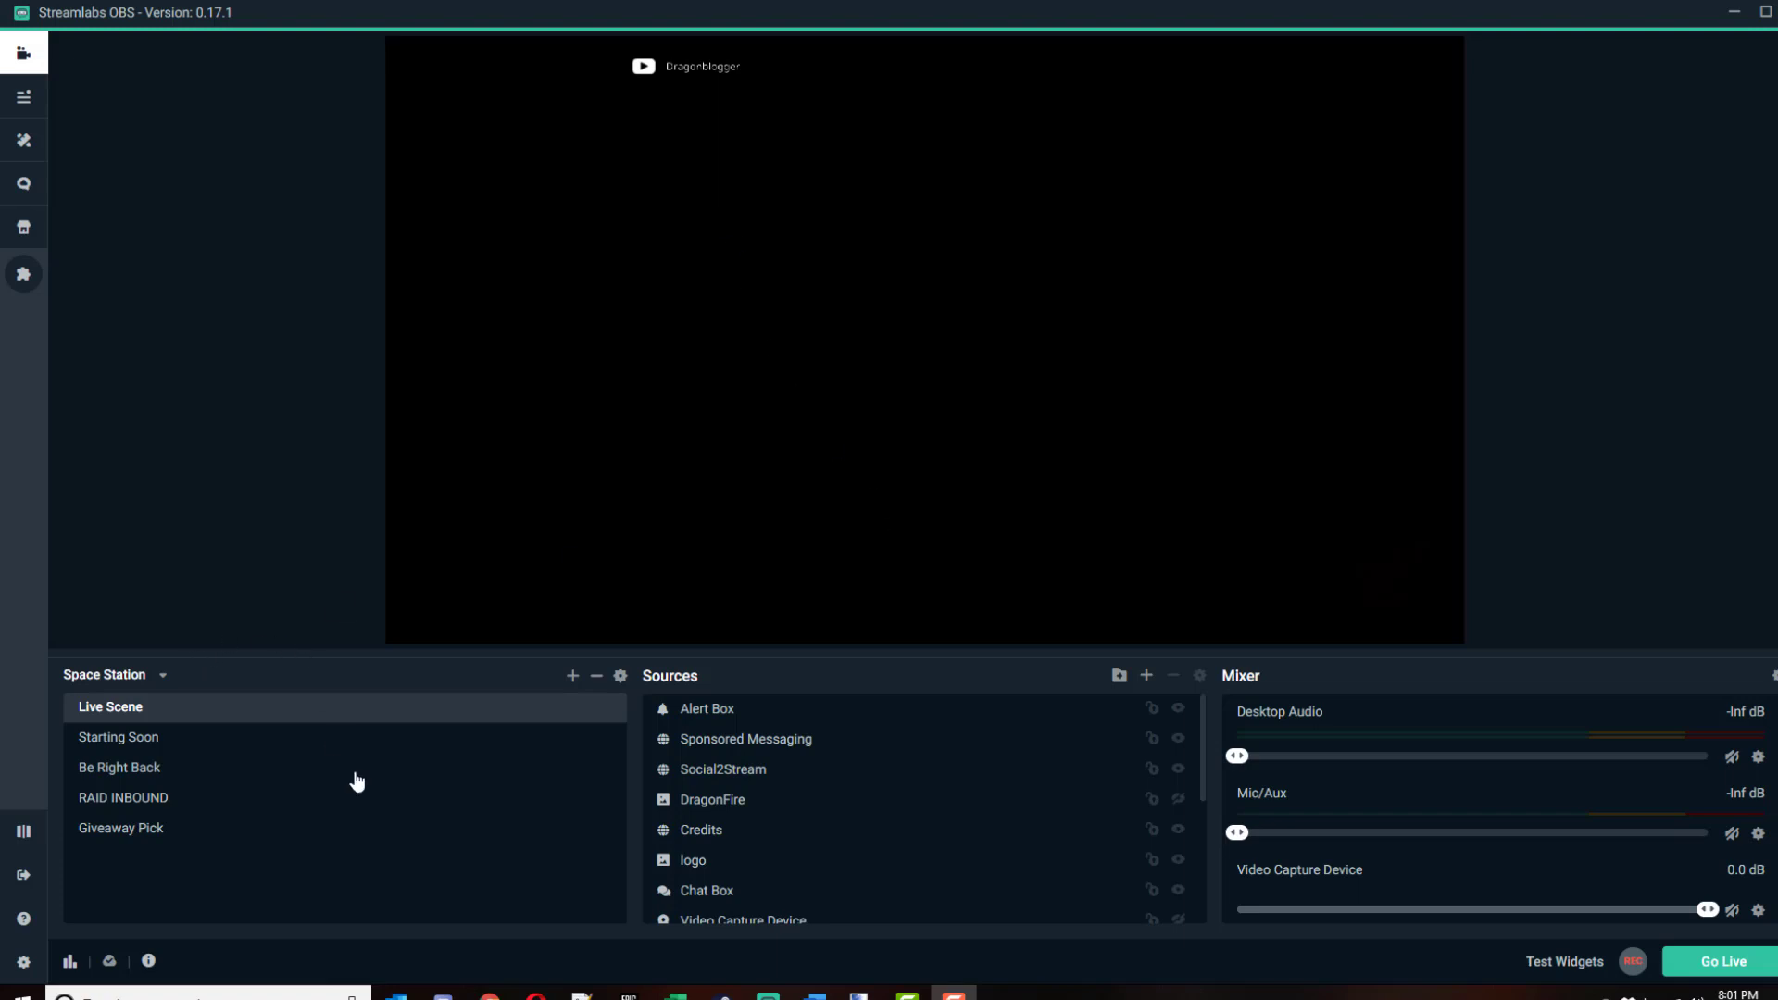
- Create a scene called 'Stream 3' in the Space Station collection and make it active
click(19, 56)
click(572, 676)
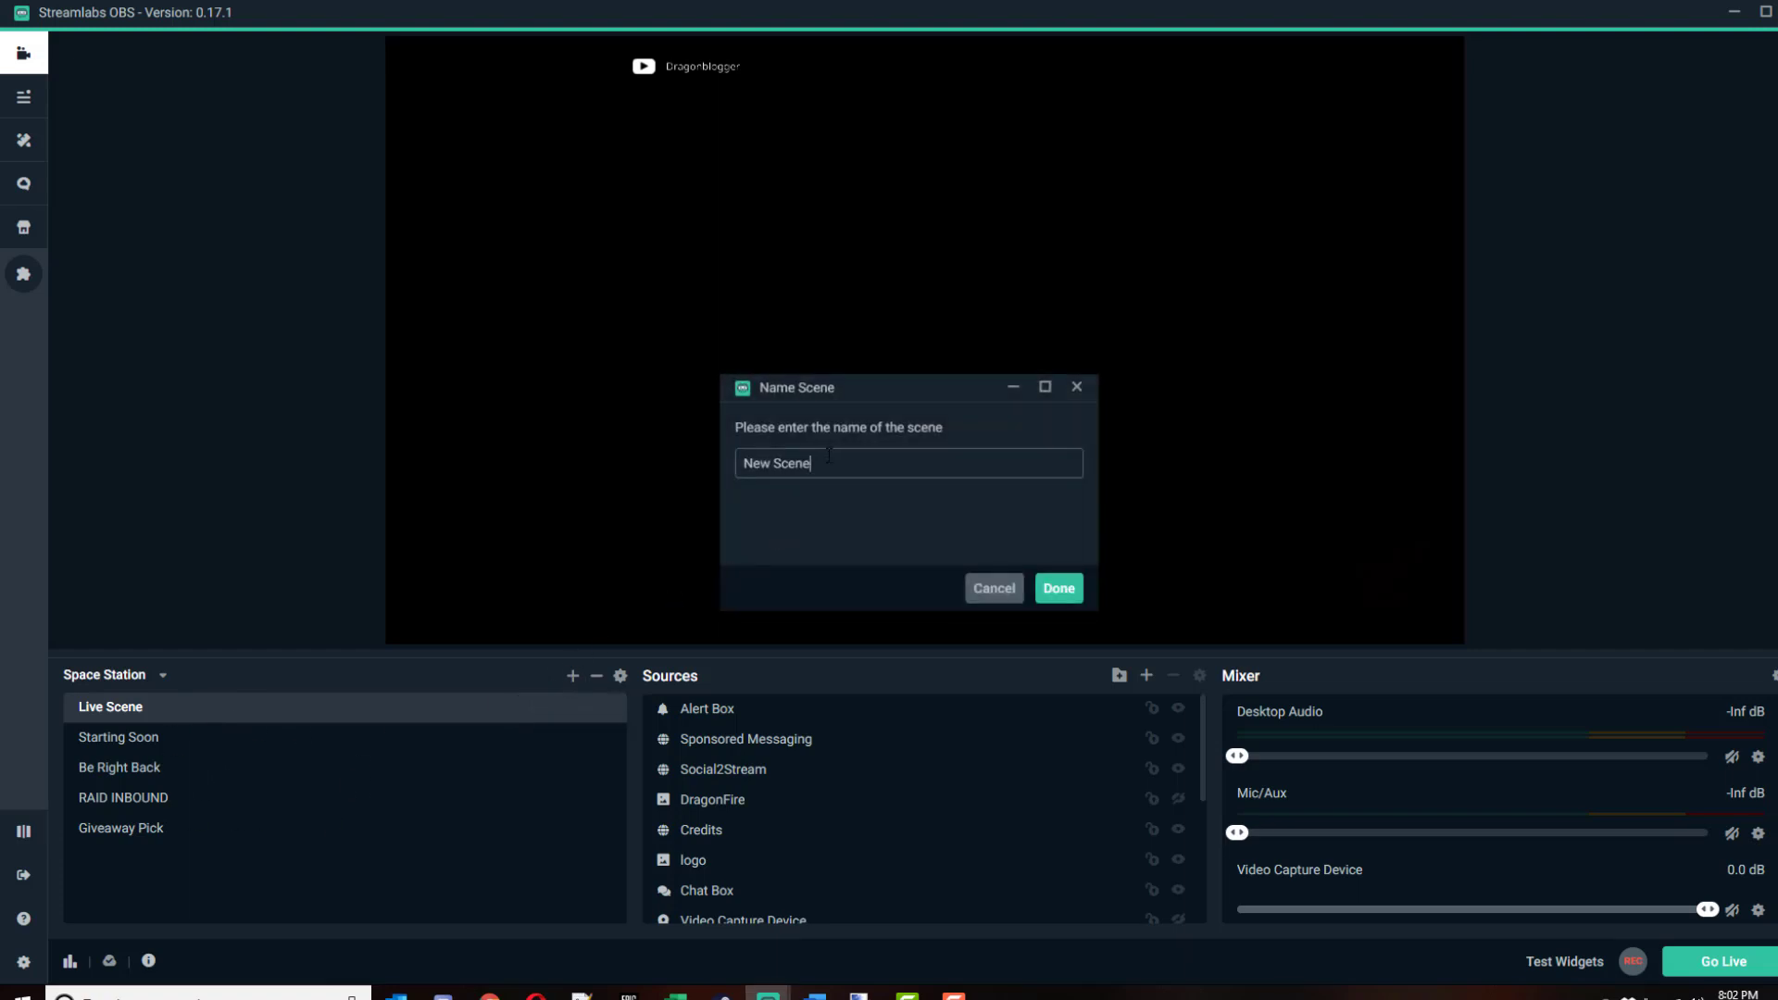
text(Stream 3)
click(1051, 599)
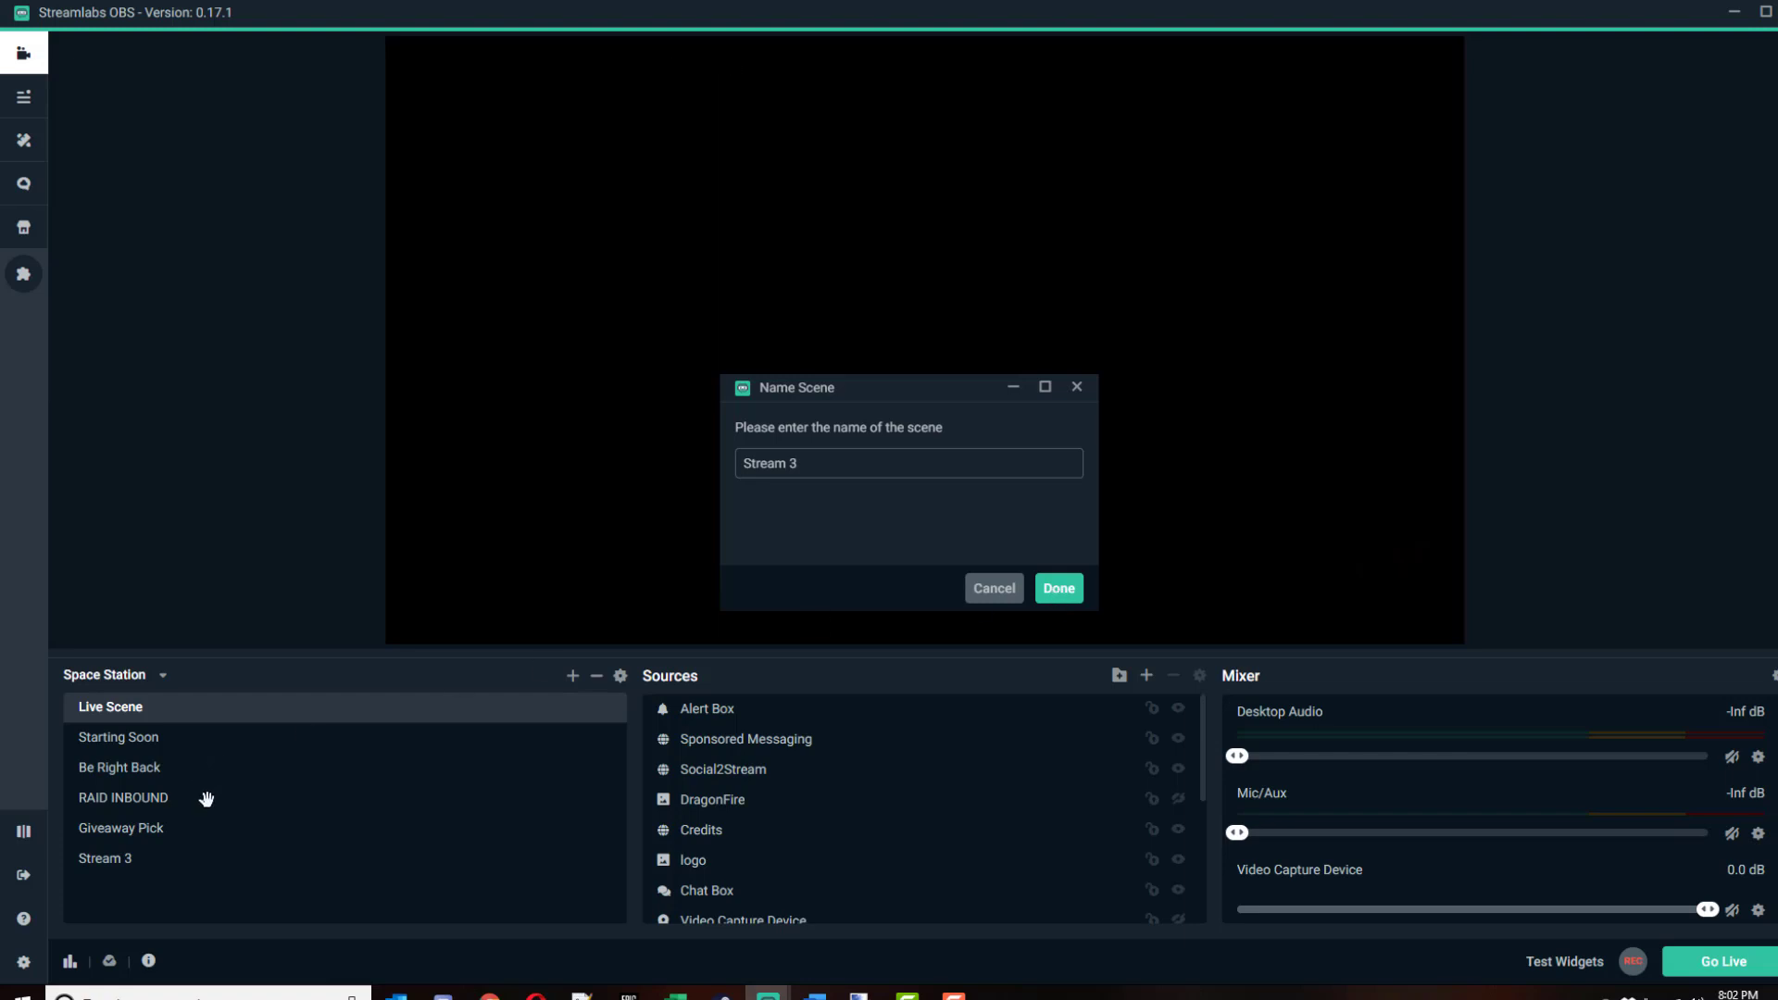
click(135, 857)
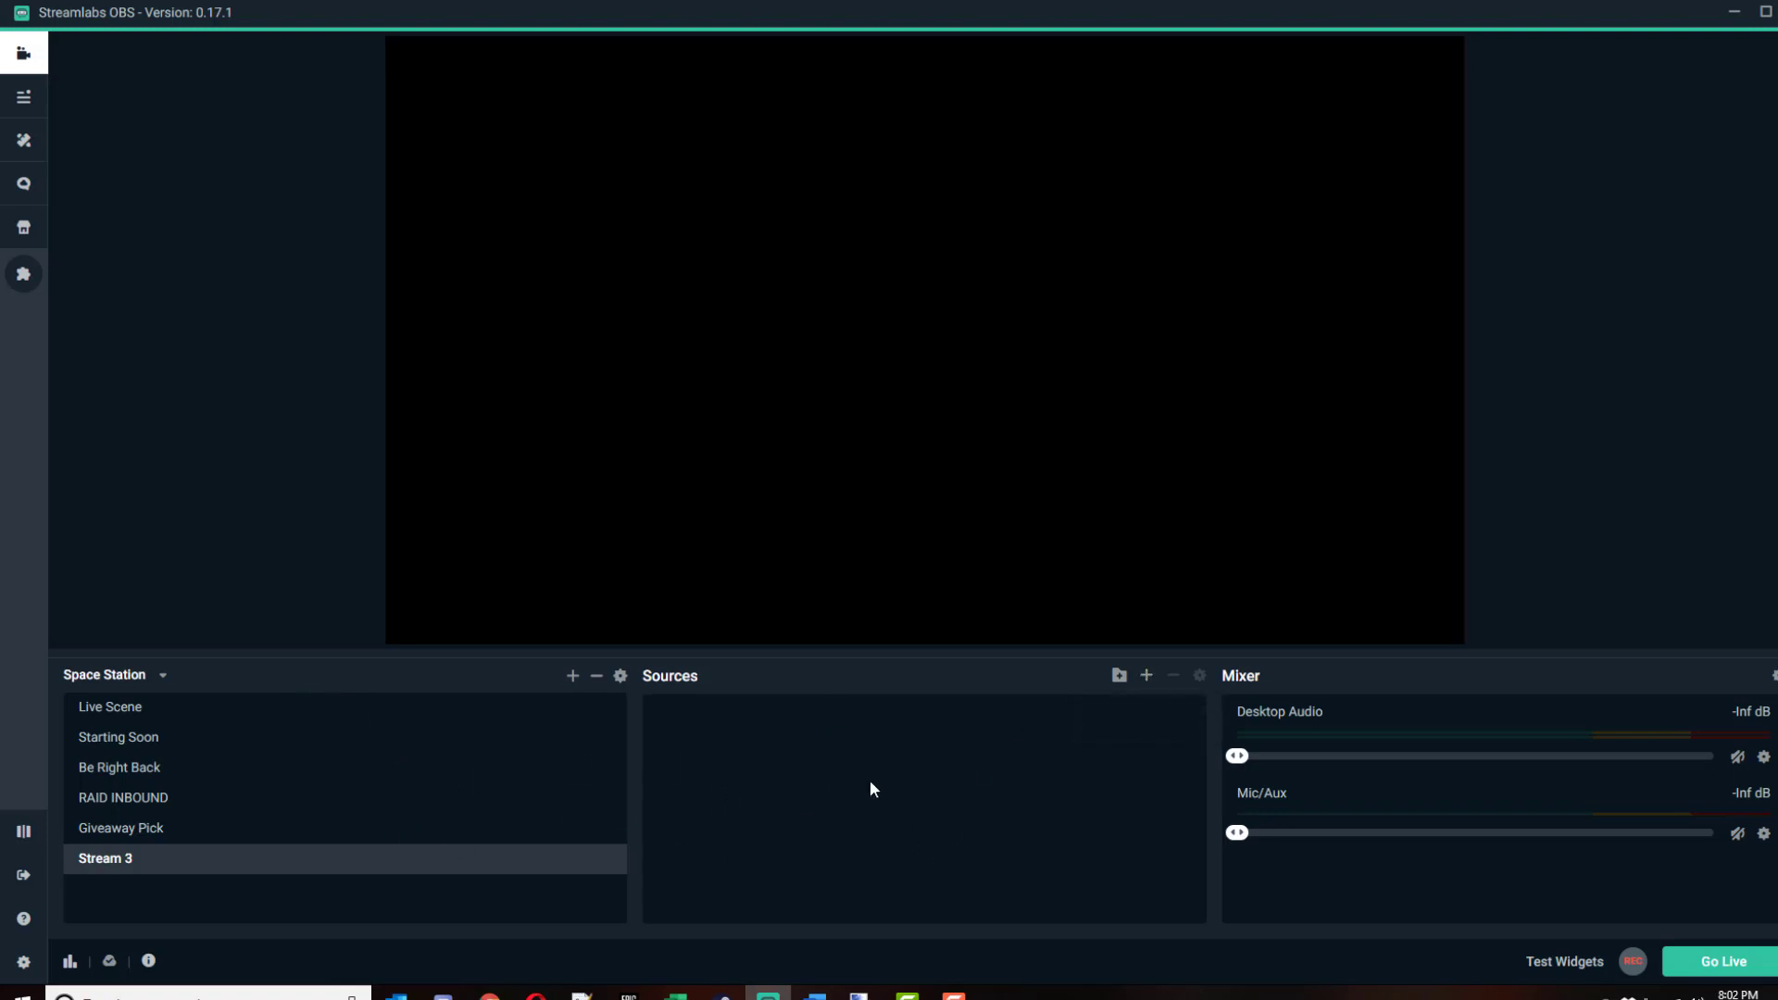
- Add the existing Desktop Audio output capture as a source in Stream 3
click(1146, 678)
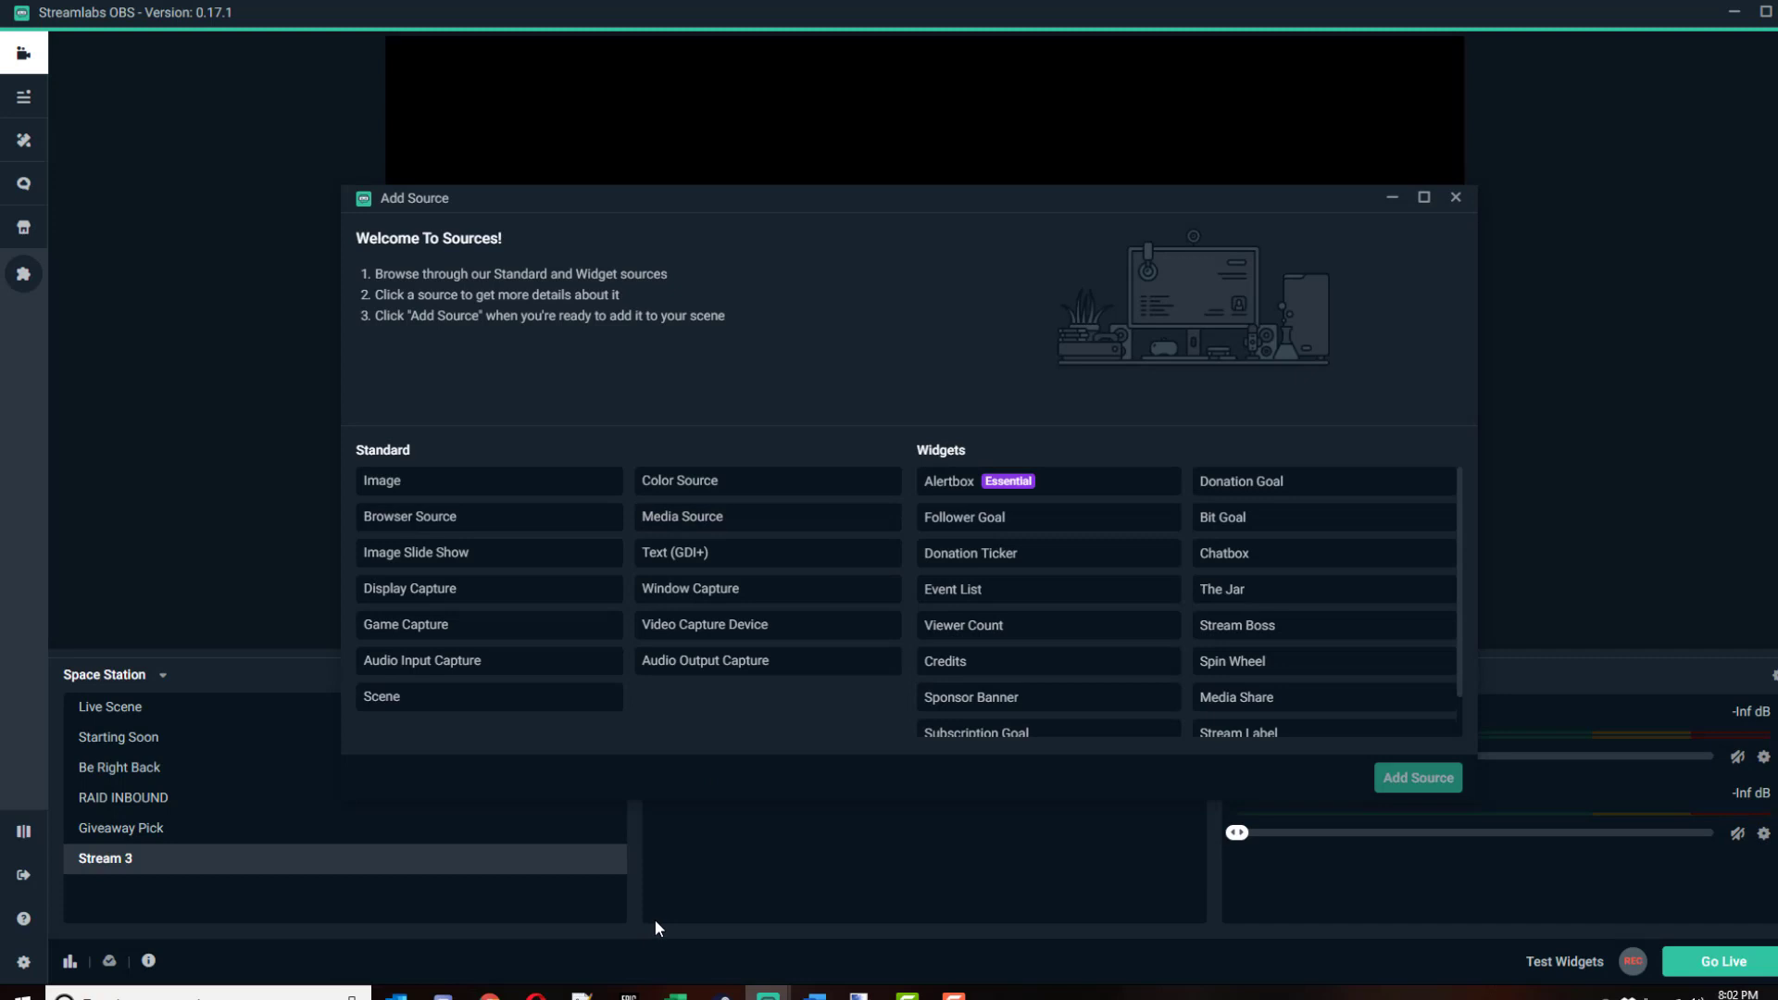
click(706, 661)
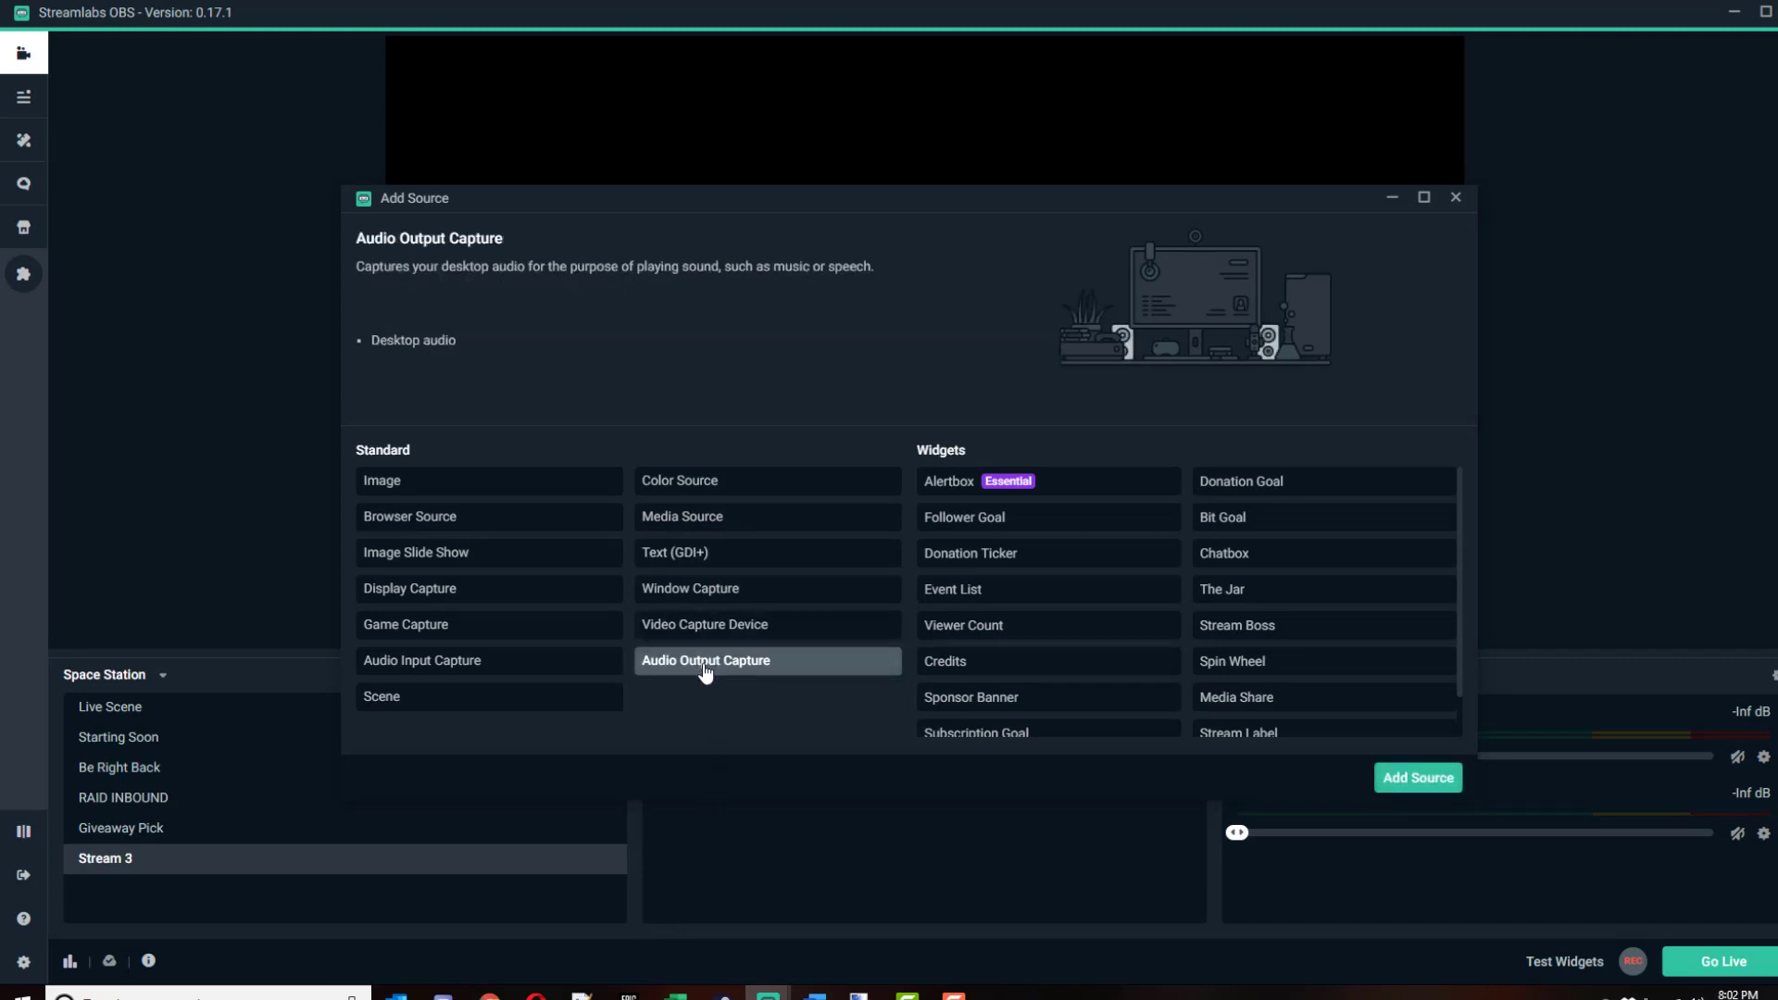
click(1390, 783)
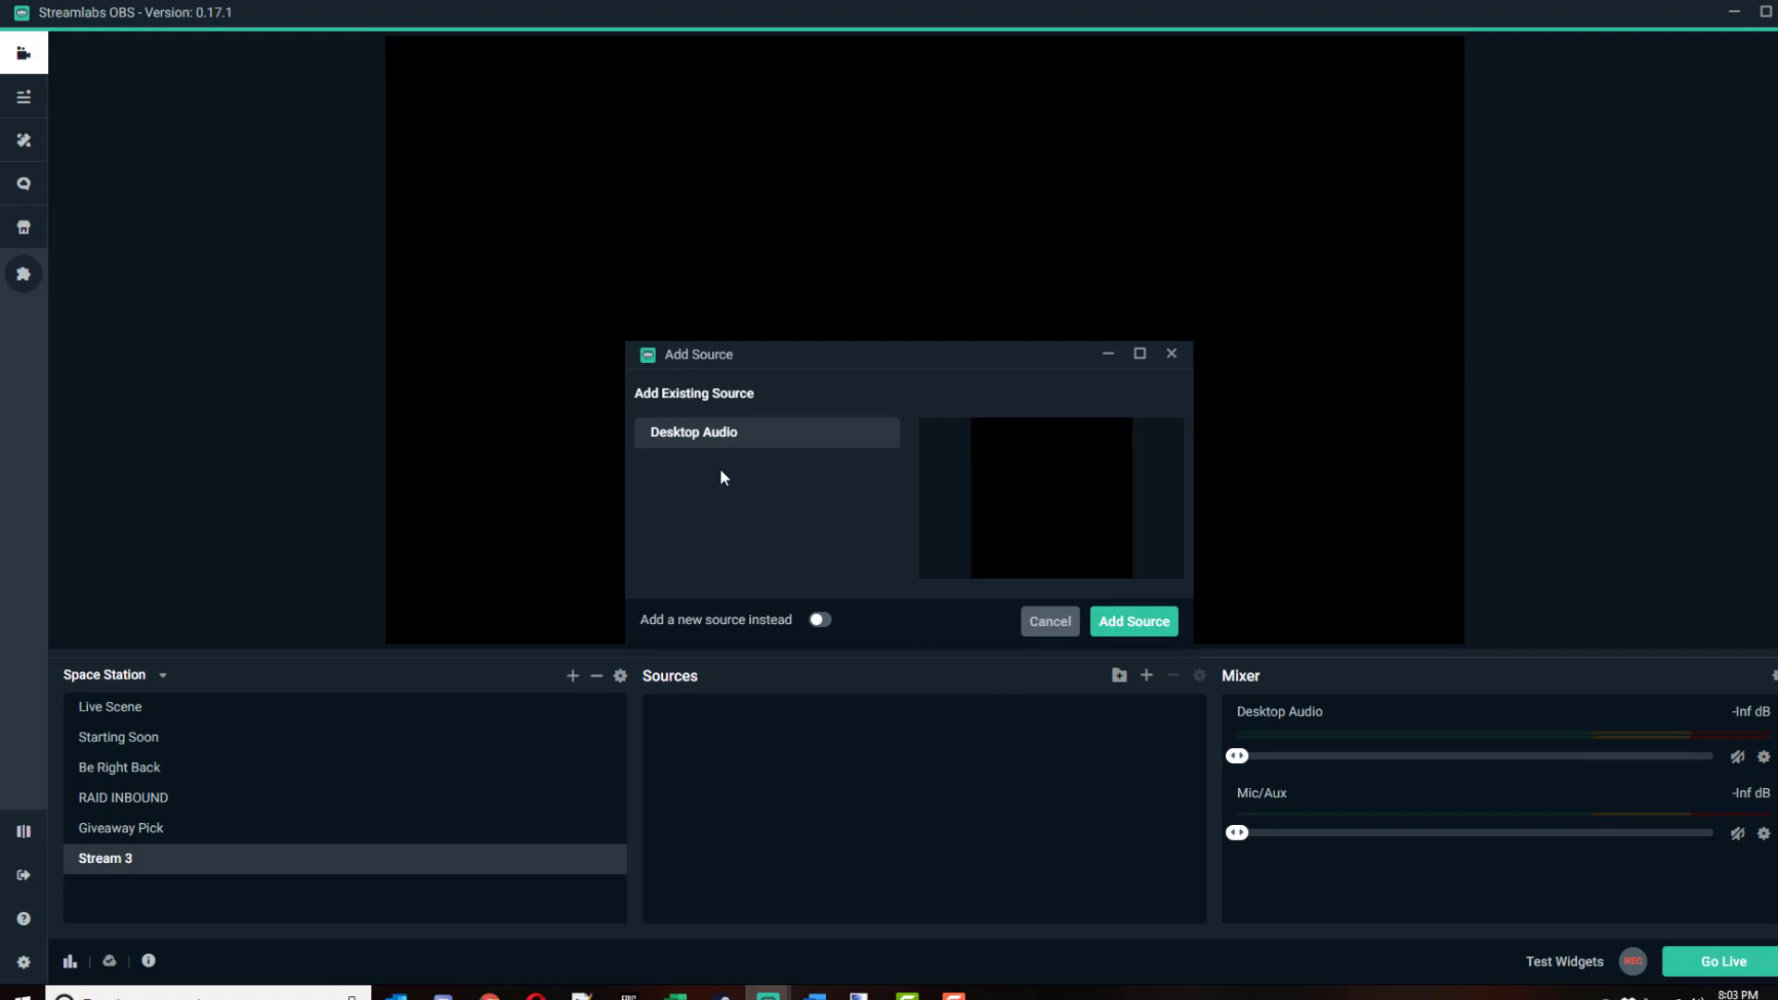
click(1122, 630)
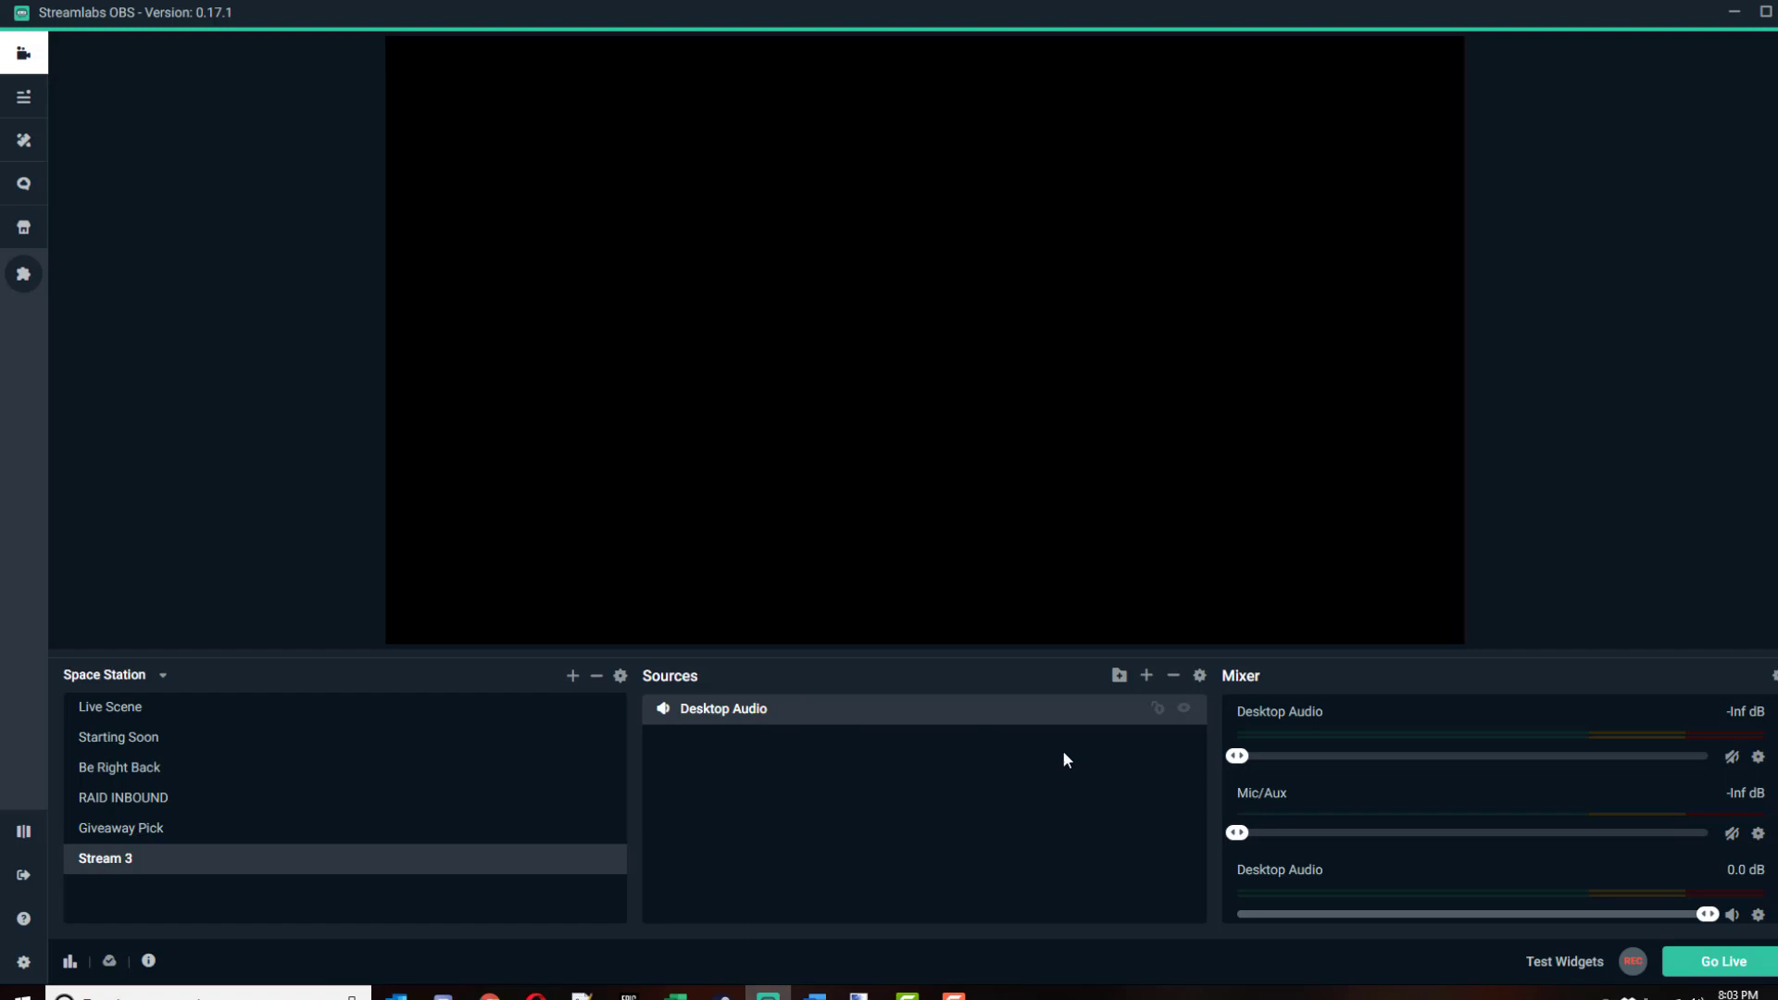
scroll(1419, 848, down, 1)
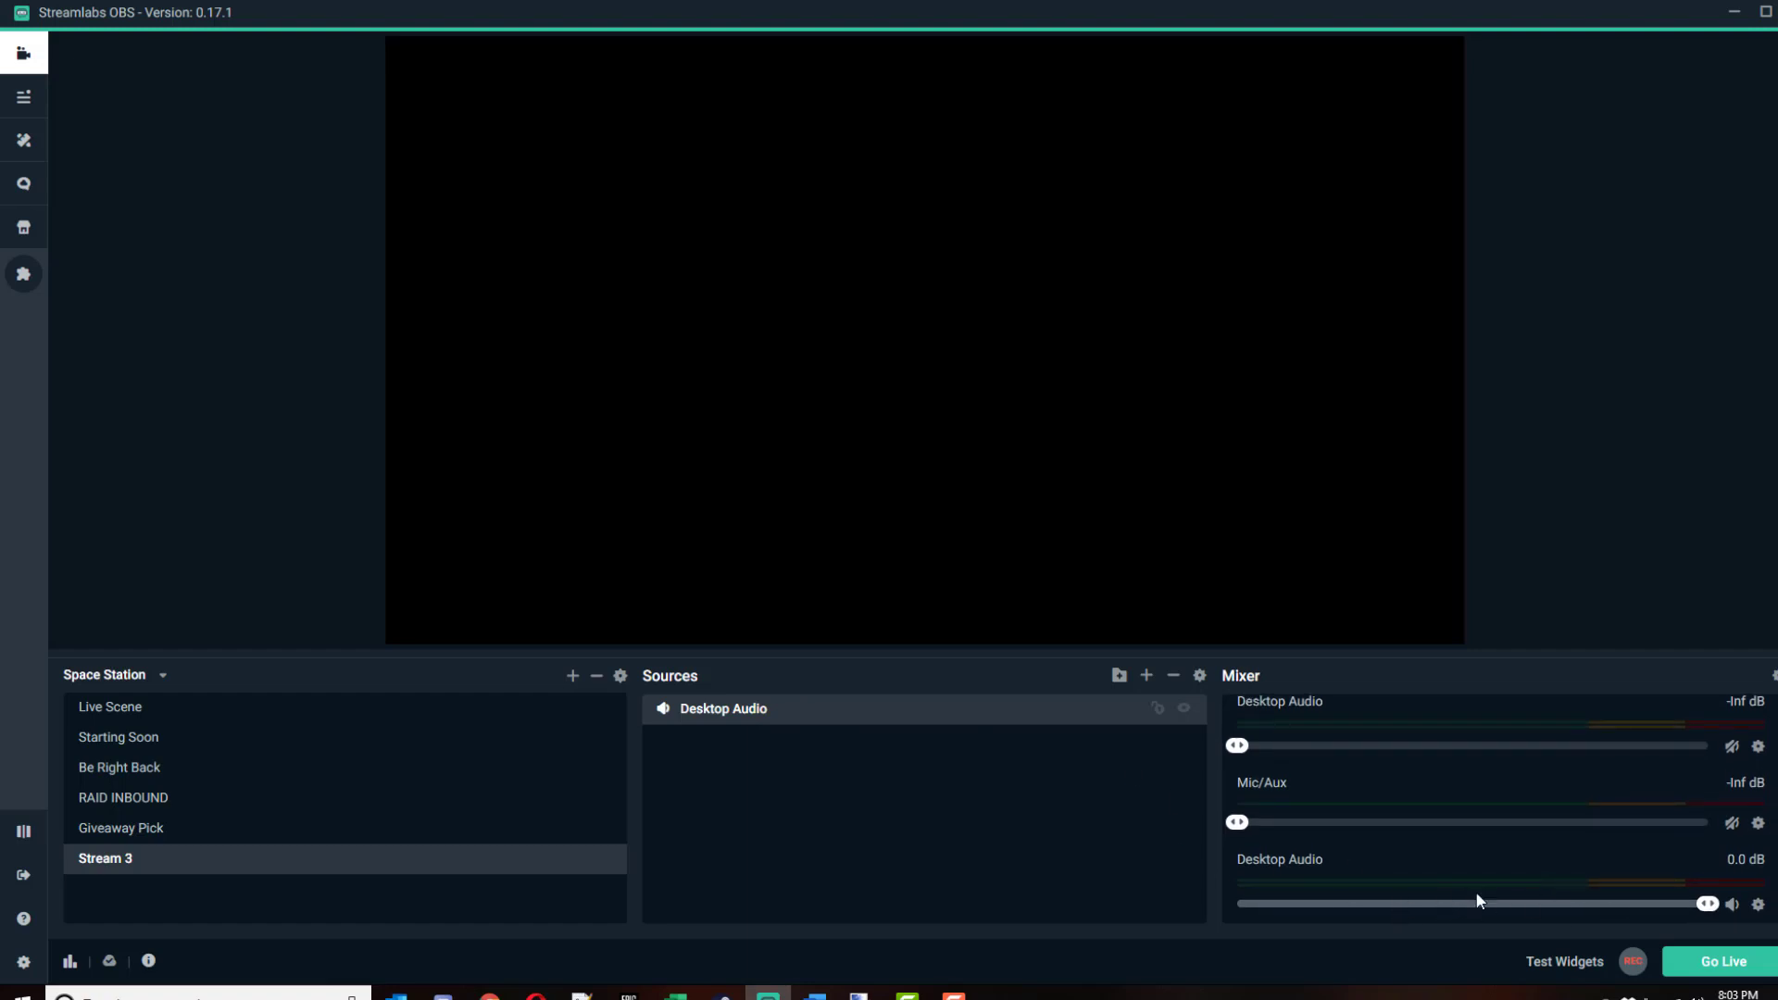
- Create a new Audio Input Capture source named 'Microphone Input'
click(1147, 676)
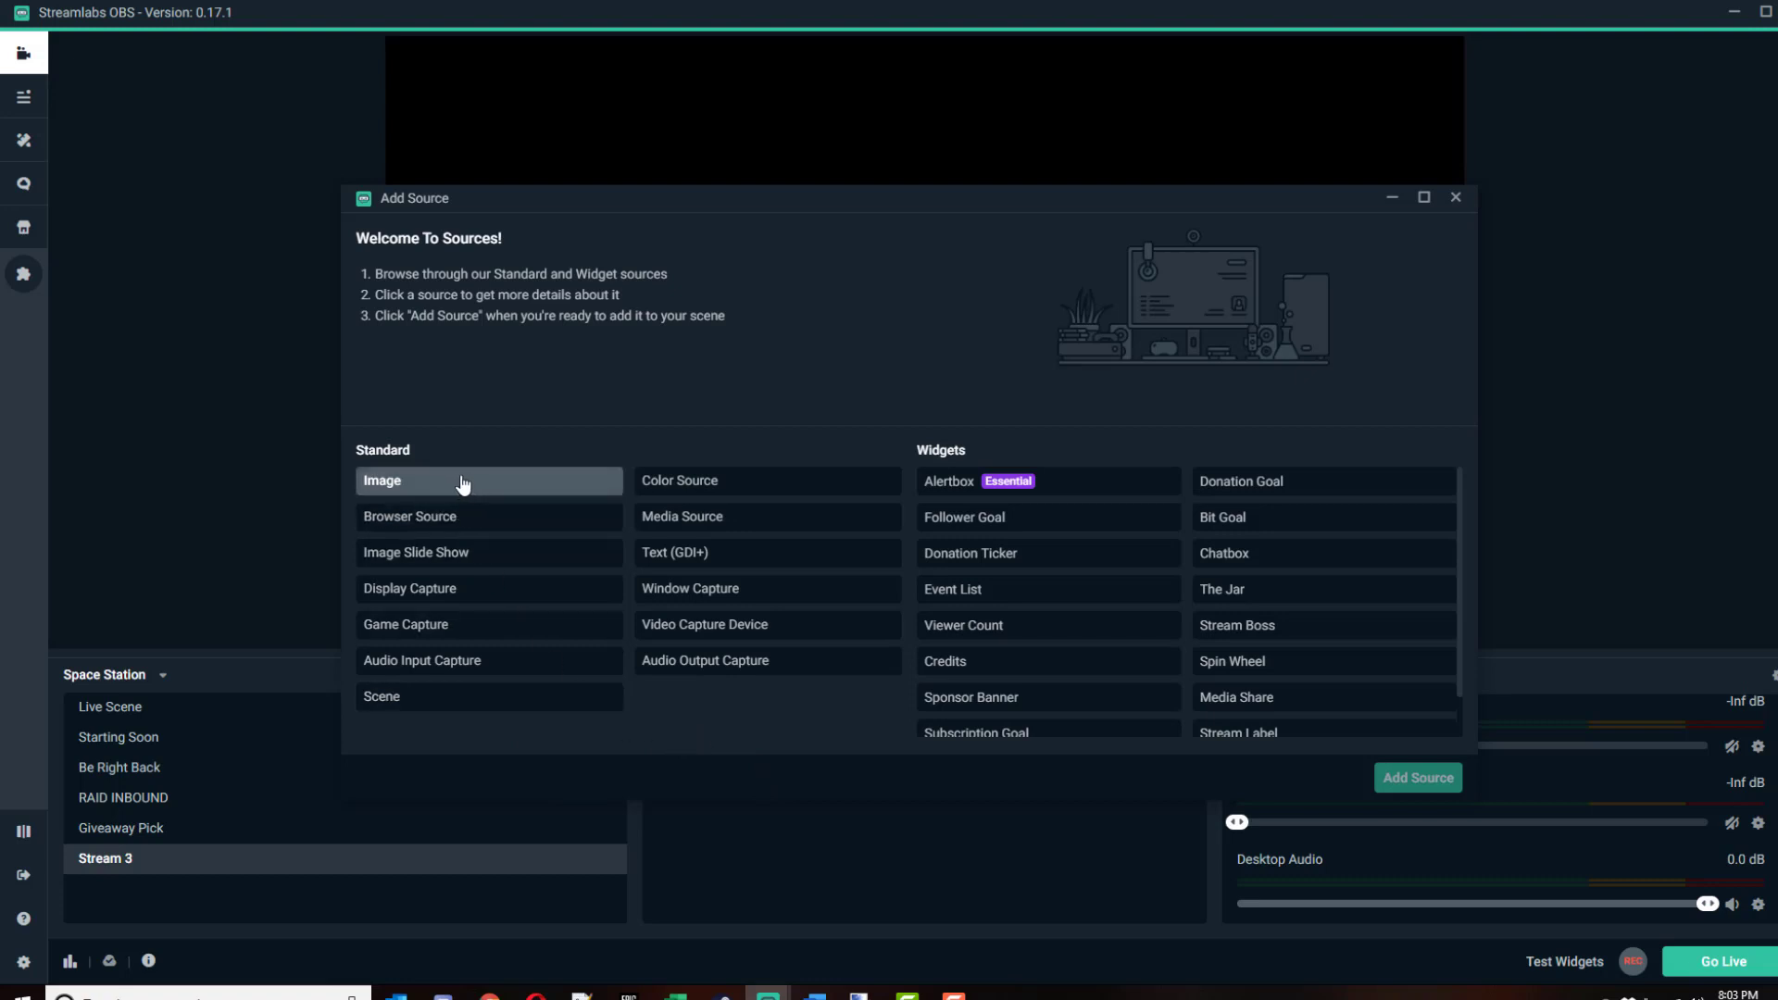
click(474, 667)
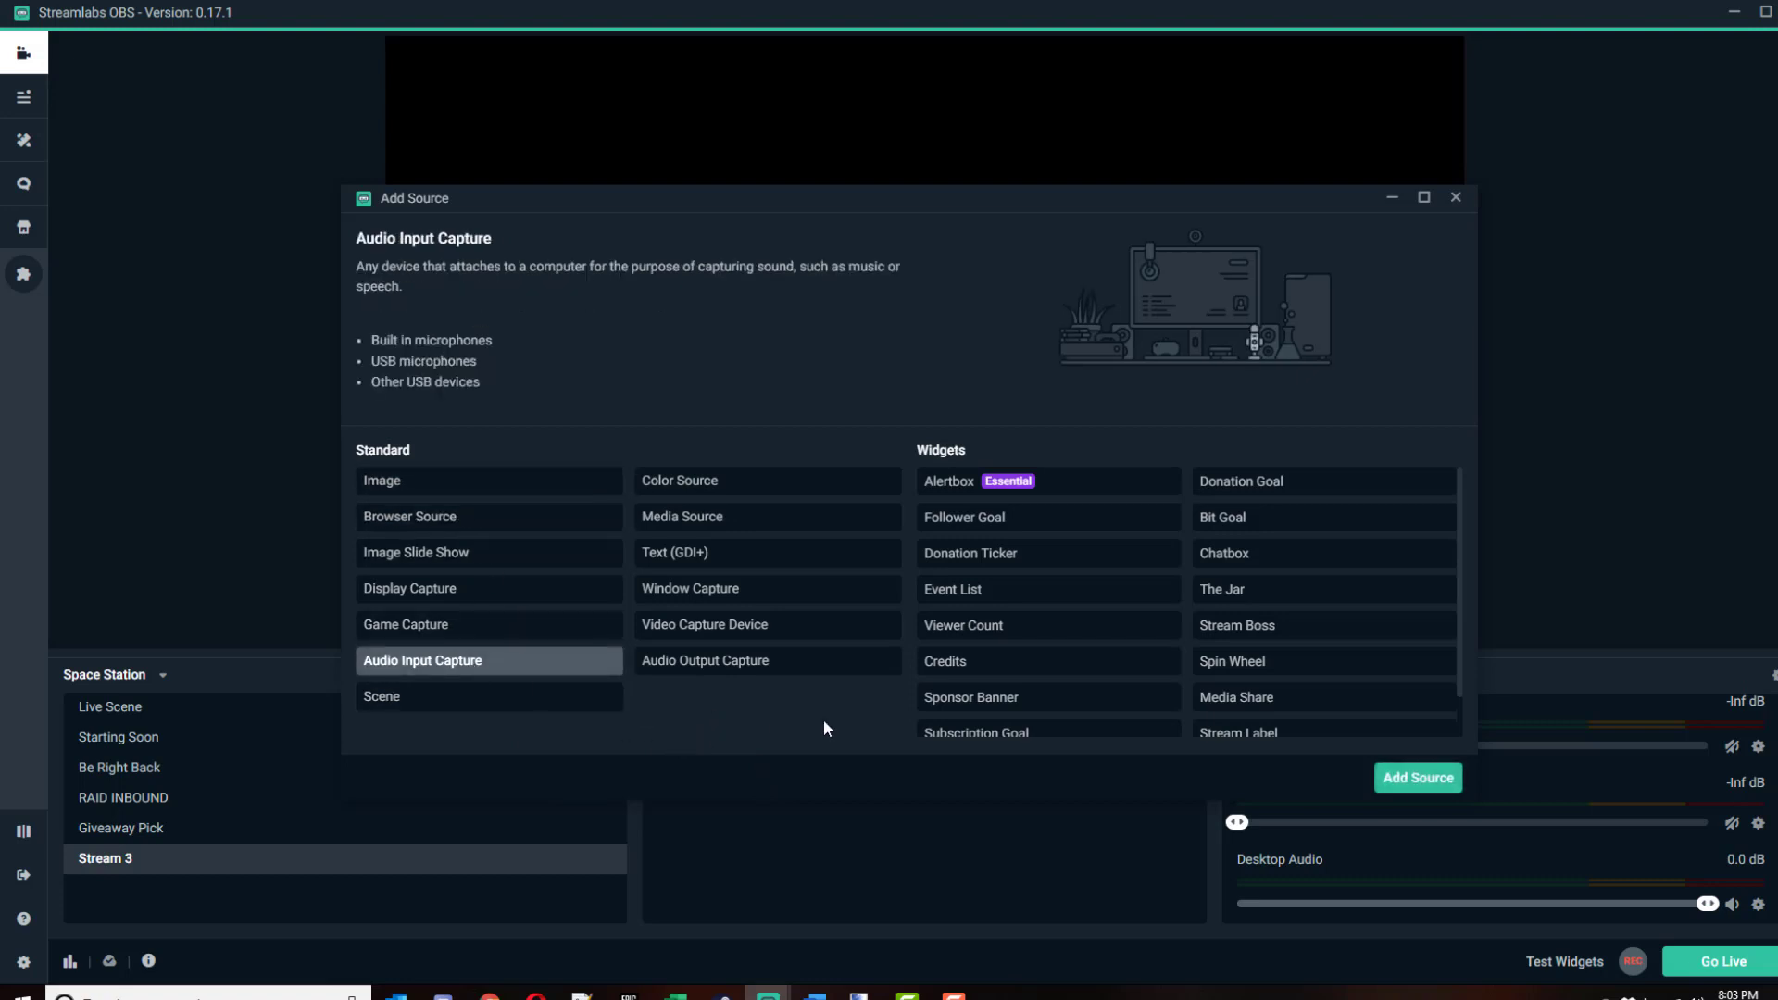
click(1418, 778)
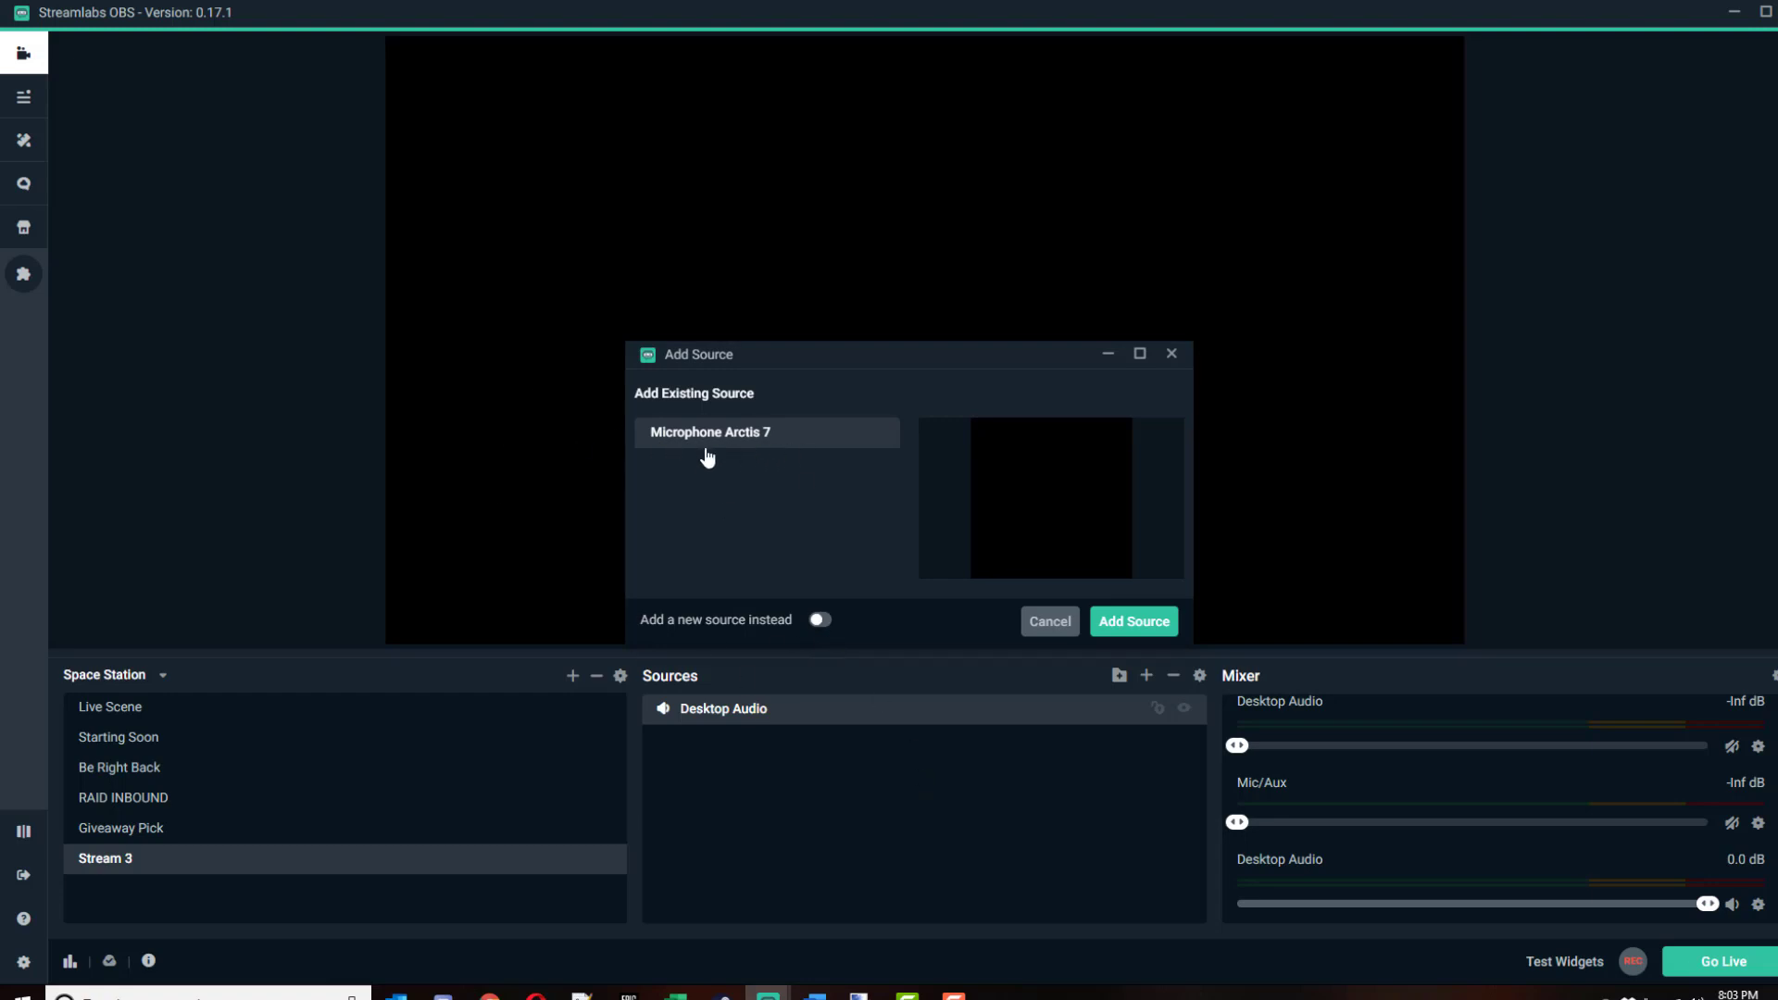
click(820, 620)
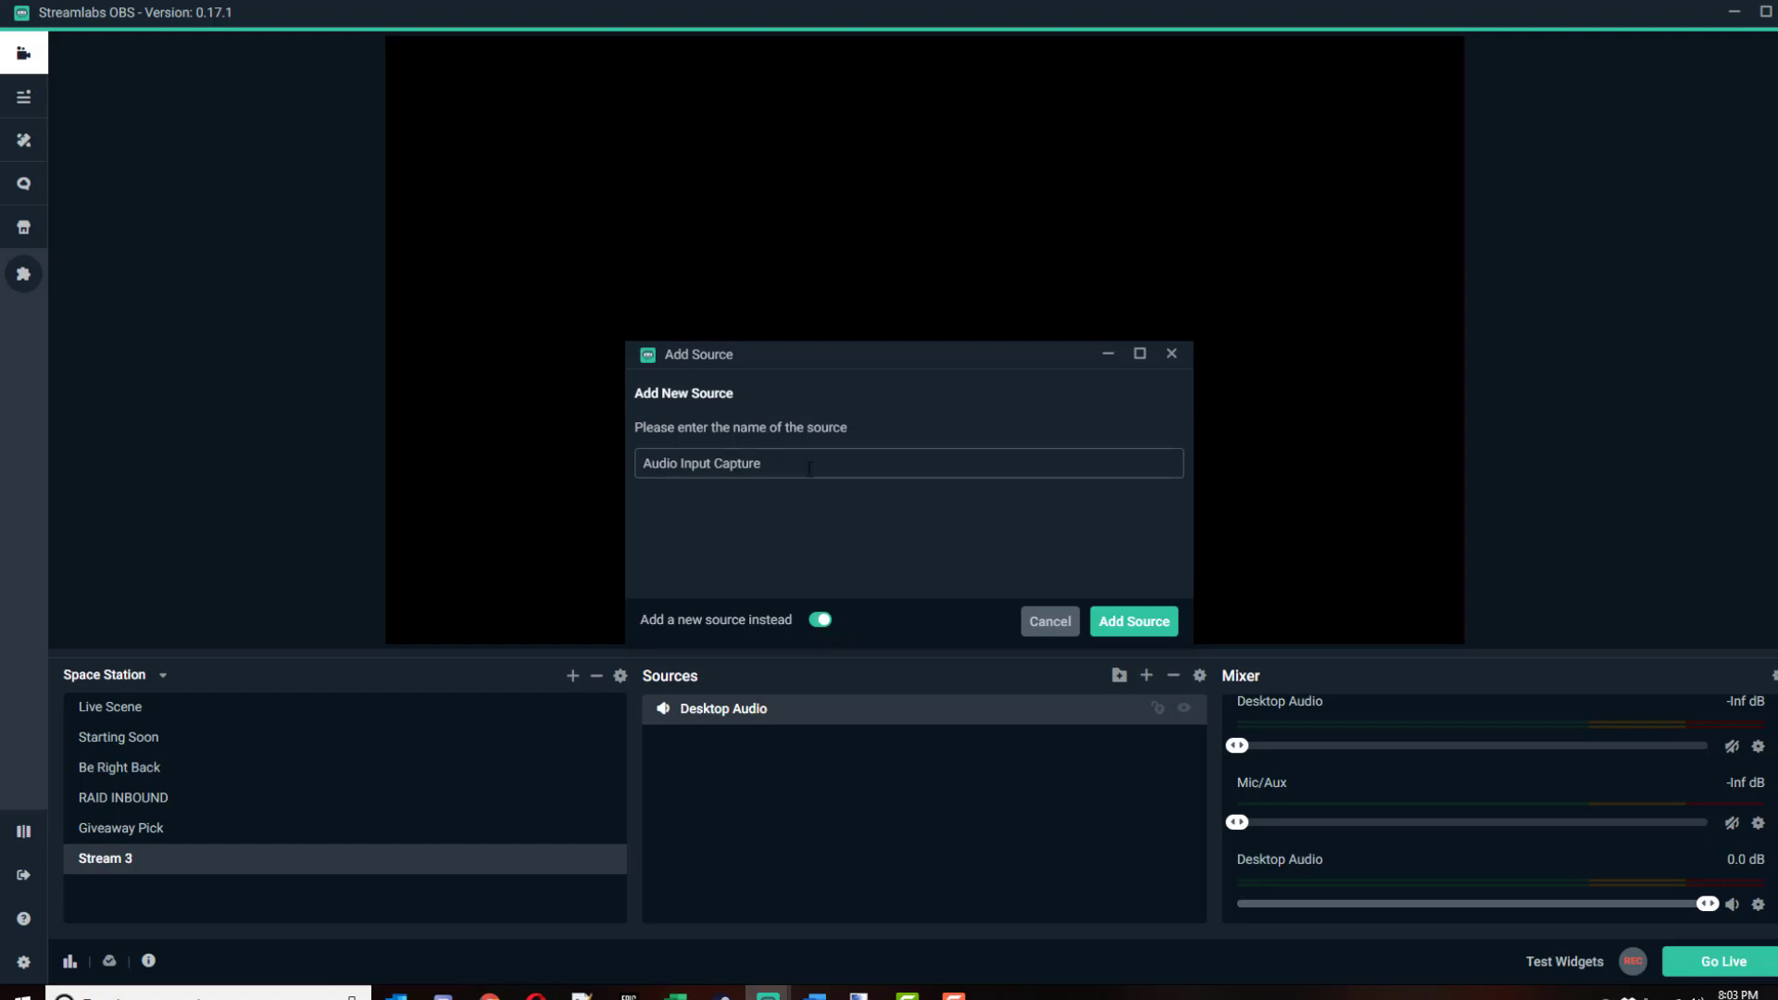
drag(810, 469, 481, 435)
text(Microphone Input)
click(1138, 623)
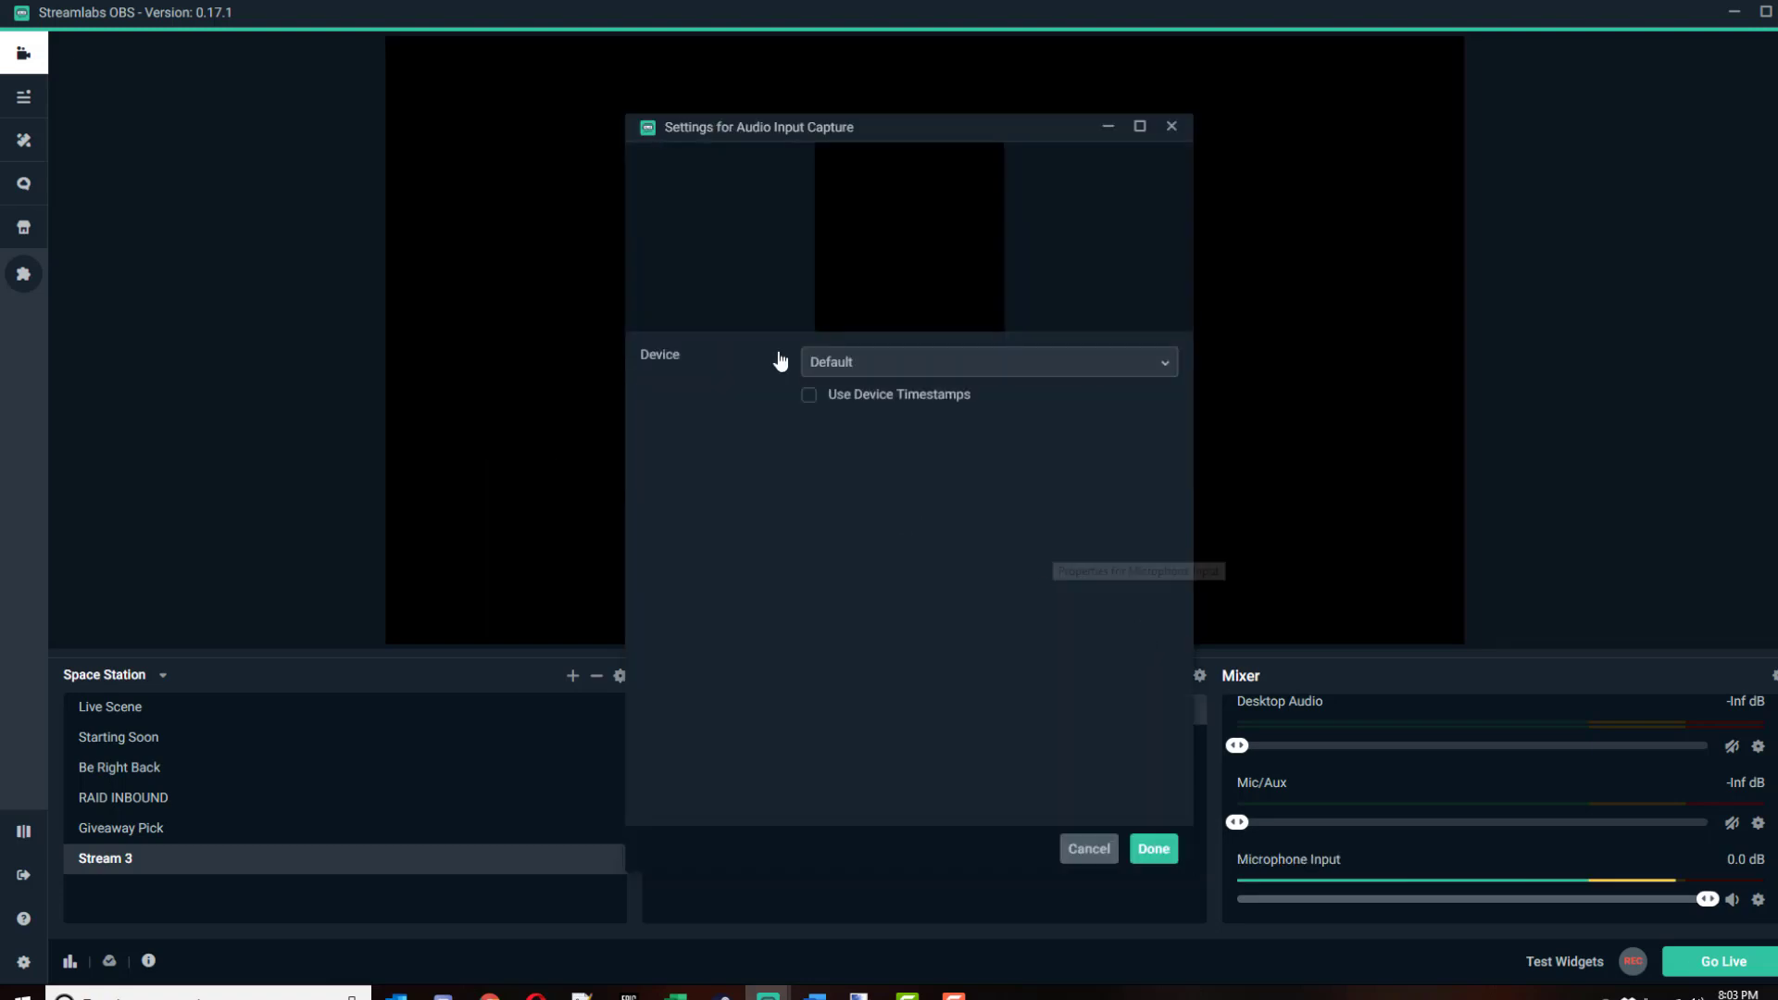
- Set its input device to the SteelSeries Arctis 7 headset microphone
click(984, 363)
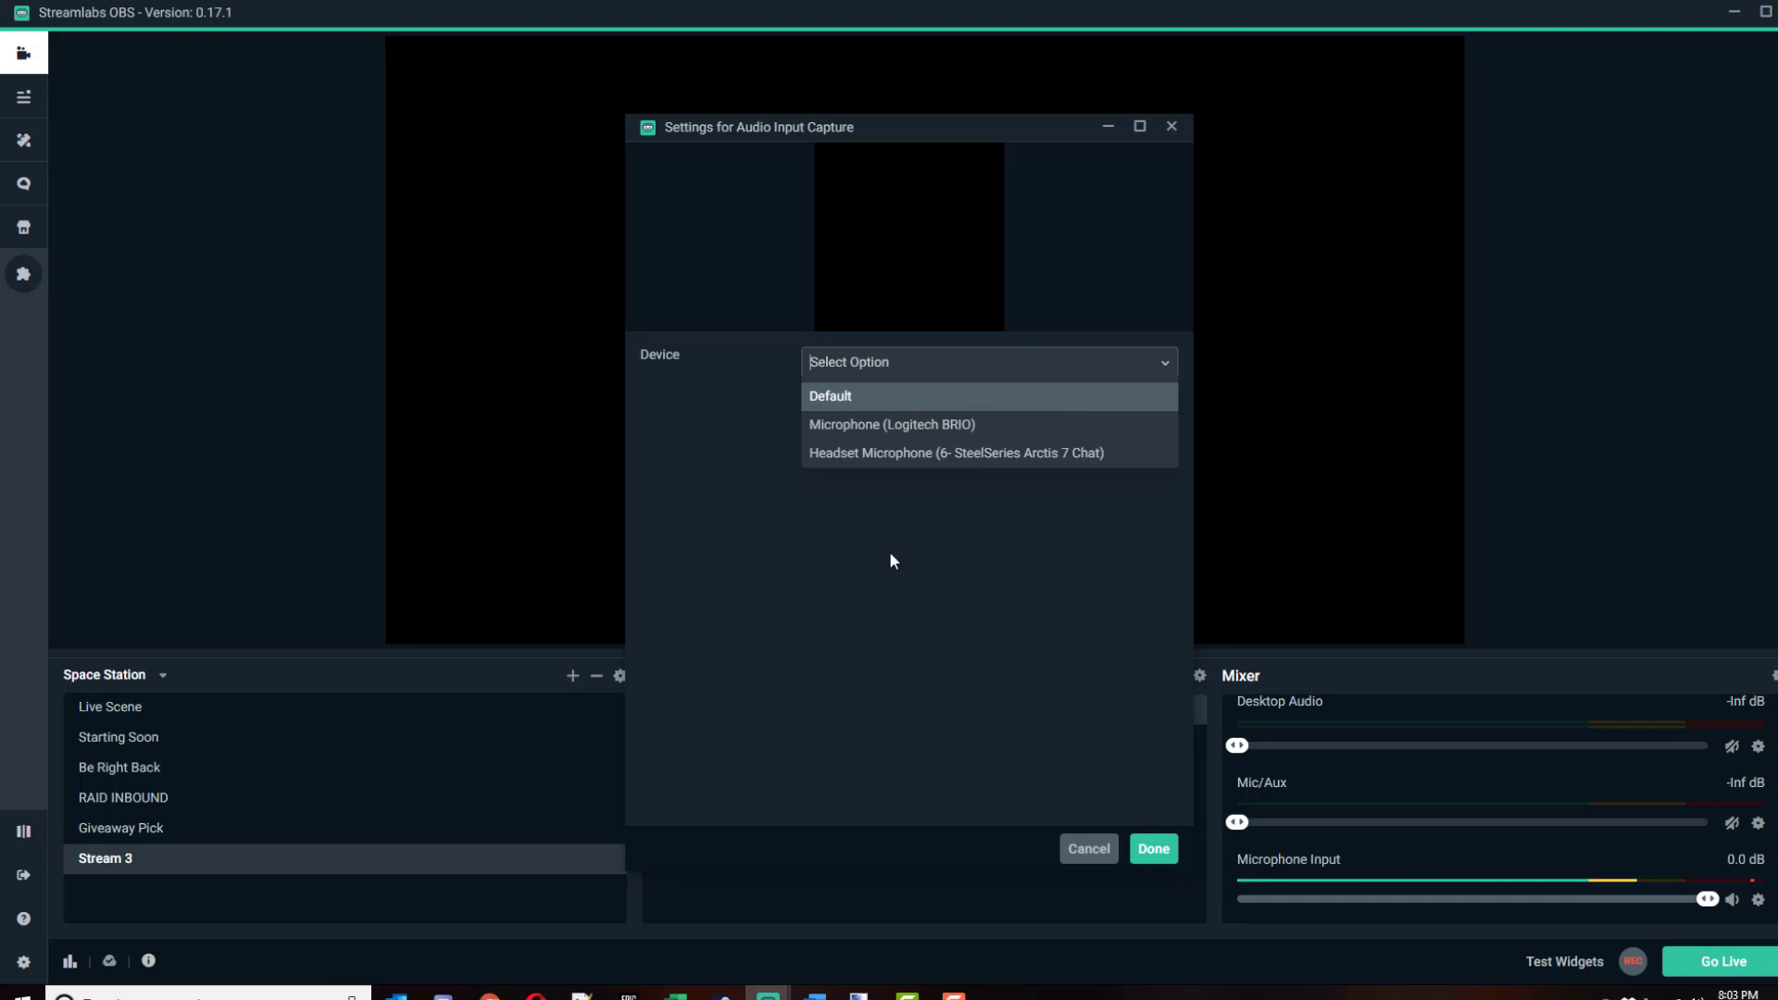
click(1073, 455)
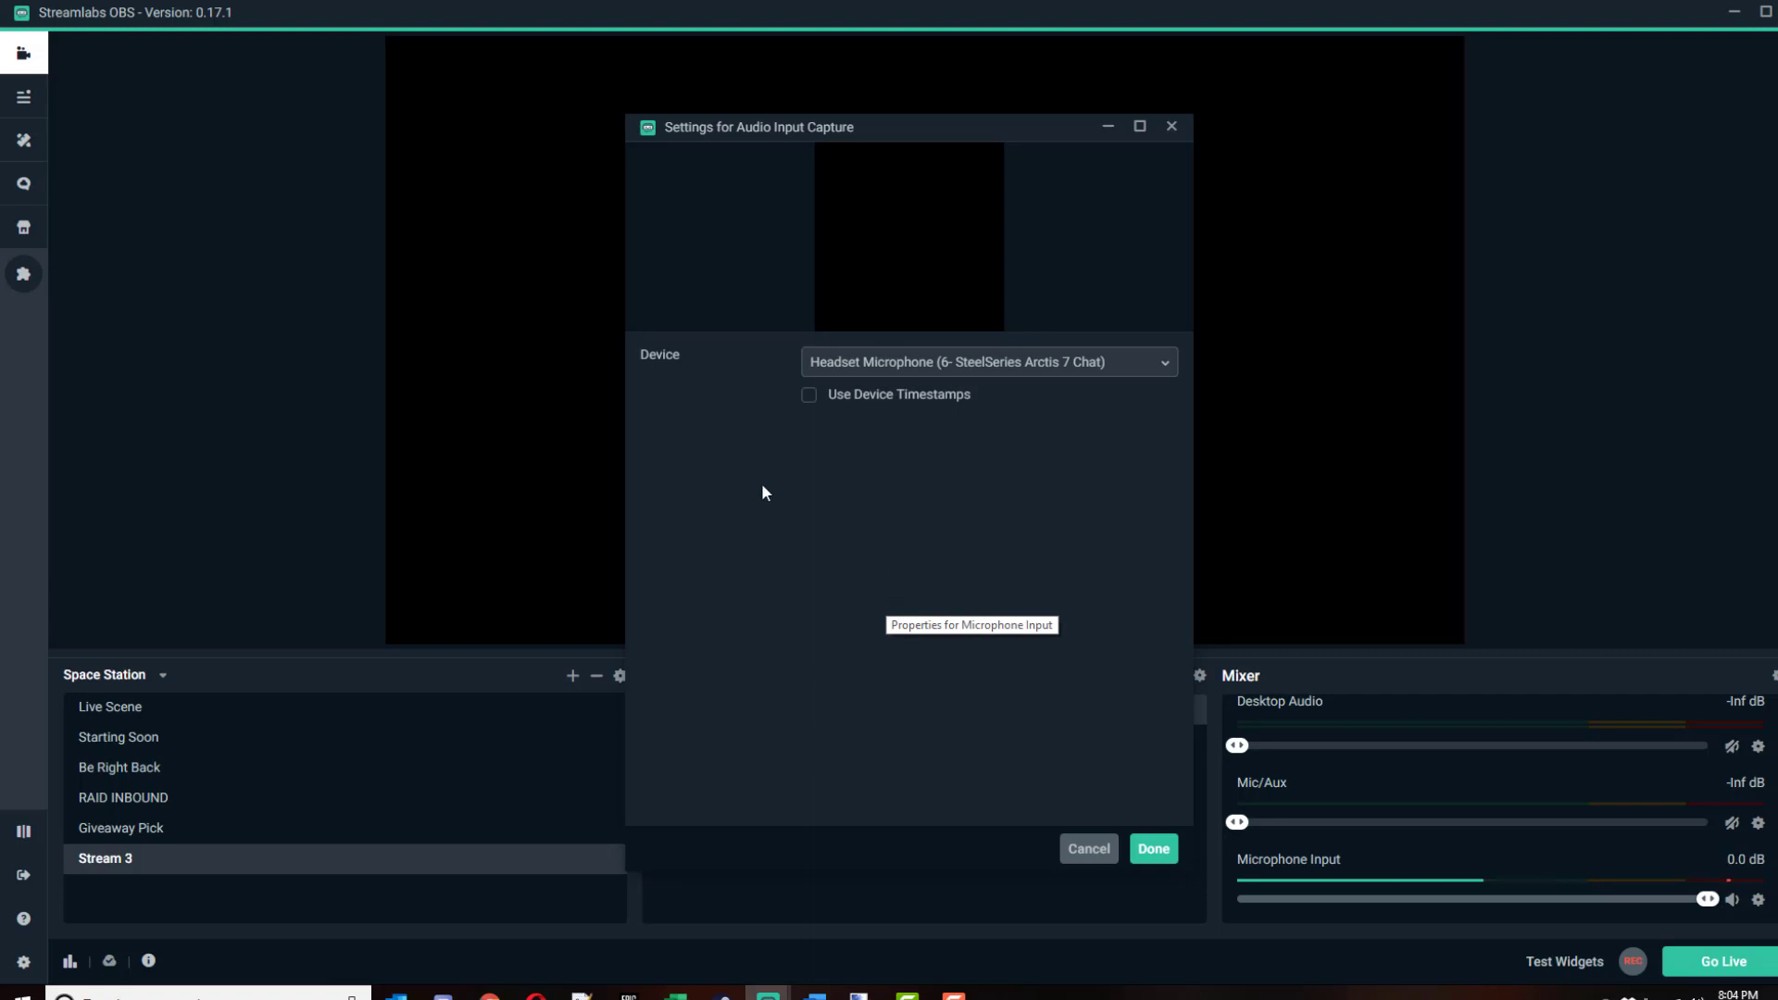
click(1160, 849)
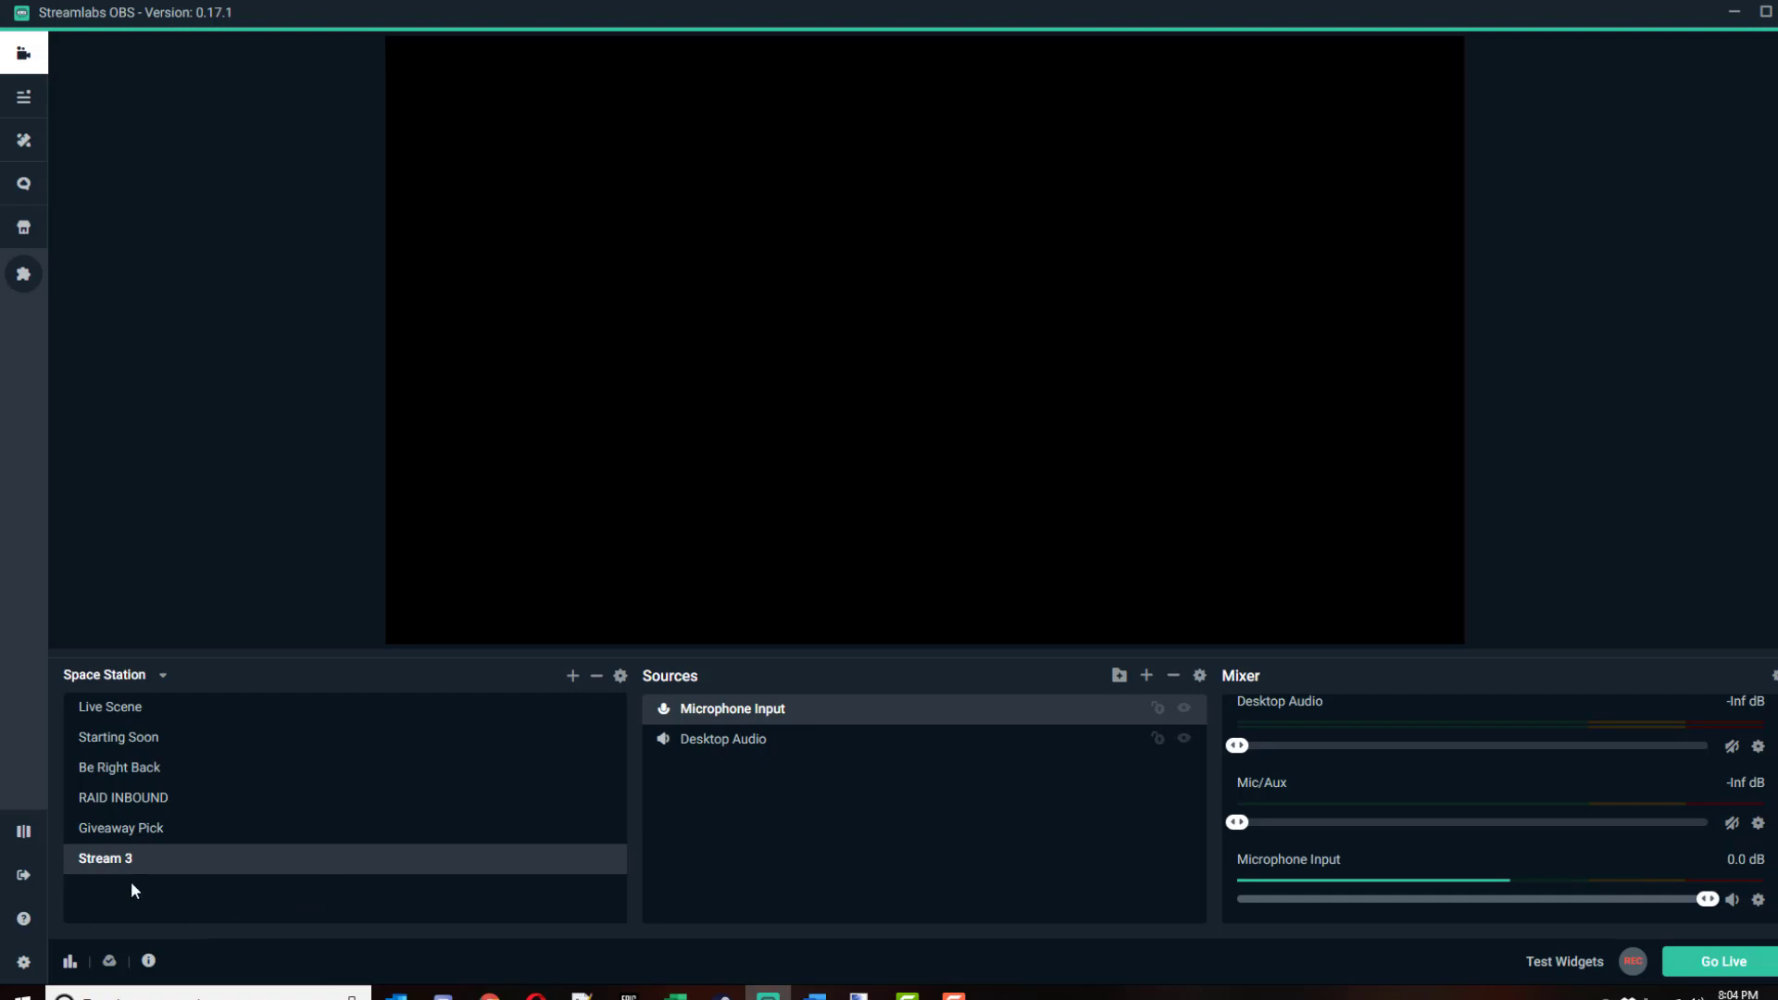
click(148, 796)
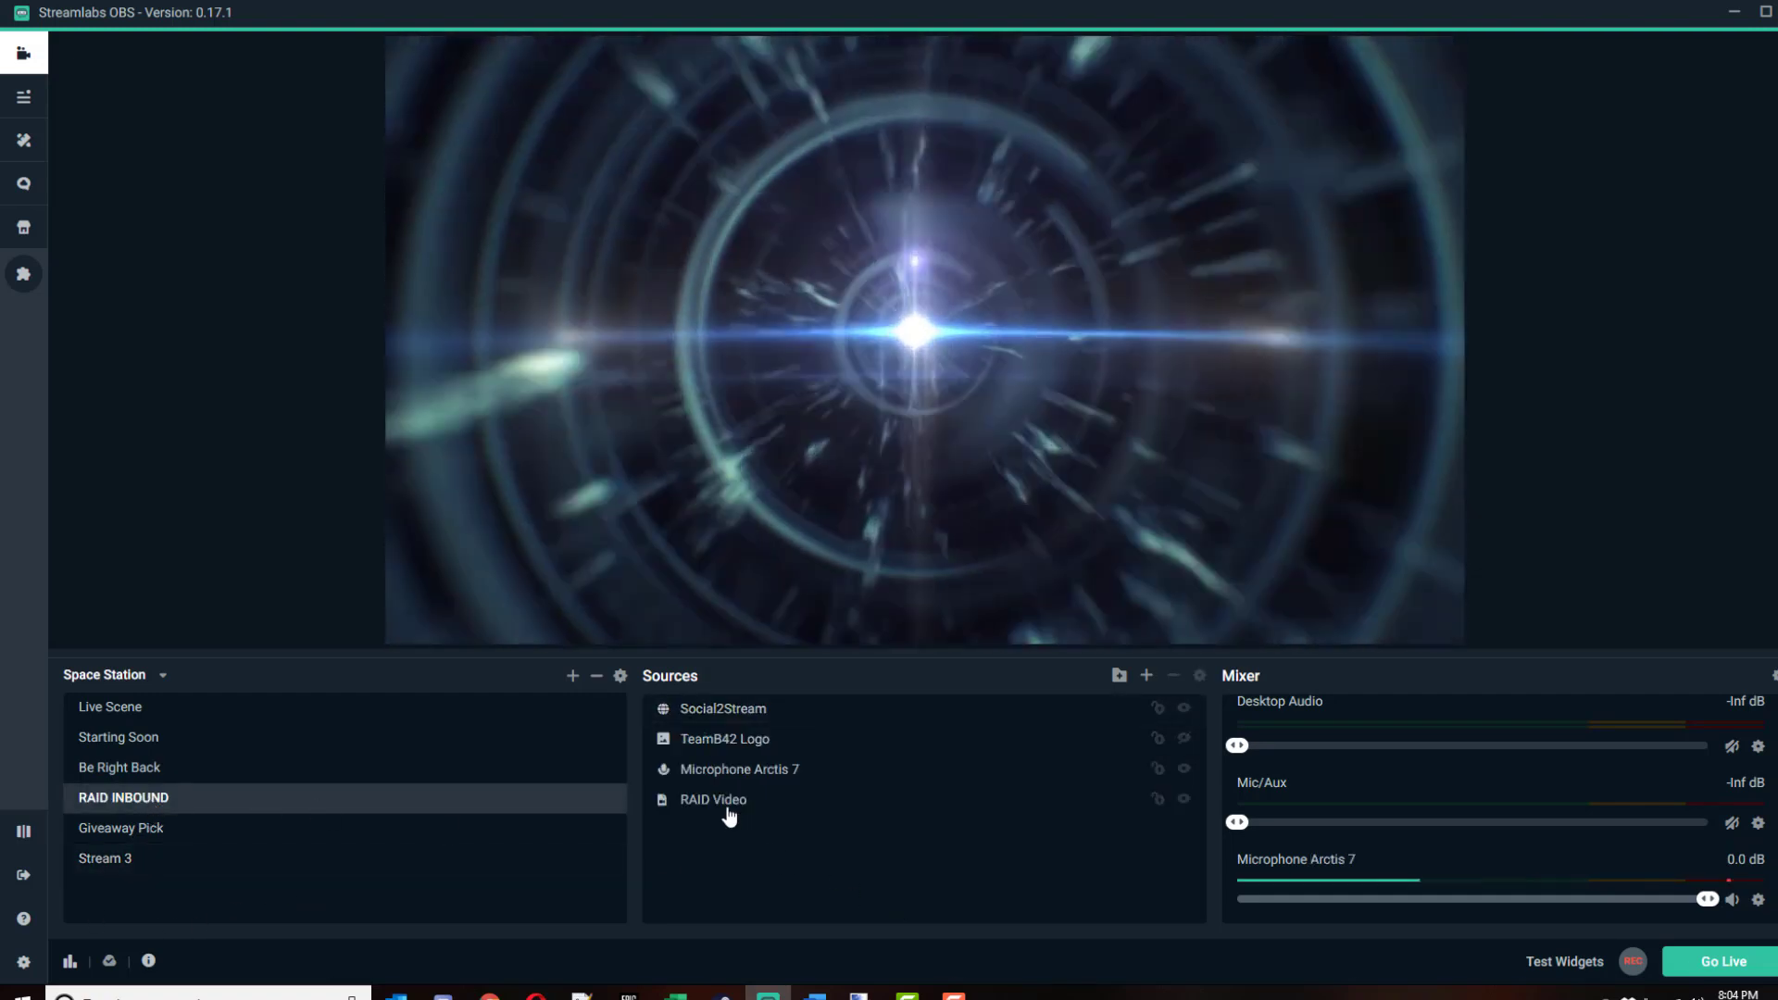
click(728, 806)
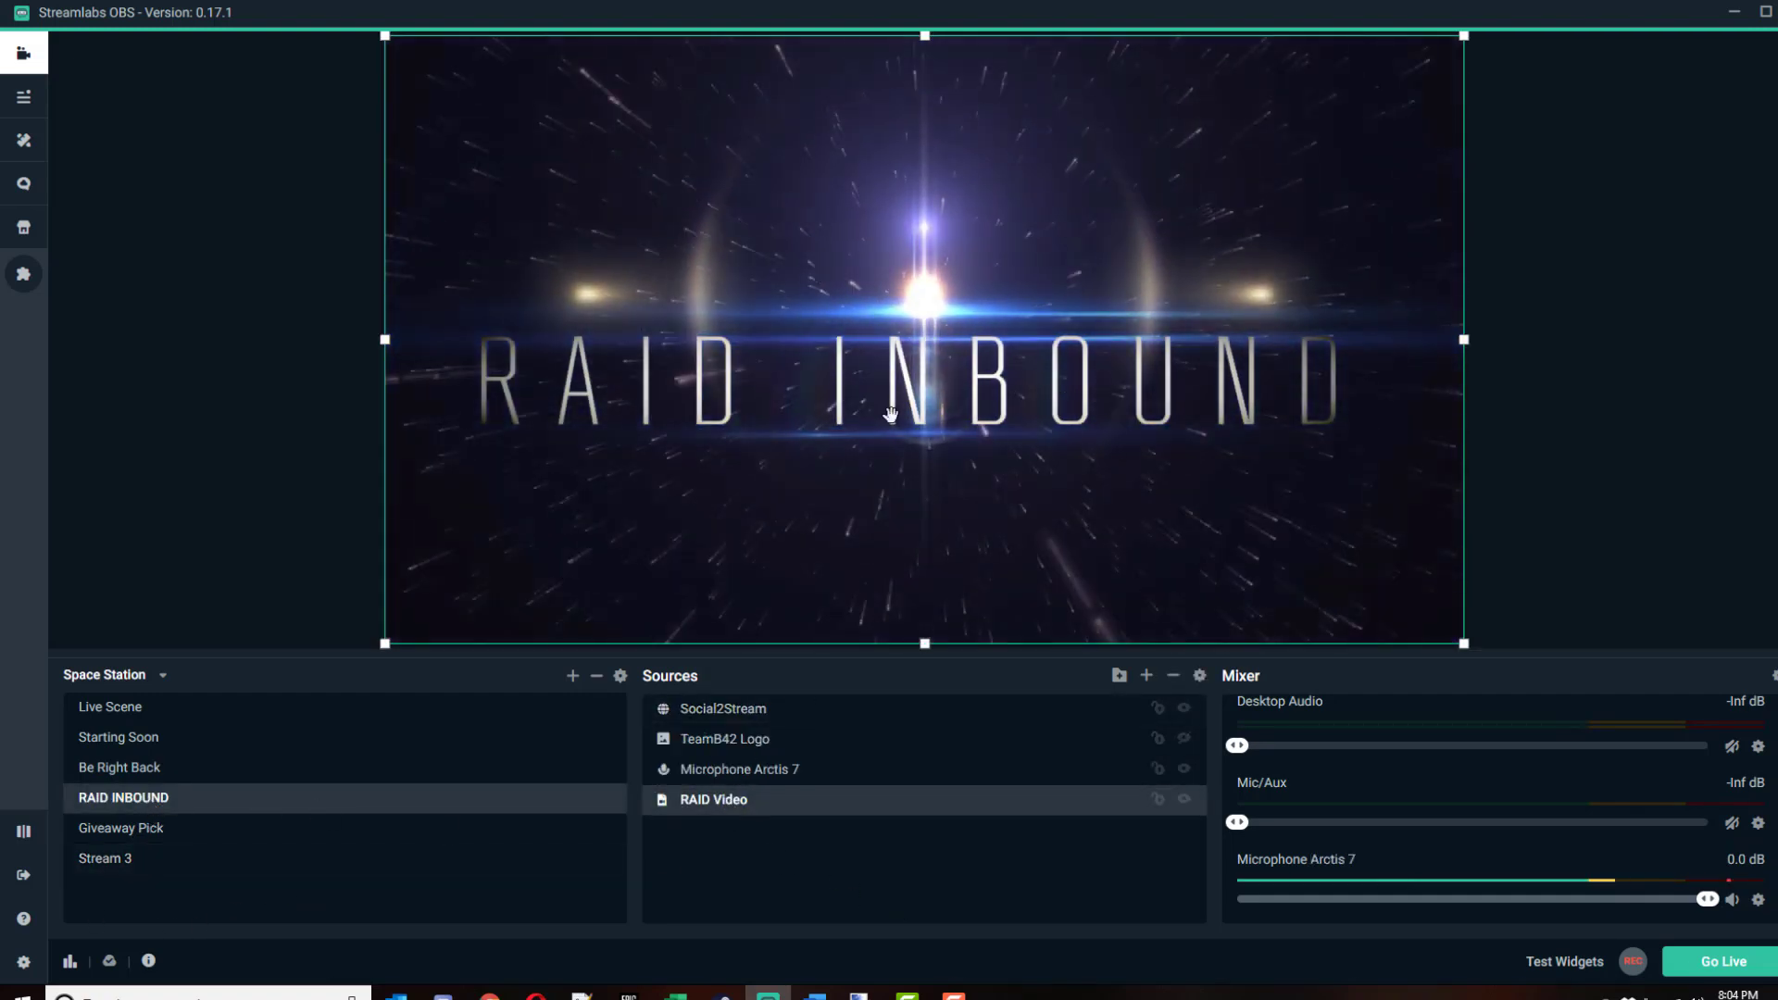
click(761, 772)
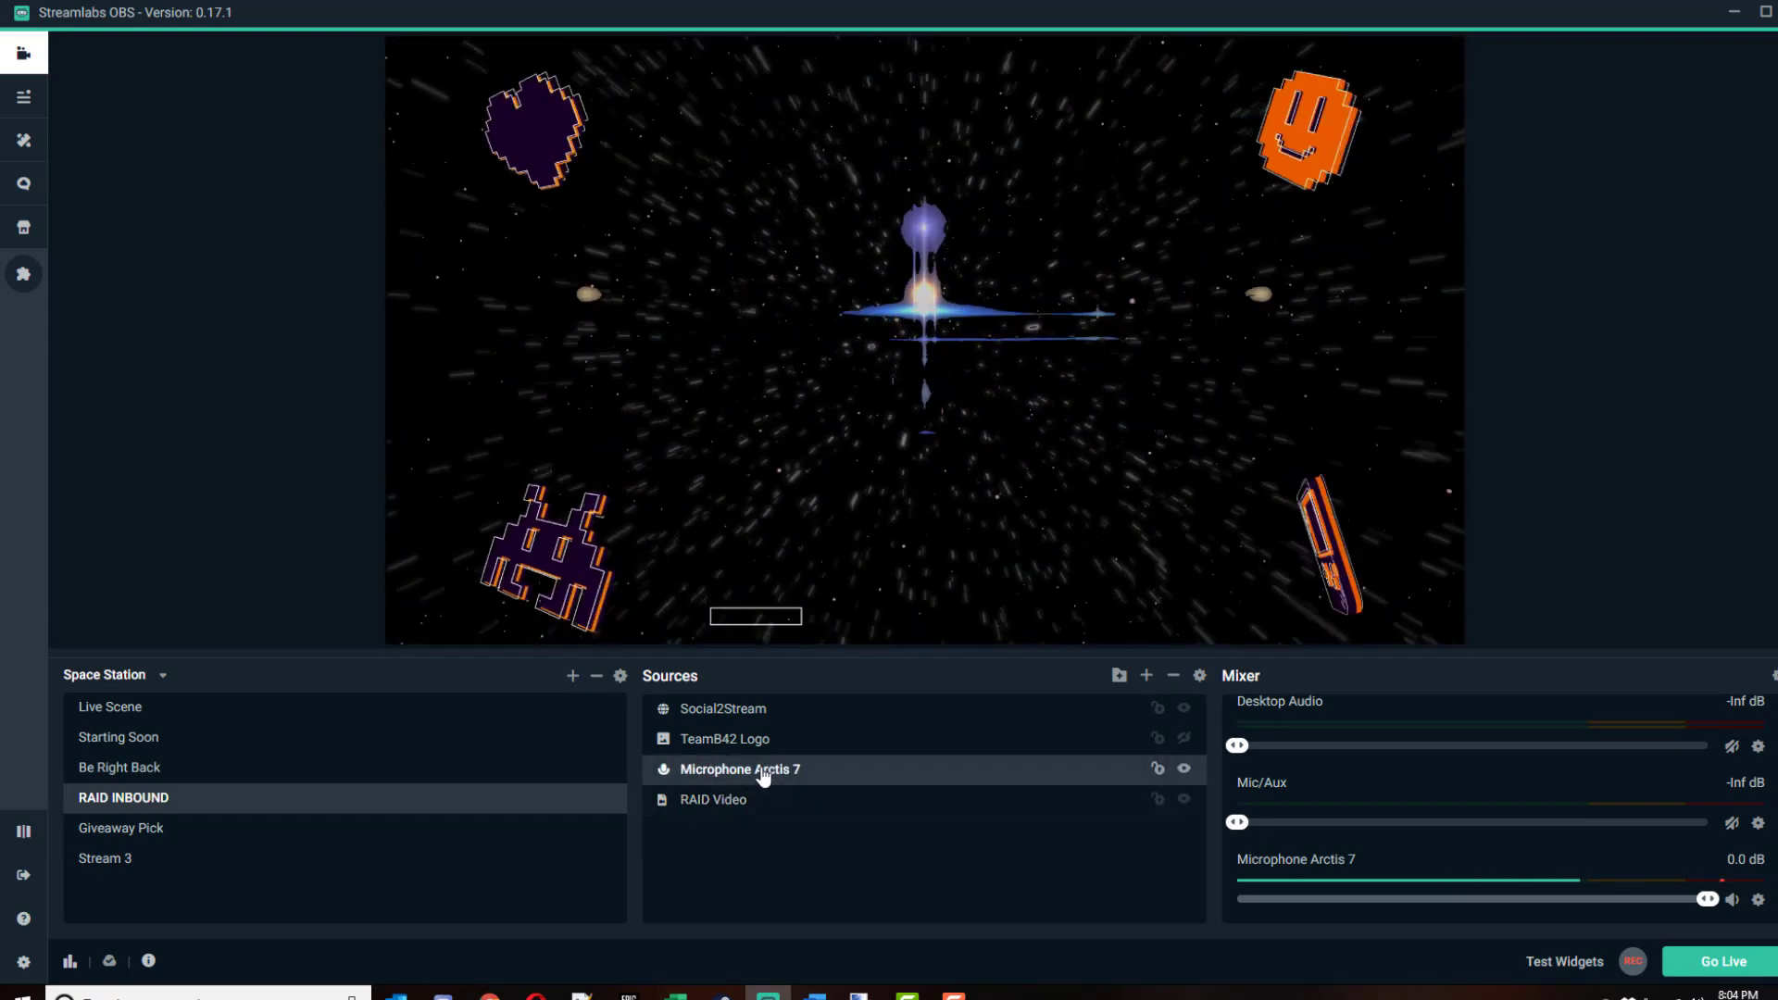
click(751, 744)
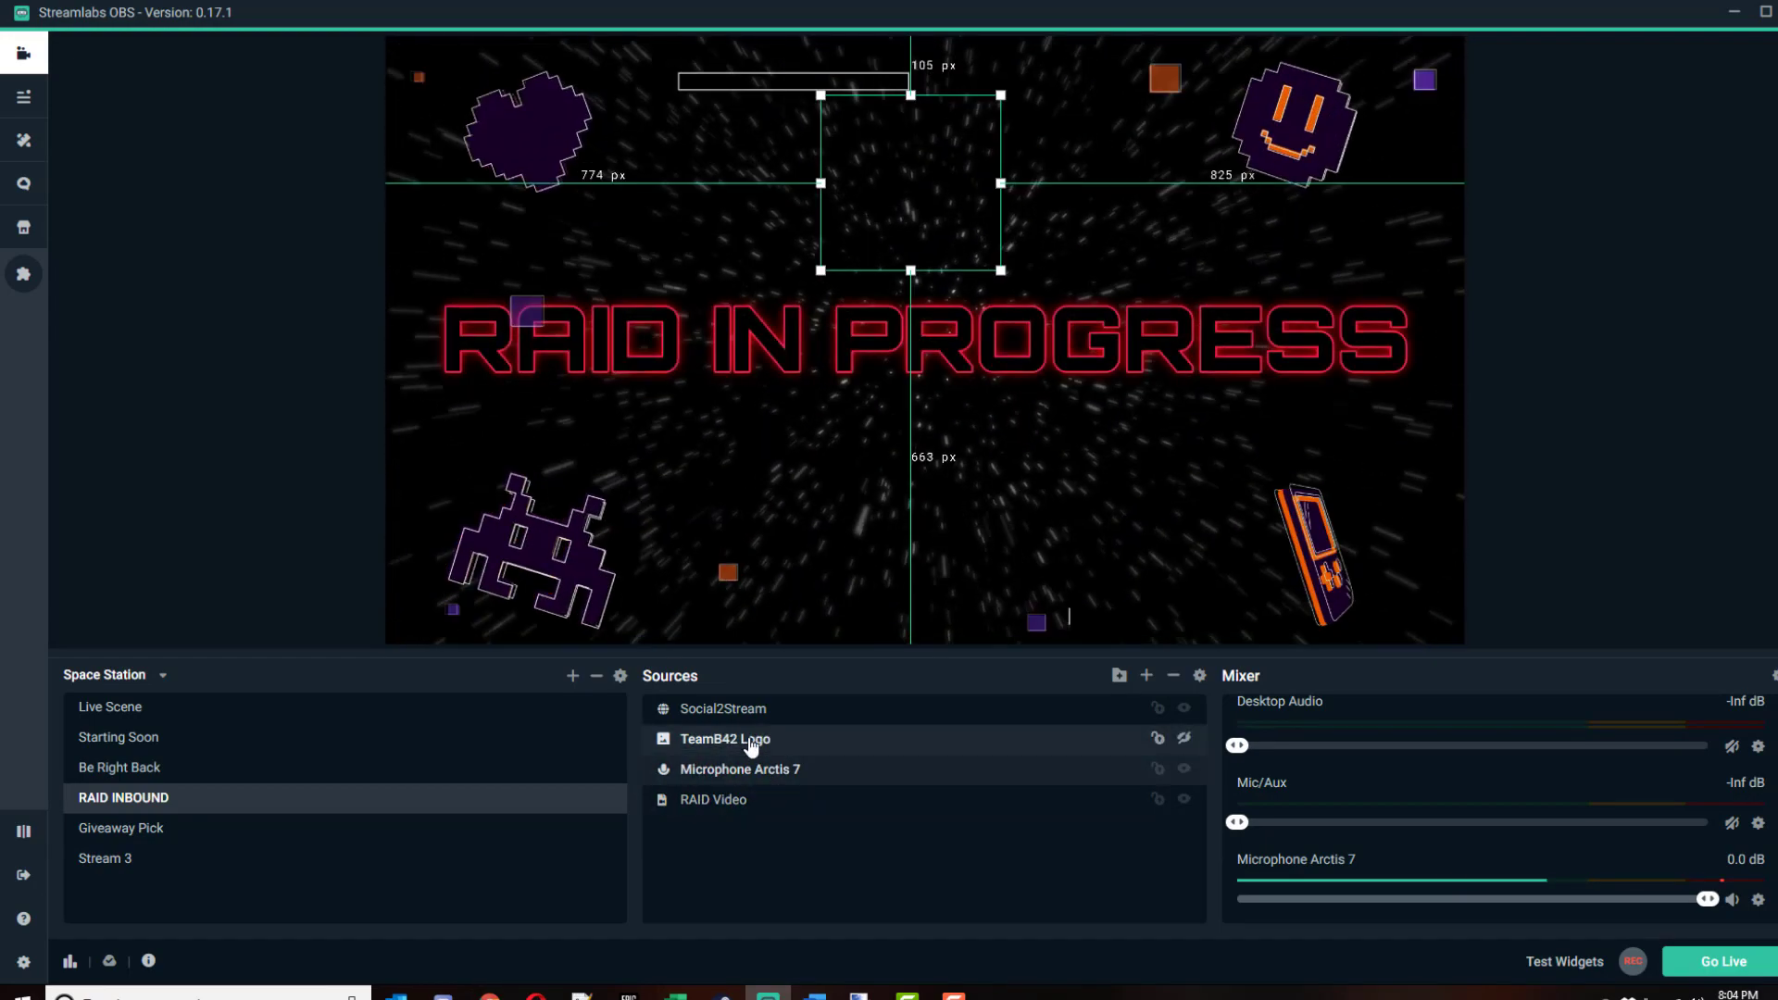
click(1184, 739)
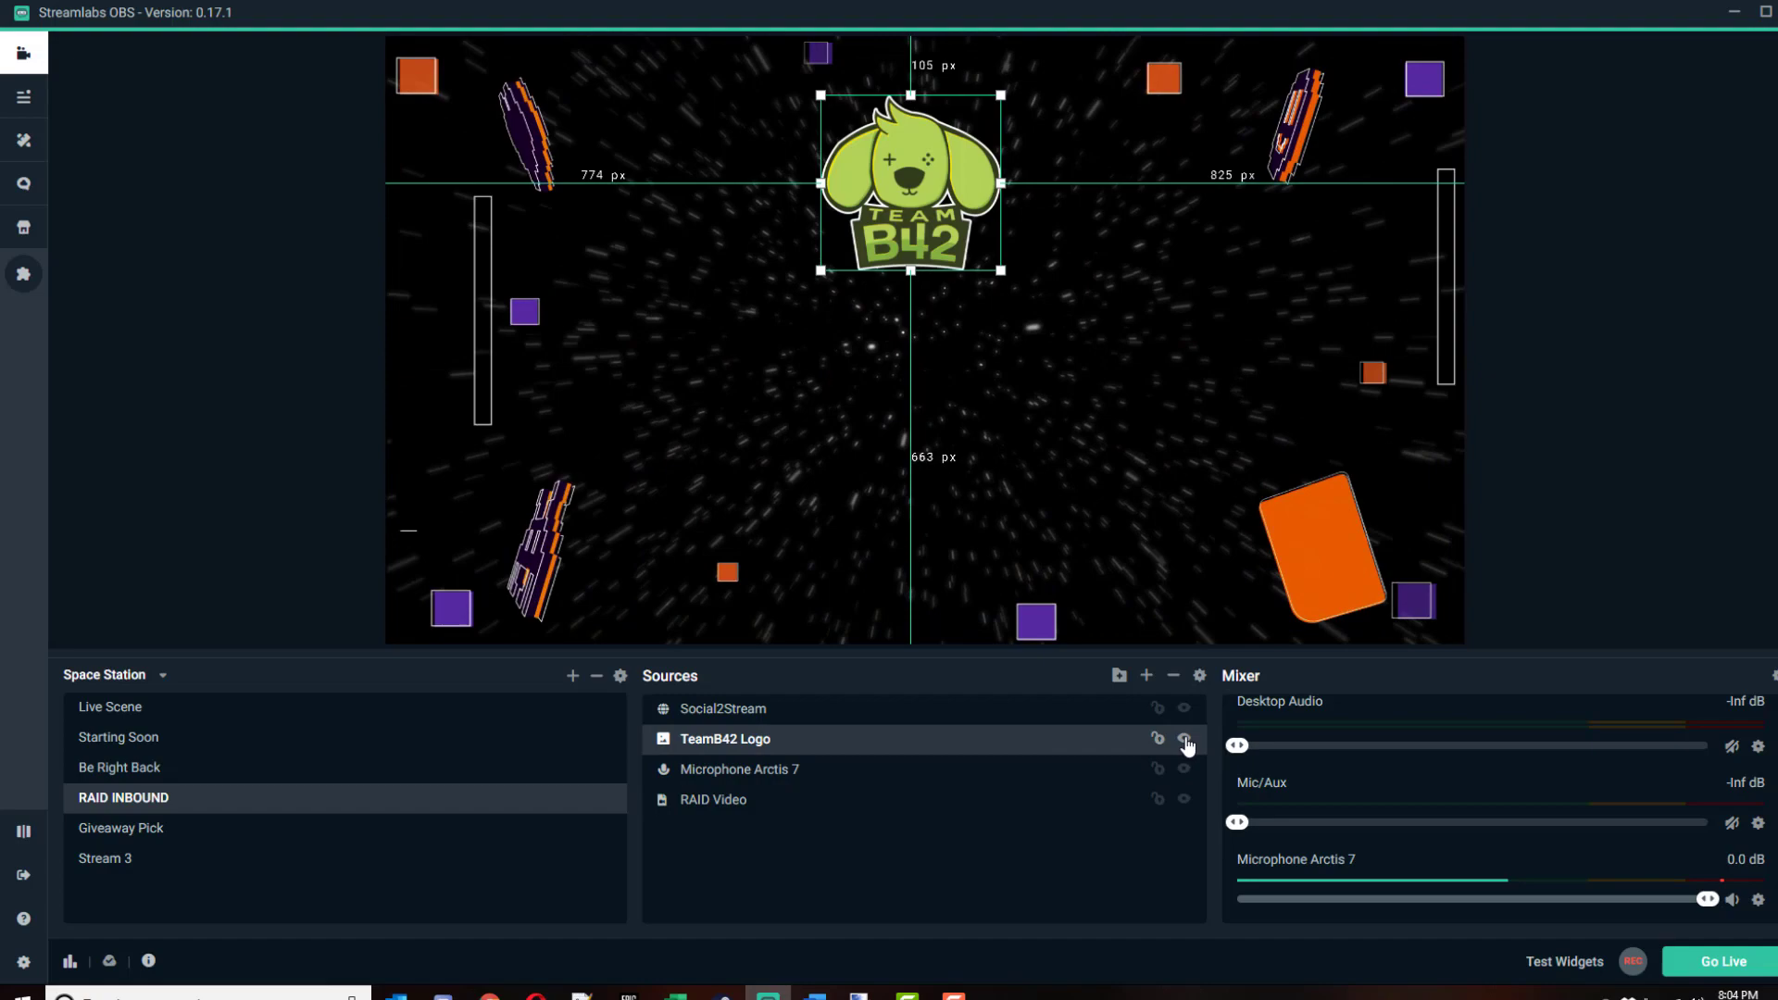
click(1185, 740)
click(1185, 739)
click(1185, 739)
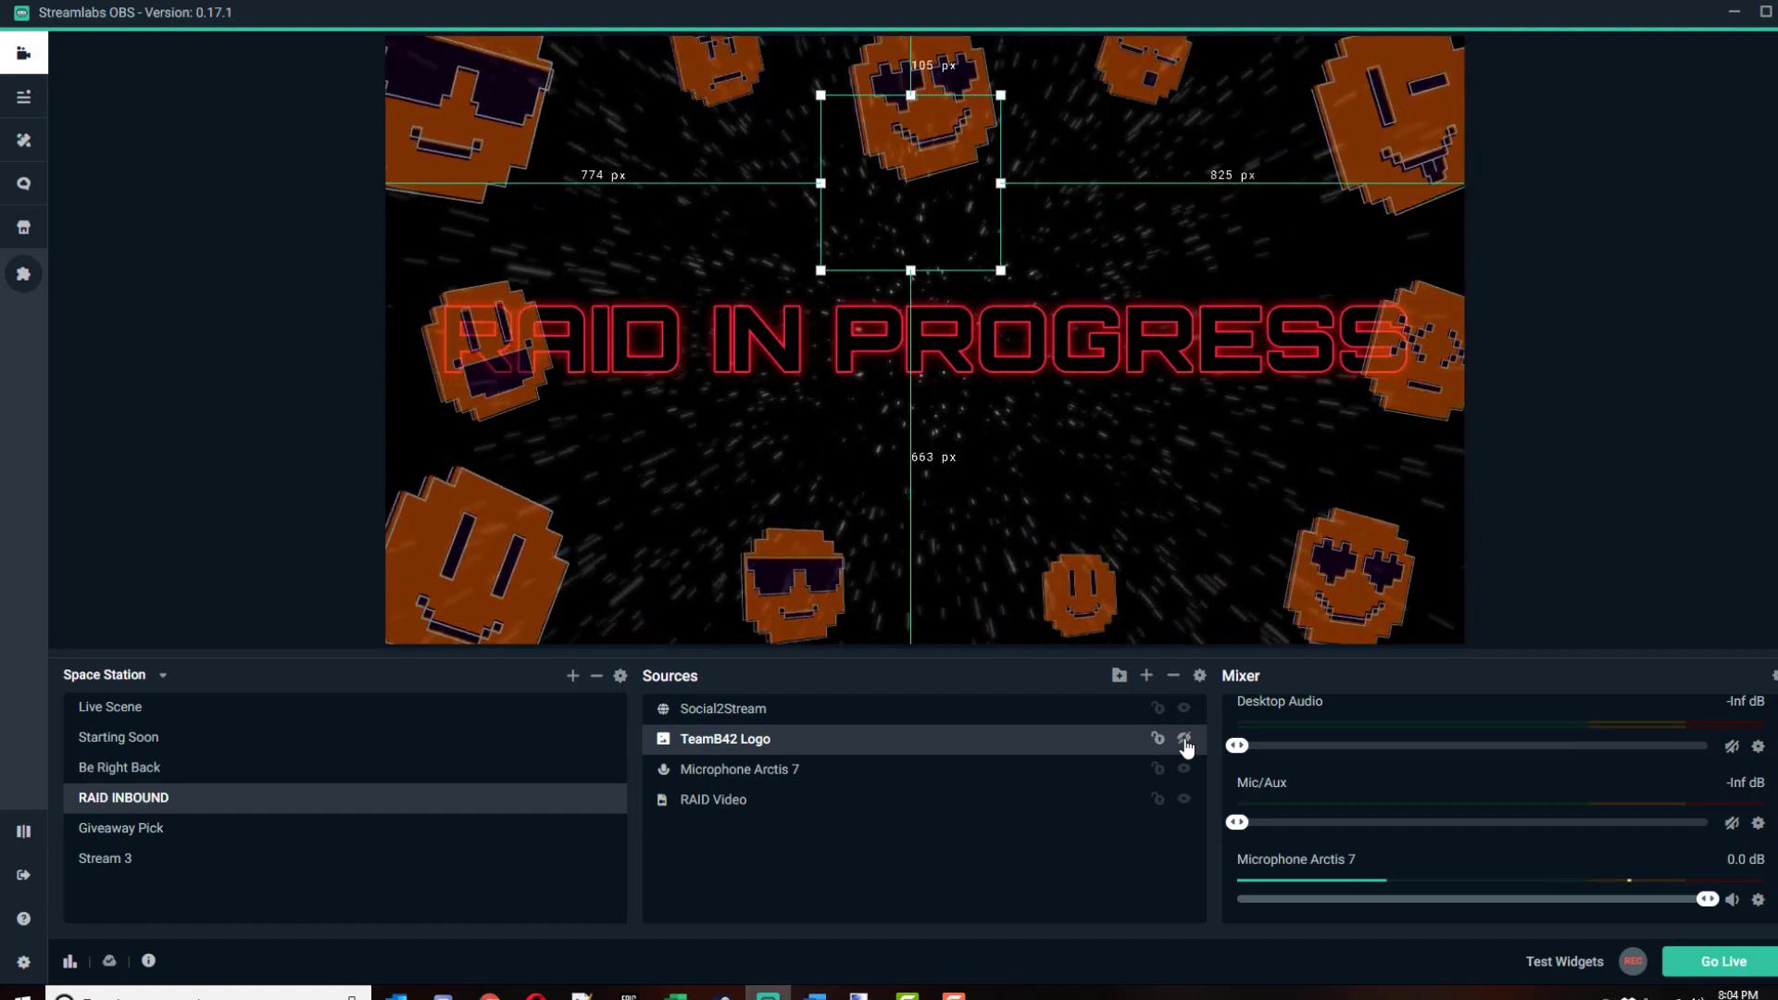
click(773, 710)
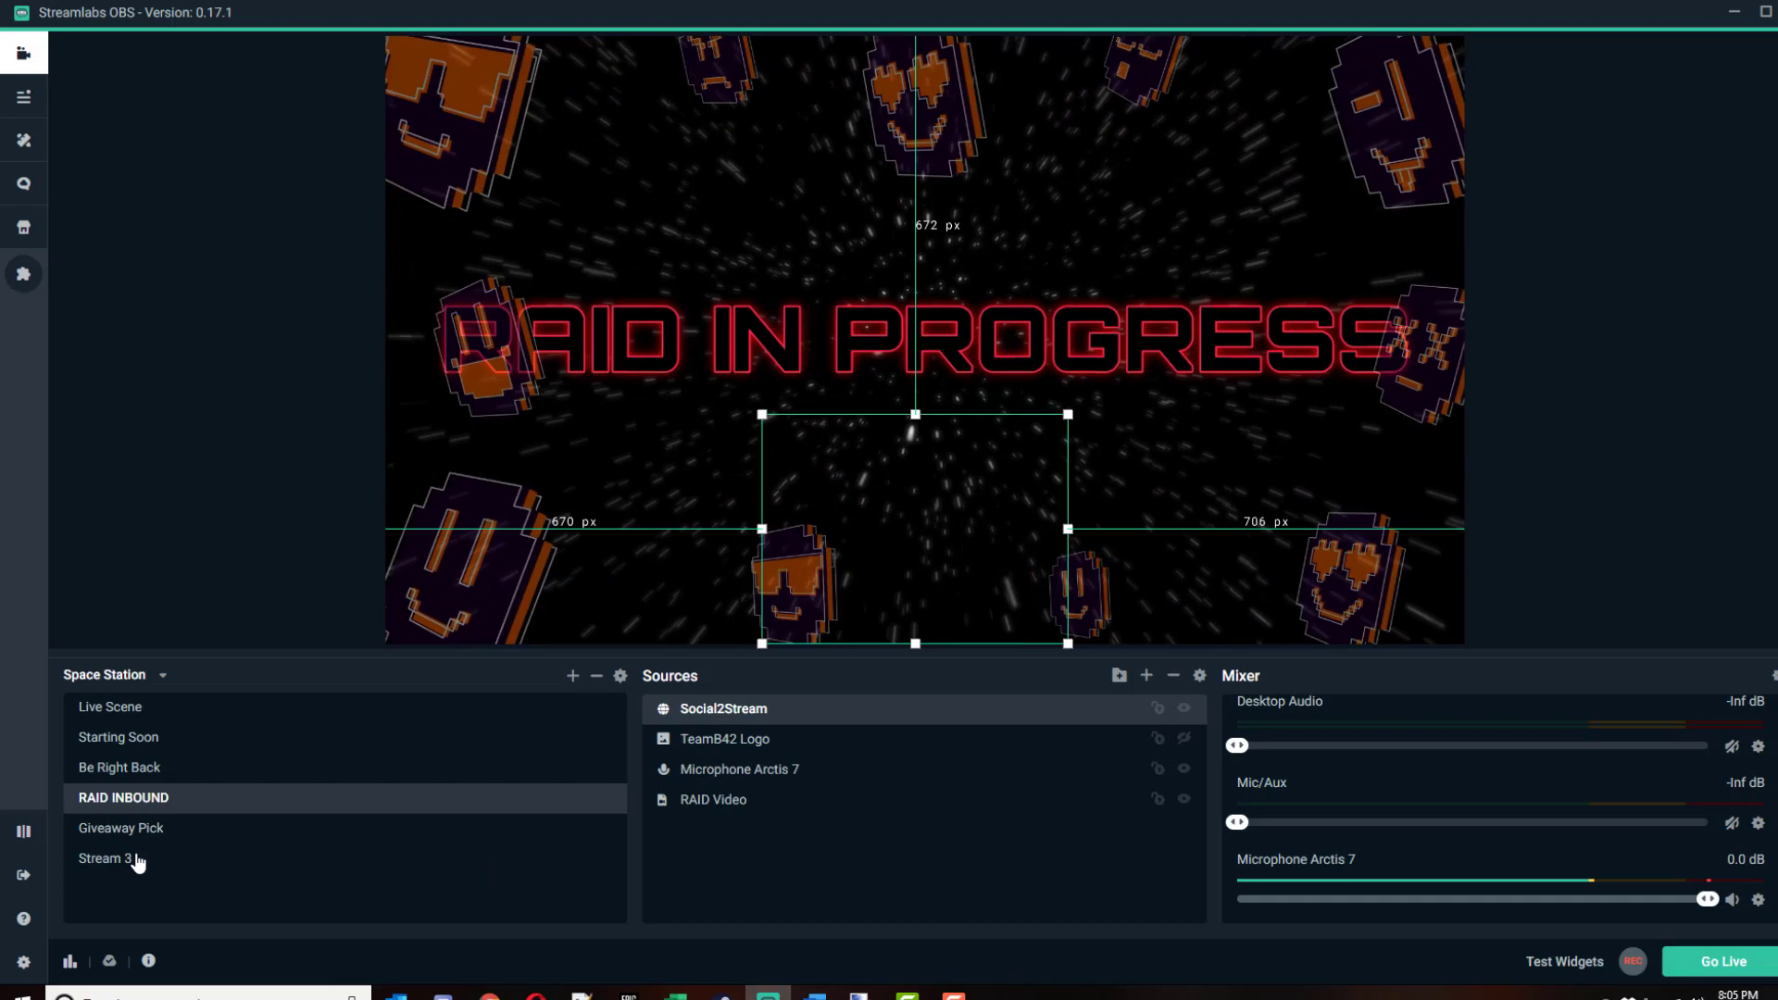
- Return to Stream 3 and add the existing Game Capture source to it
click(153, 861)
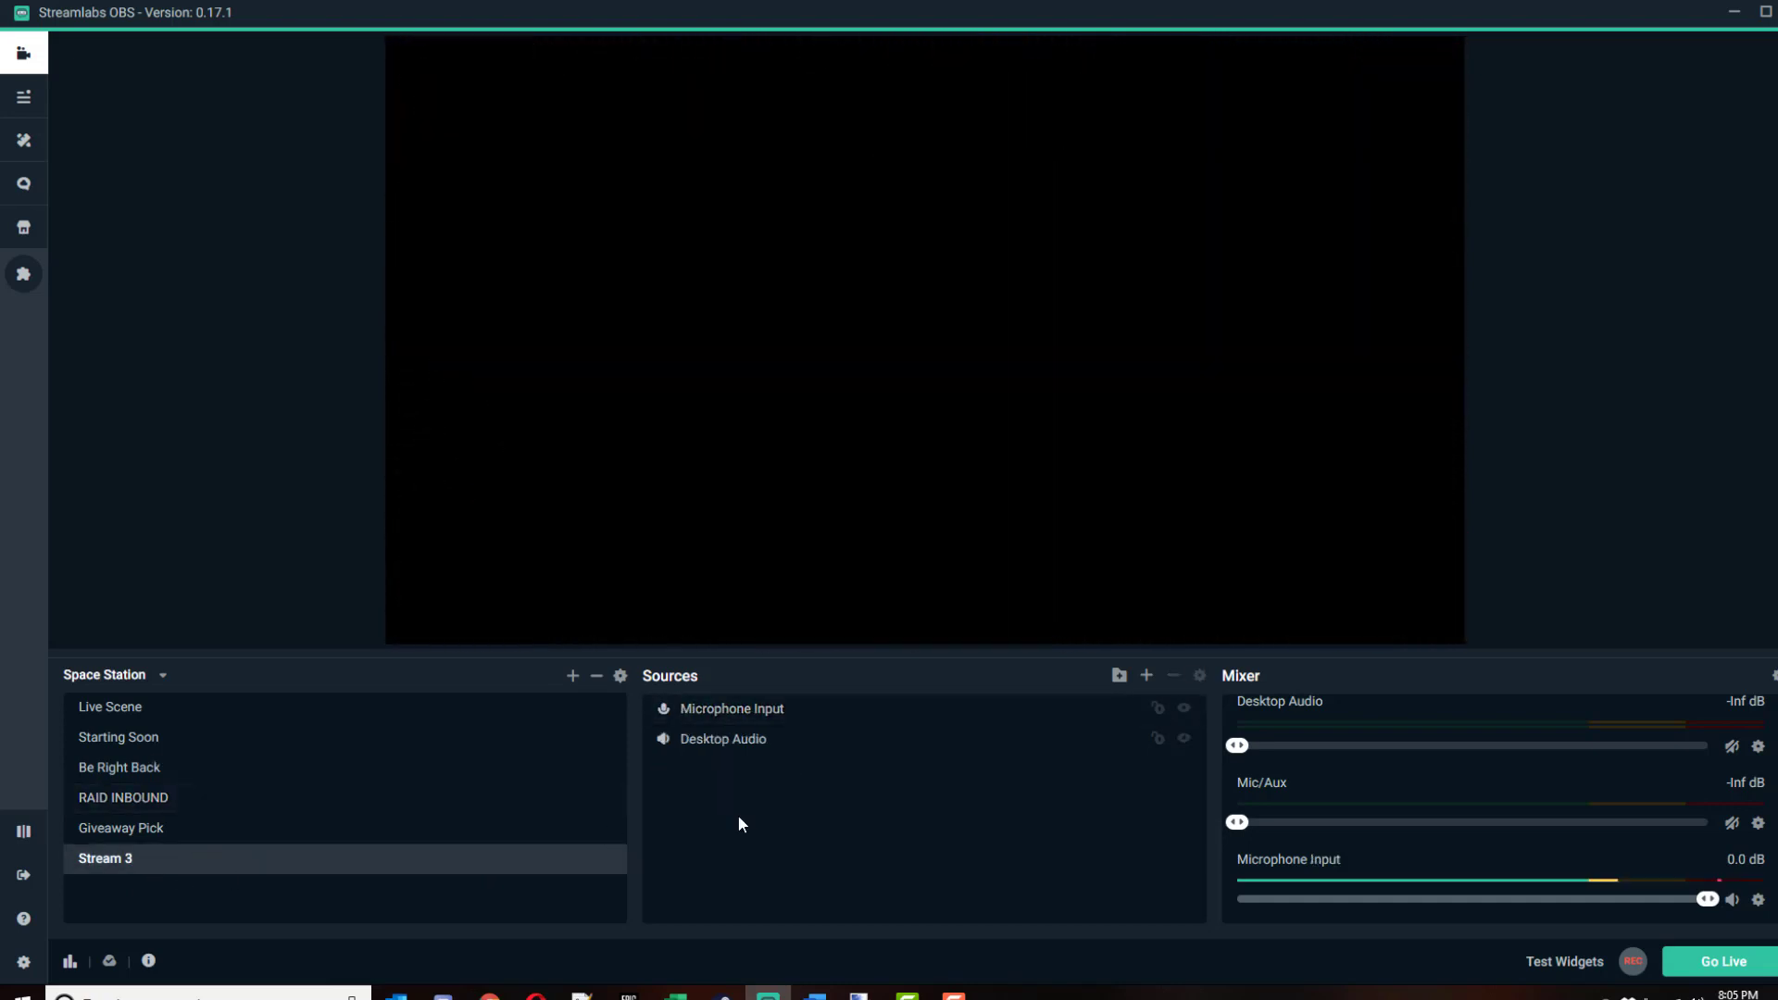
click(1147, 675)
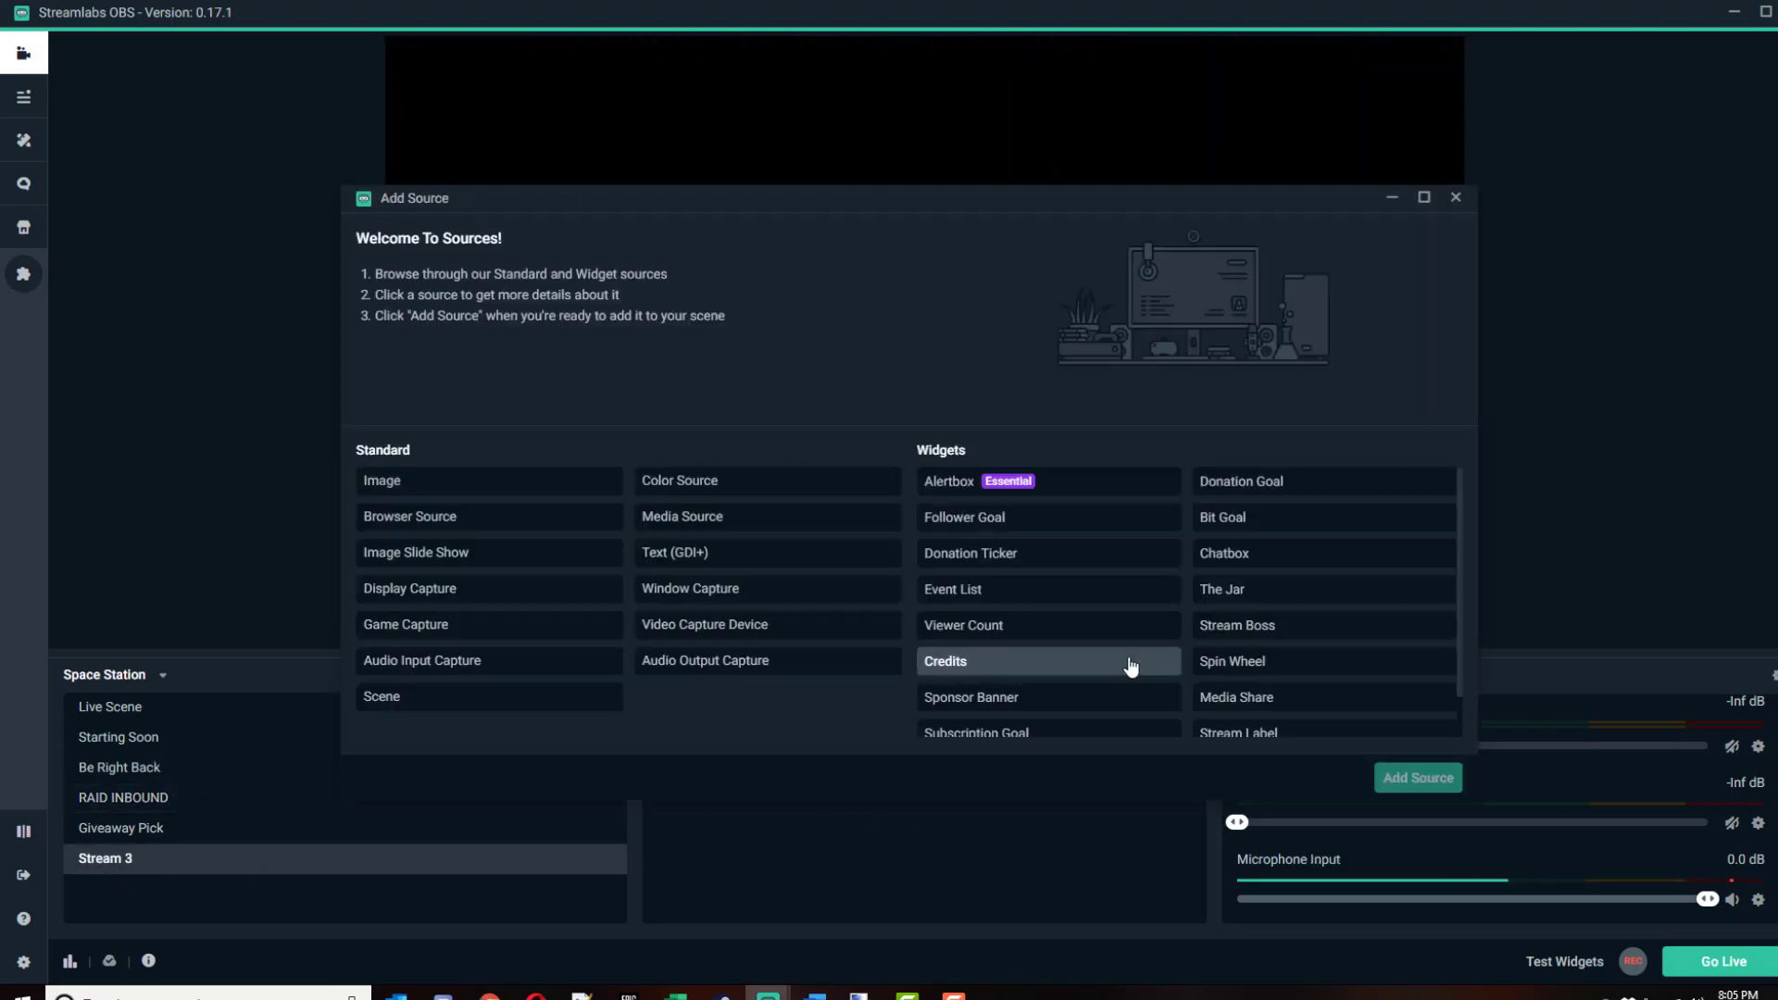
click(1456, 197)
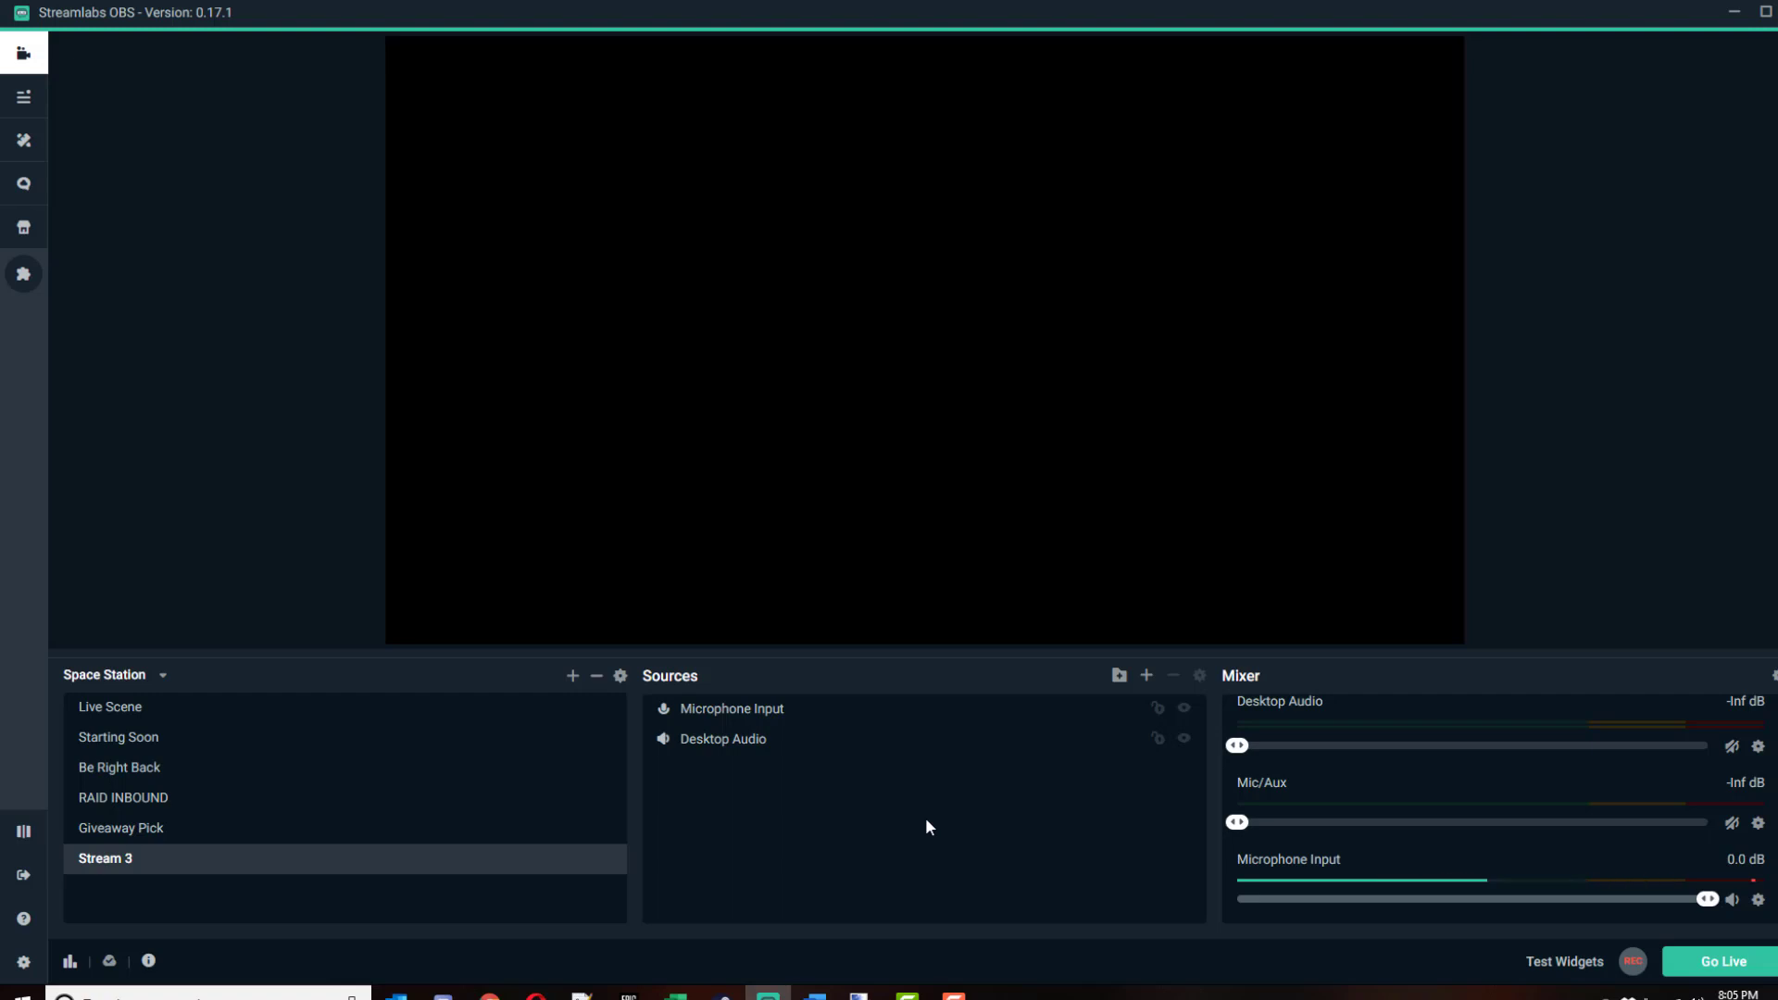
click(1147, 677)
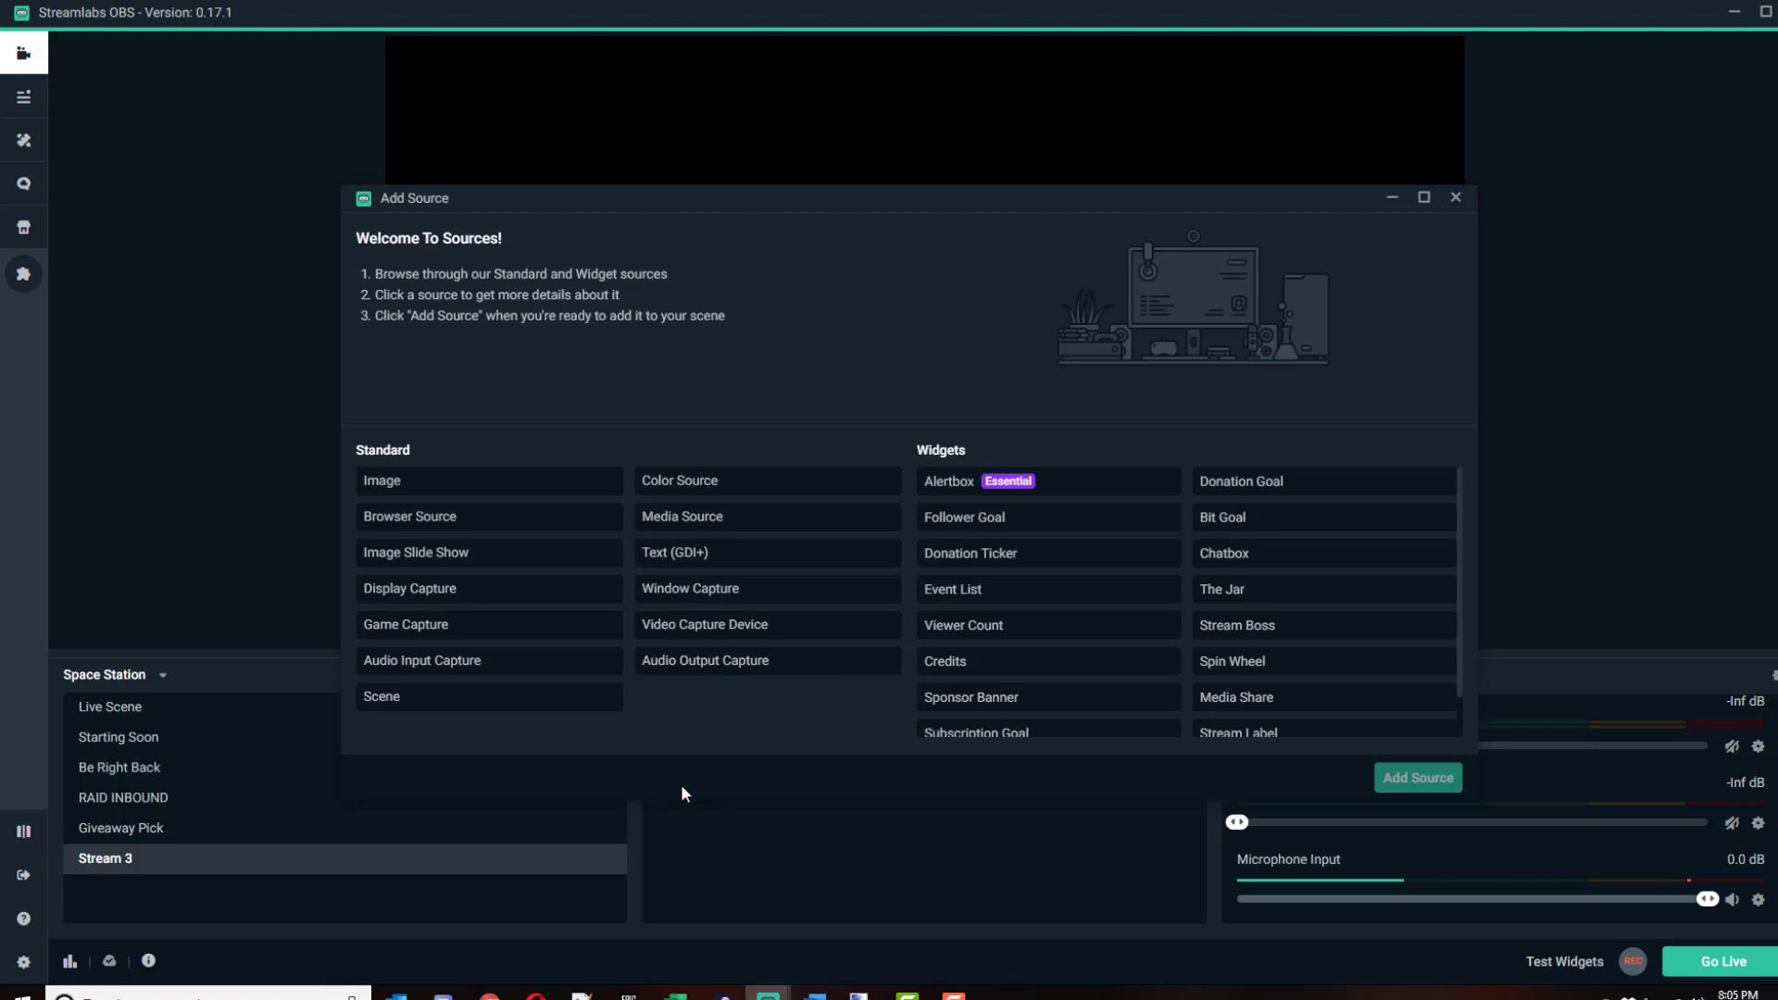
click(447, 627)
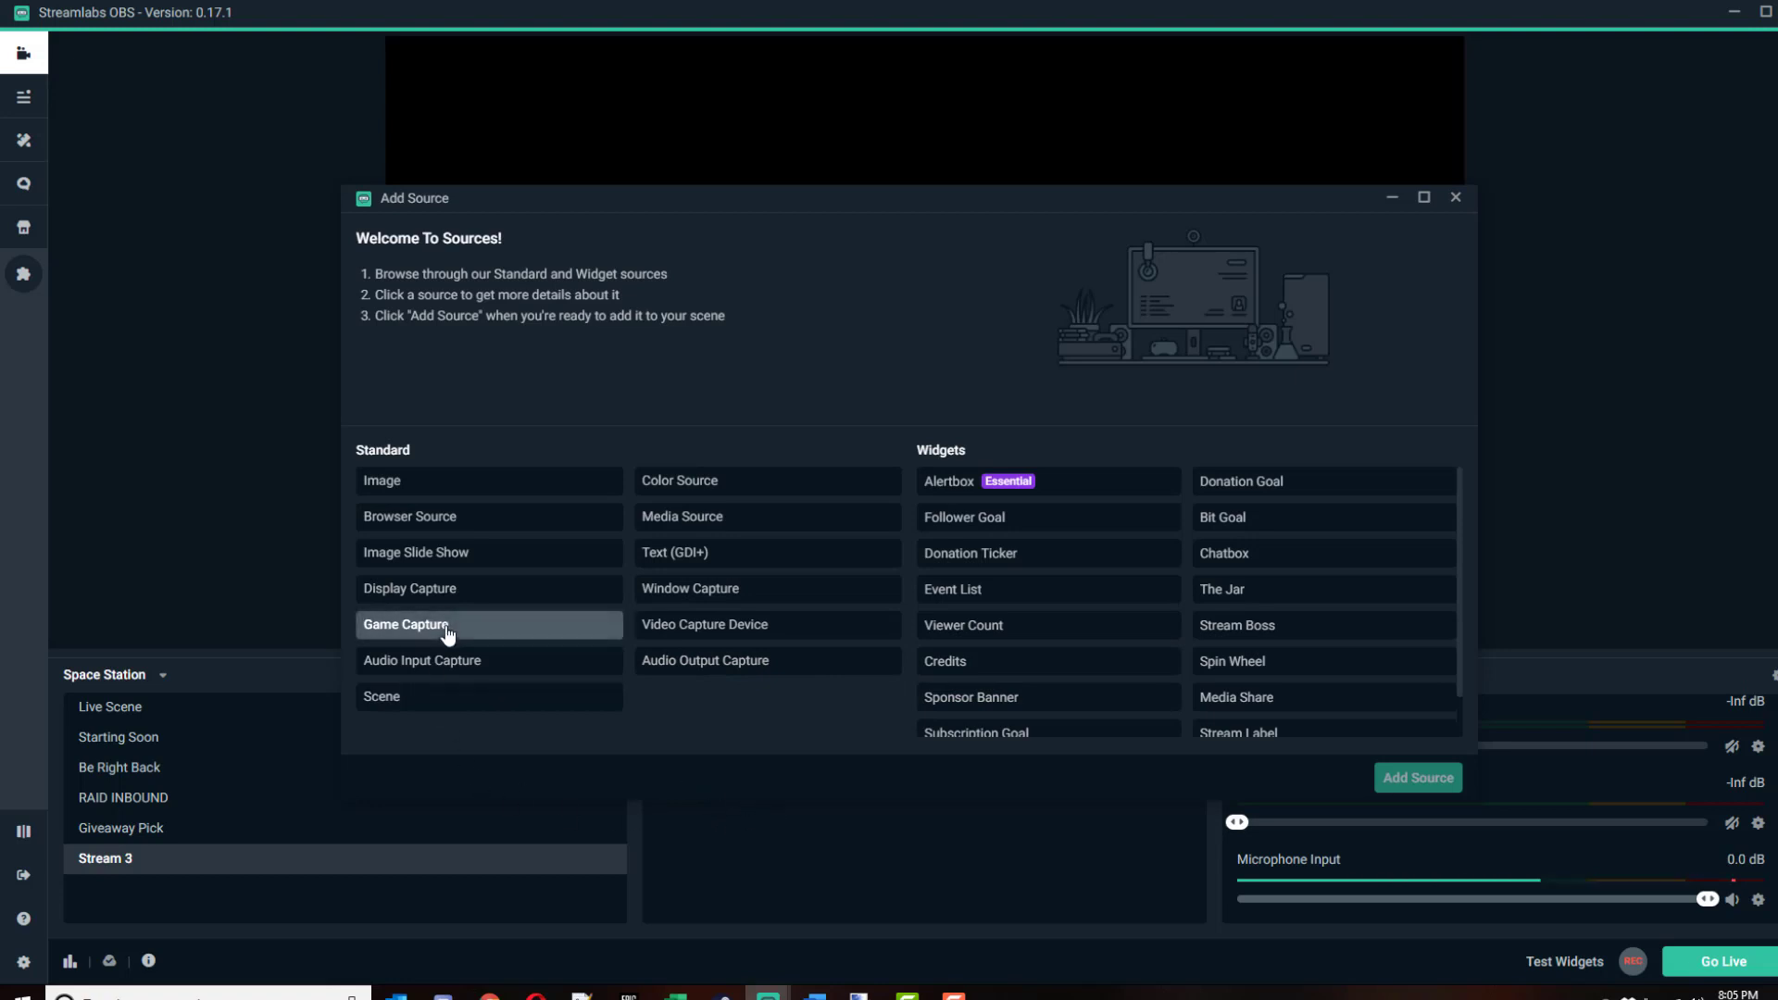
click(1418, 778)
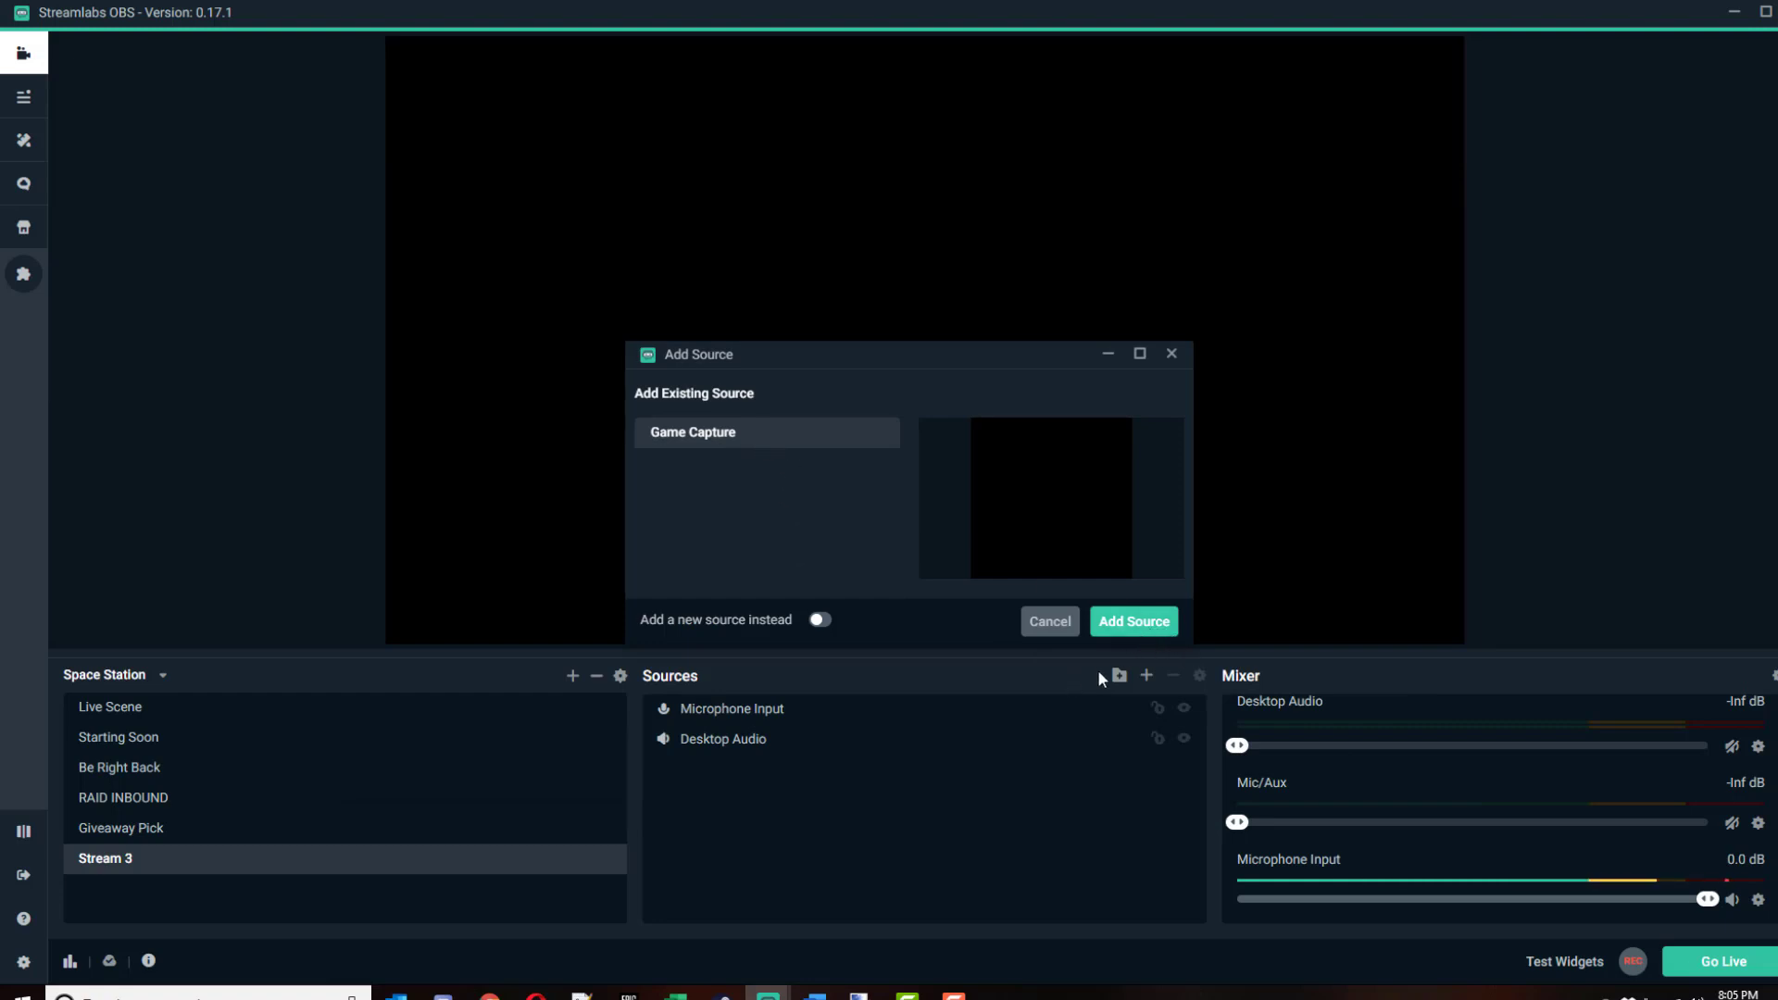
click(1132, 635)
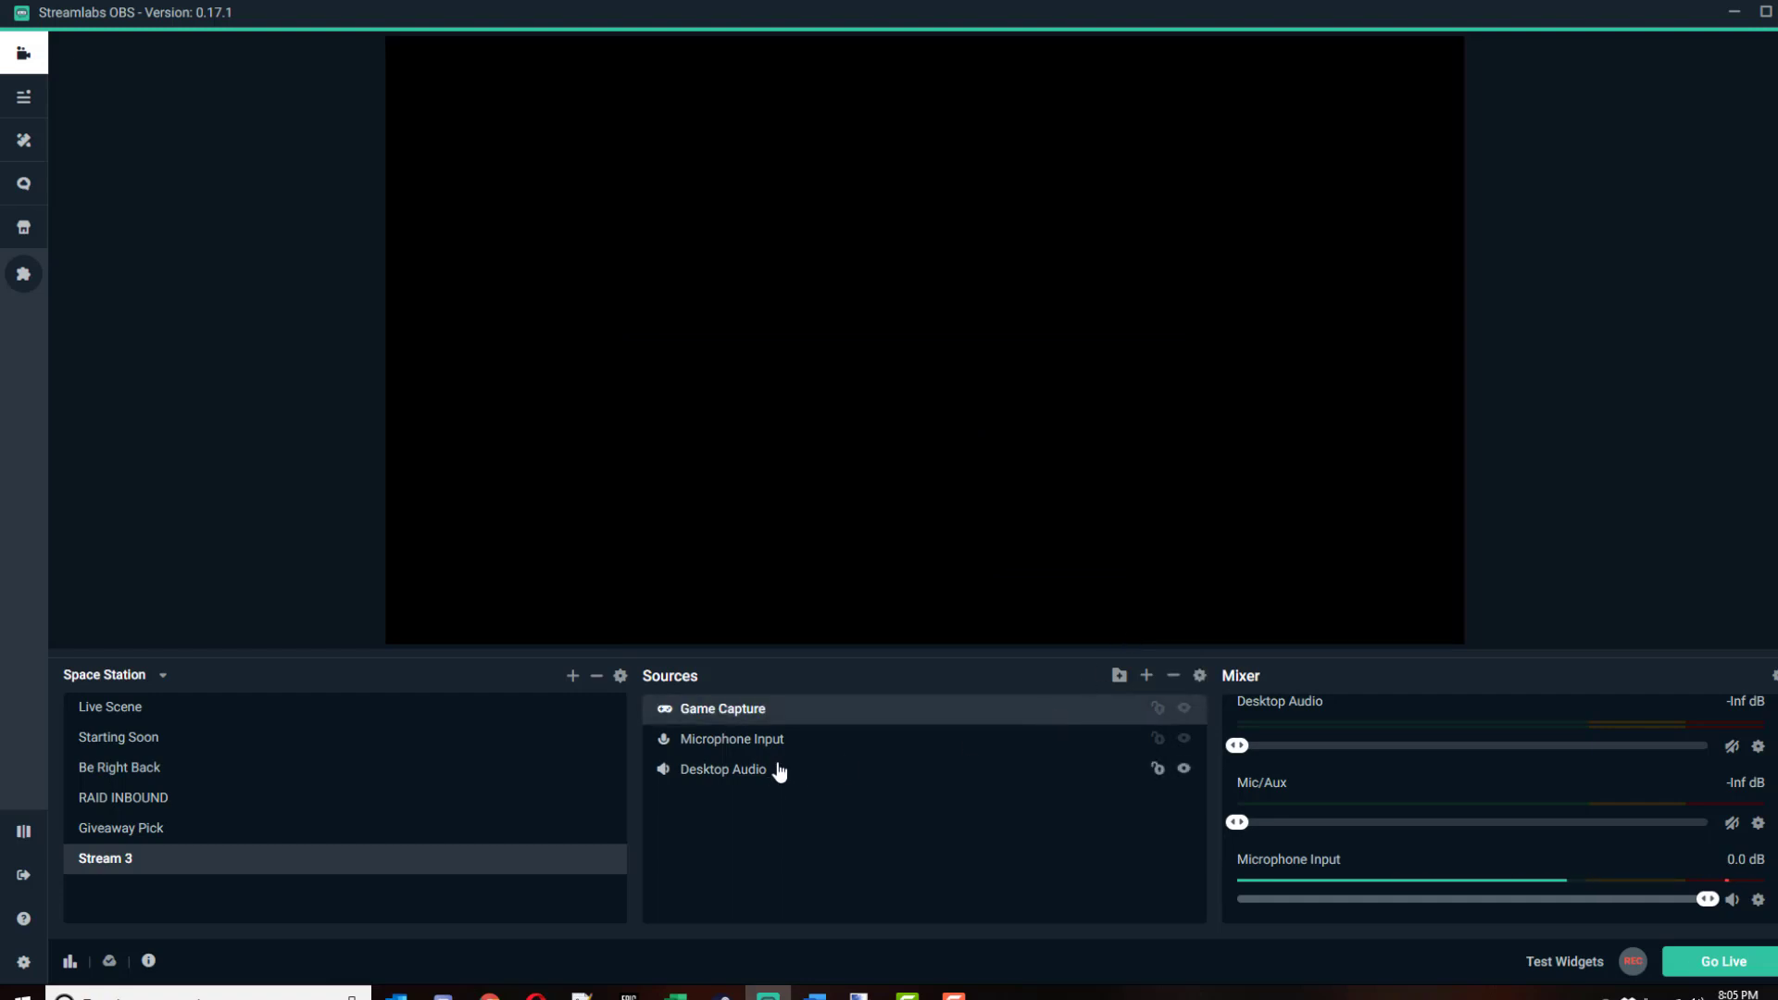
- Set the Game Capture window to Epic Games Launcher instead of Rebel Galaxy Outlaw
click(1199, 675)
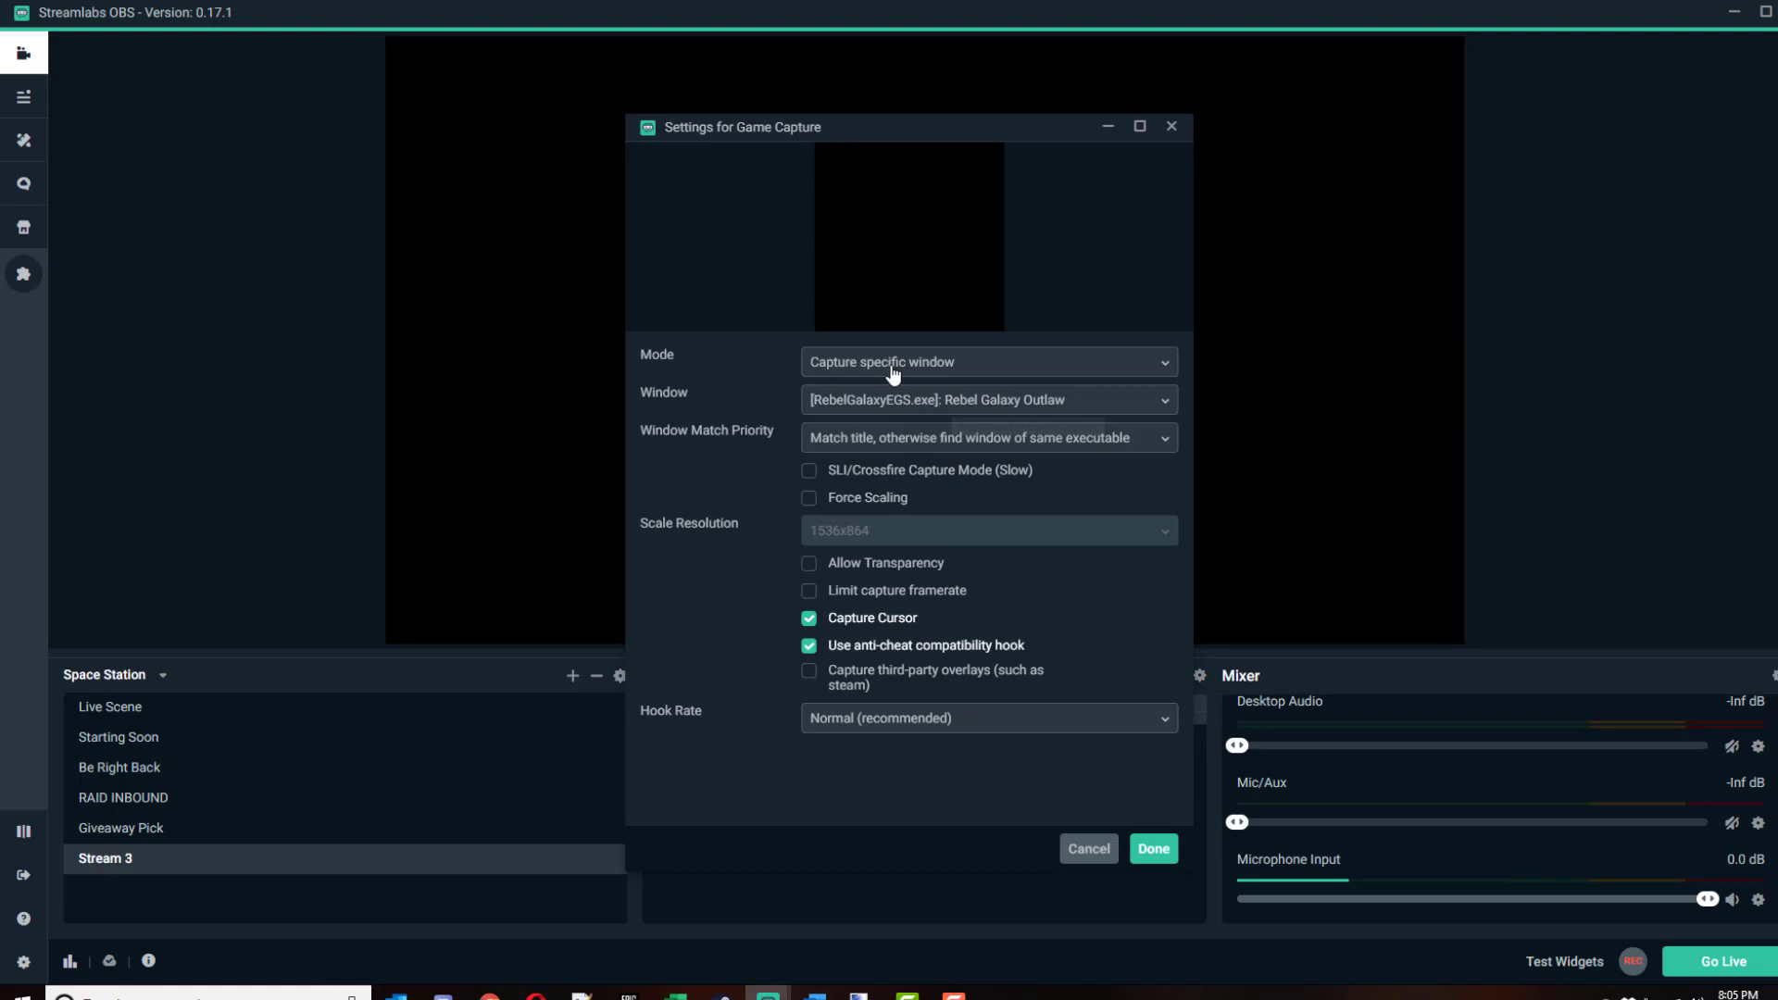
click(931, 400)
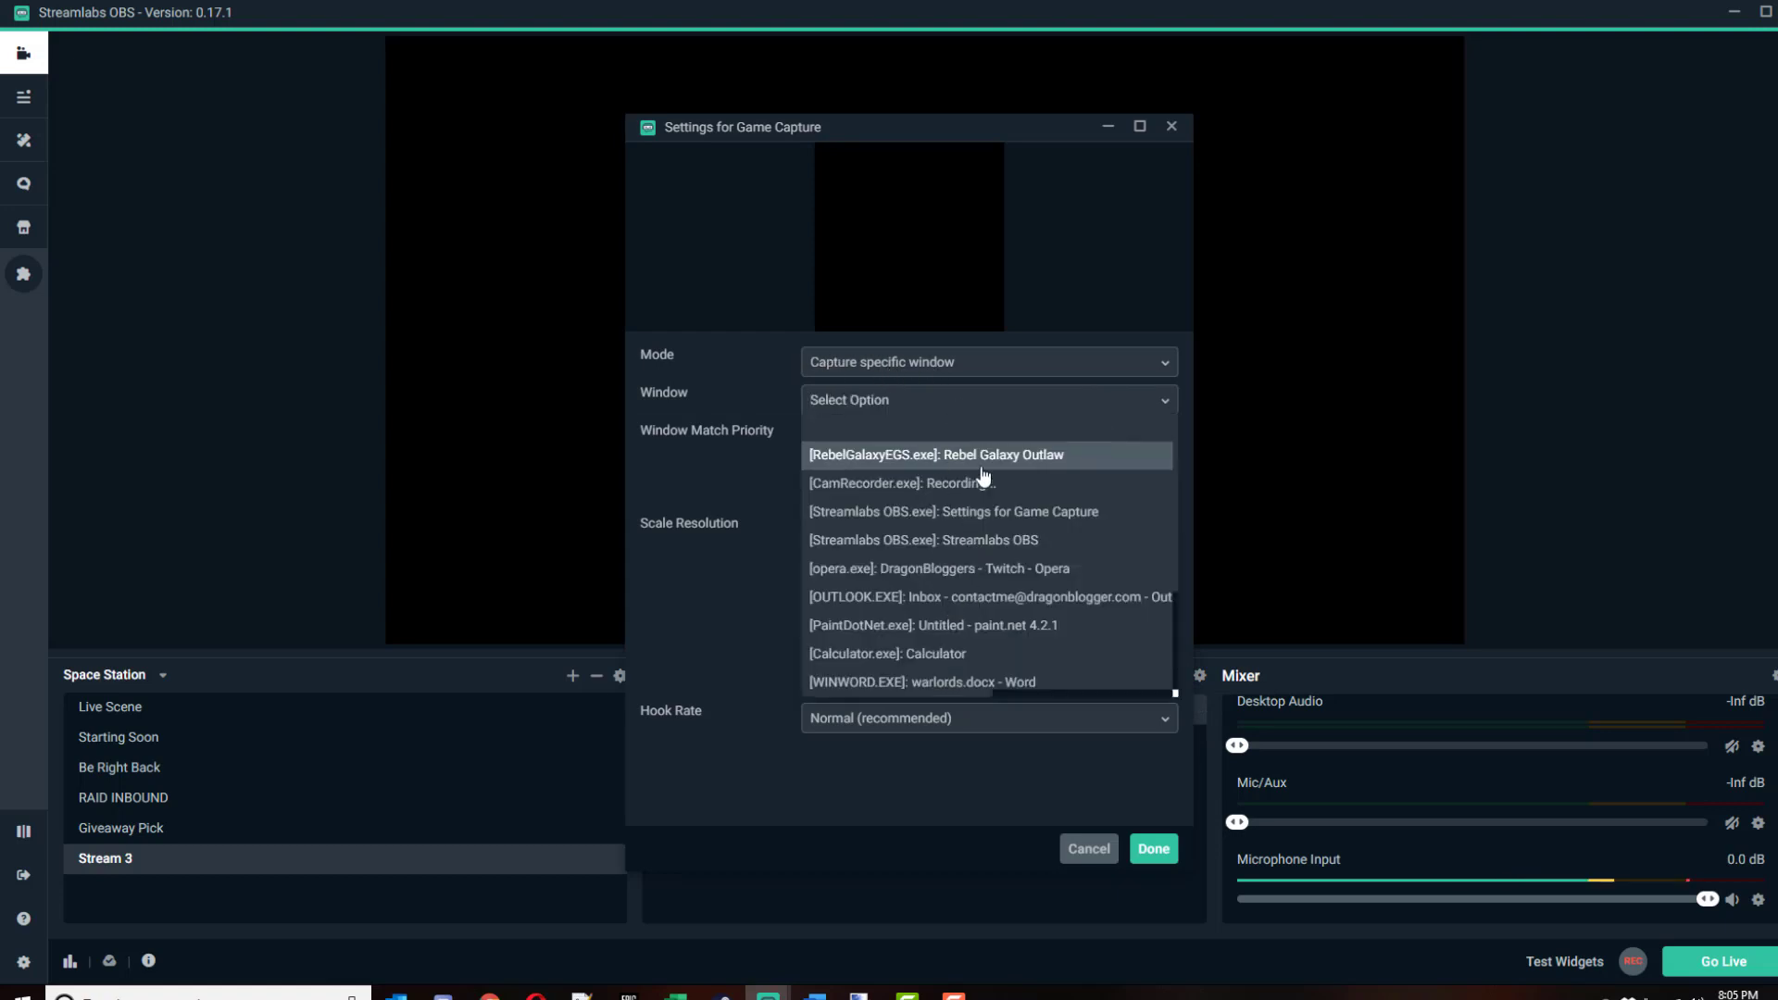
click(1023, 458)
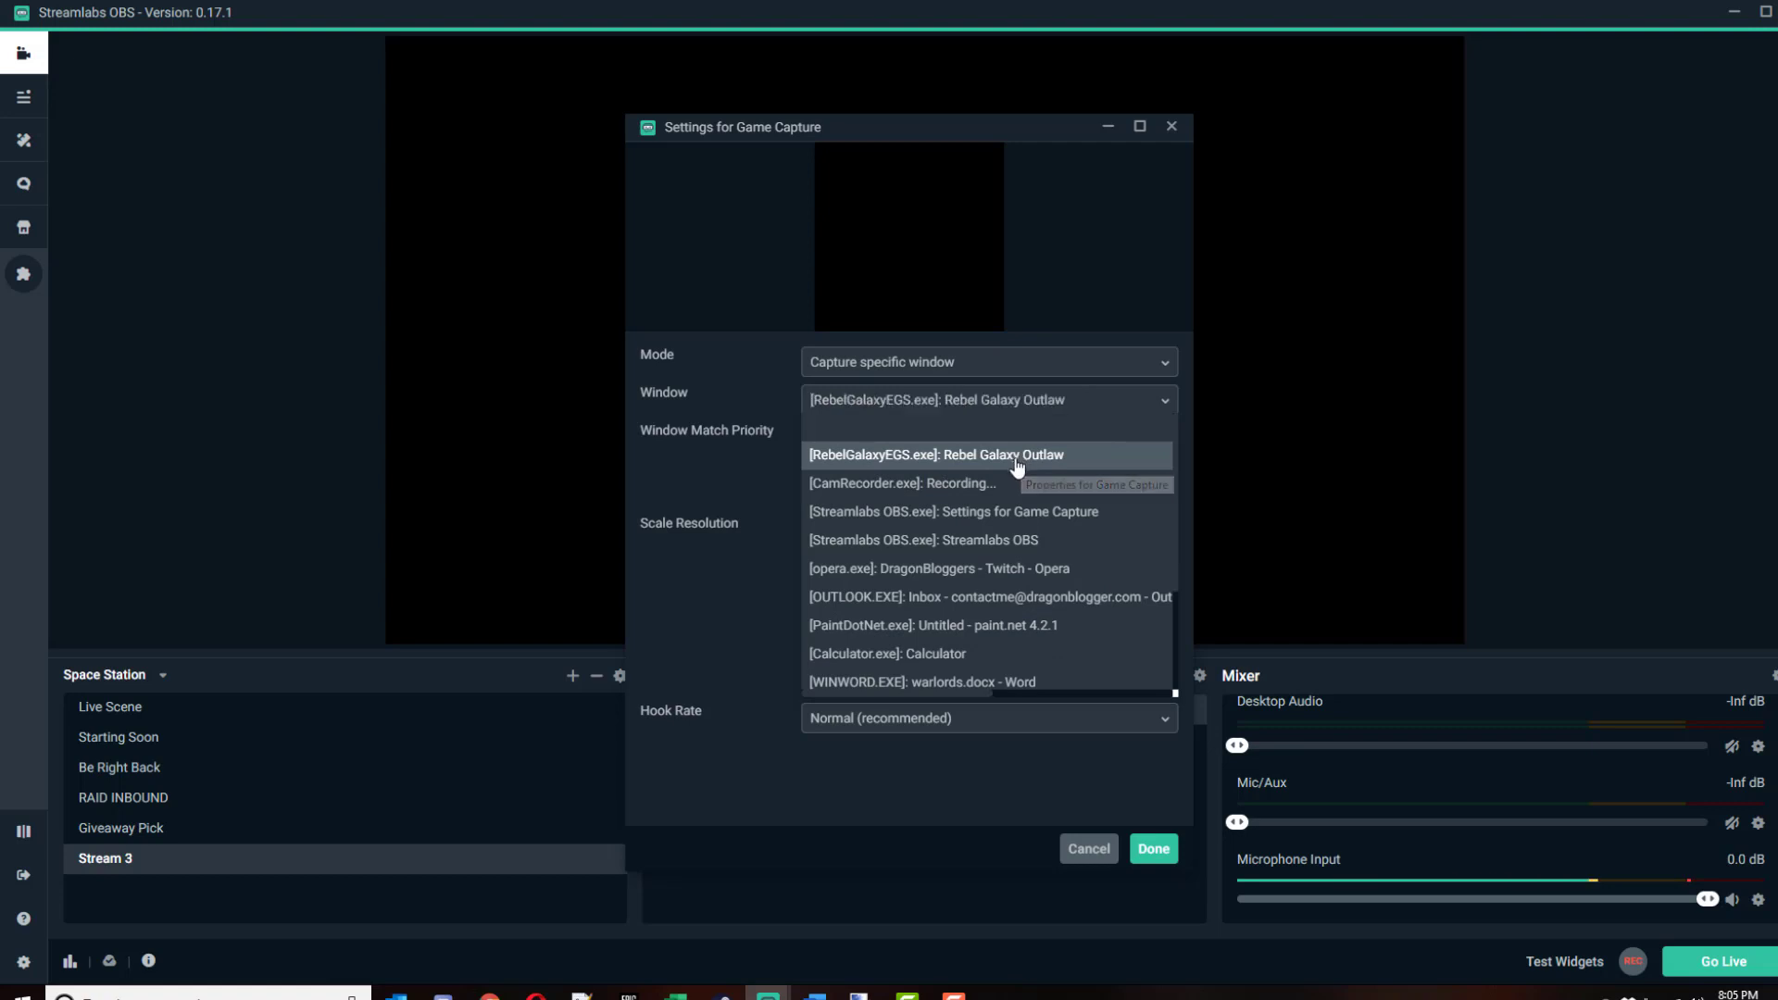
click(1061, 407)
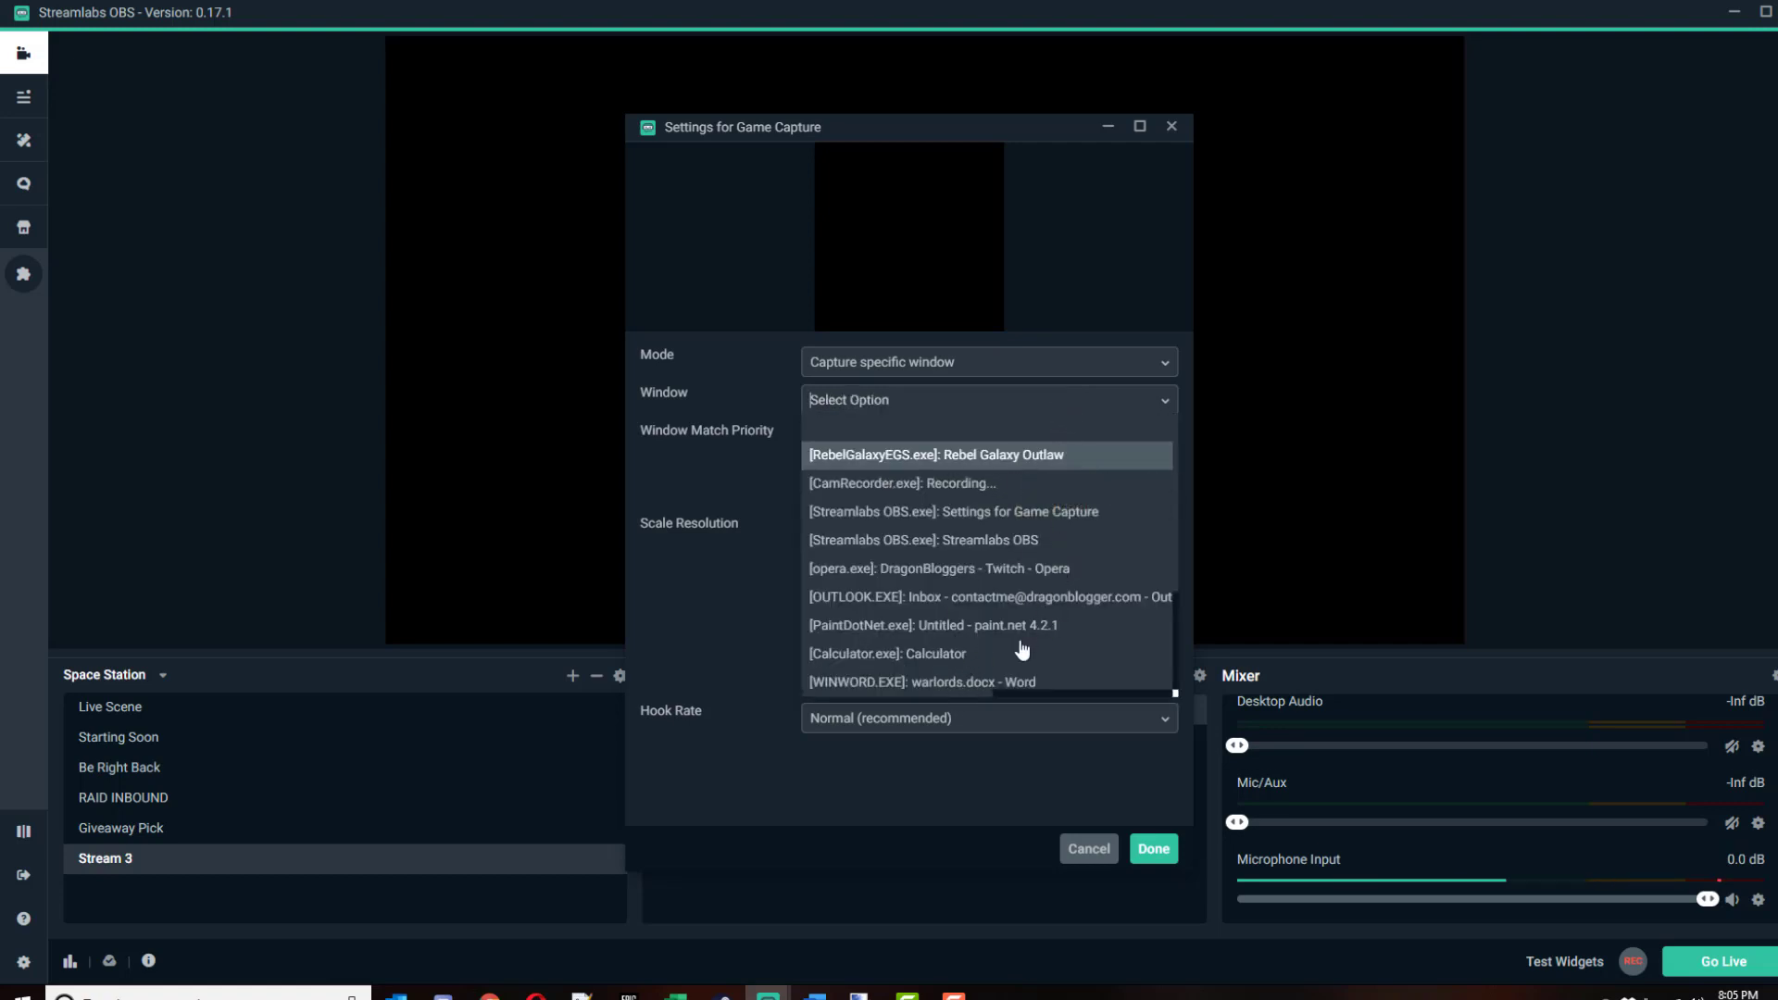
click(992, 464)
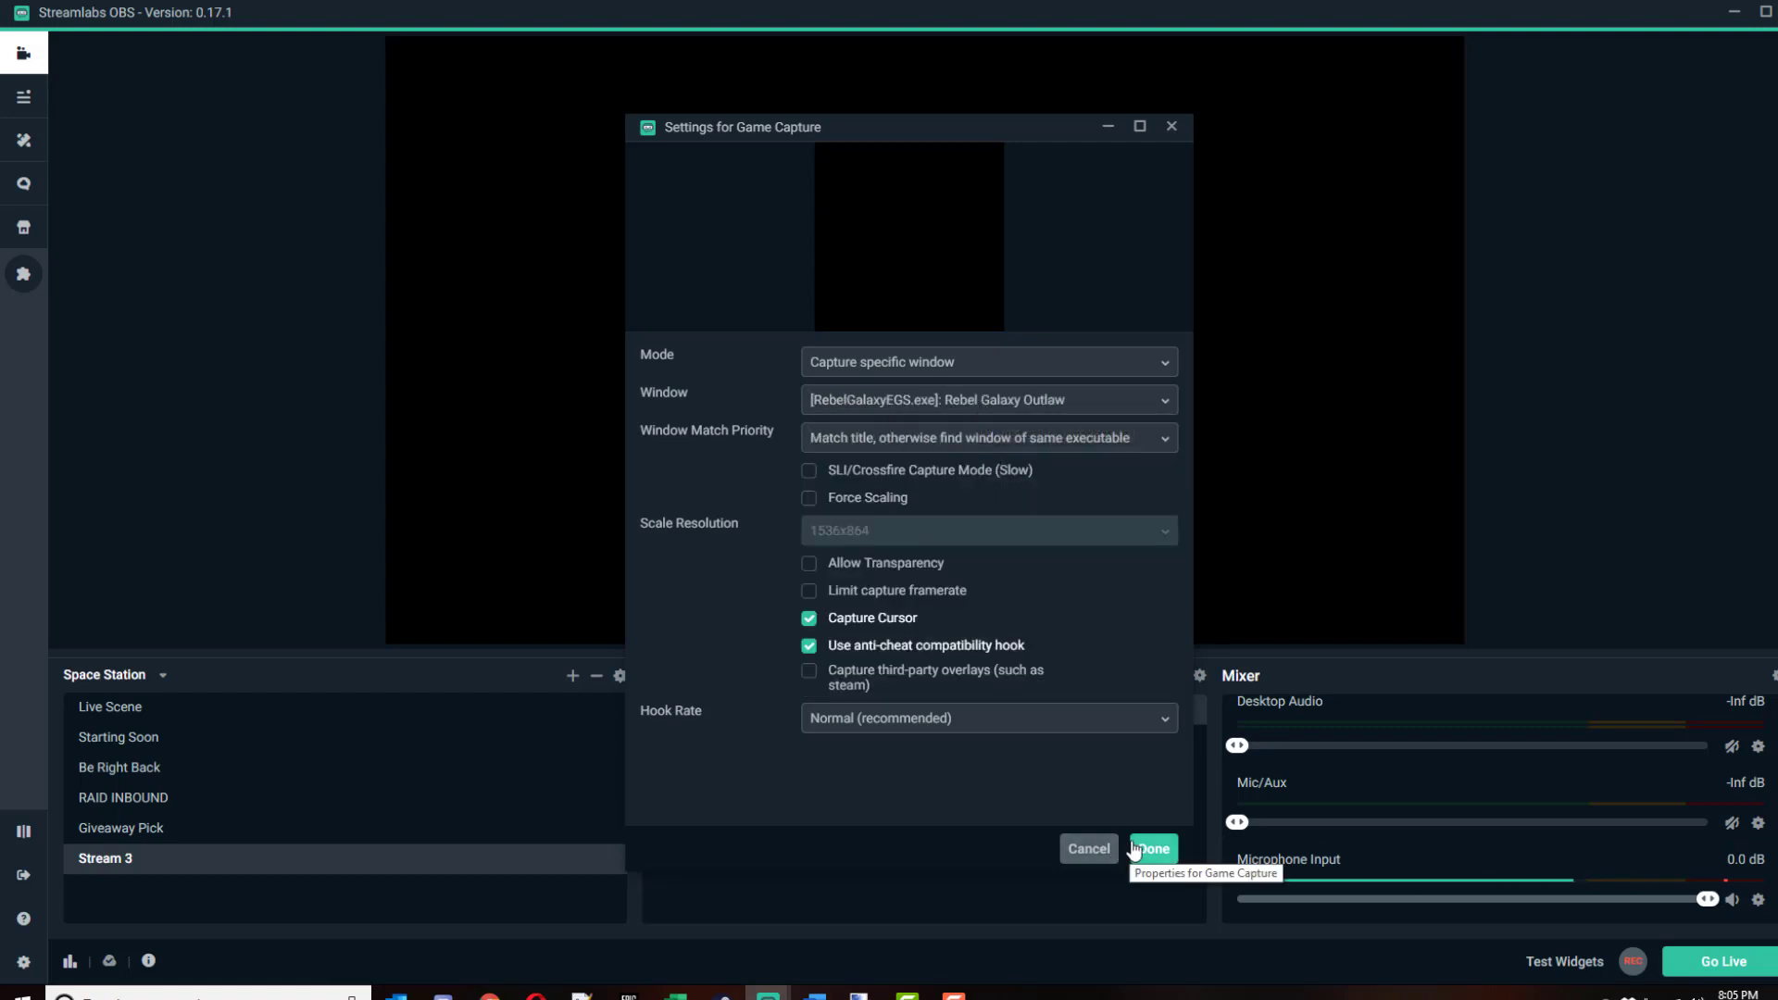
click(985, 400)
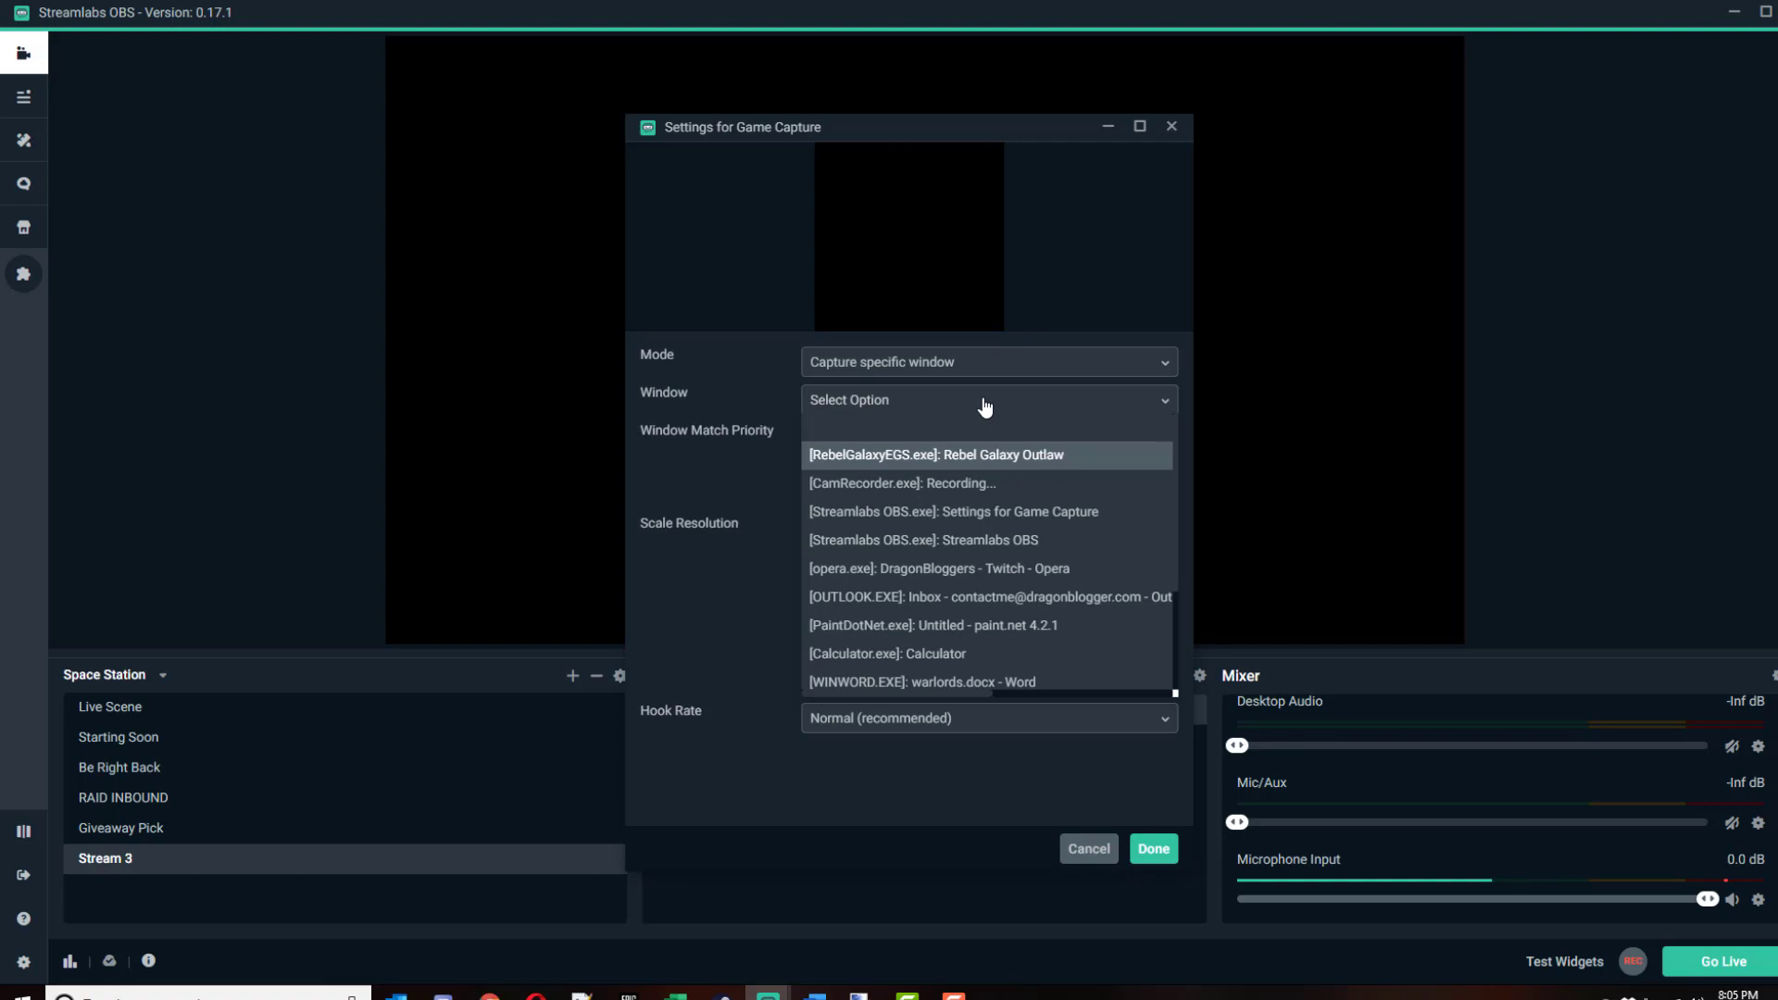
scroll(1024, 479, down, 2)
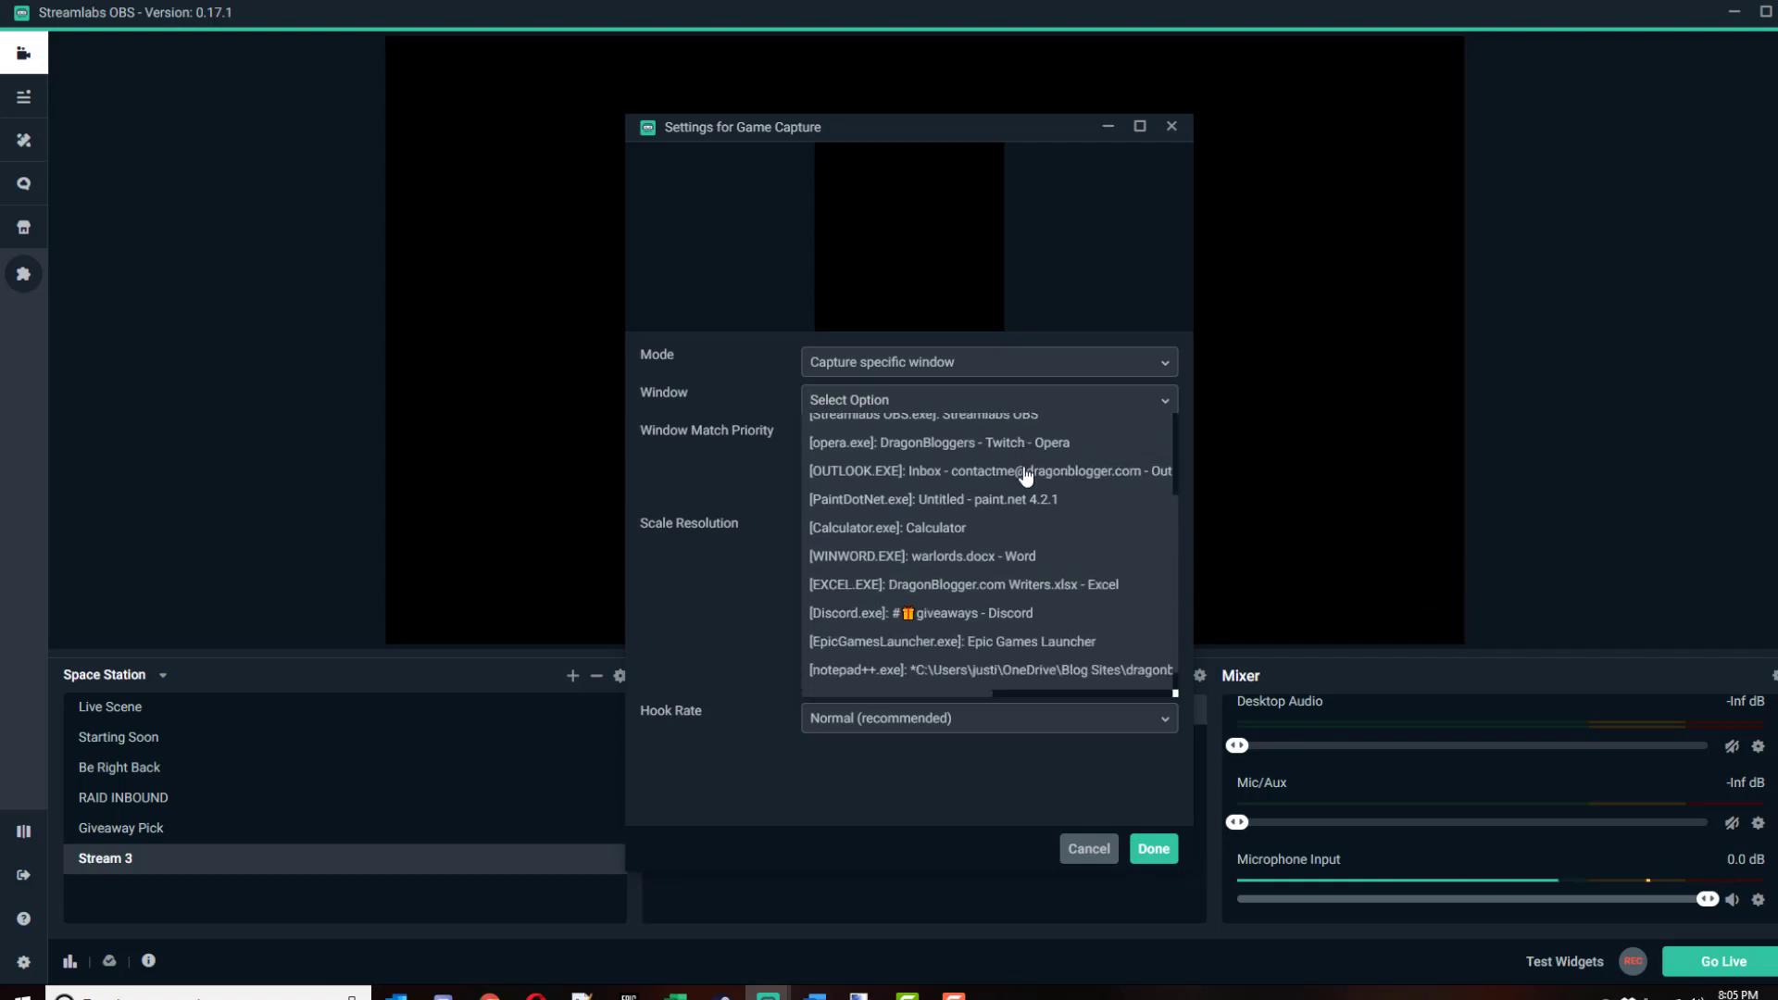
scroll(1024, 476, down, 2)
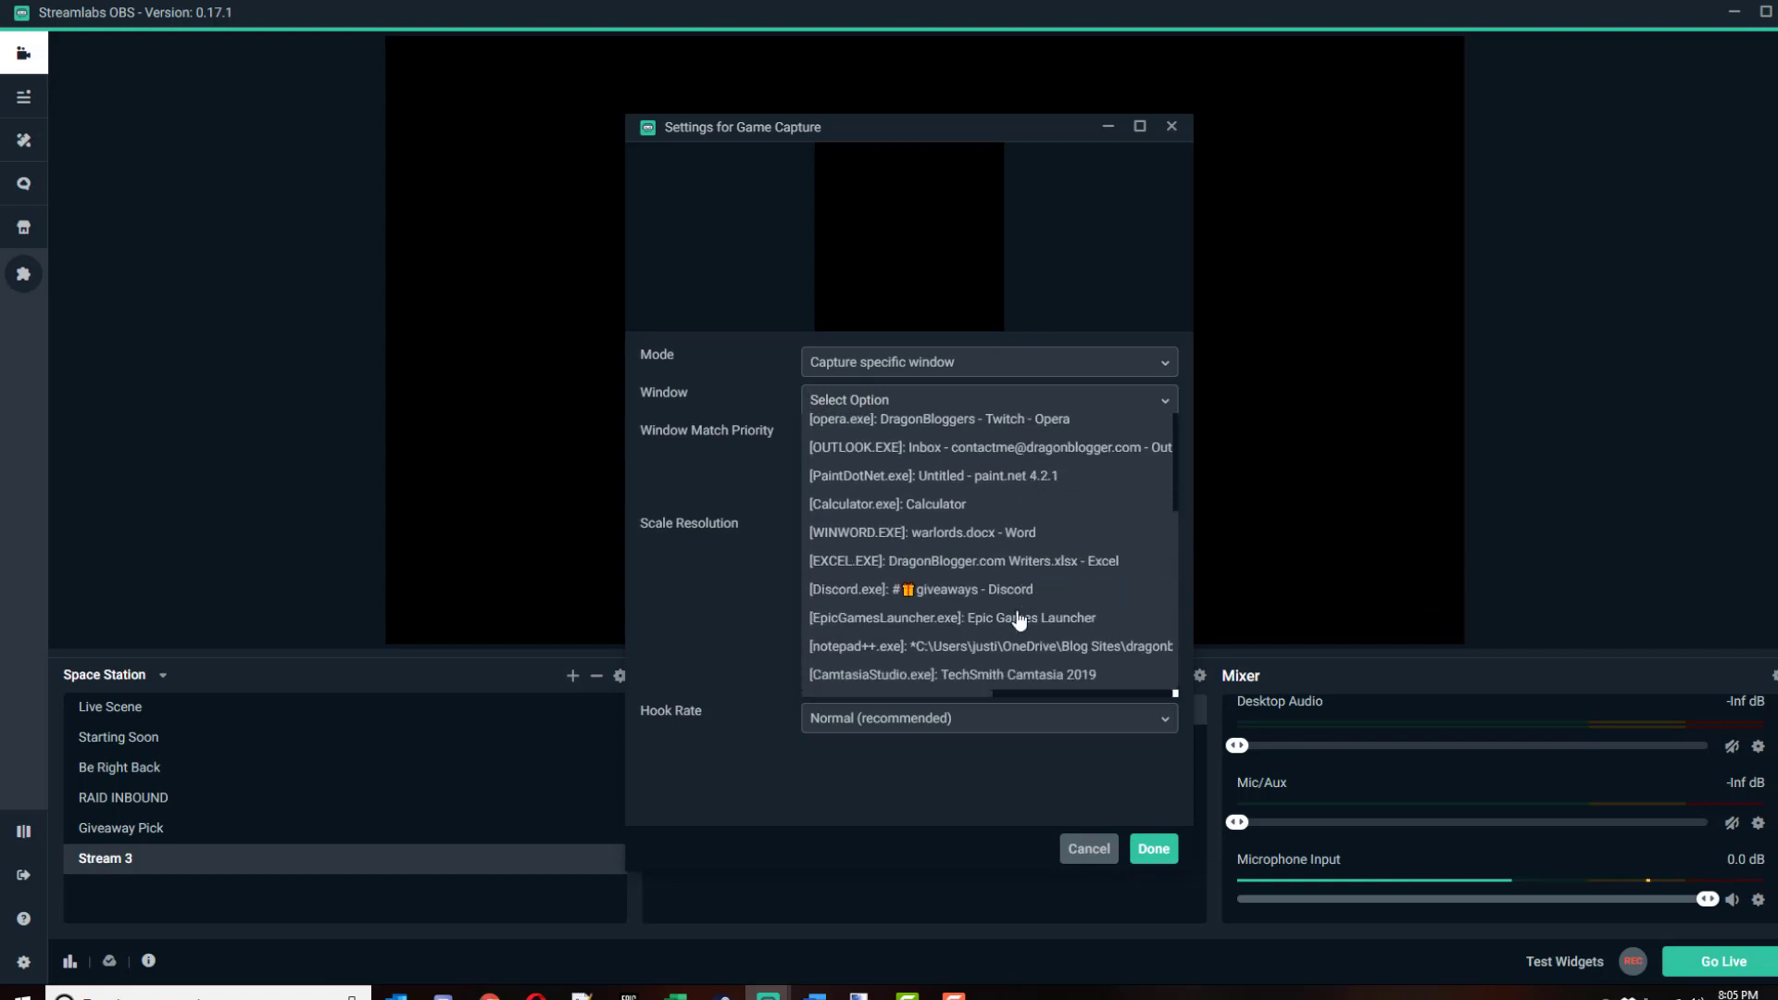
click(1036, 615)
click(1154, 851)
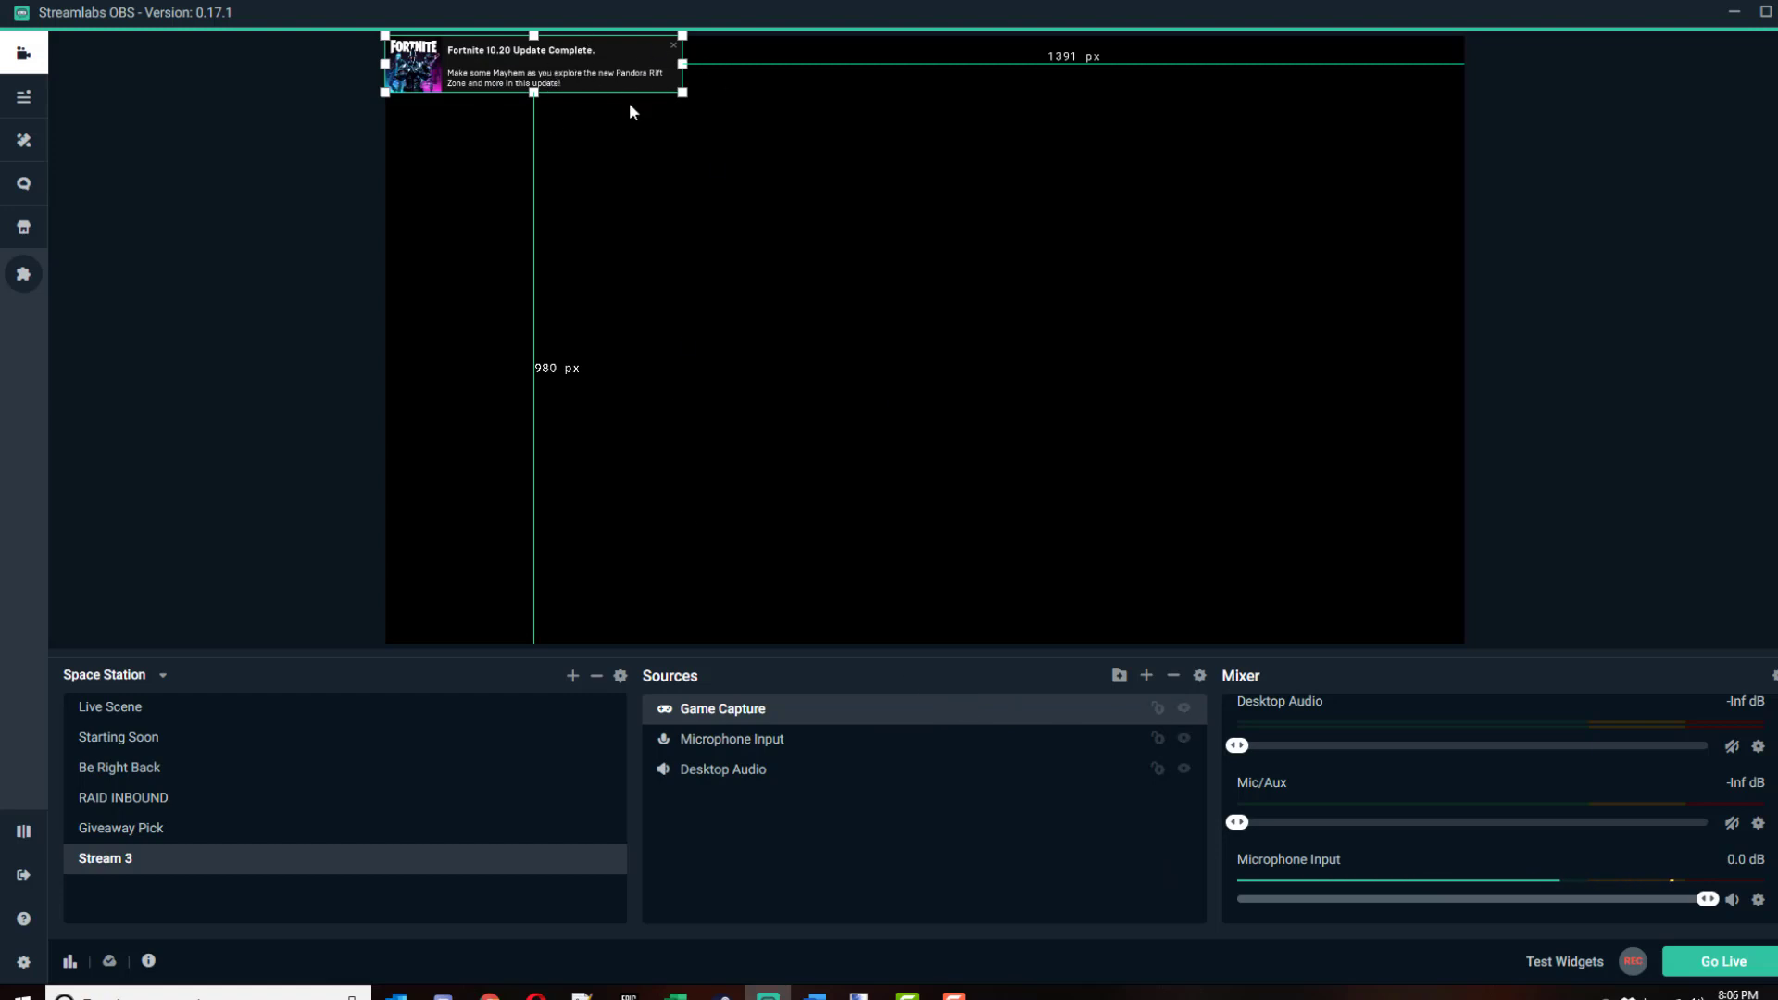
- Drag the Game Capture's corner to shrink it into a small top-left box
drag(686, 93, 426, 51)
drag(518, 110, 521, 107)
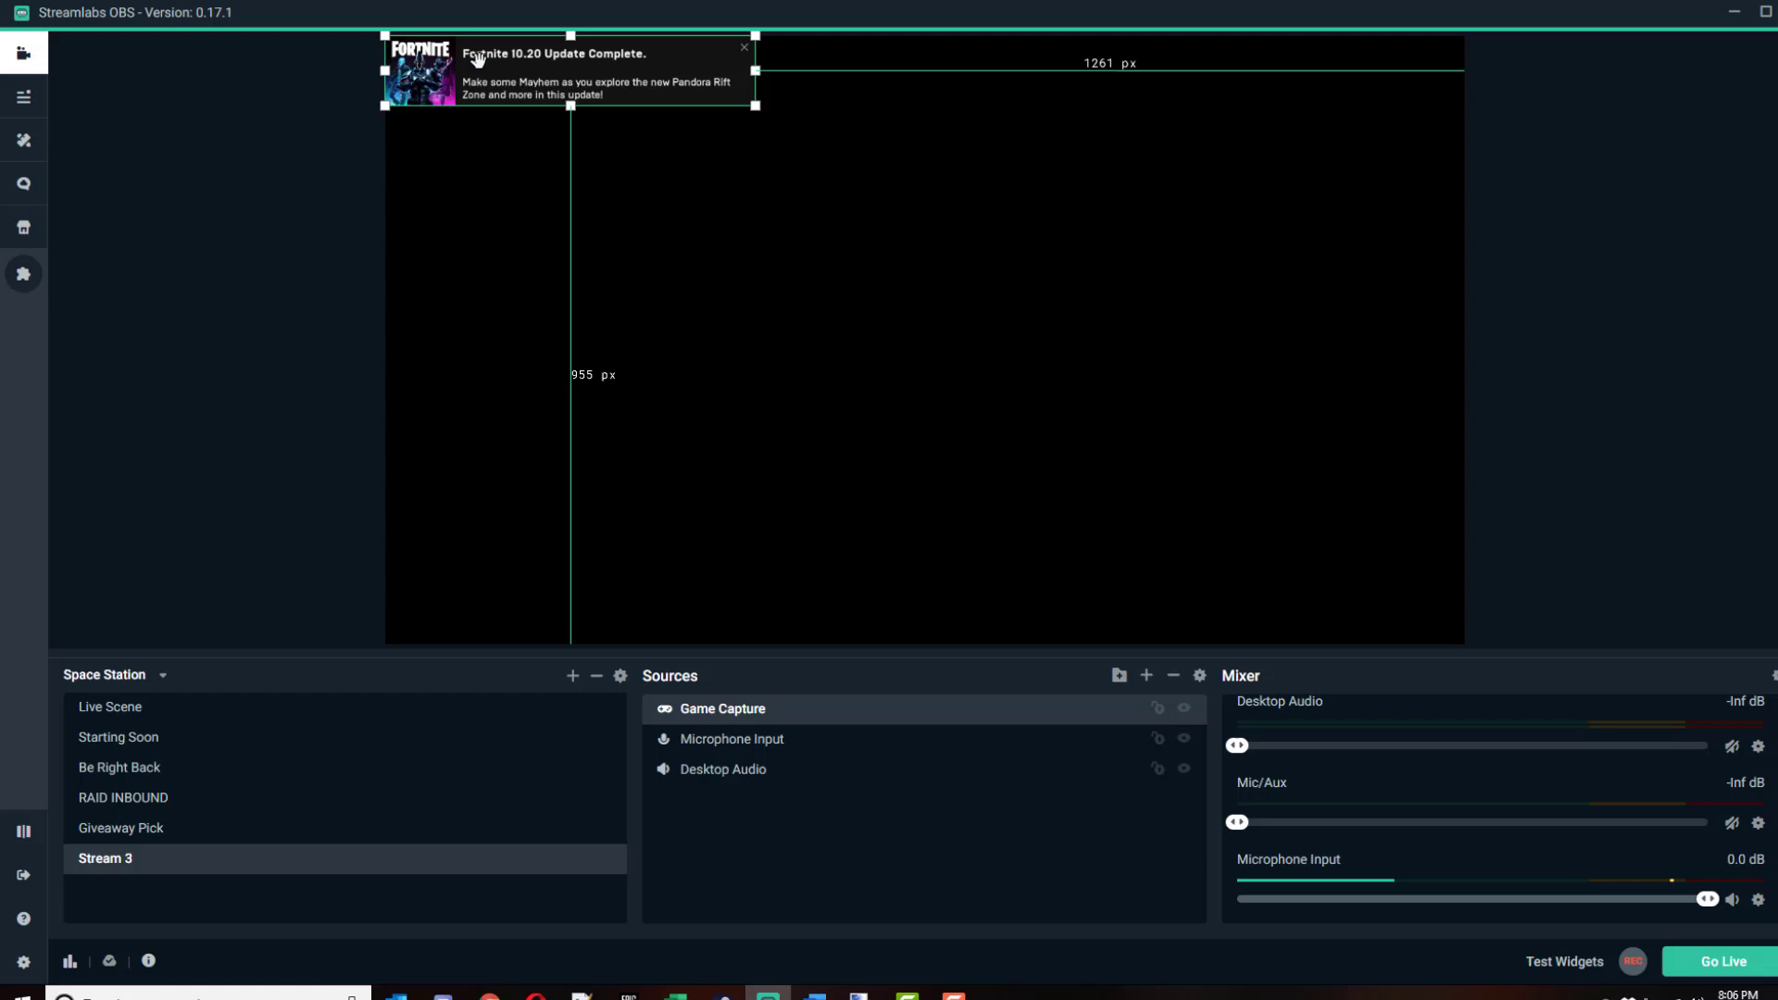
click(852, 290)
click(771, 709)
- Pick the Alertbox widget as the new source type for Stream 3
click(1147, 676)
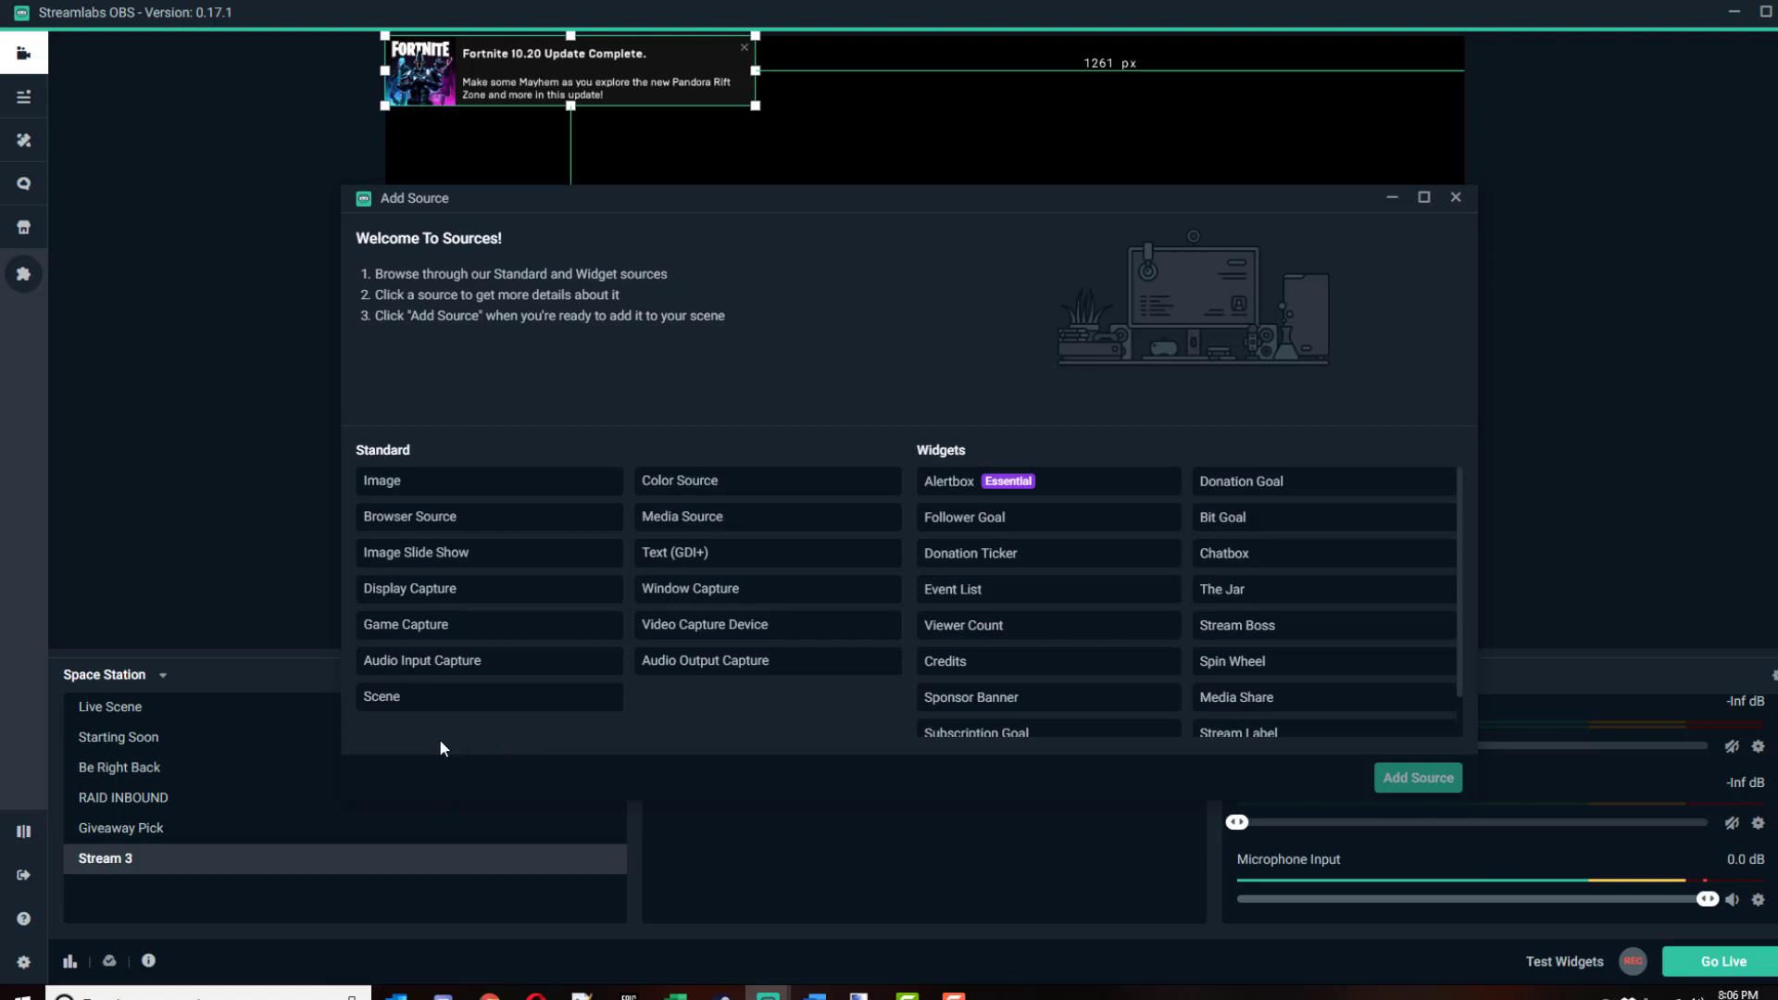
click(952, 482)
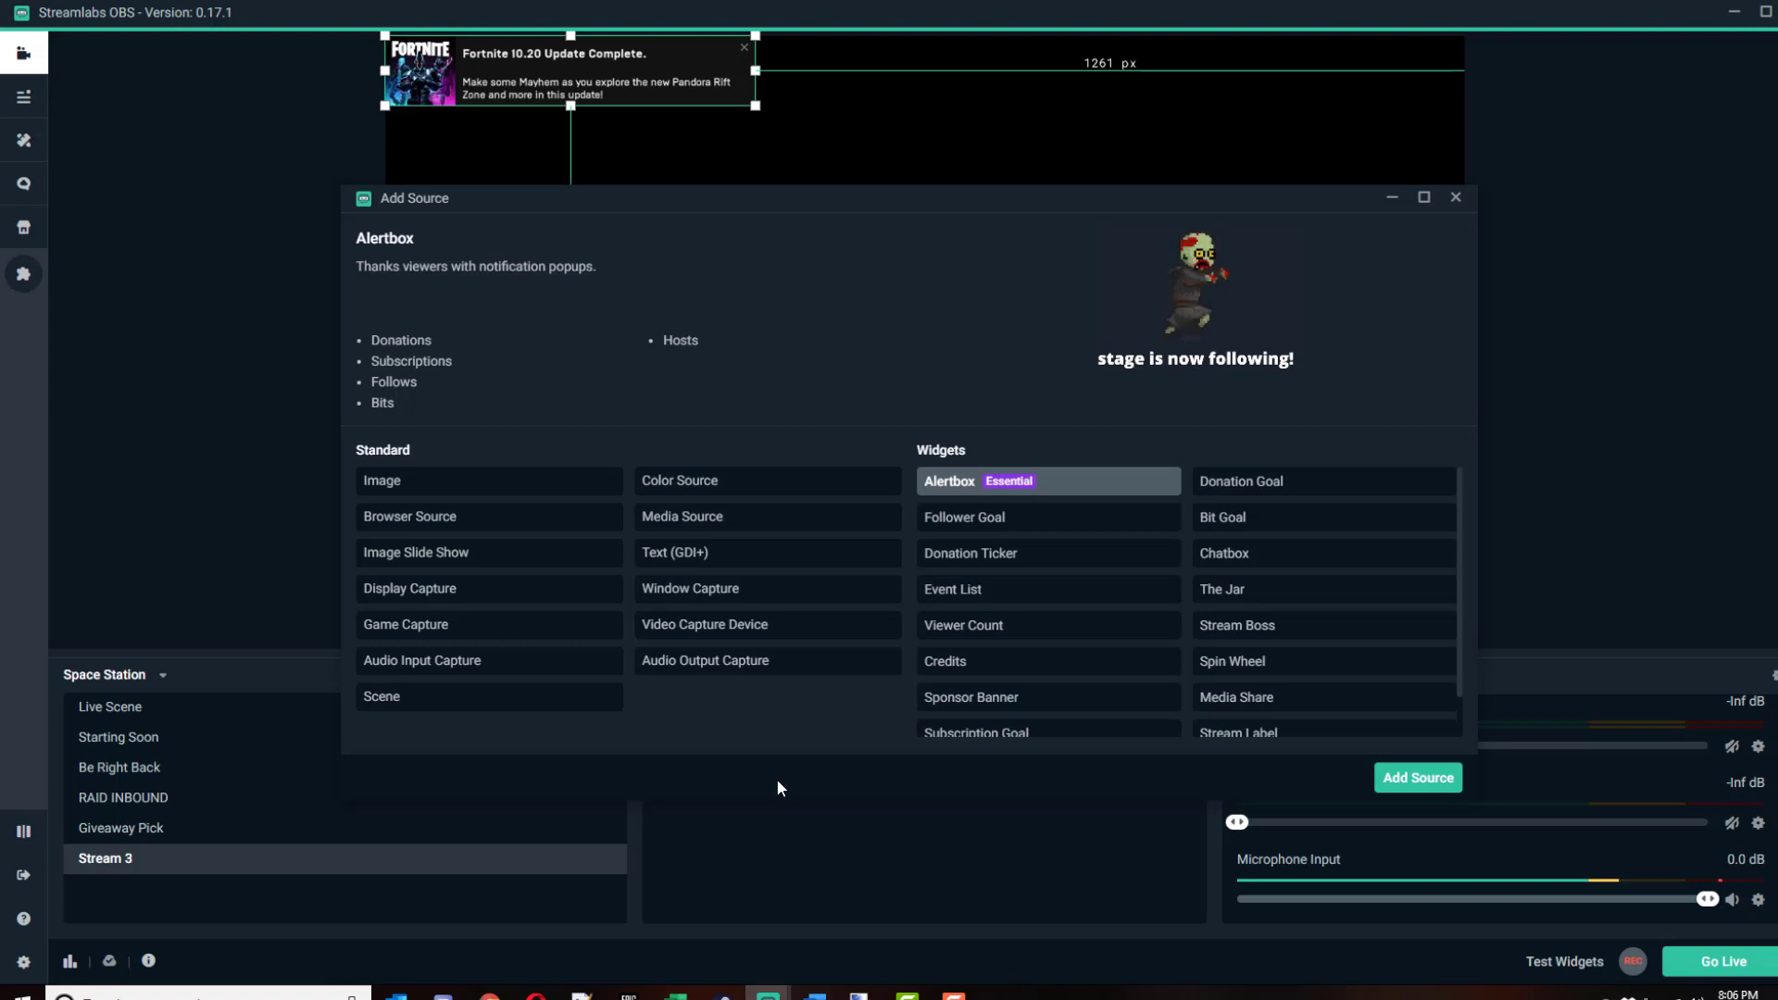
click(1413, 783)
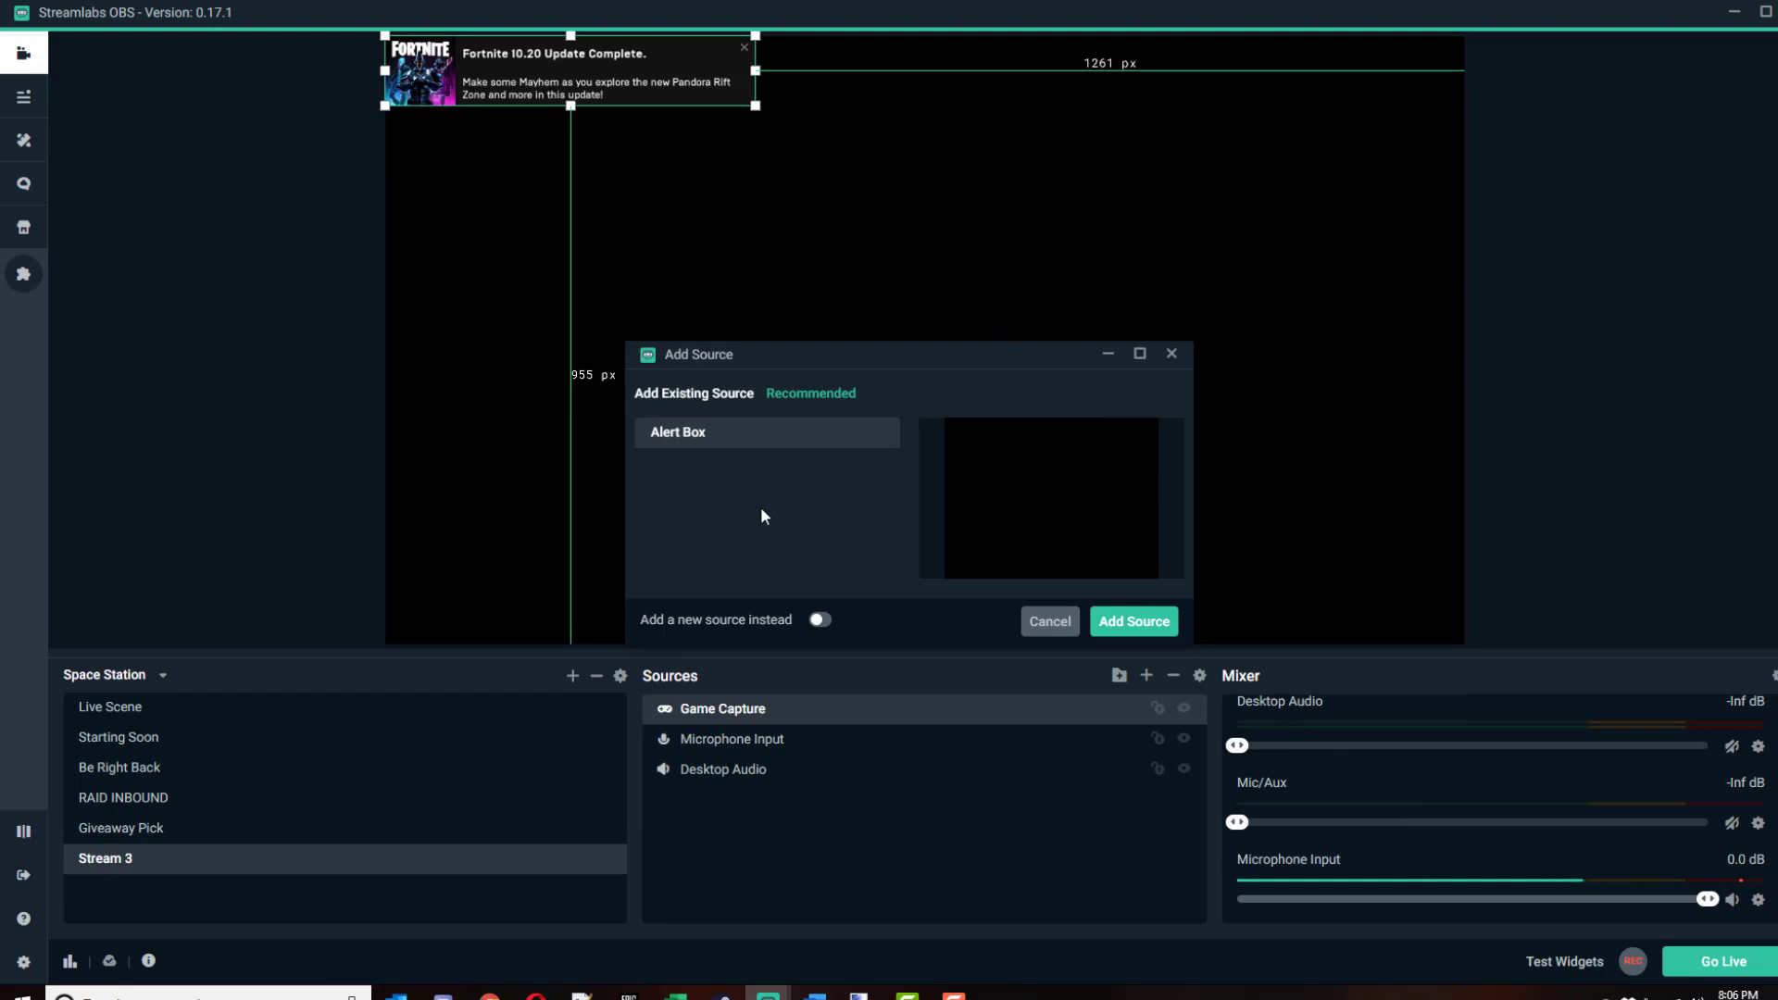
- Add the existing Alert Box, drag it to the preview's top-right, and review its test options
click(1132, 630)
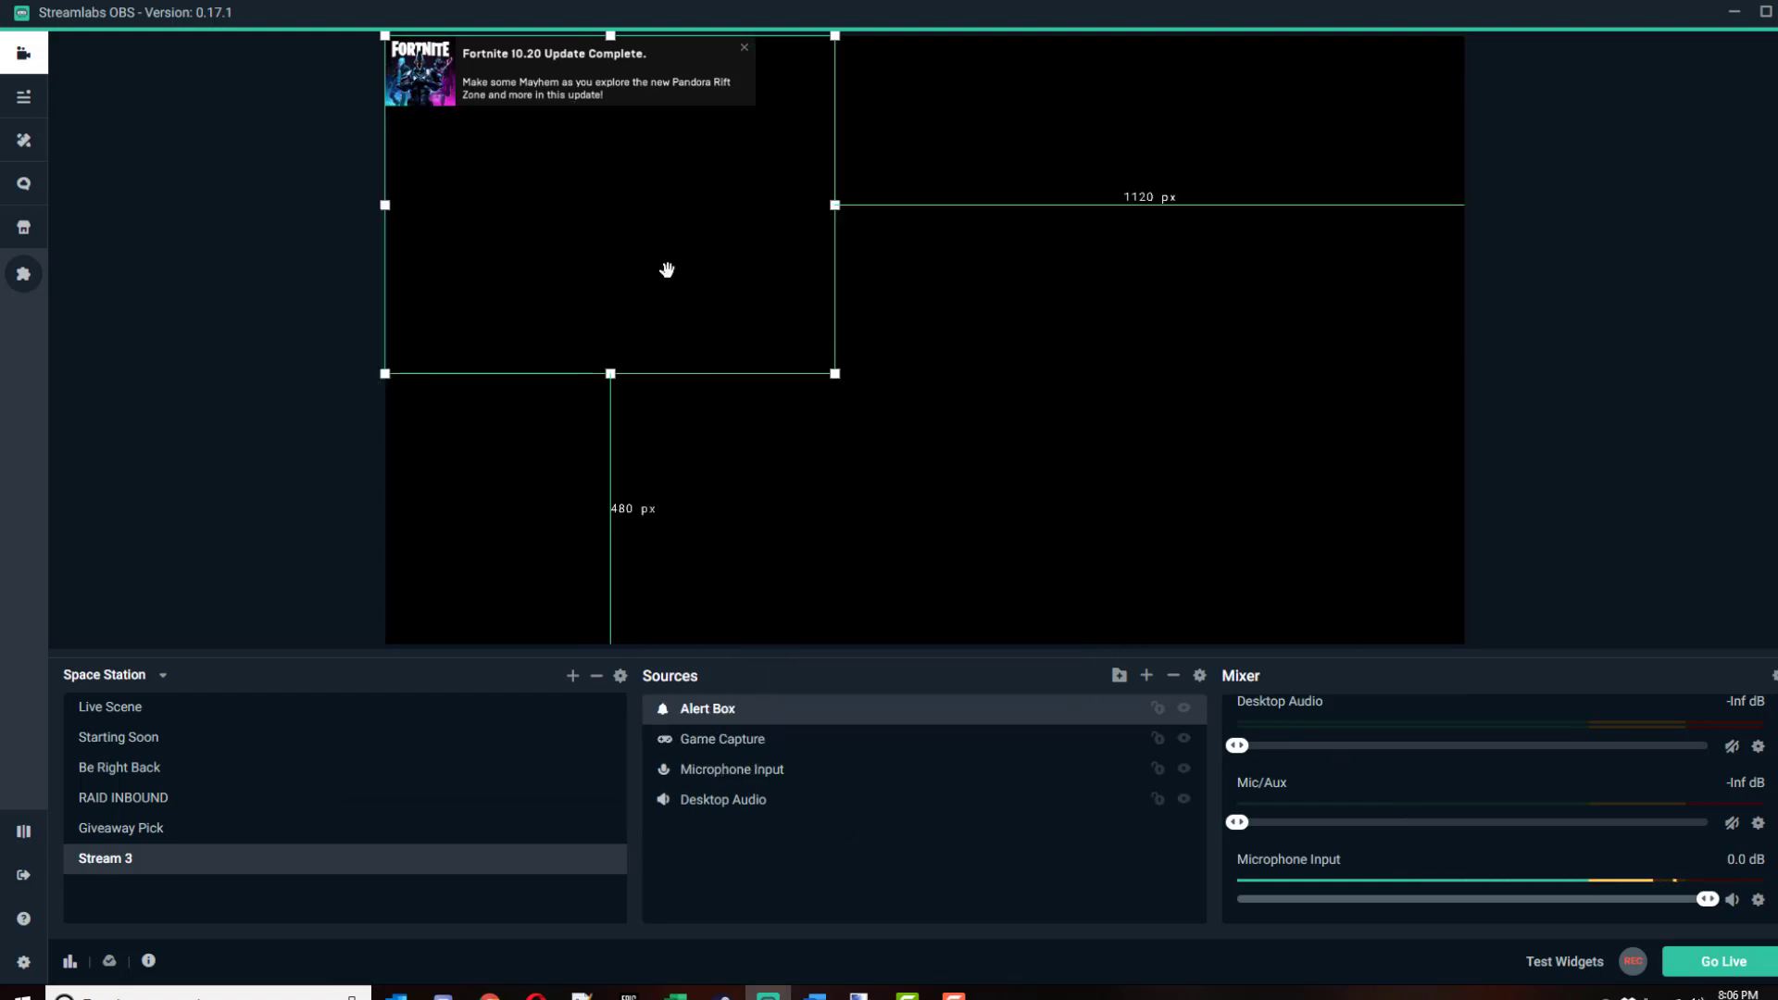
drag(667, 266, 1291, 279)
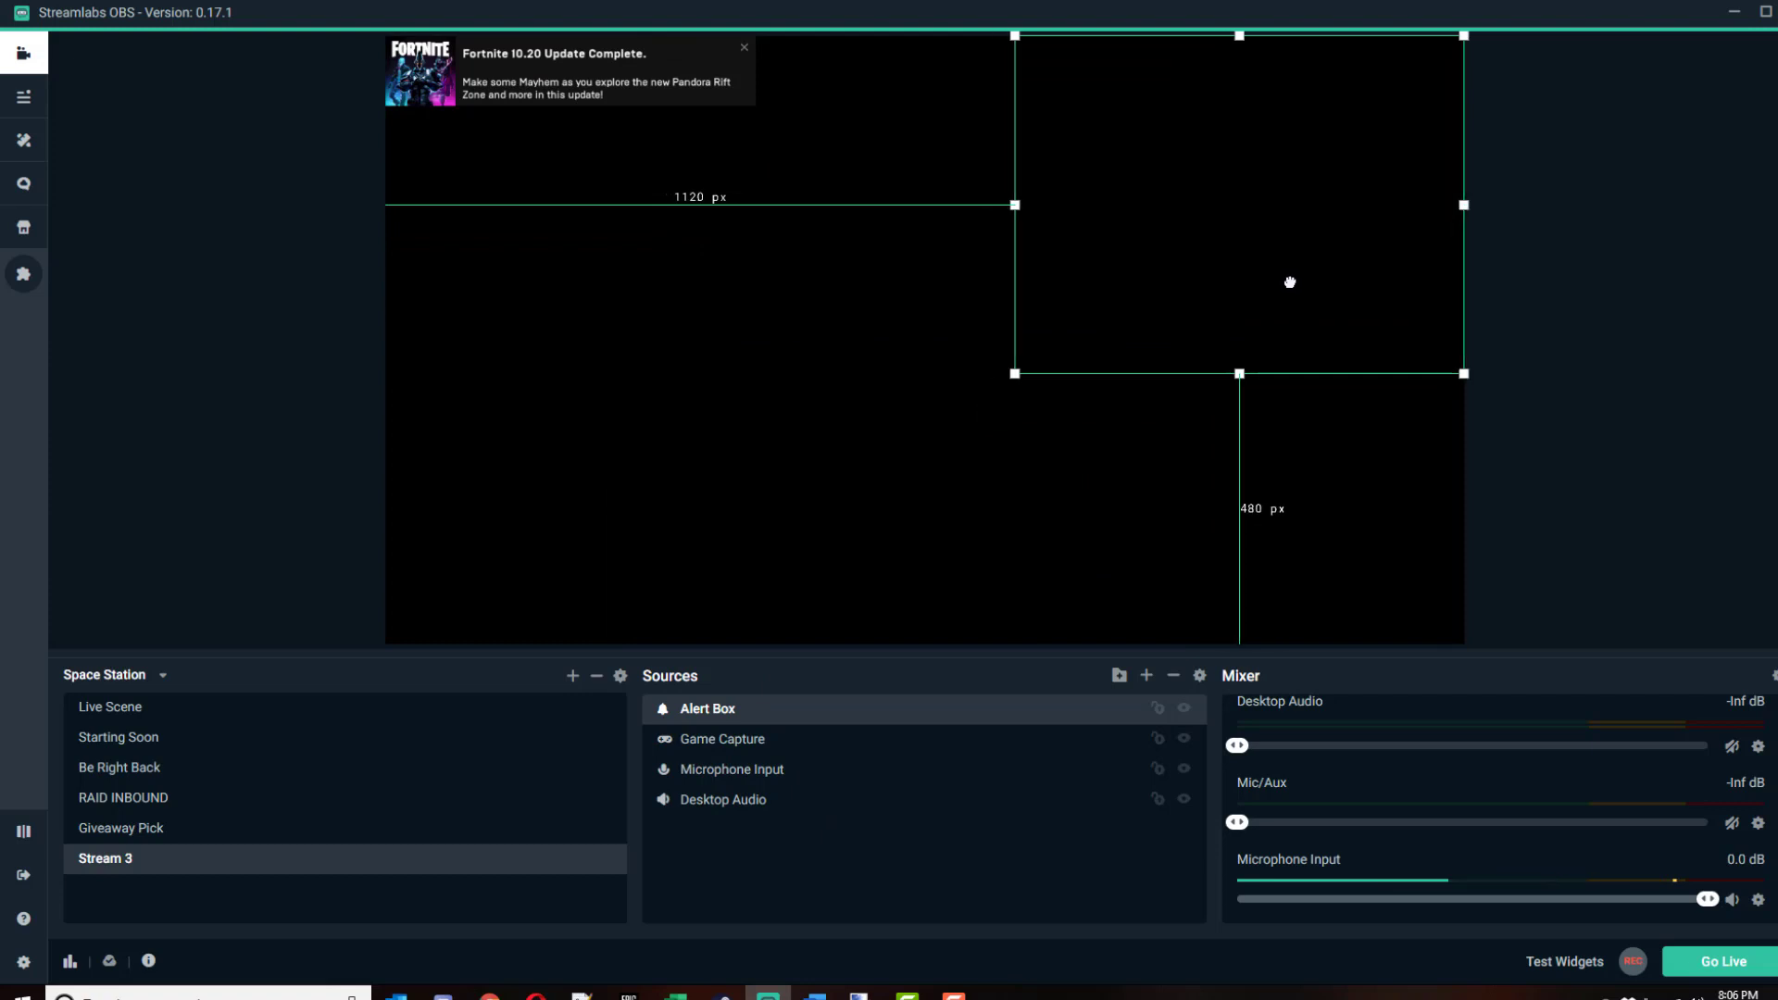
click(1200, 678)
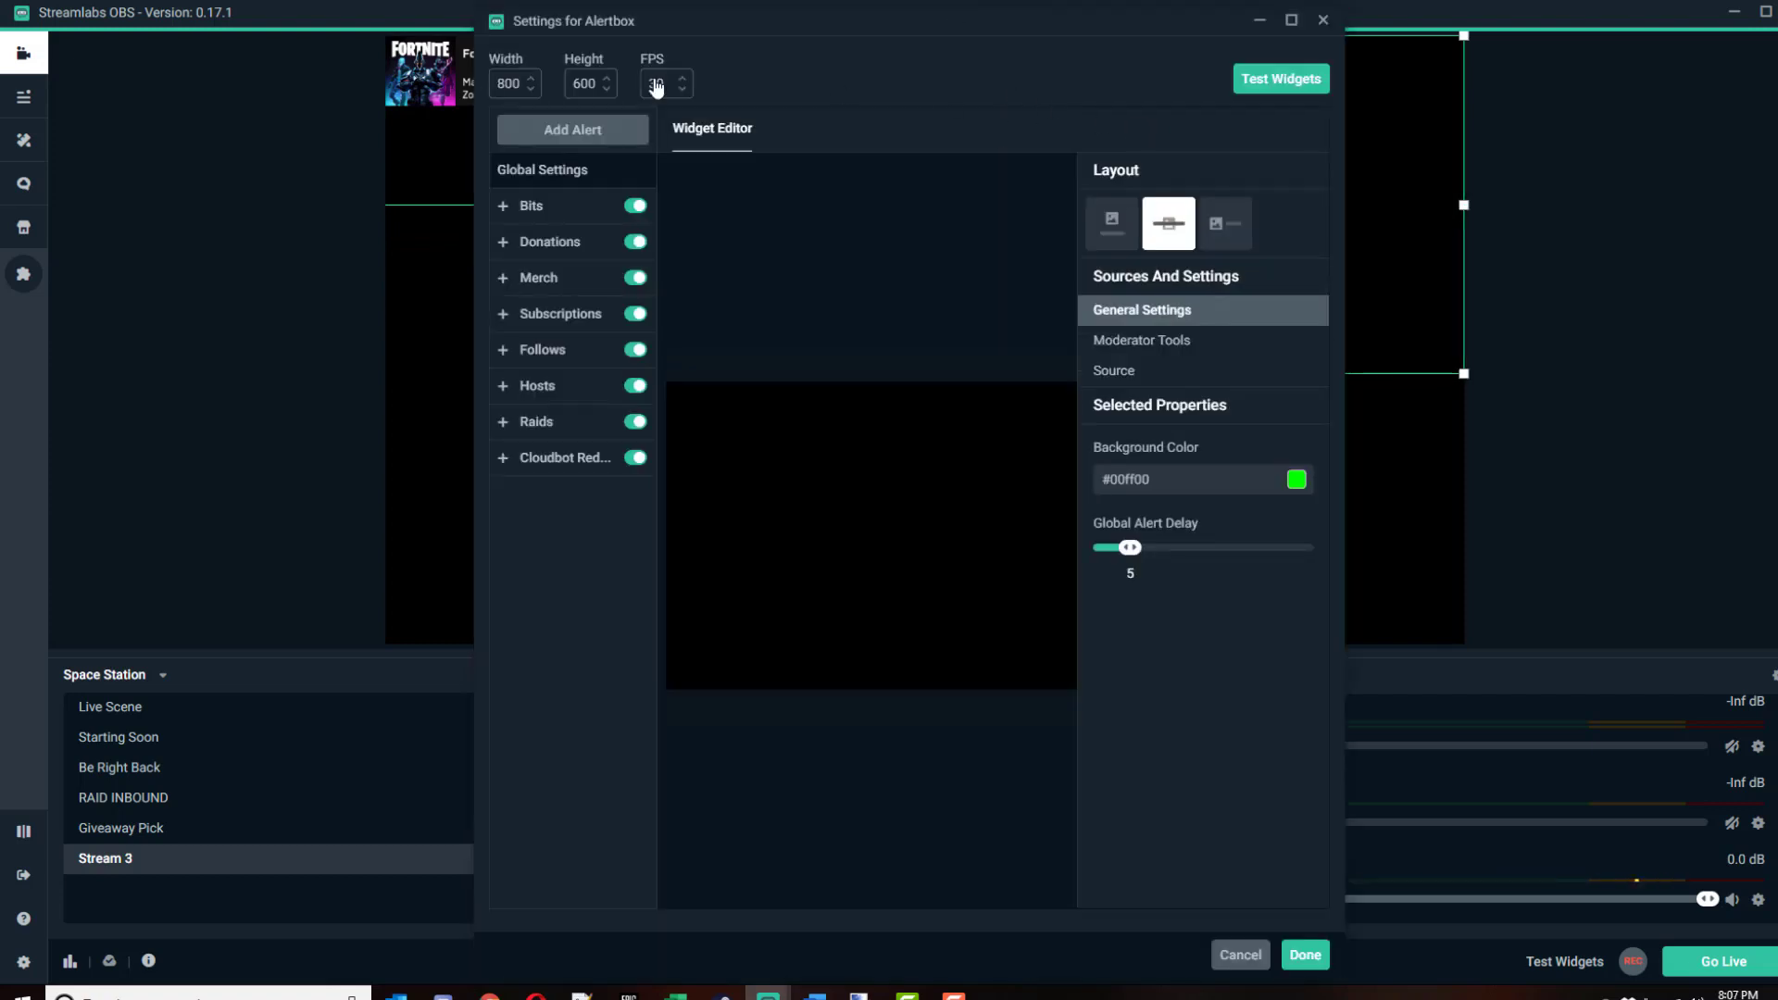
click(1260, 81)
drag(815, 37, 386, 231)
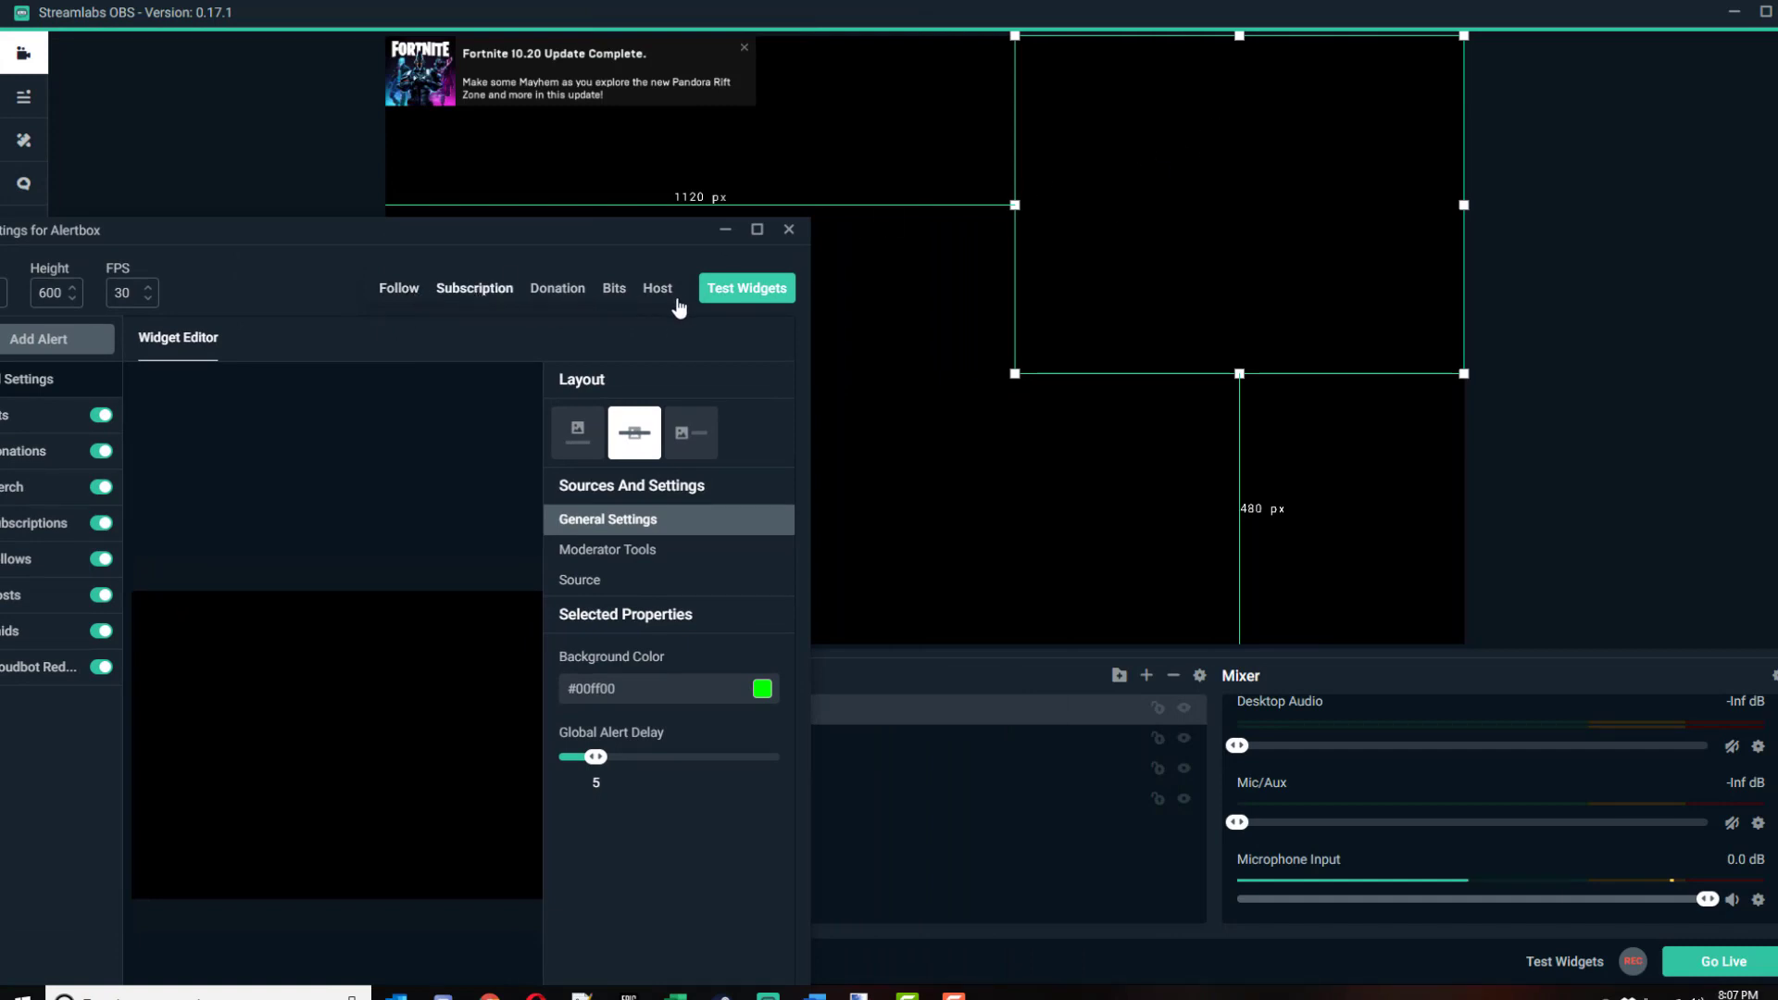
click(765, 306)
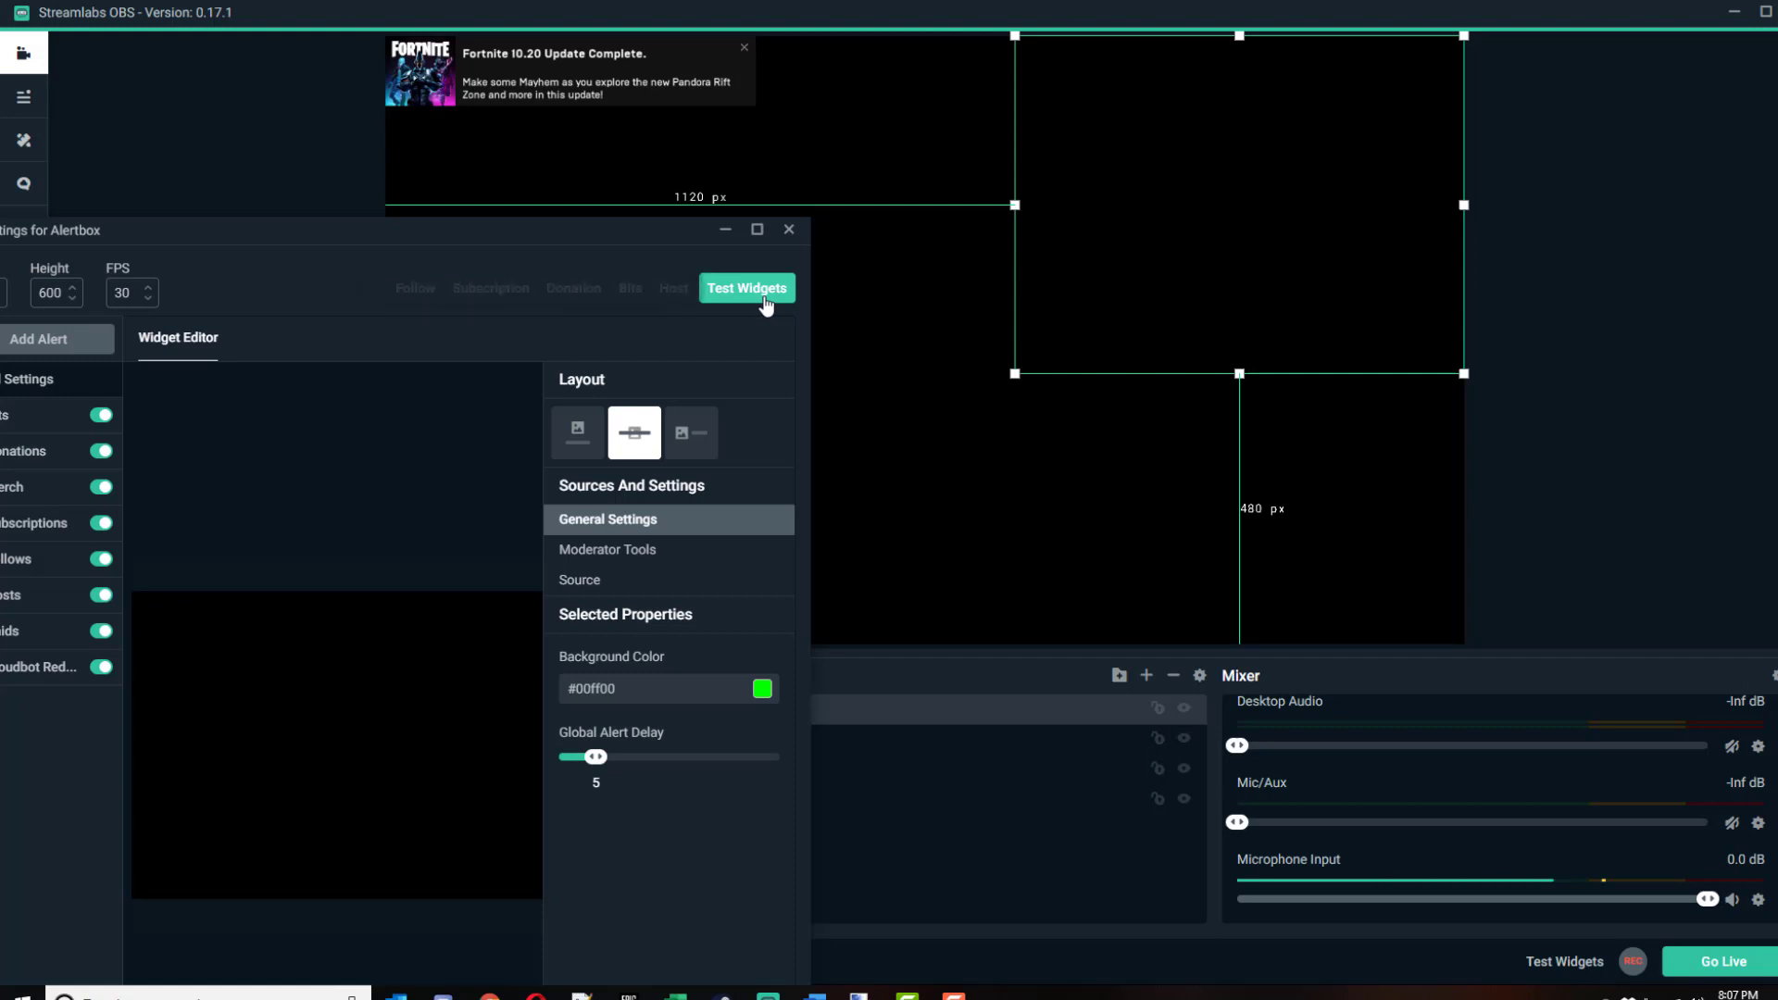
click(788, 230)
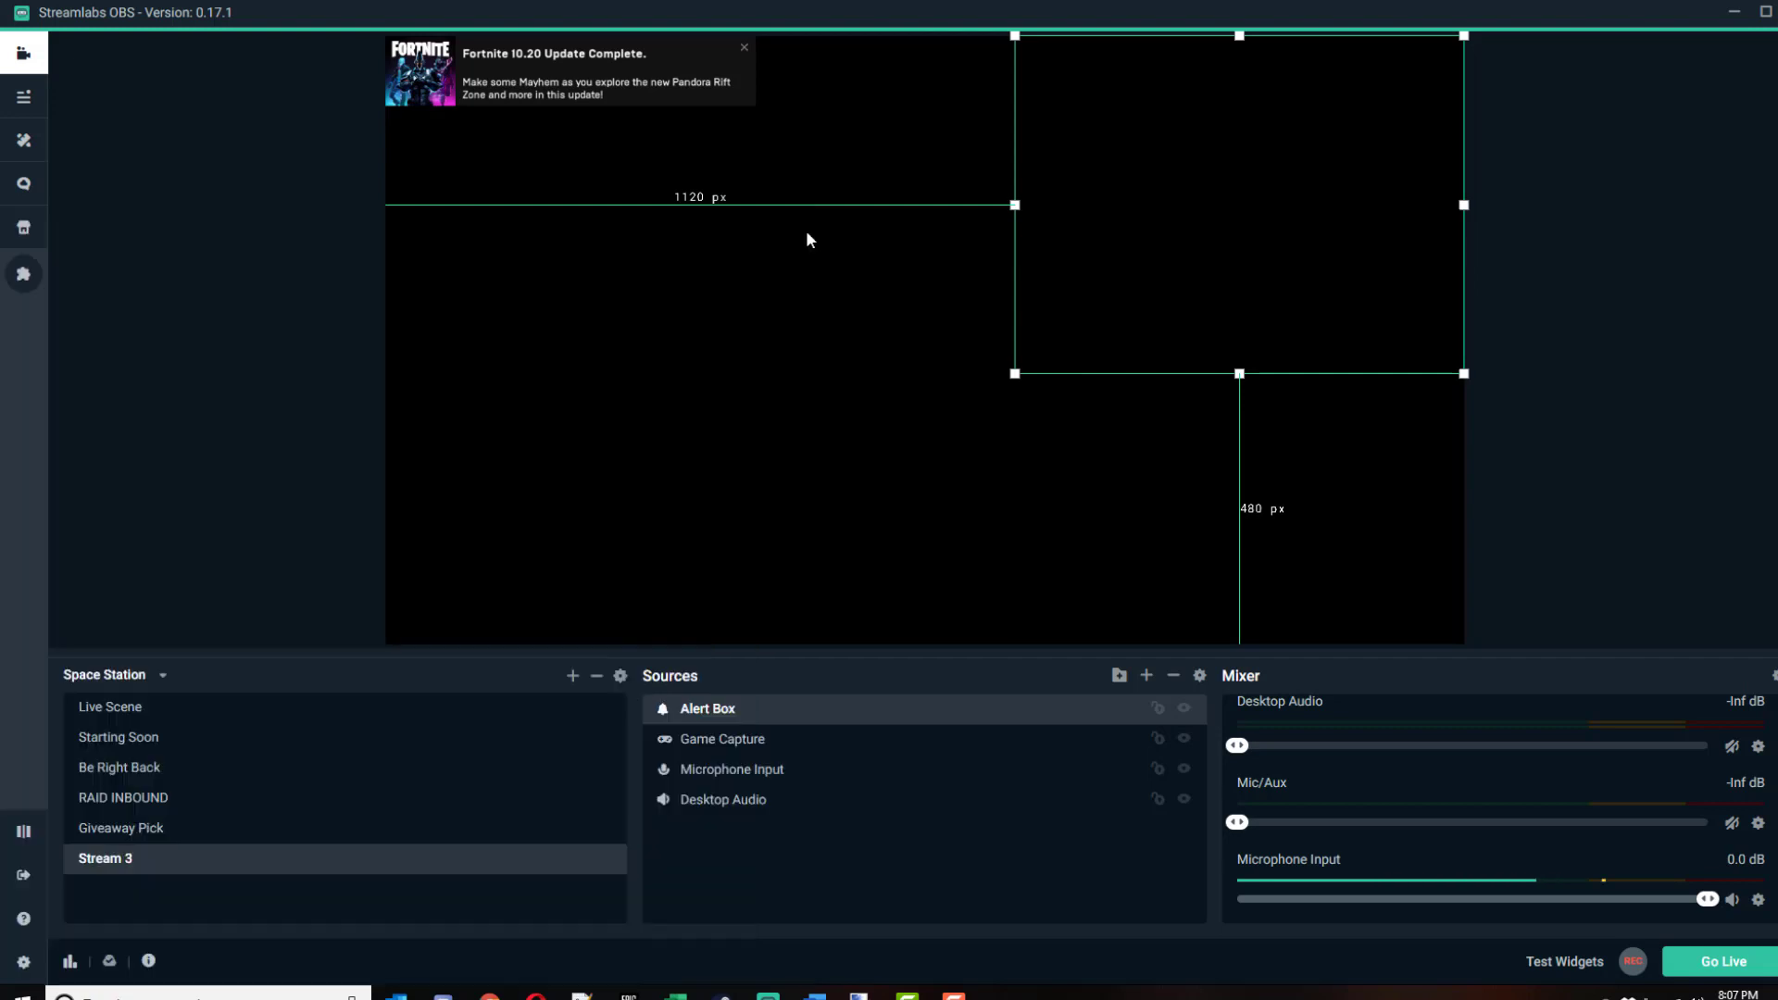
- Reopen the Alert Box settings to inspect the Bits alert variations, then close them
right_click(1186, 710)
click(1197, 675)
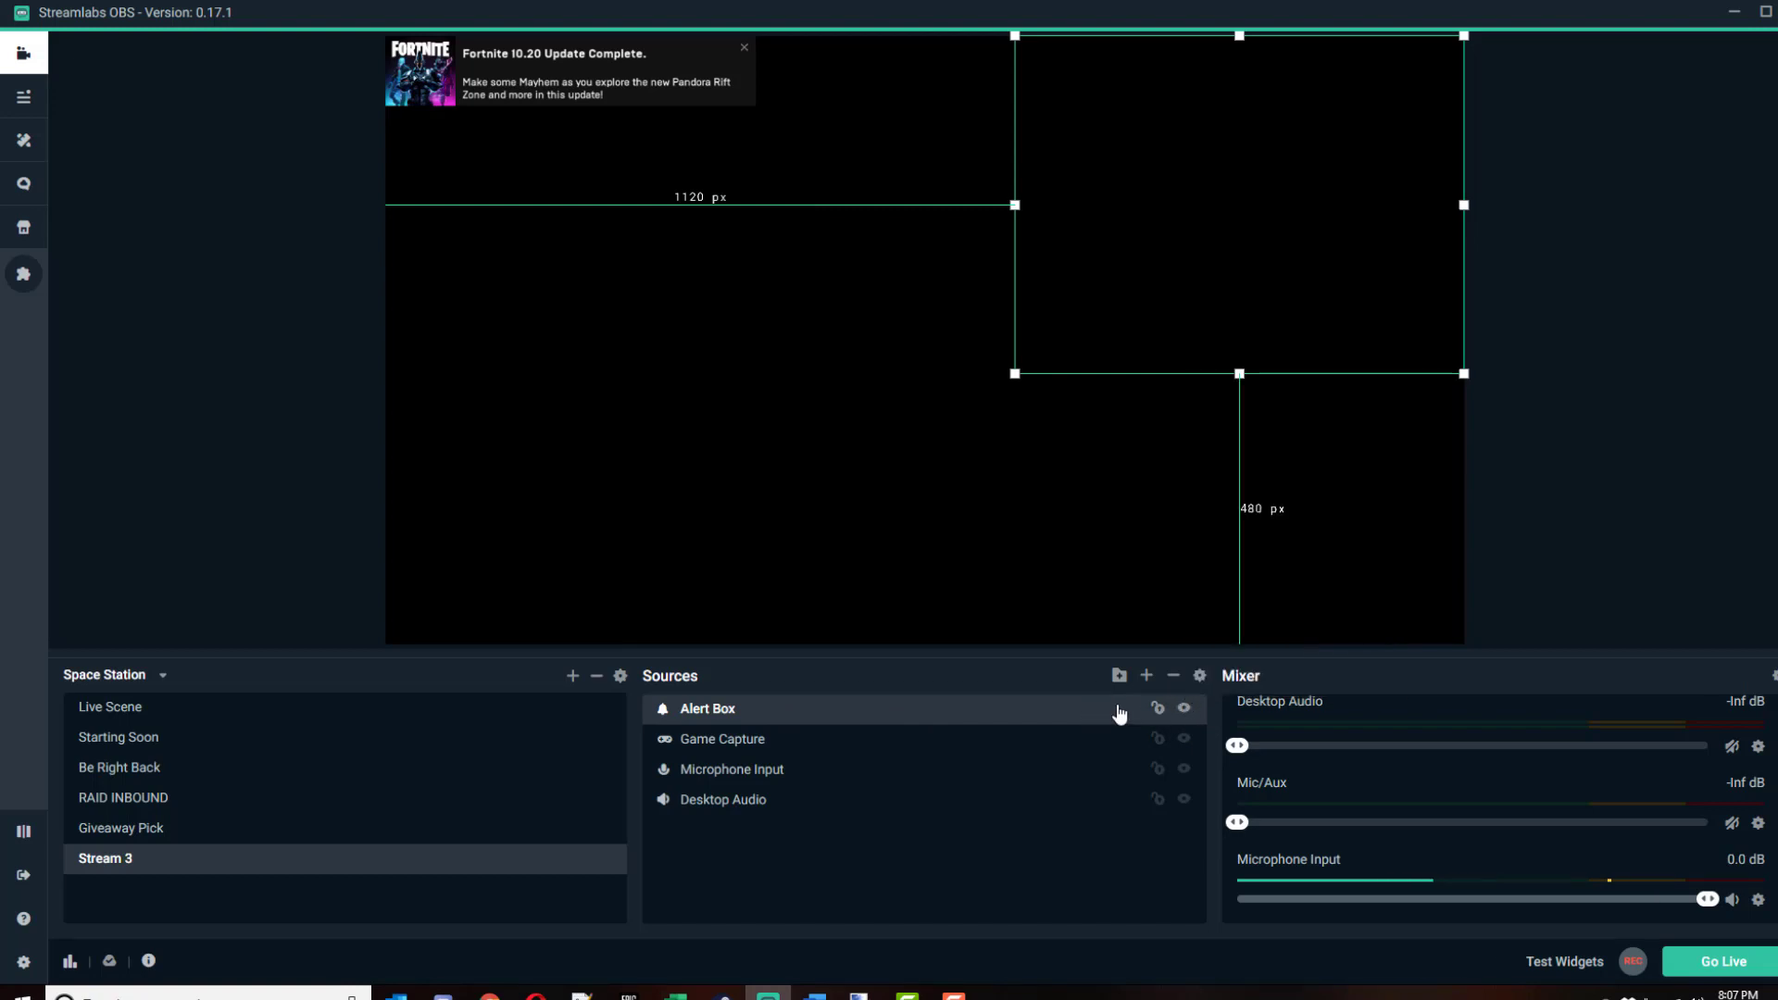
click(1197, 676)
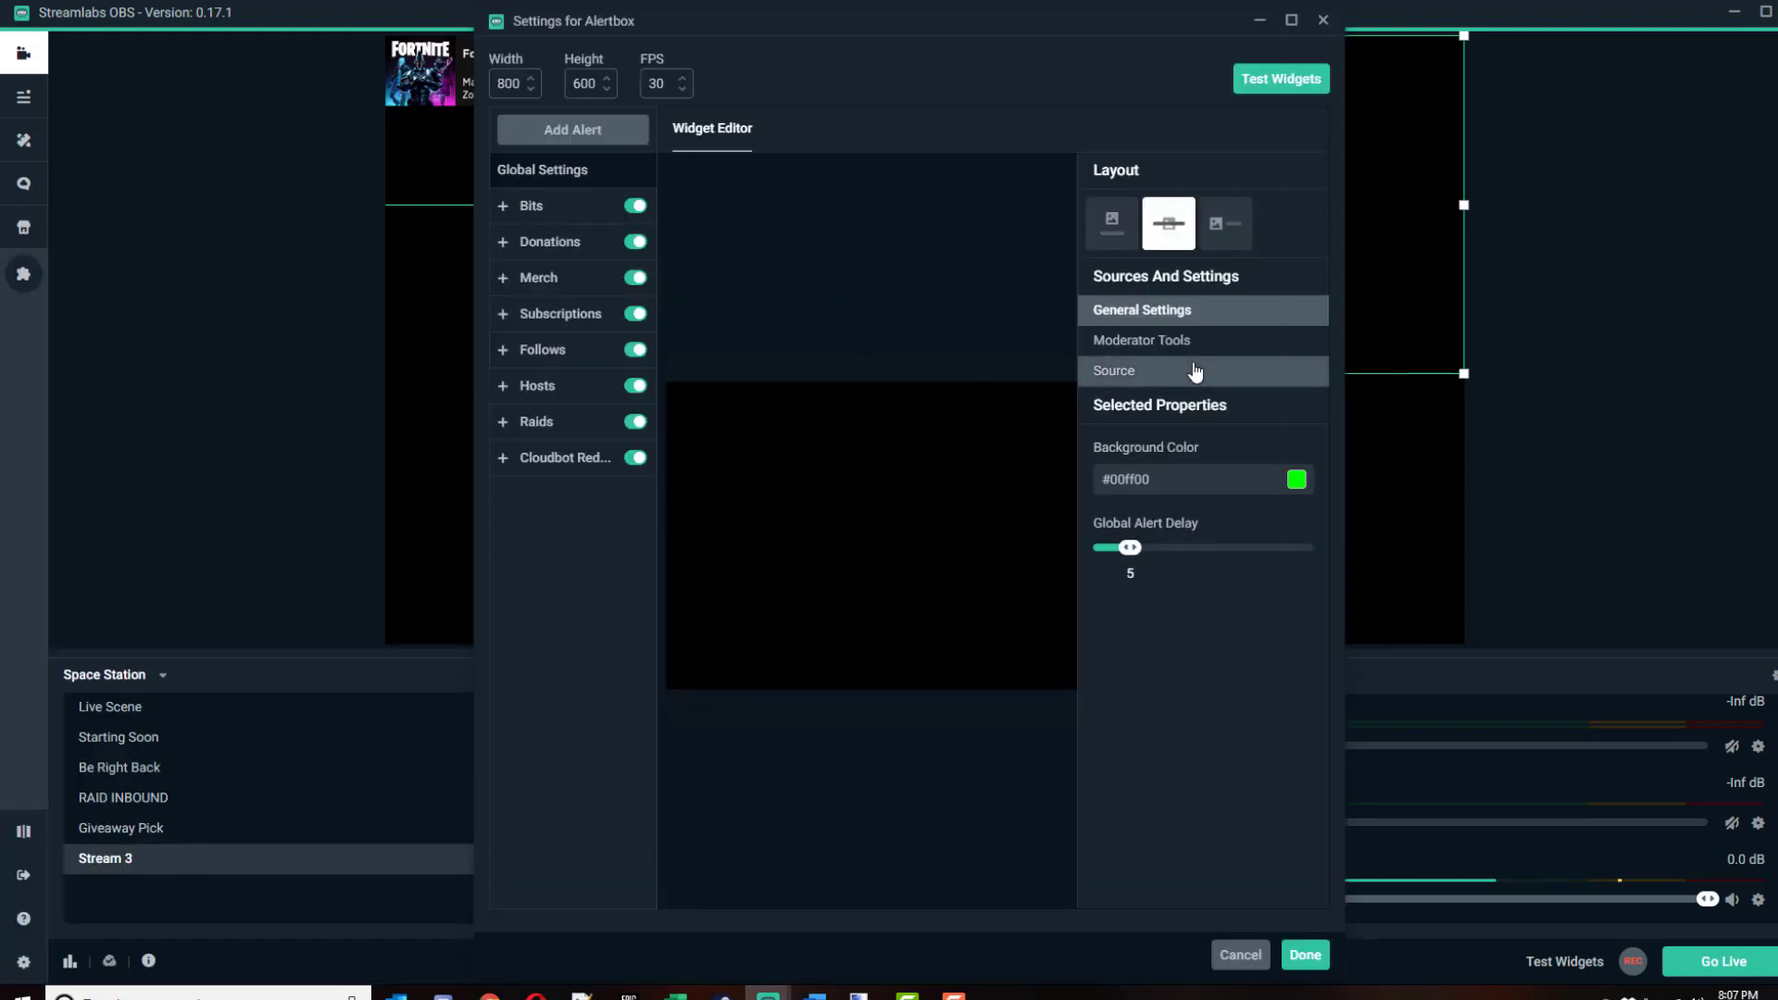
click(578, 219)
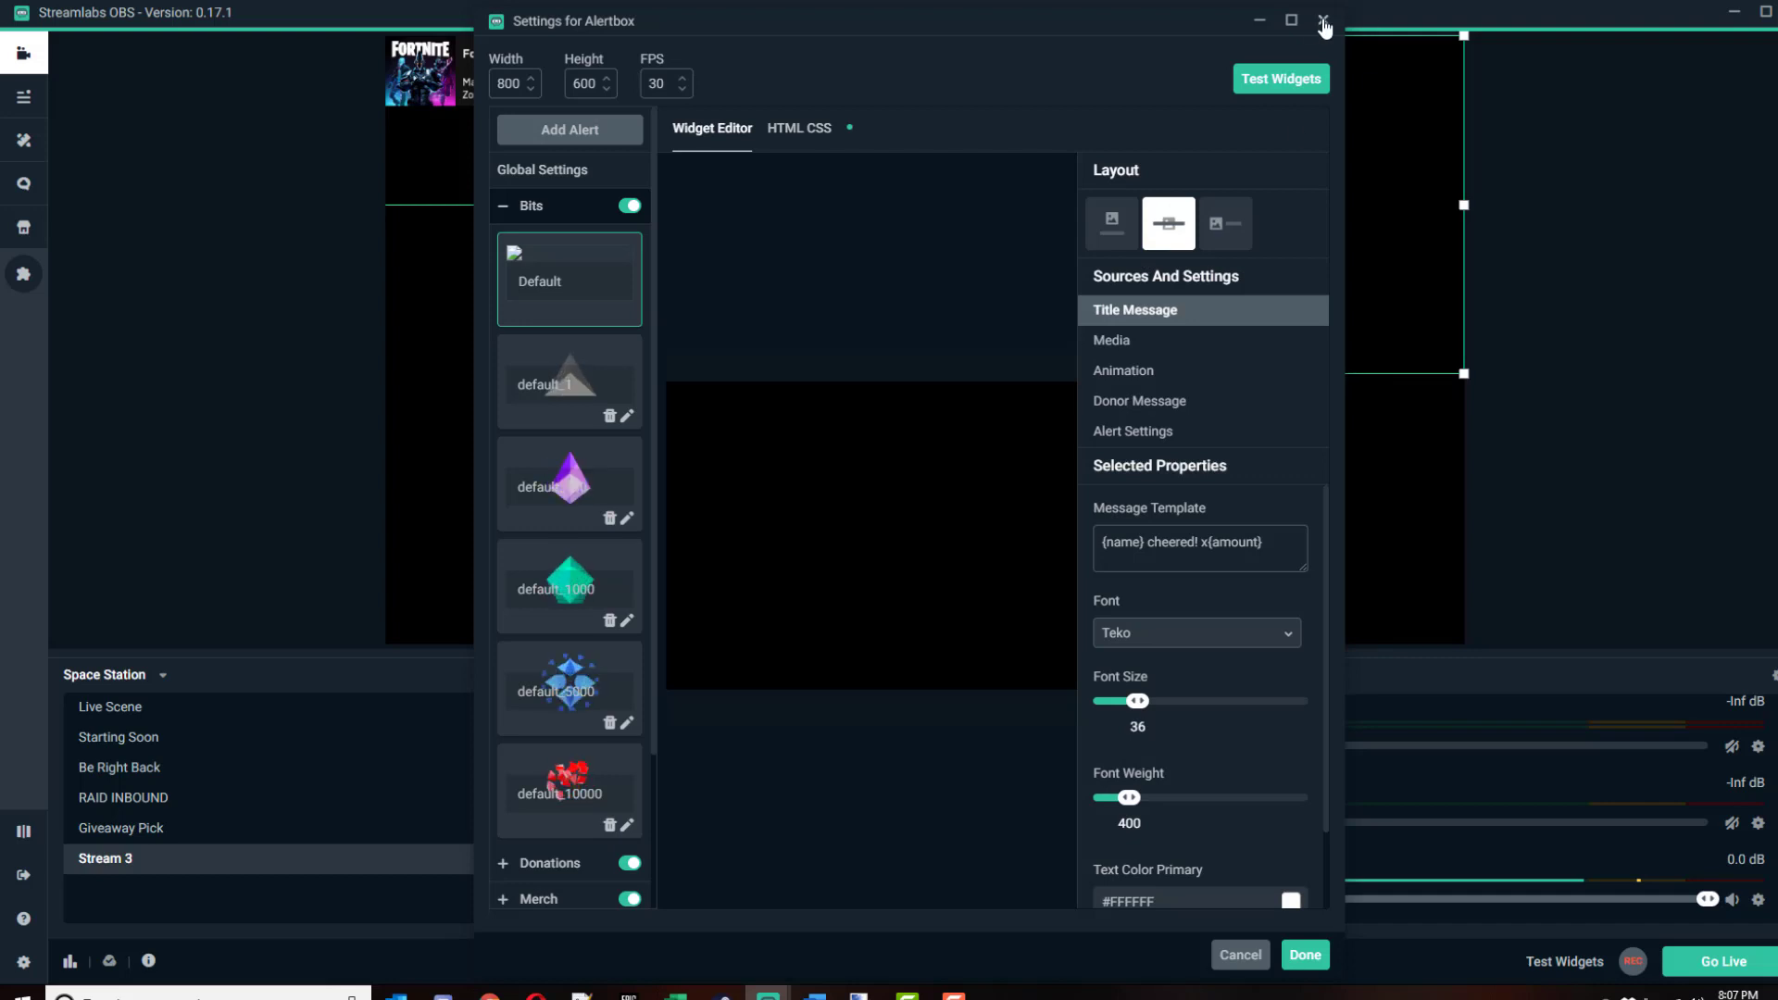
key(Escape)
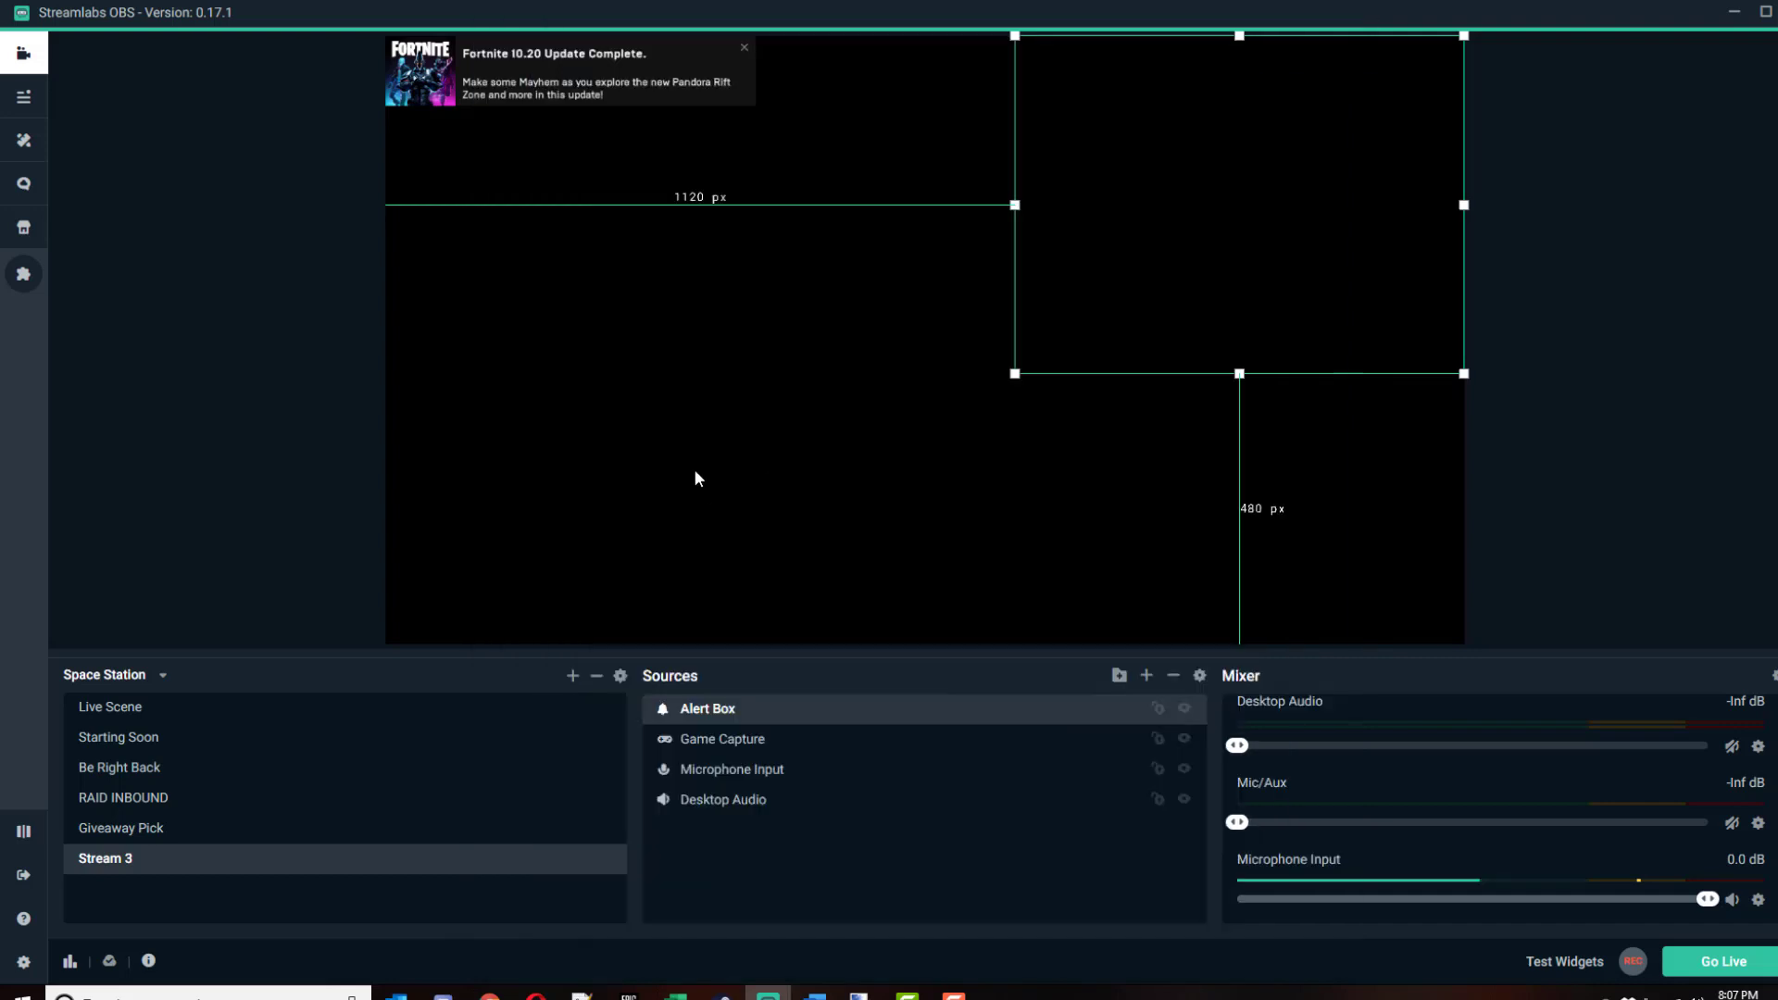
- In Live Scene, open the Alert Box settings and reveal the test alert buttons
click(131, 713)
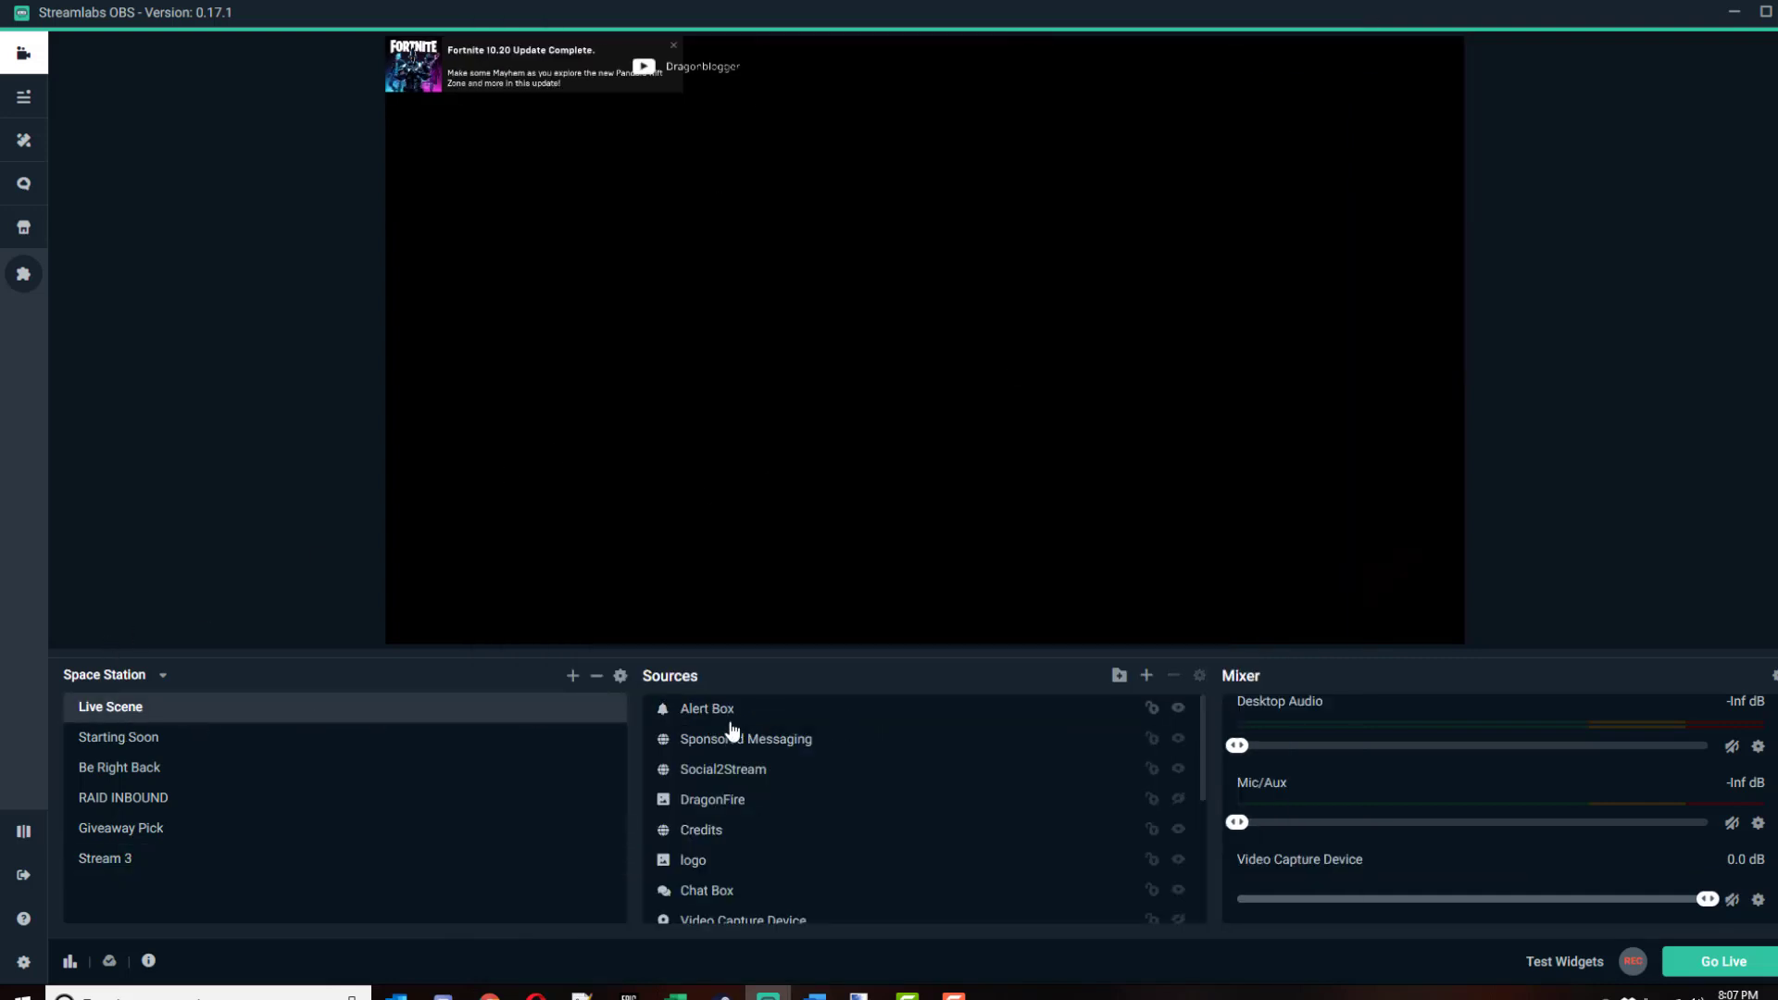
click(769, 728)
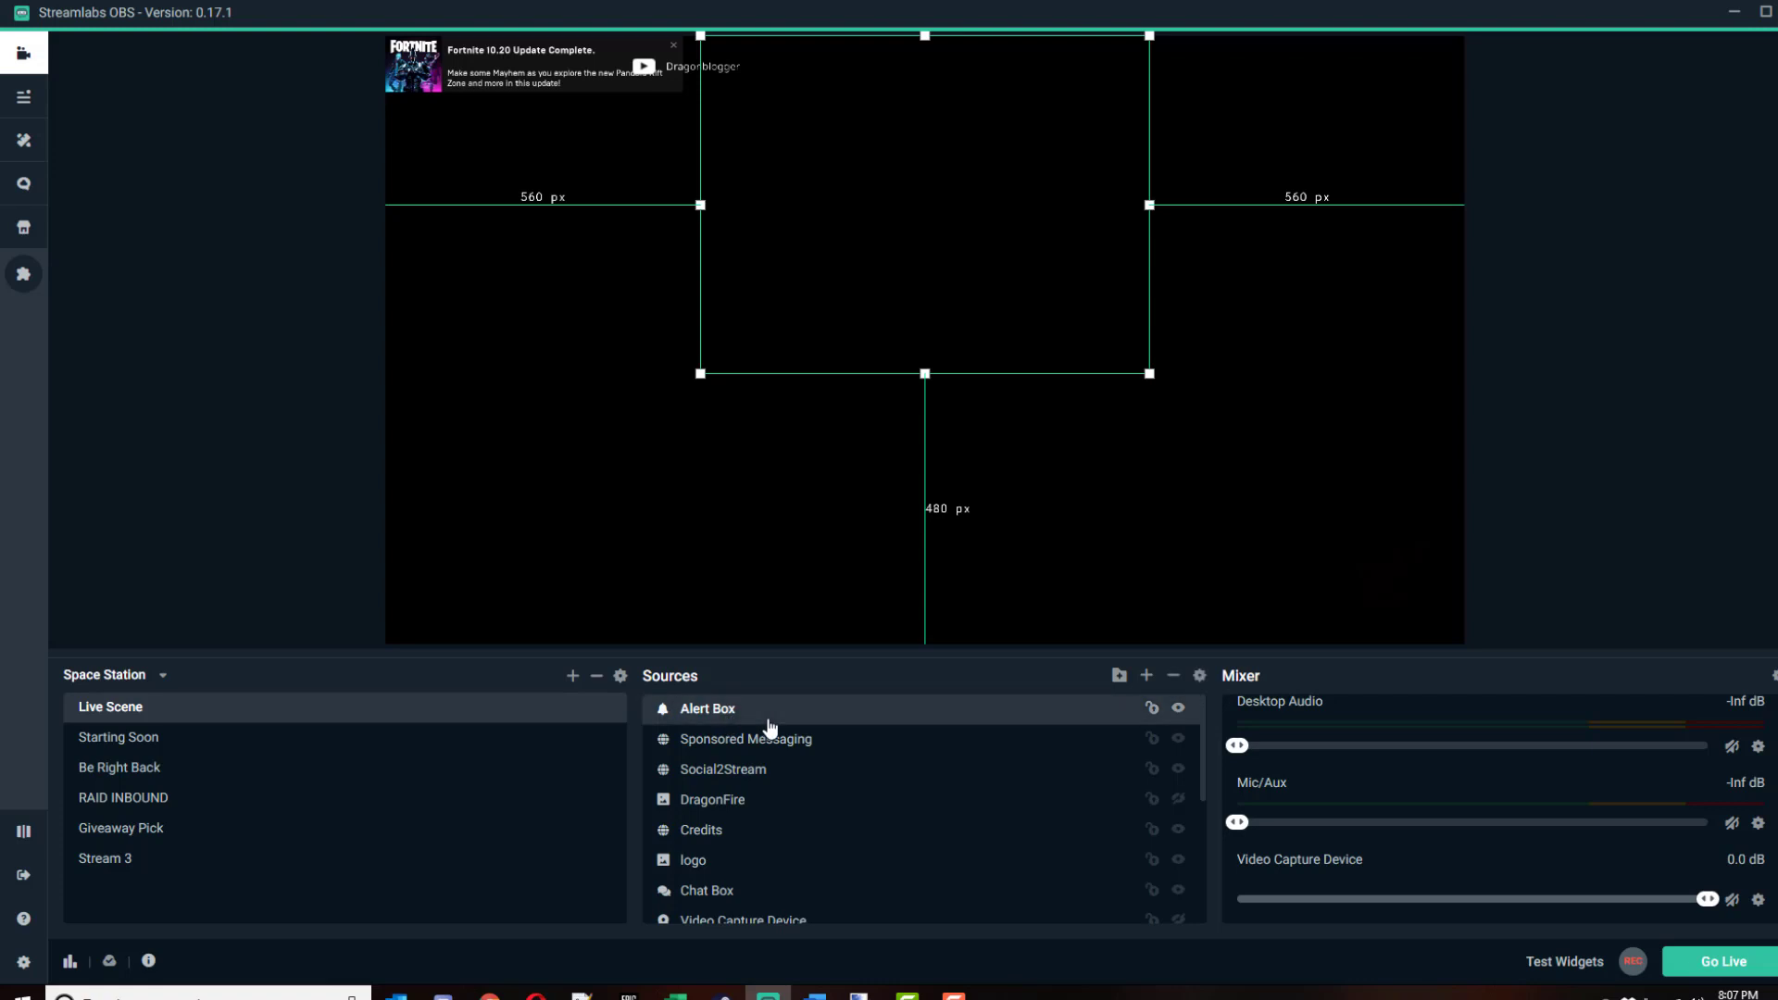
click(1200, 676)
click(1309, 81)
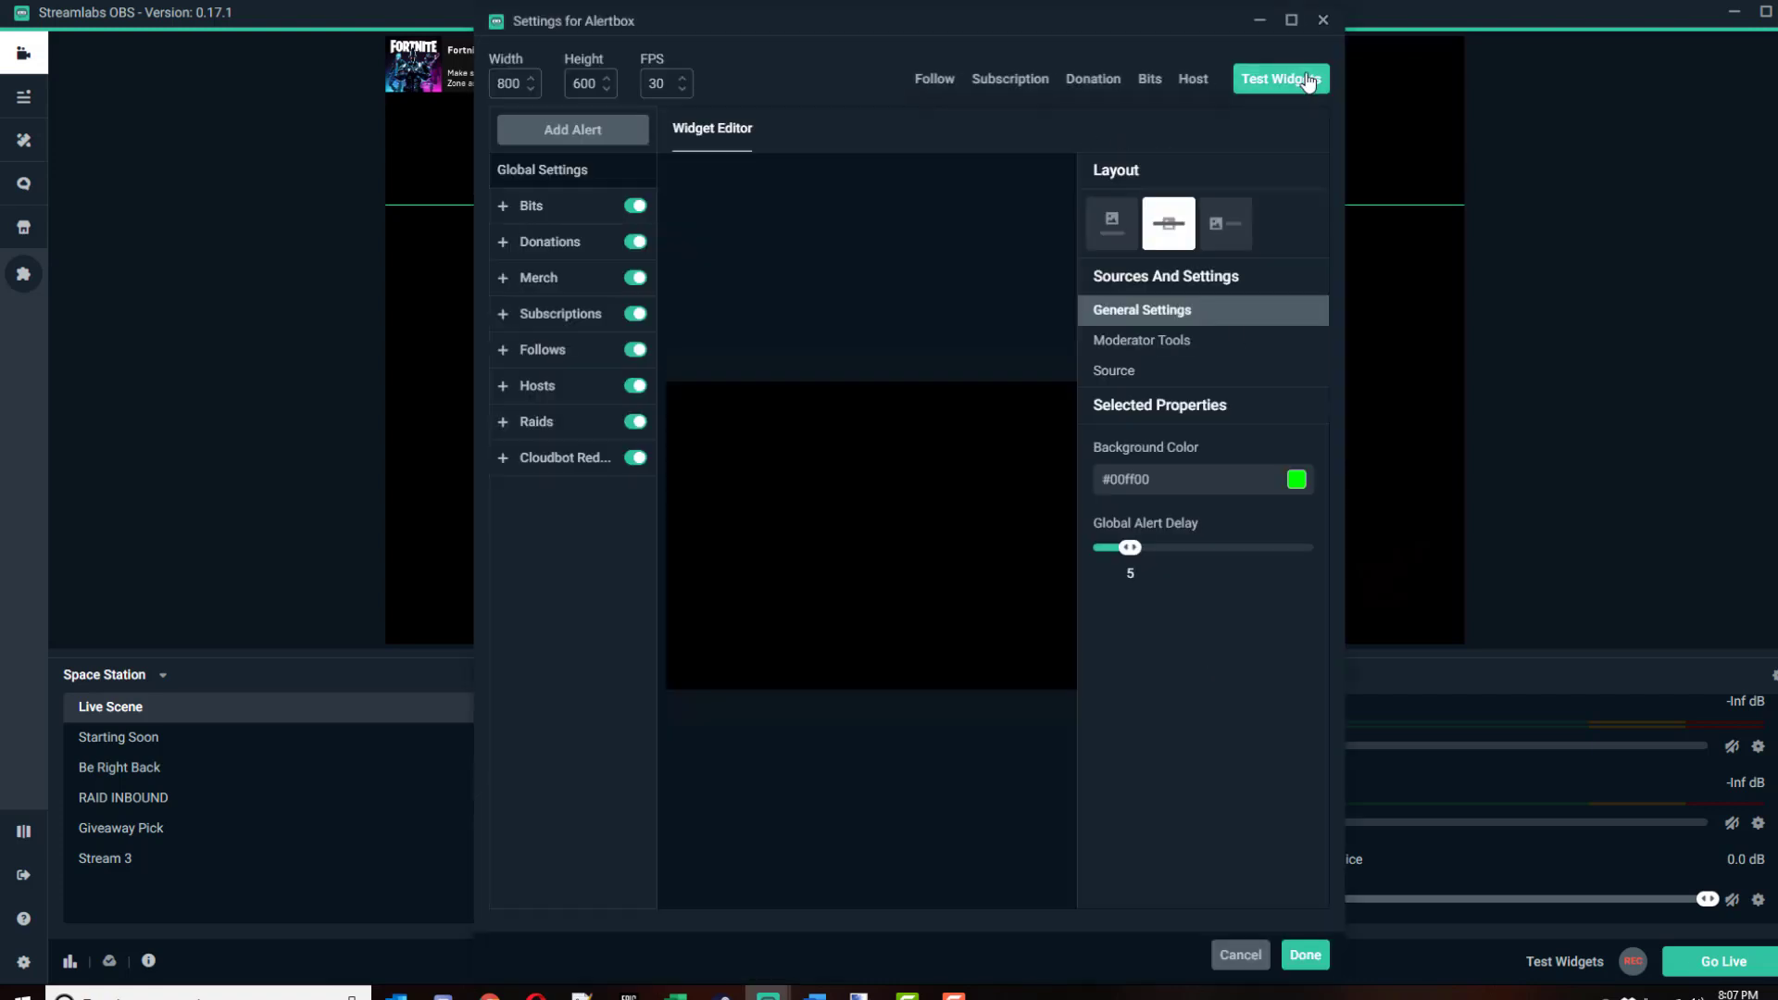
drag(914, 30, 1449, 281)
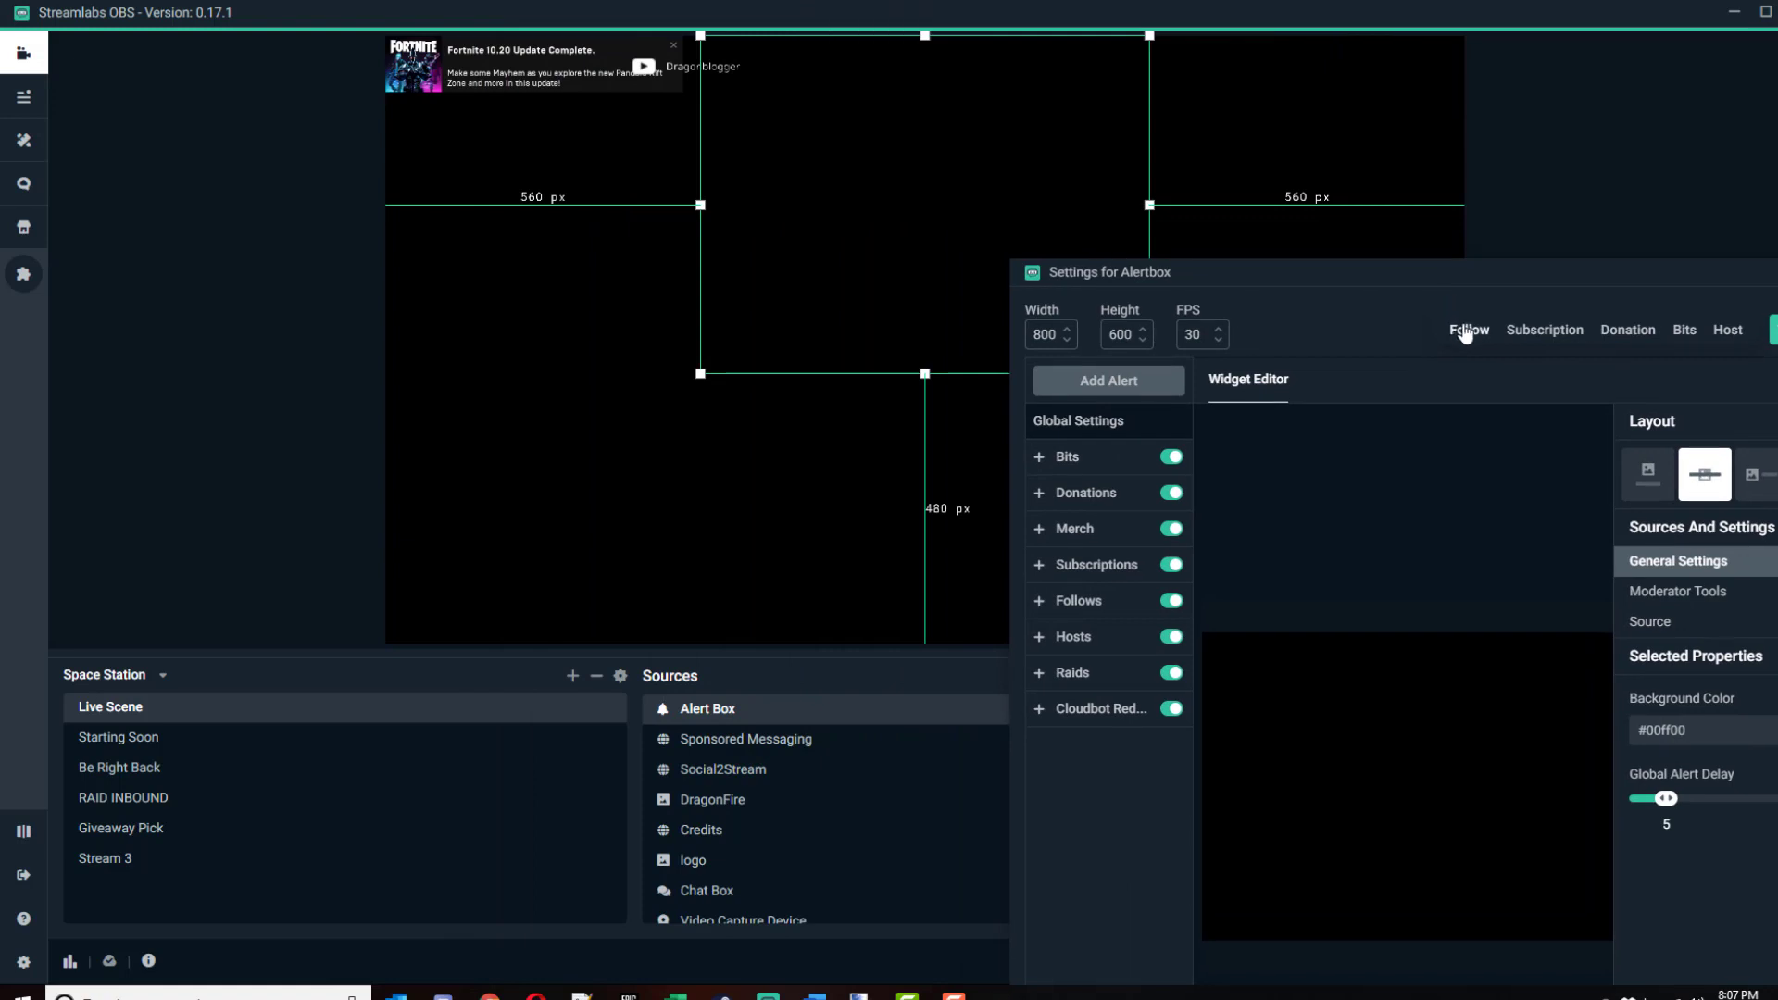
- Play test Follow, Subscription, Donation and Bits alerts, then close the settings
click(1470, 332)
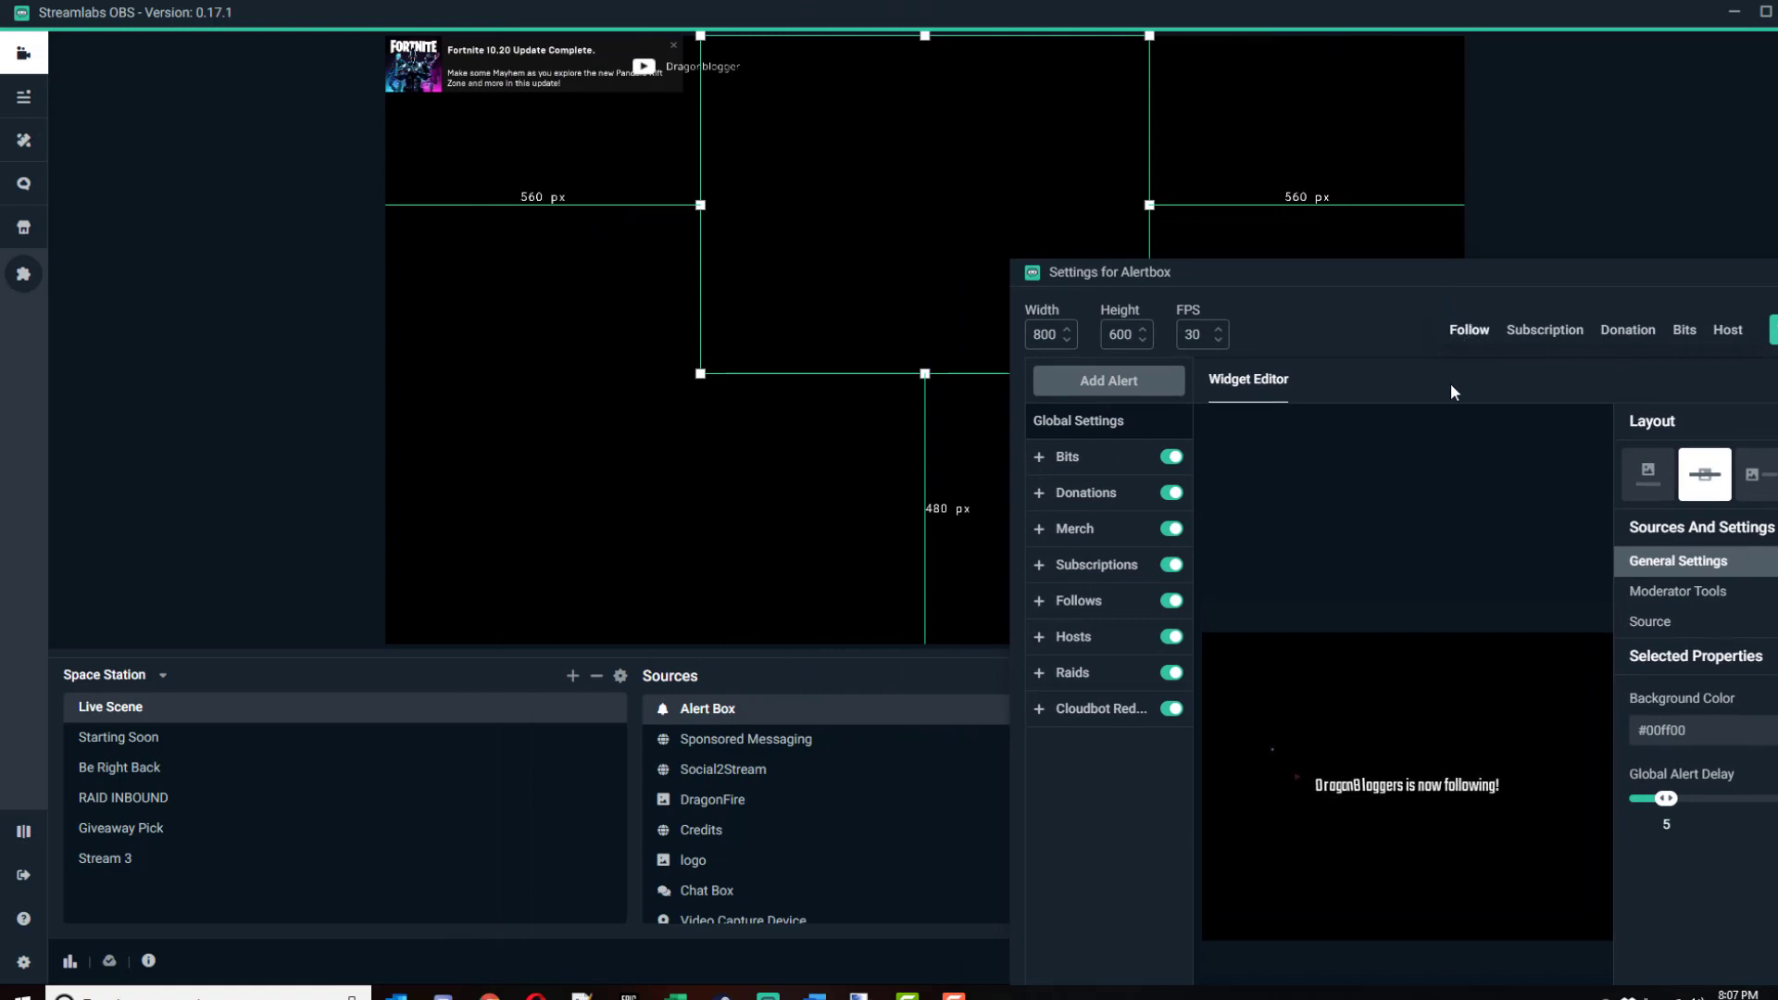
drag(1392, 280, 1033, 95)
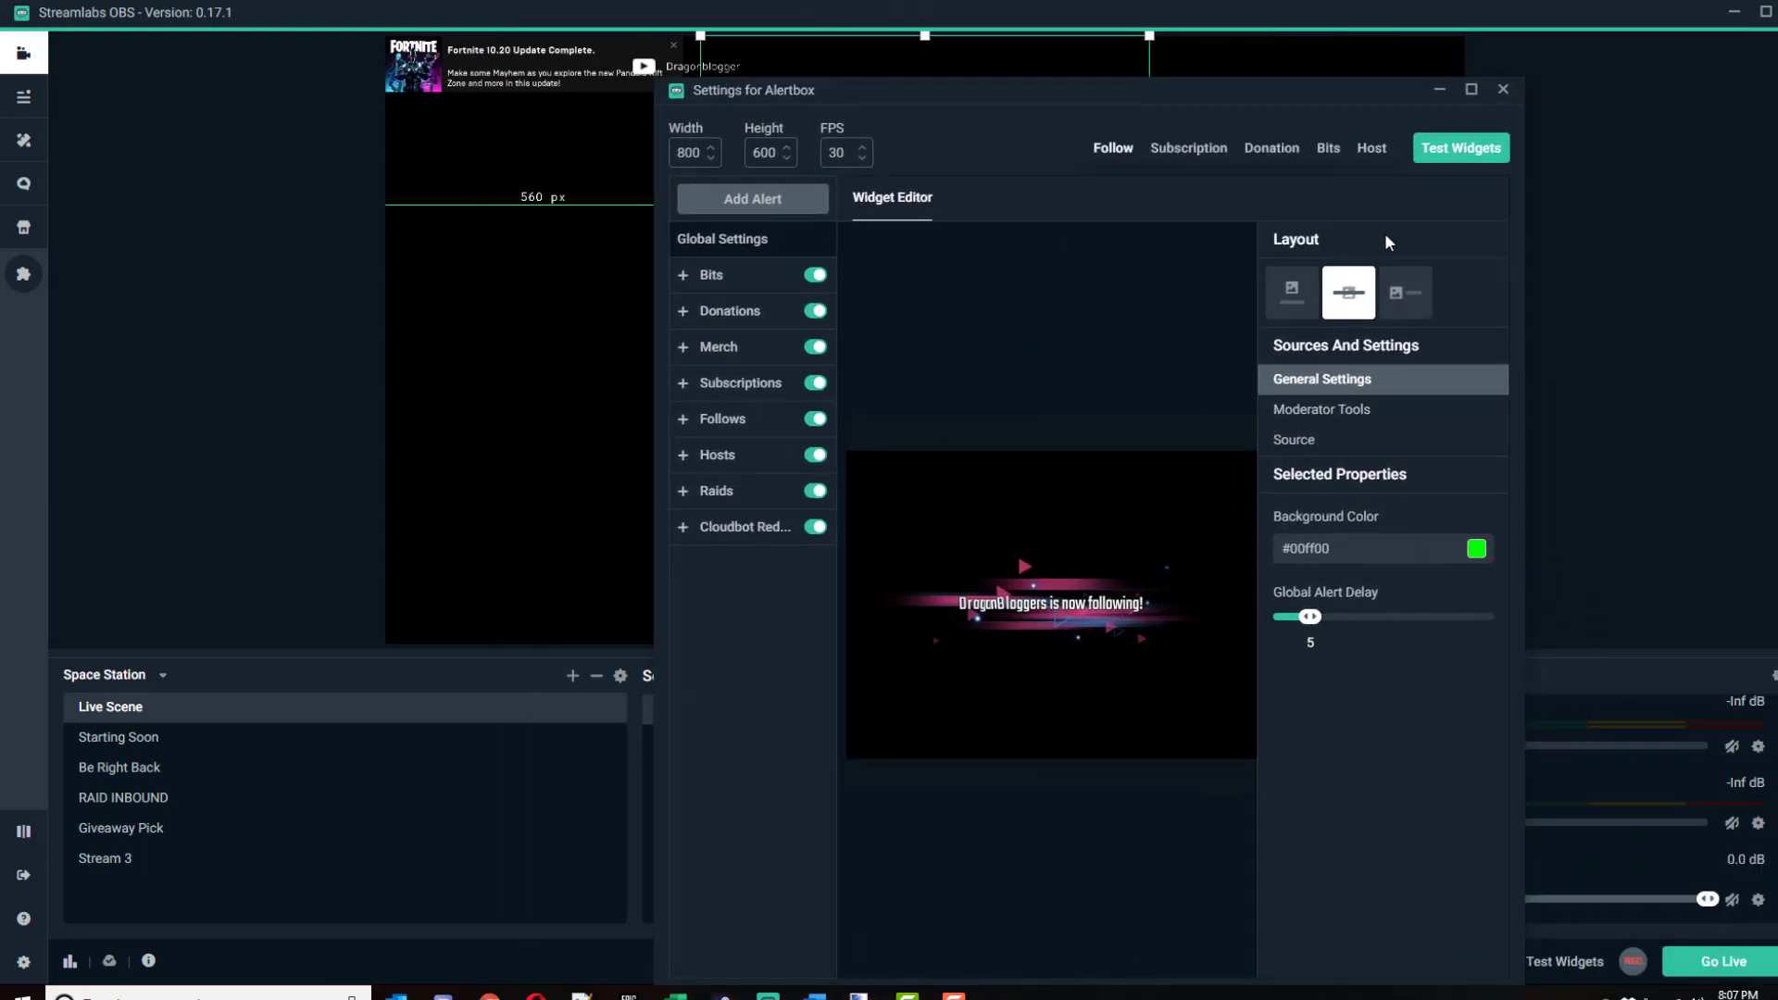
click(1194, 150)
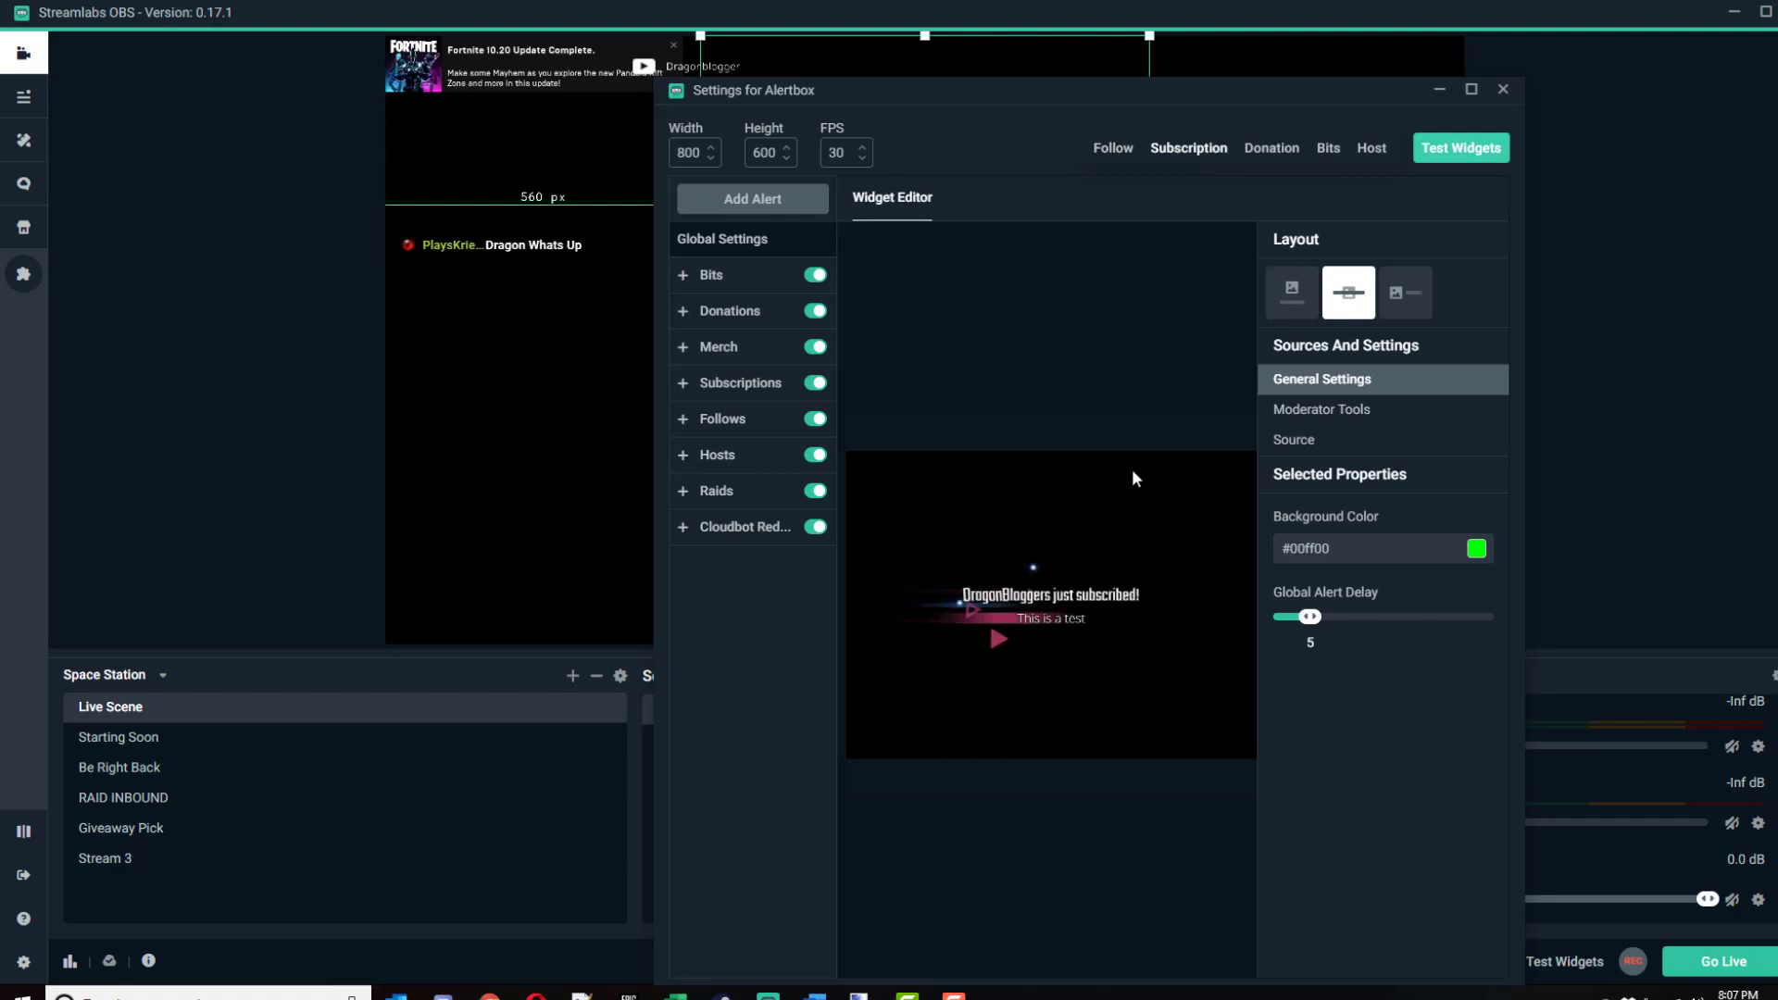
click(1272, 151)
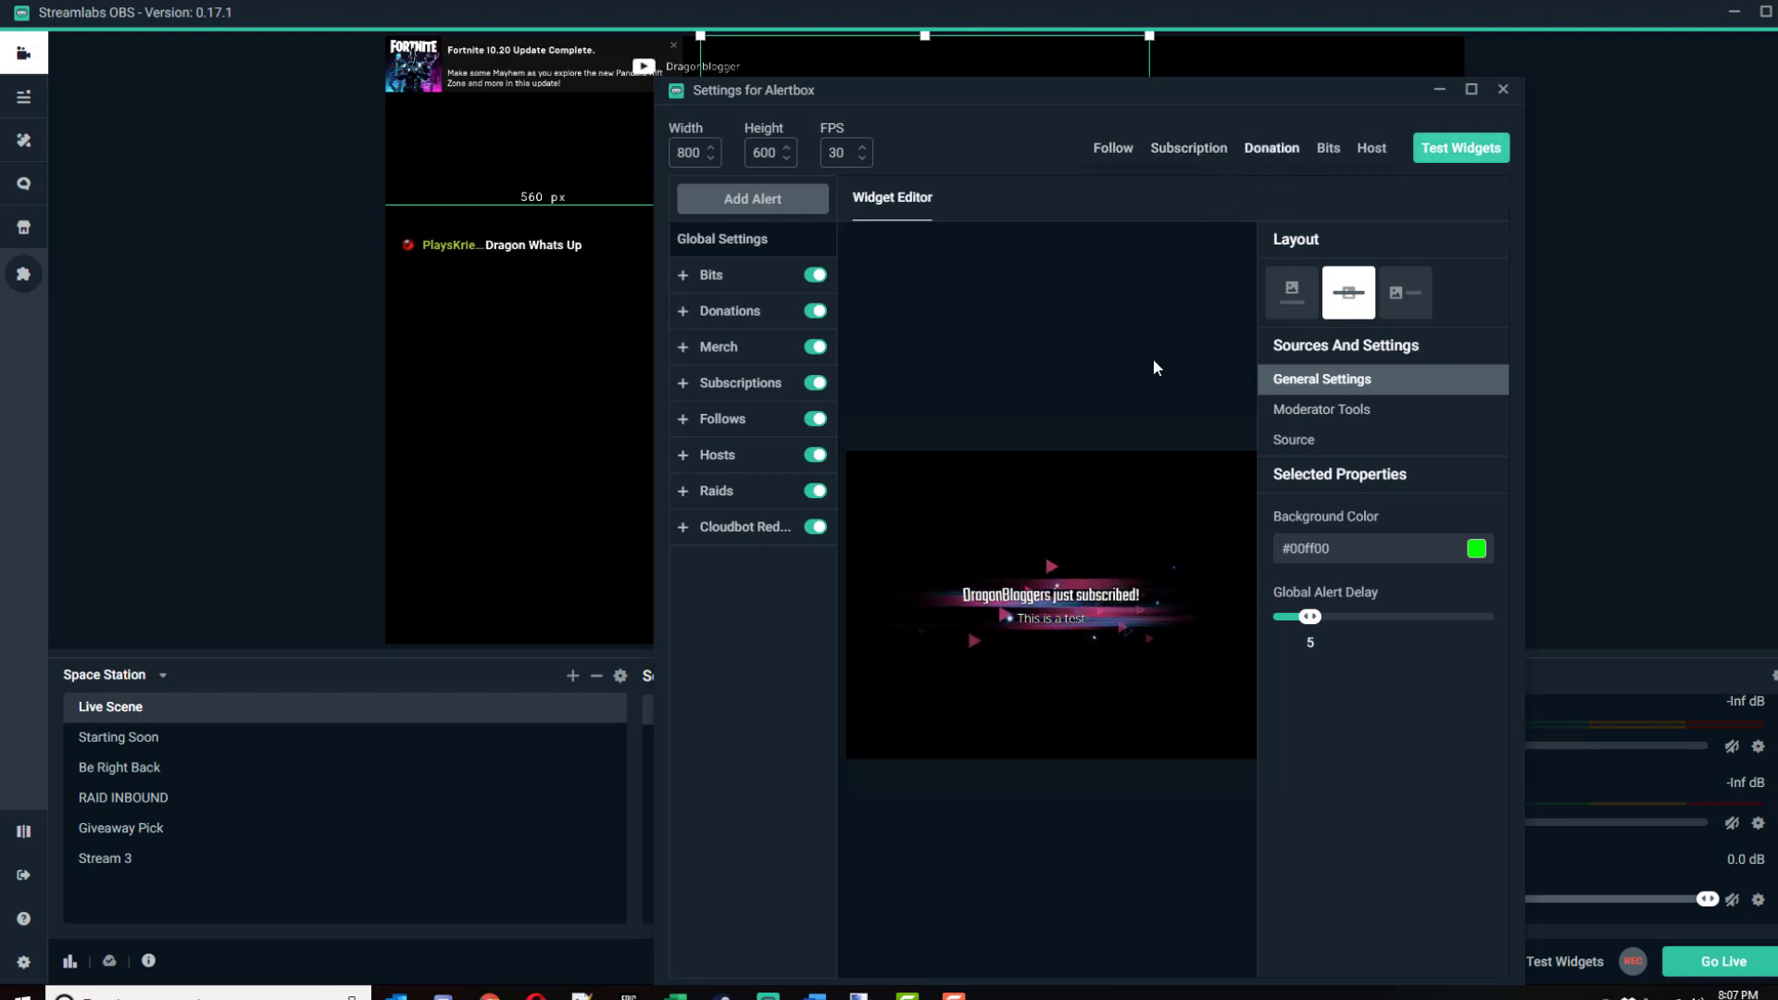
click(1328, 149)
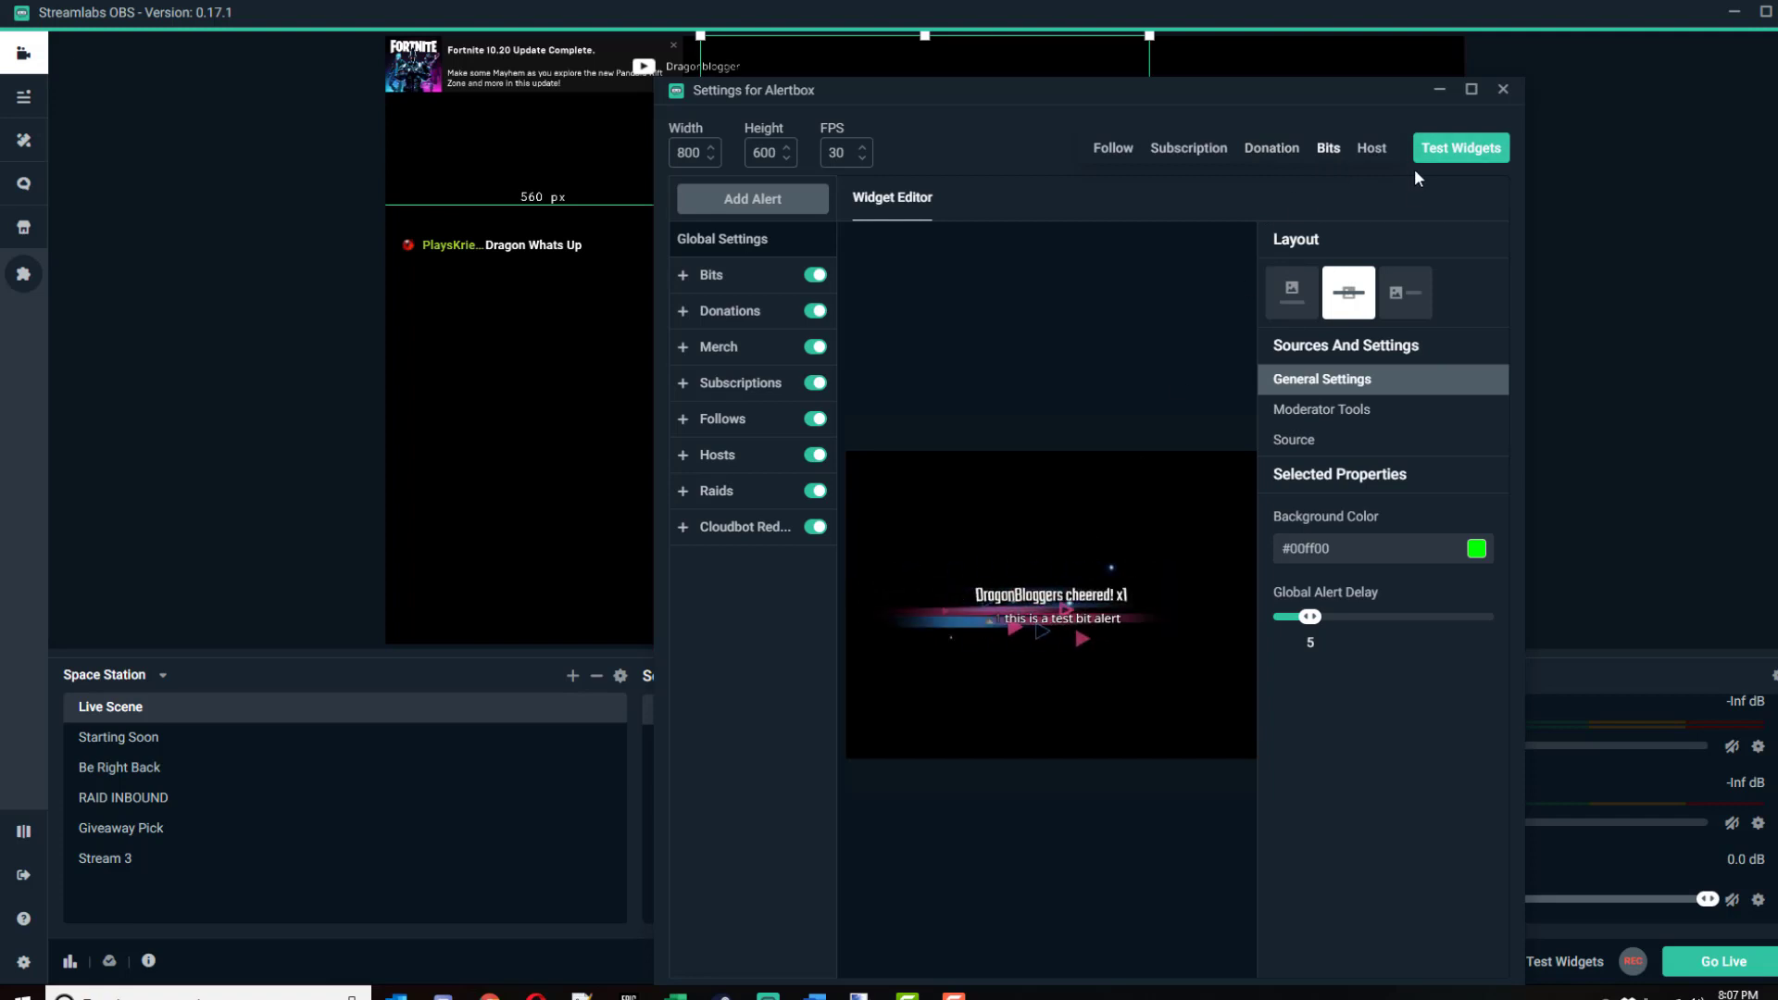
click(1502, 90)
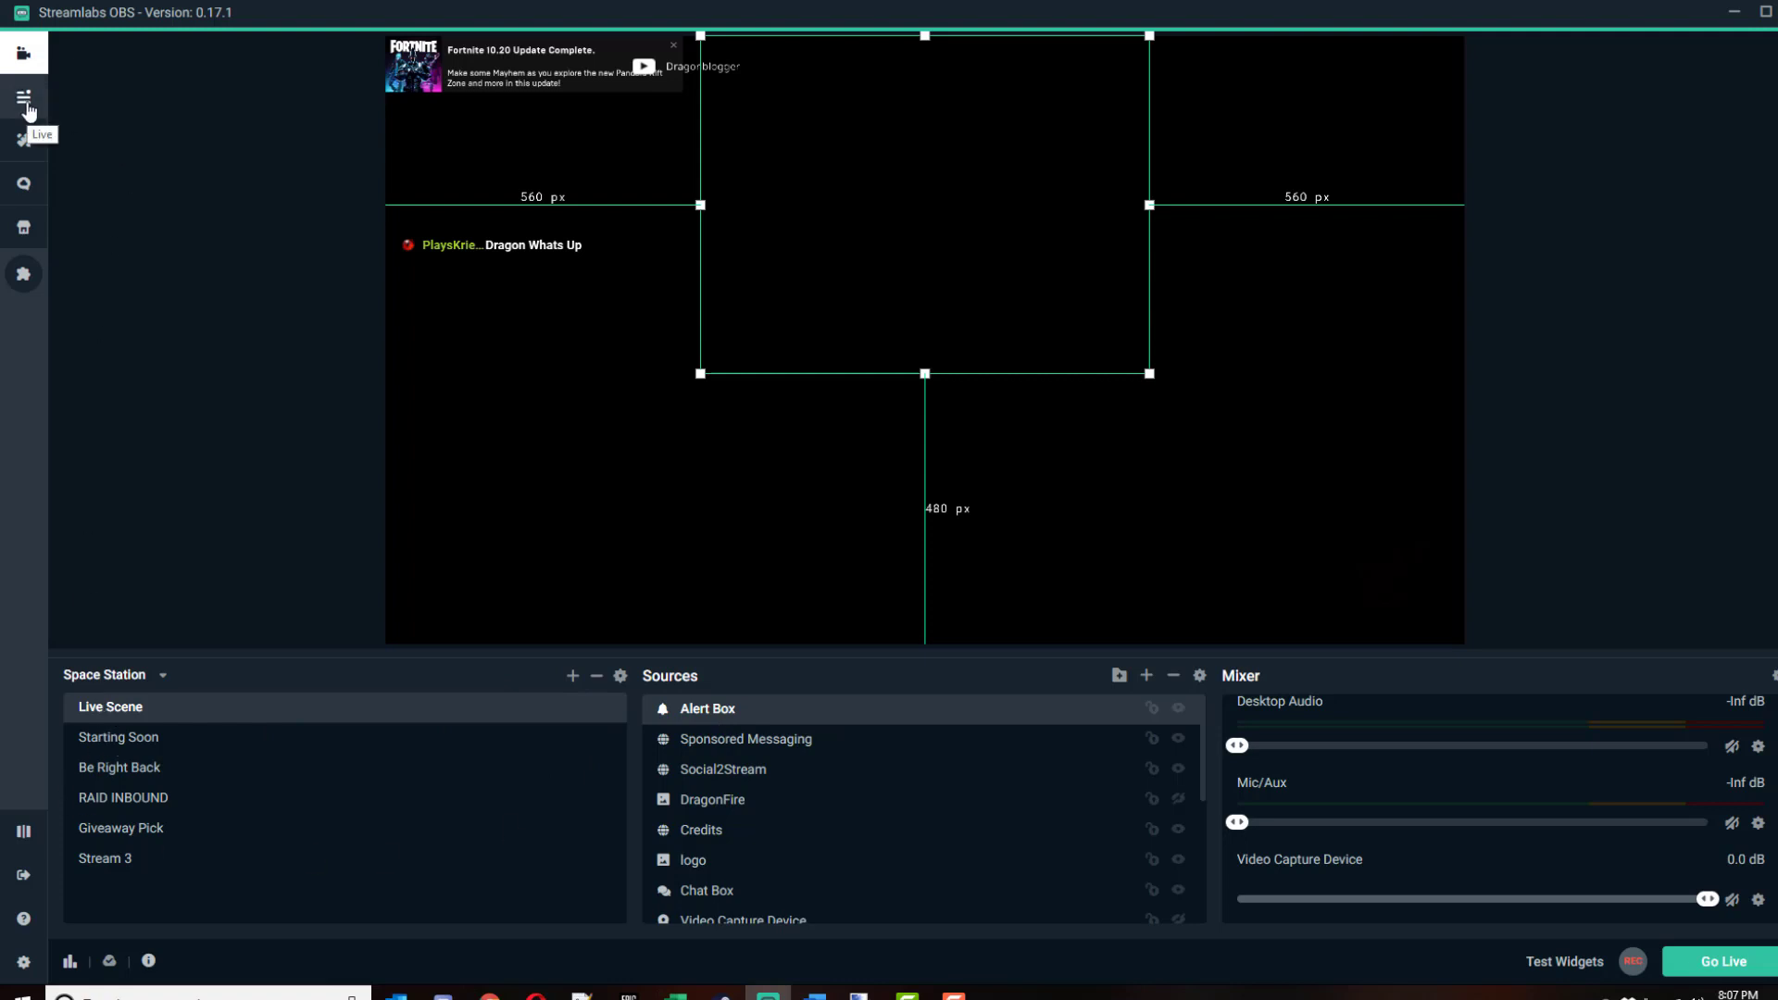
- Browse the Widget Themes library filtered to Alert Box widgets
click(30, 144)
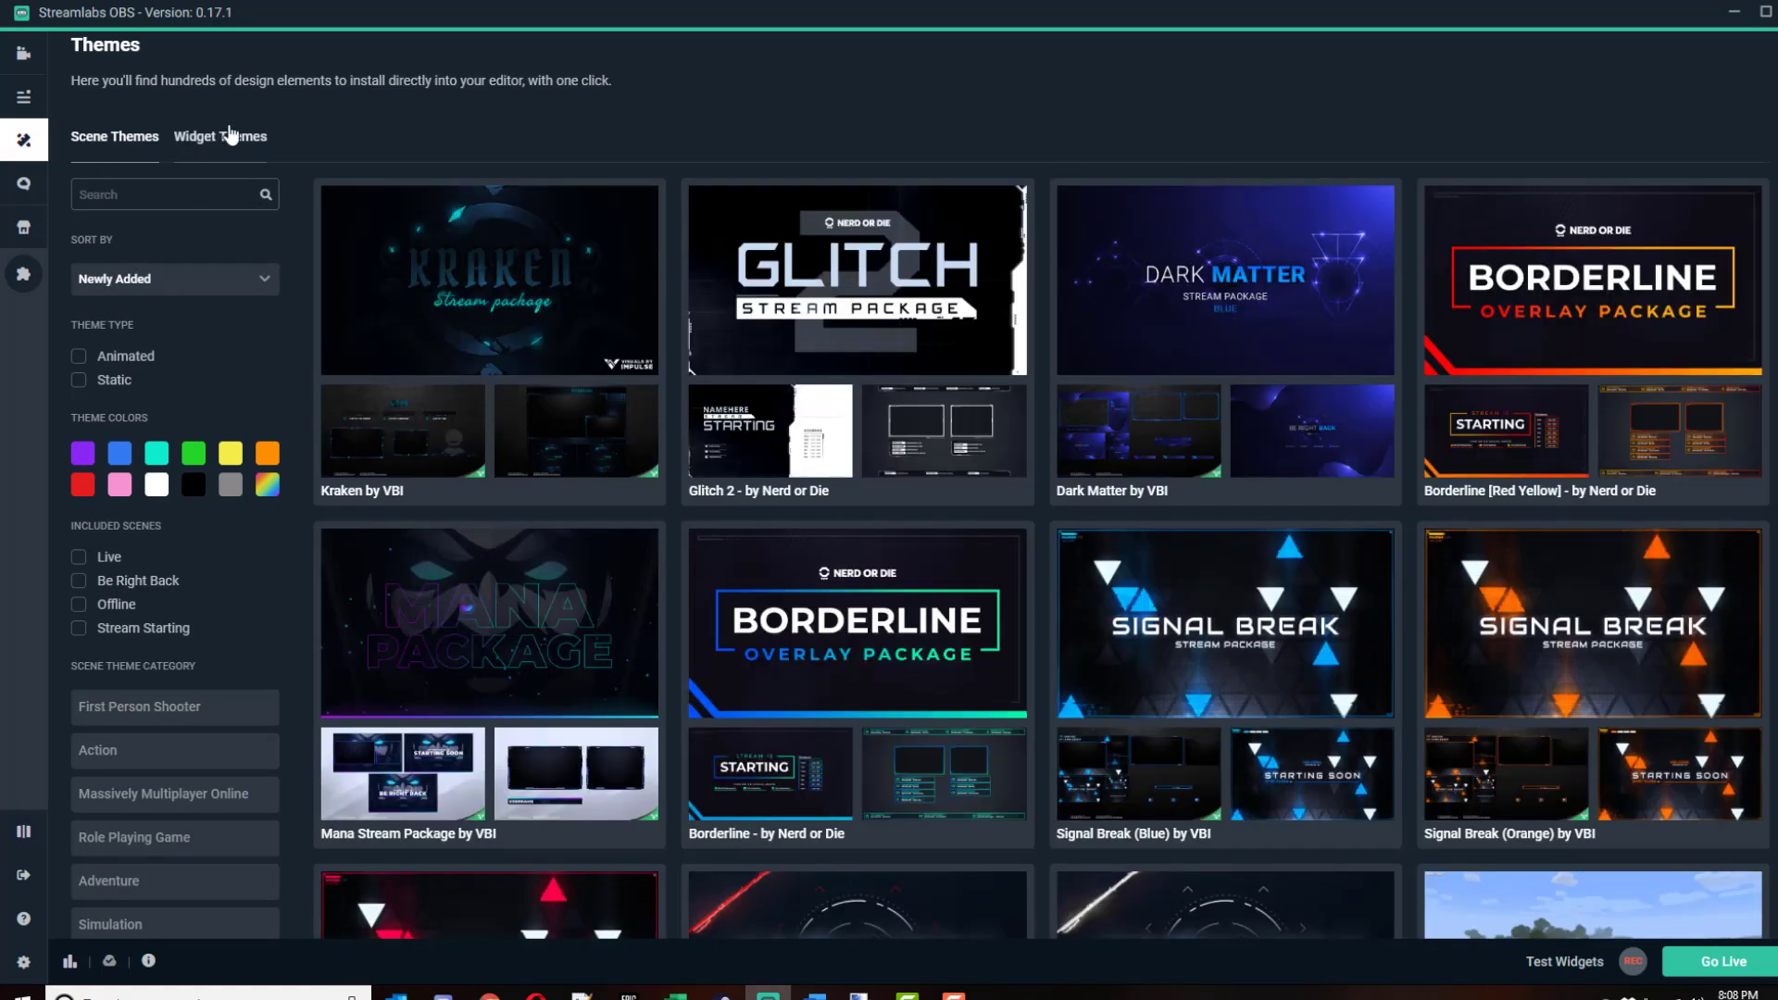
click(230, 136)
click(80, 356)
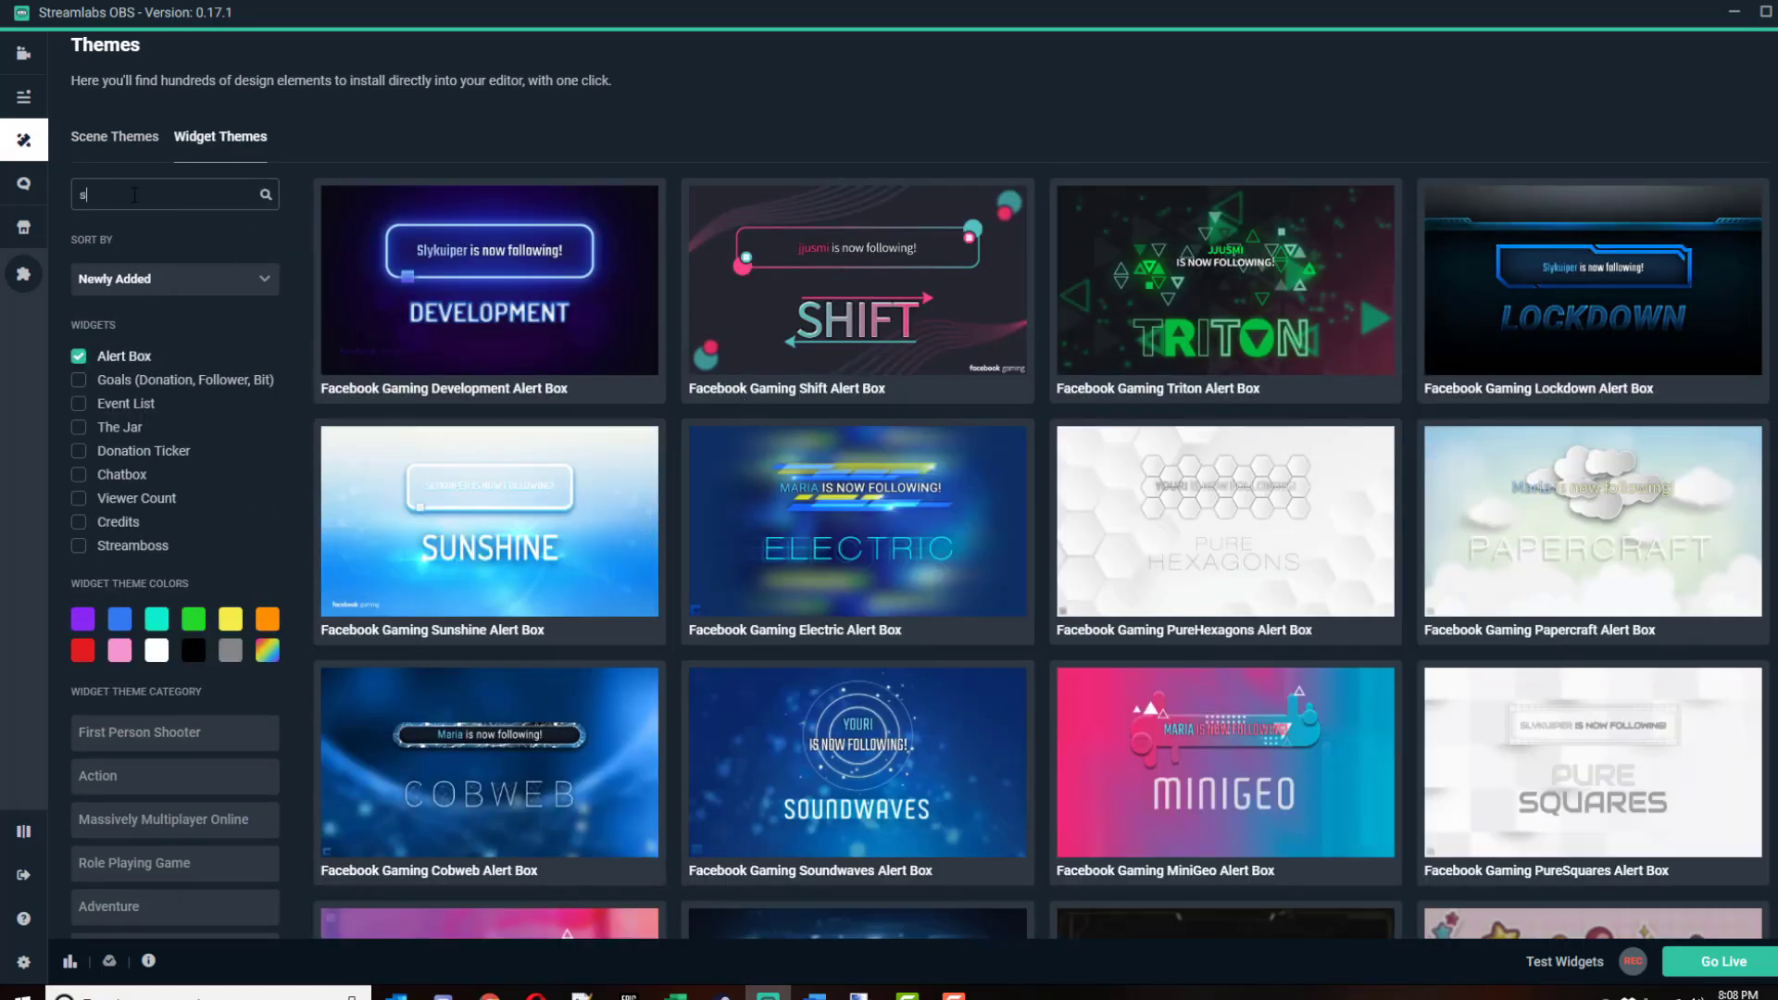
- Search the Alert Box themes for fire, then meteor, then space
key(Return)
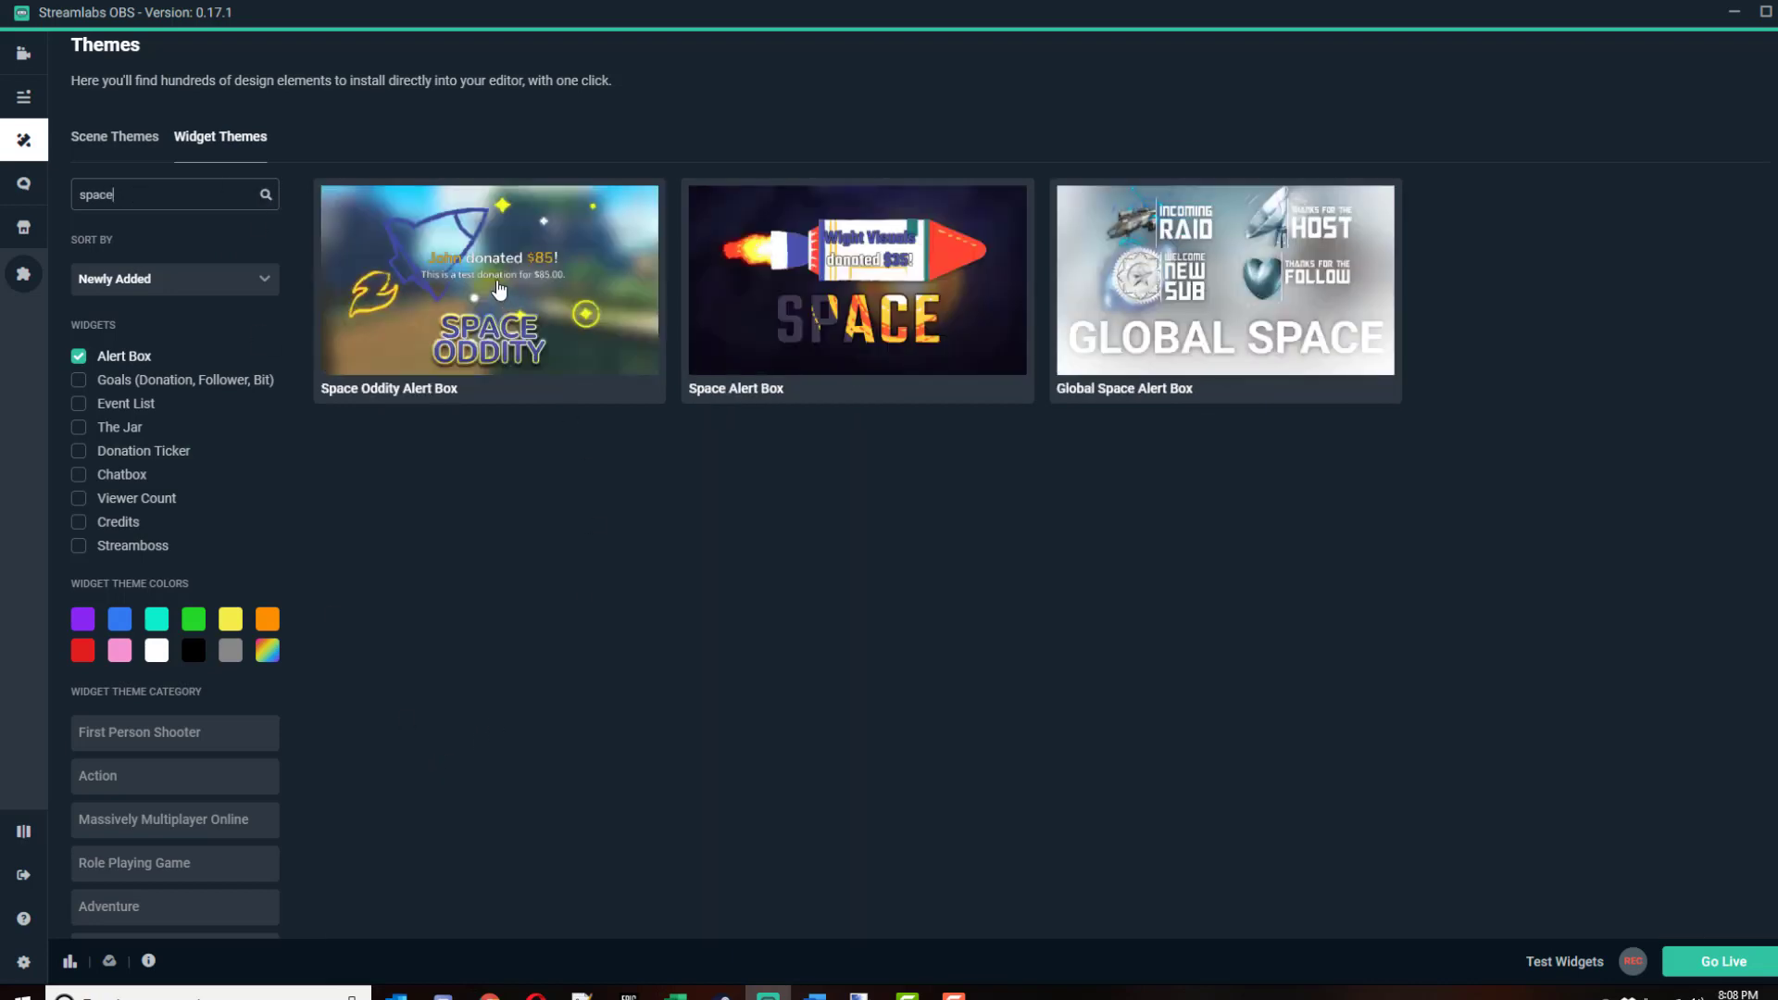
drag(116, 206, 3, 190)
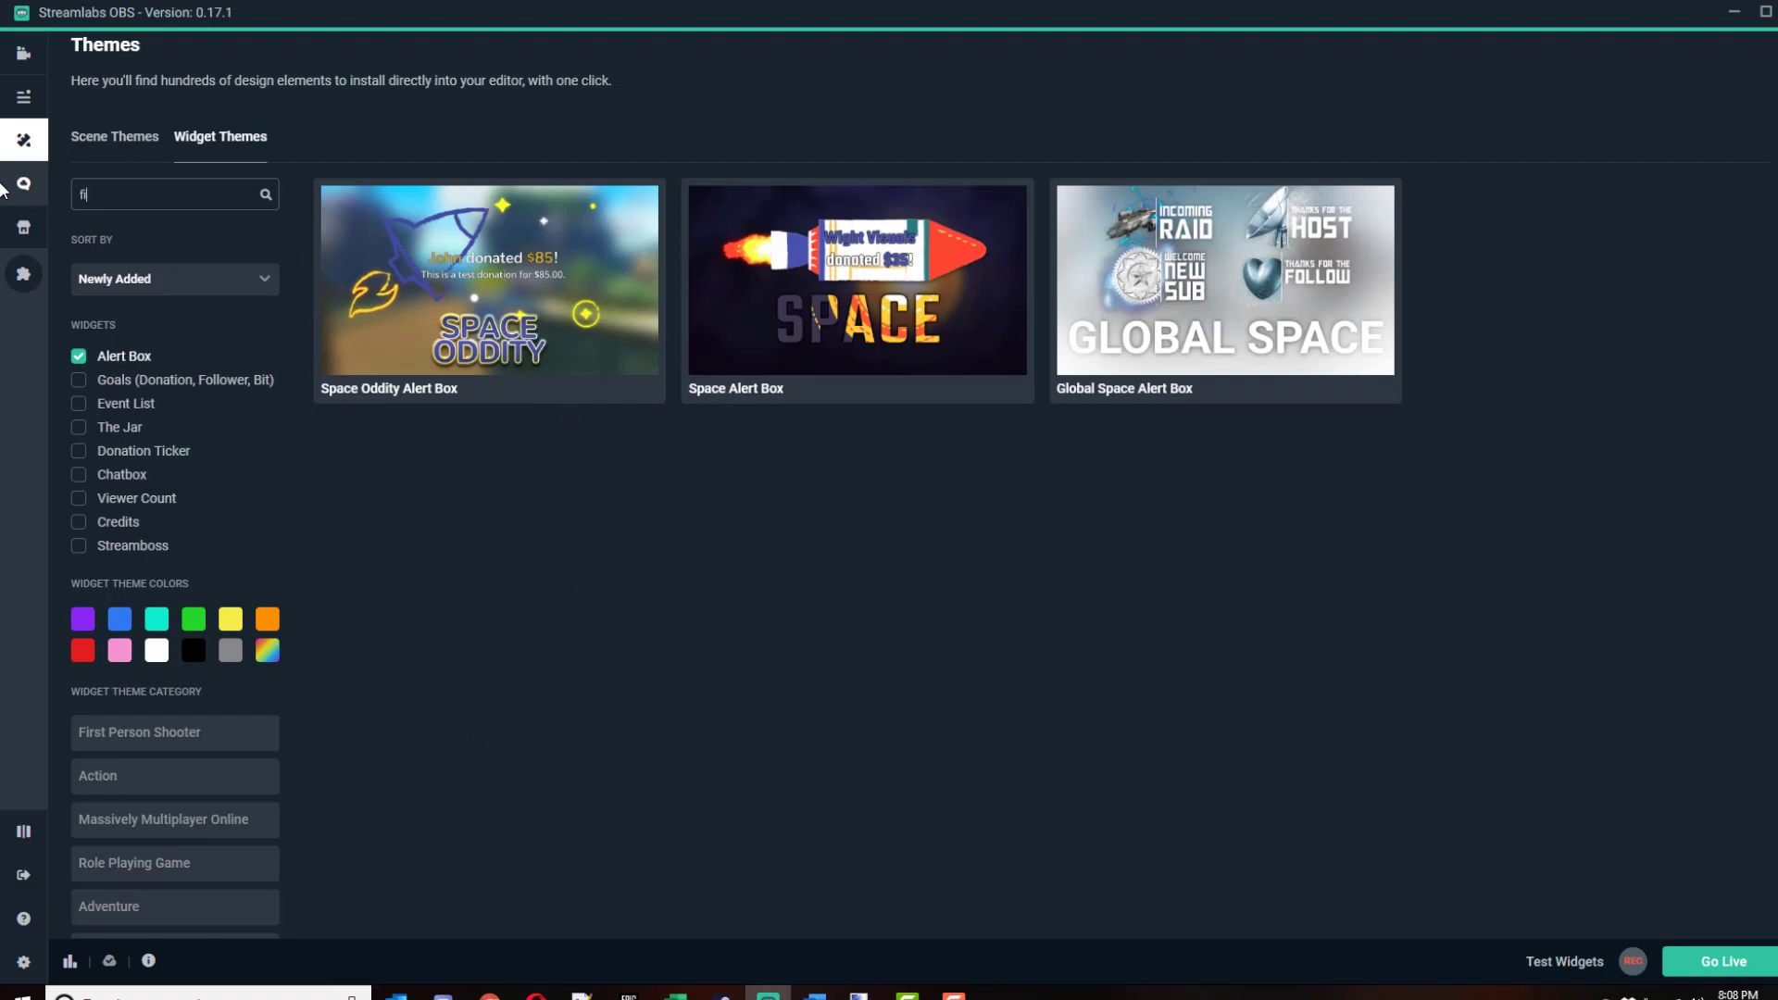
click(265, 197)
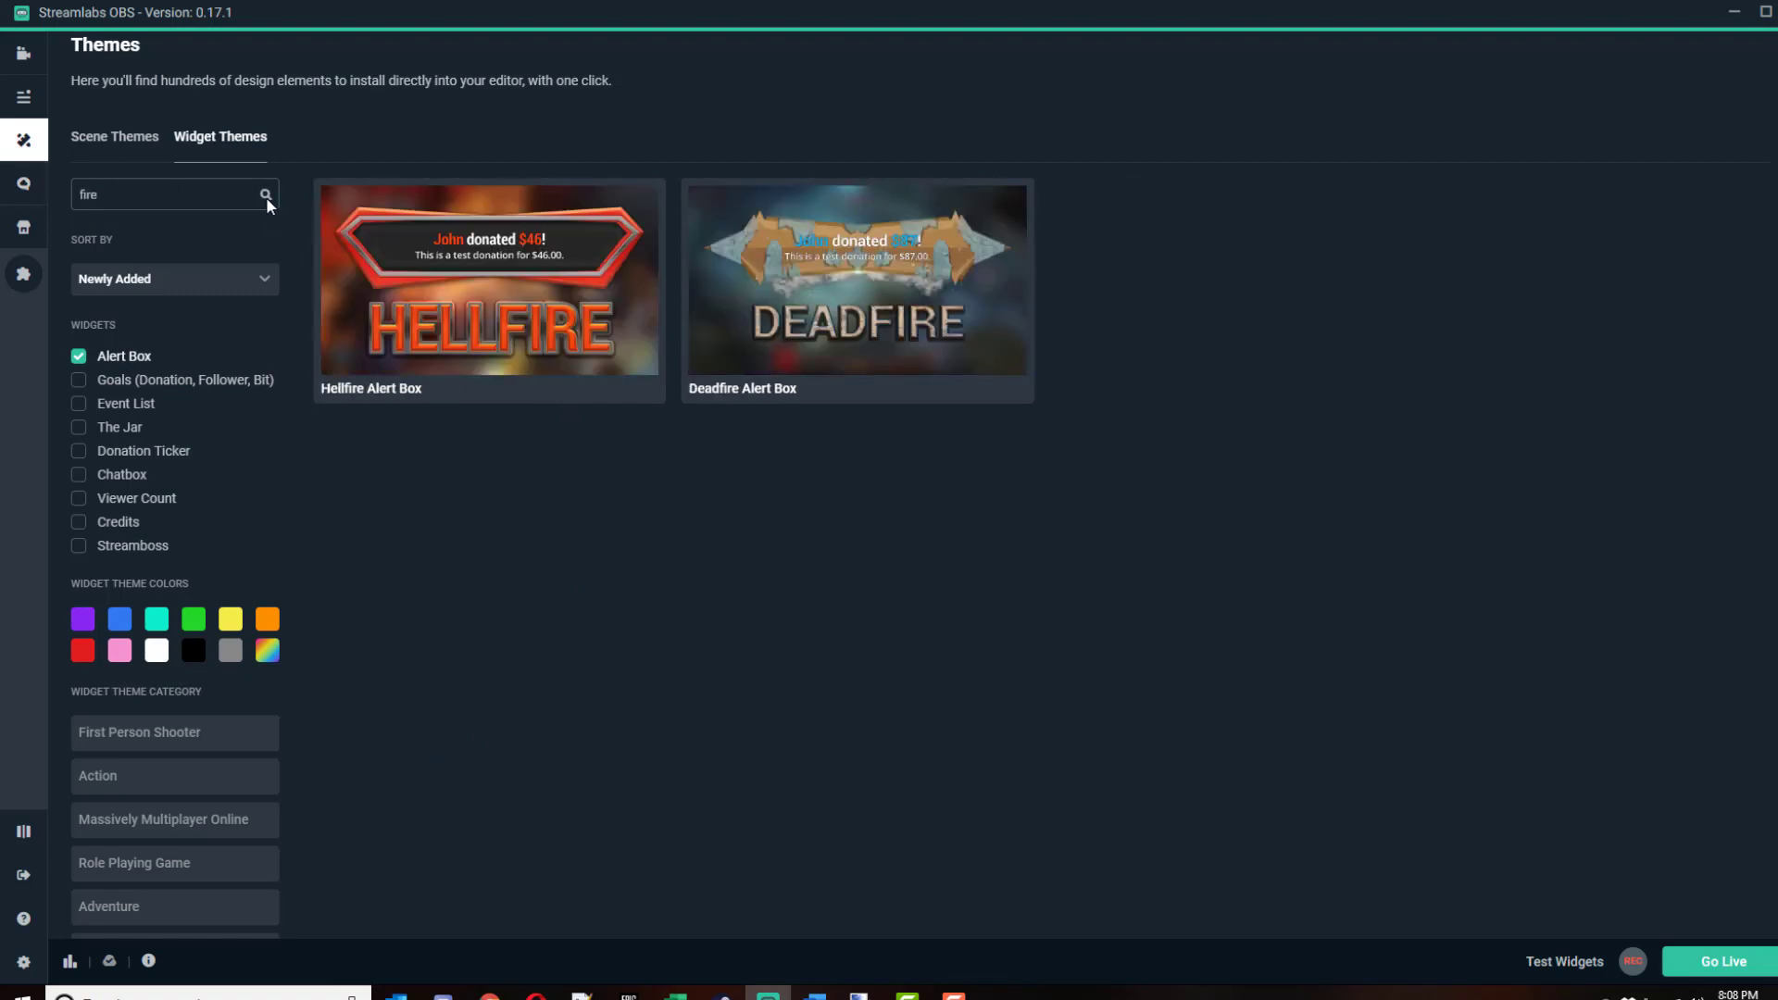
drag(265, 198, 1, 183)
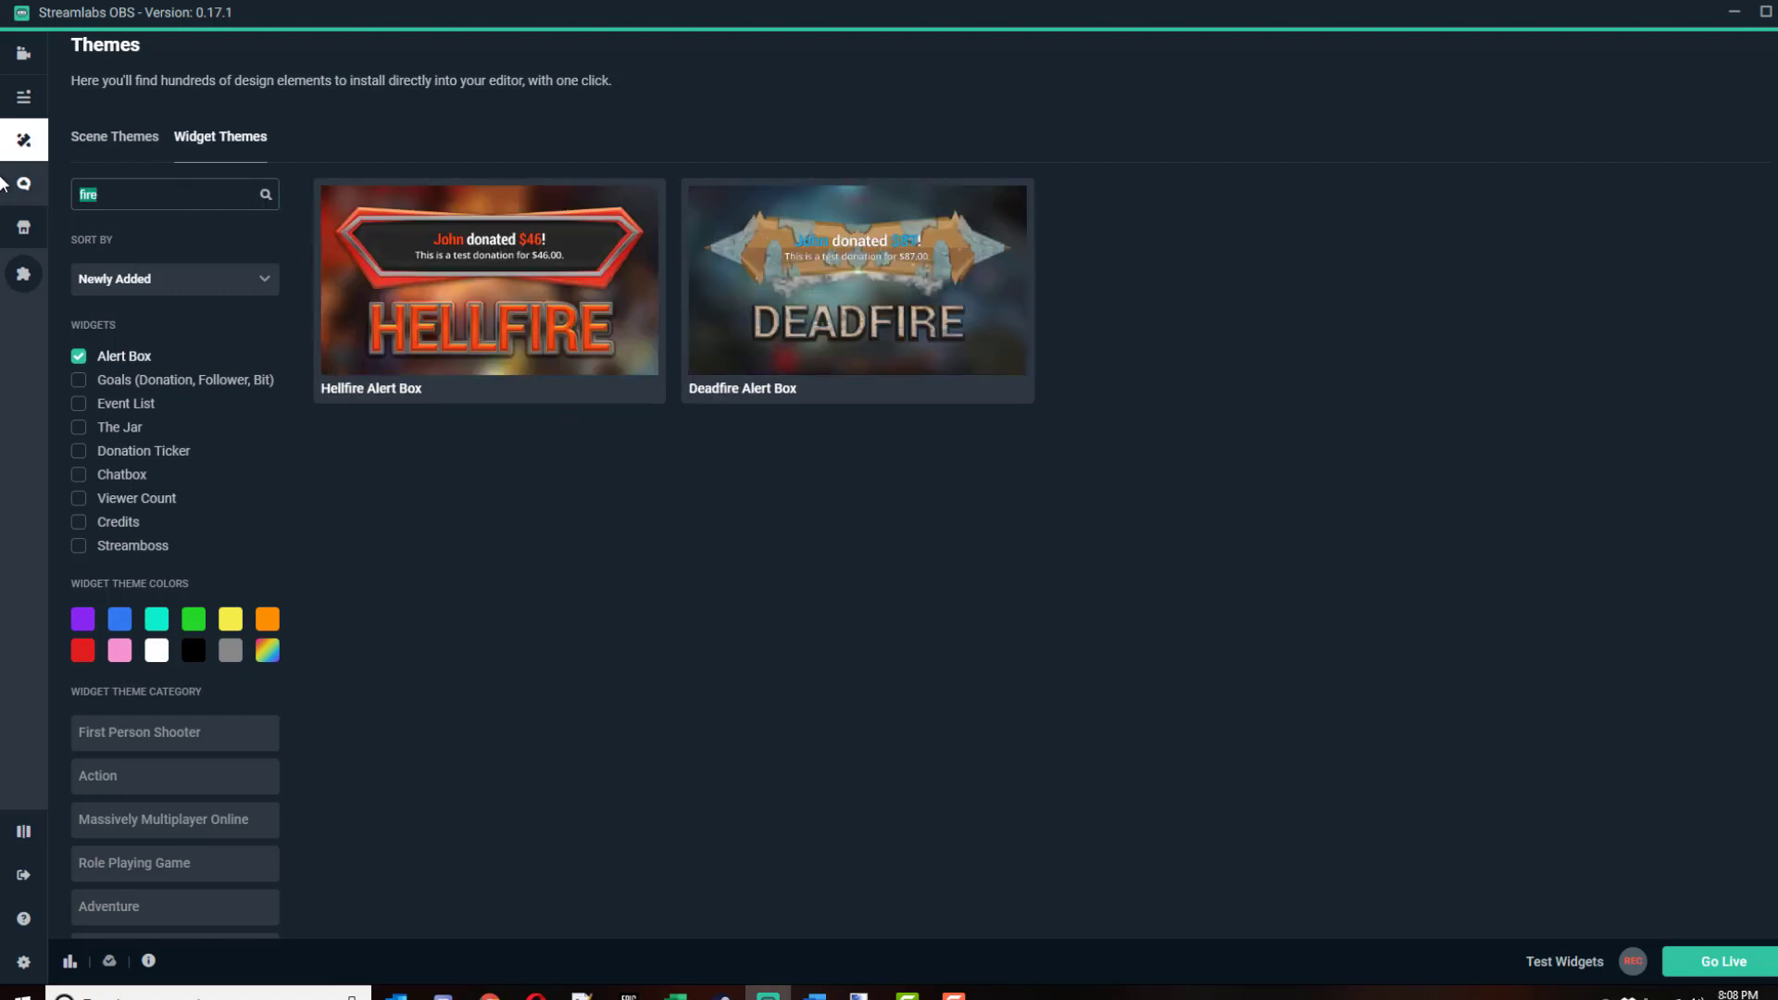
text(meteor)
key(Return)
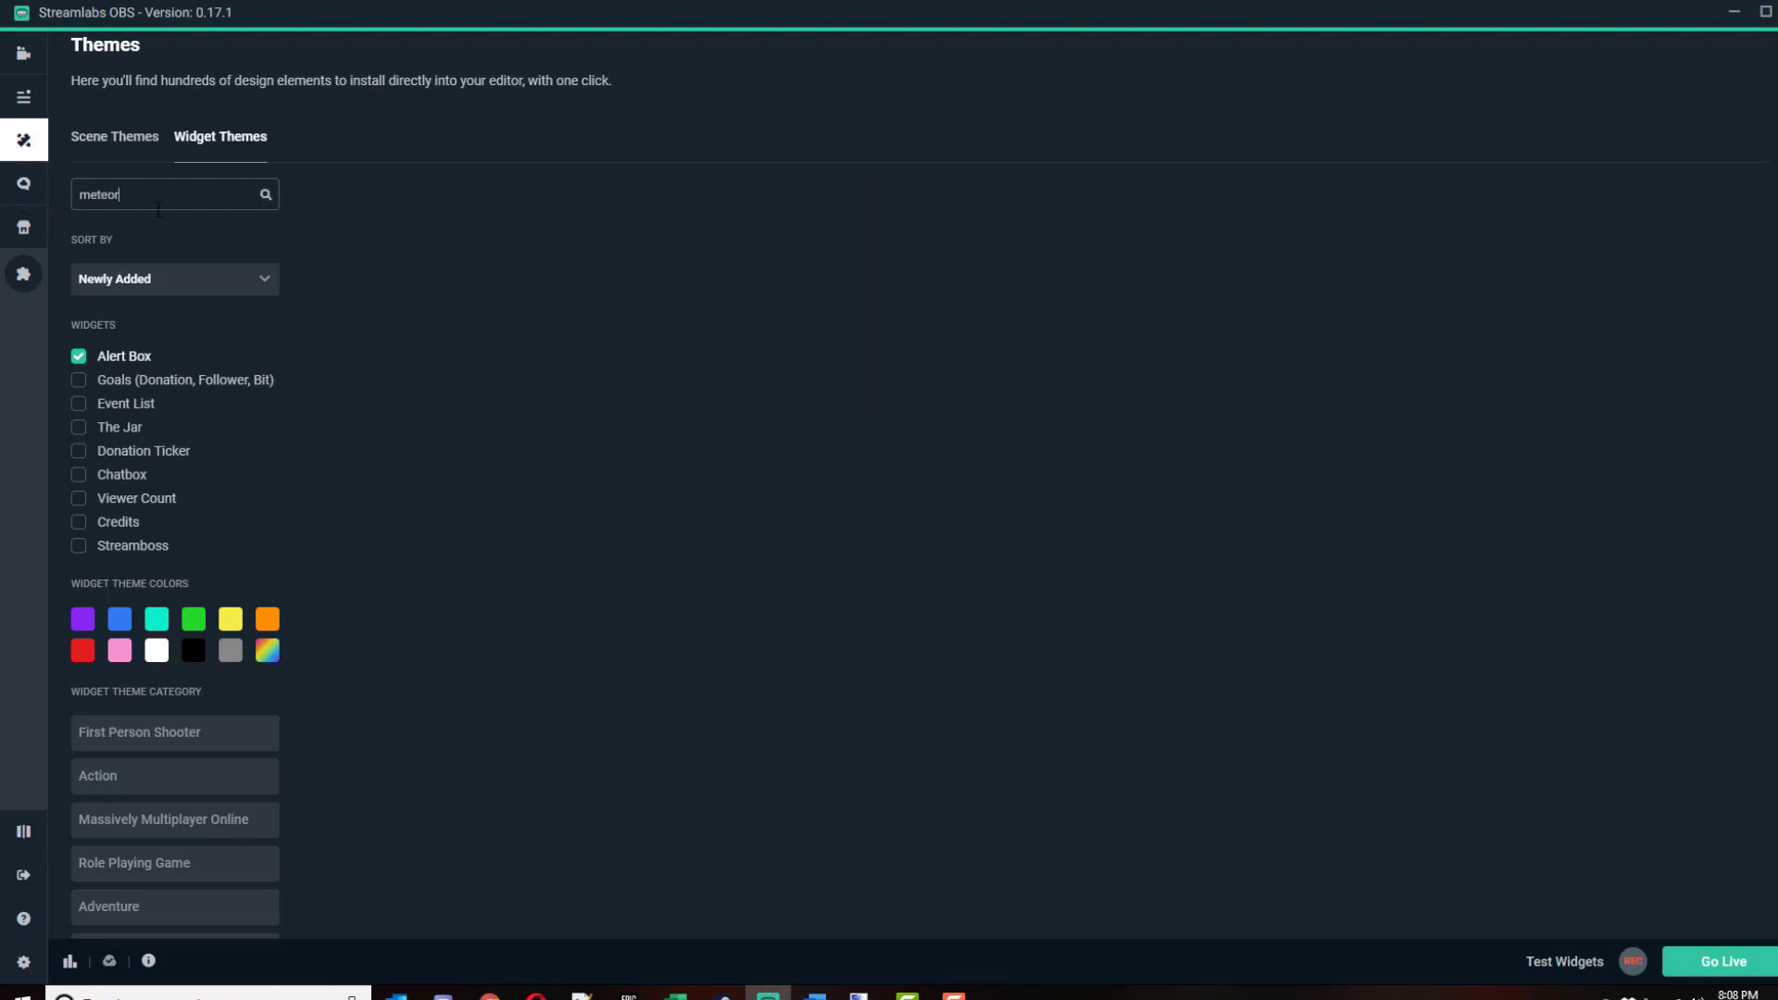
drag(159, 208, 3, 184)
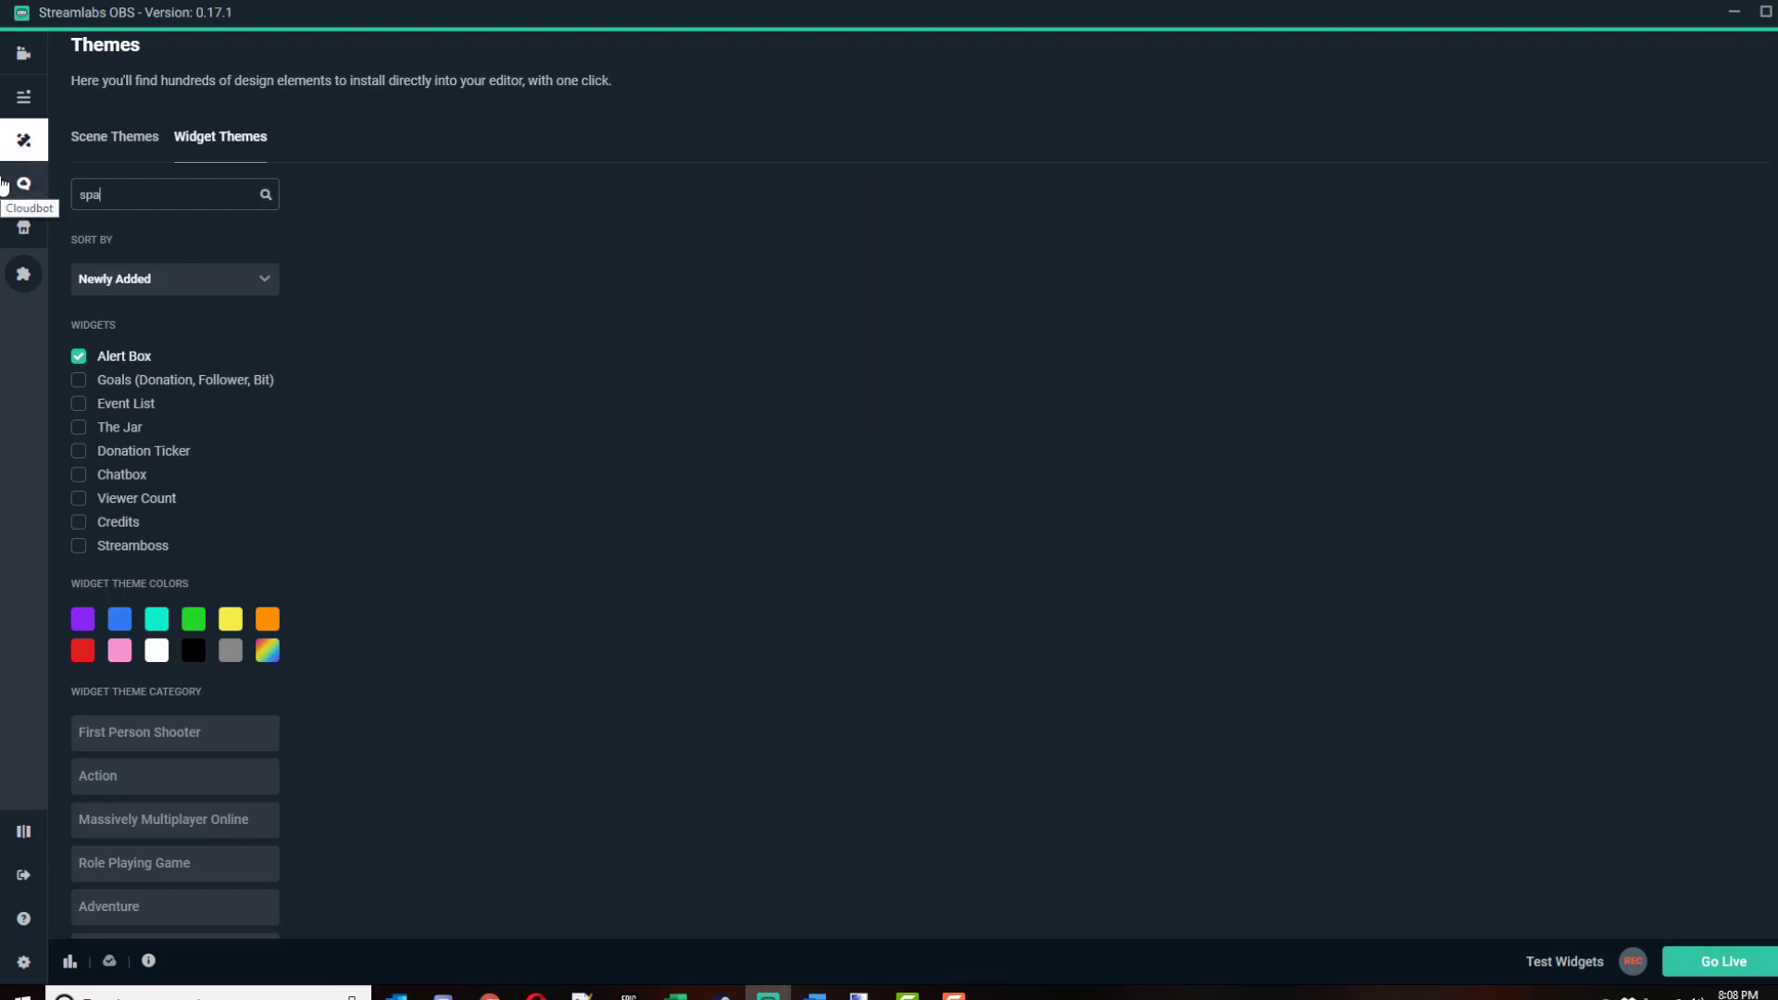
key(Return)
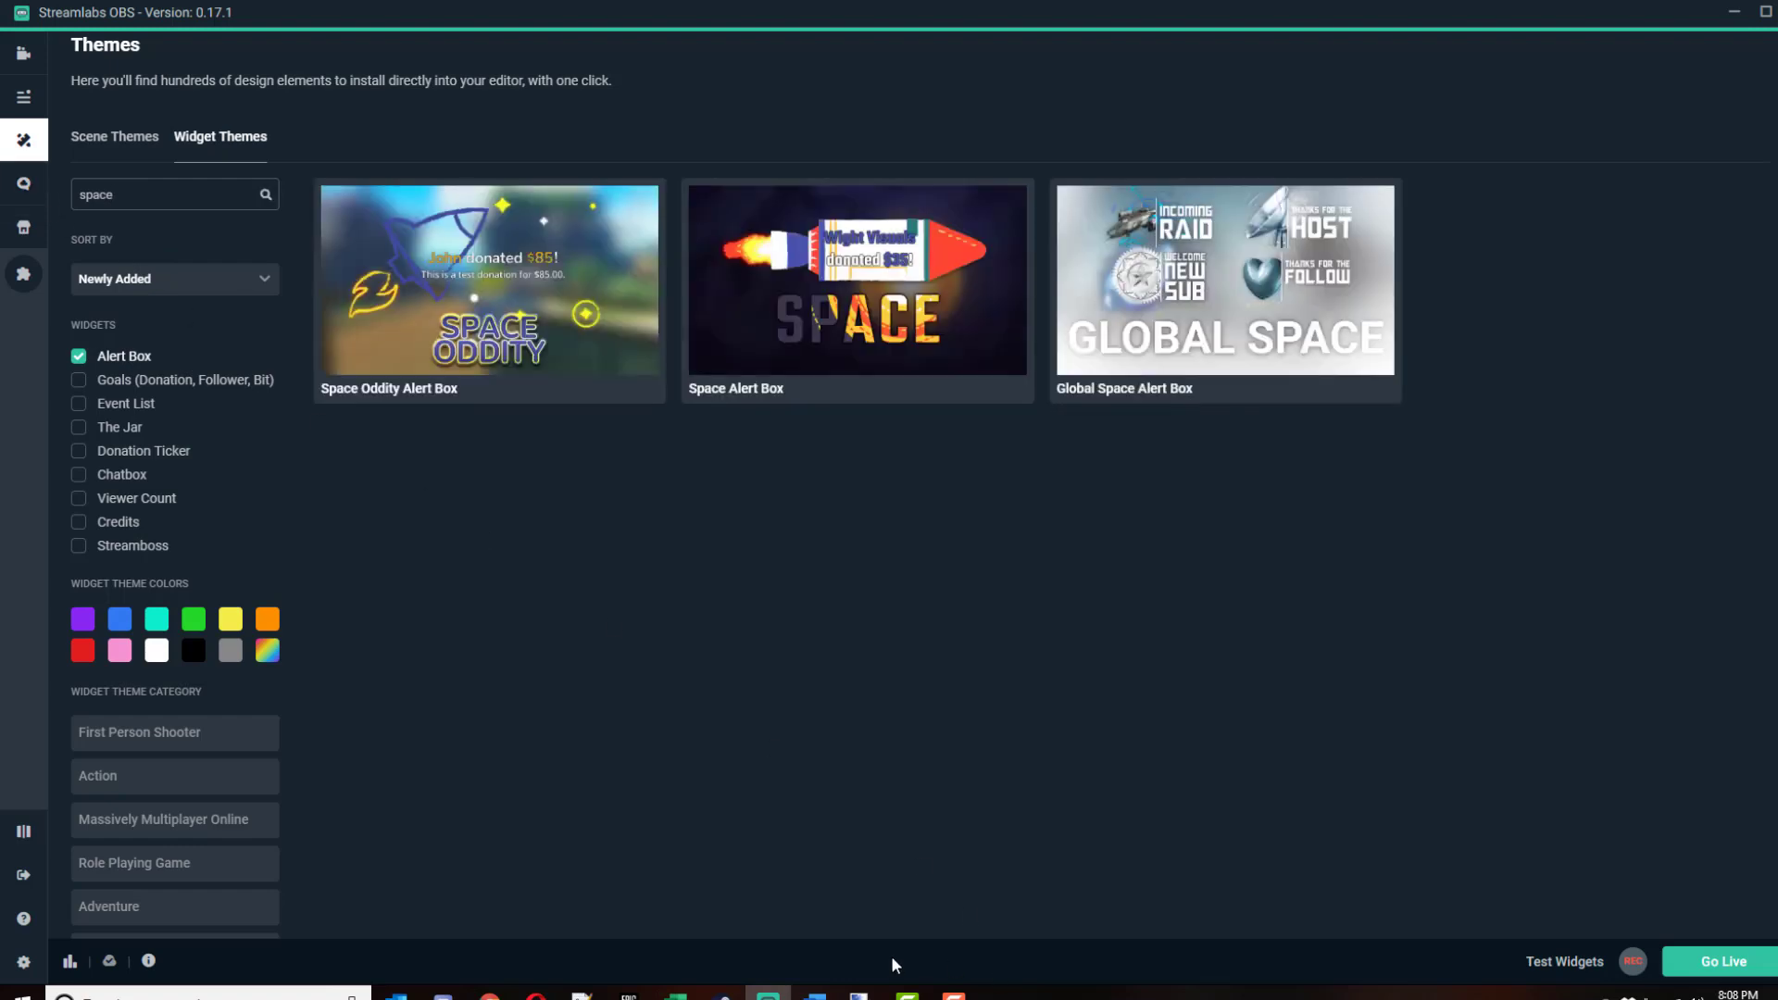
- Install the Global Space Alert Box theme with every widget selected
click(1206, 280)
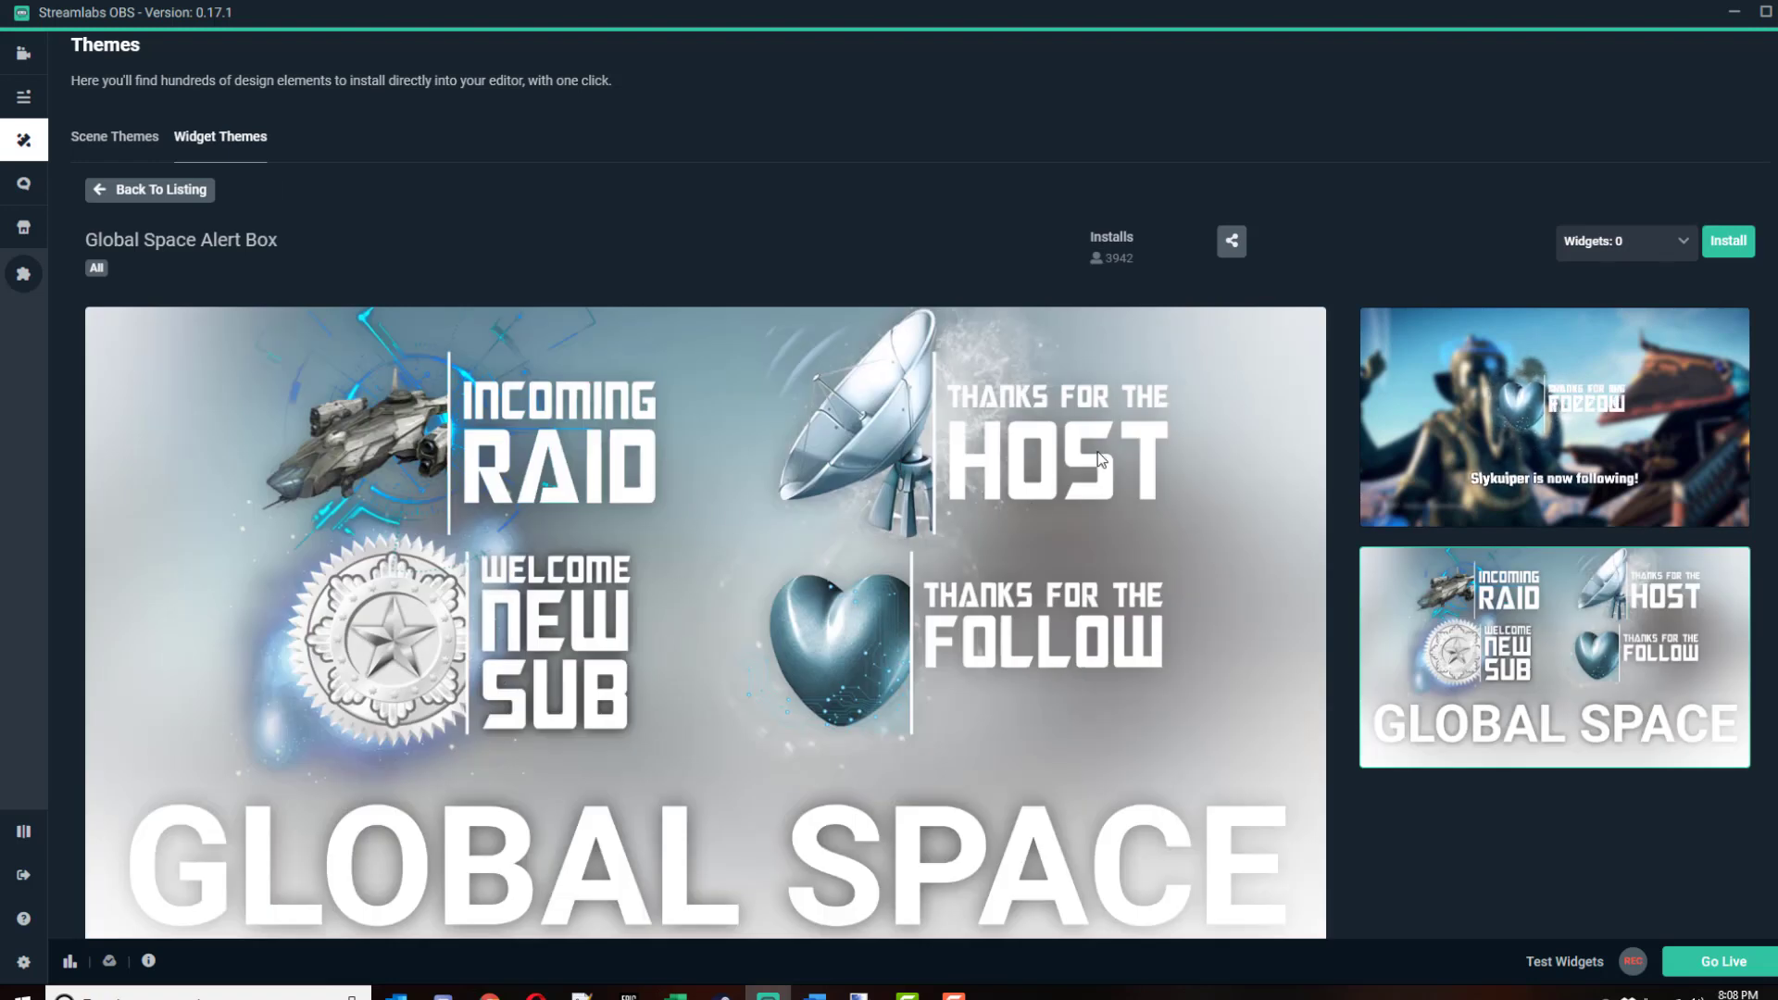
scroll(626, 682, down, 2)
scroll(680, 642, up, 2)
click(1728, 240)
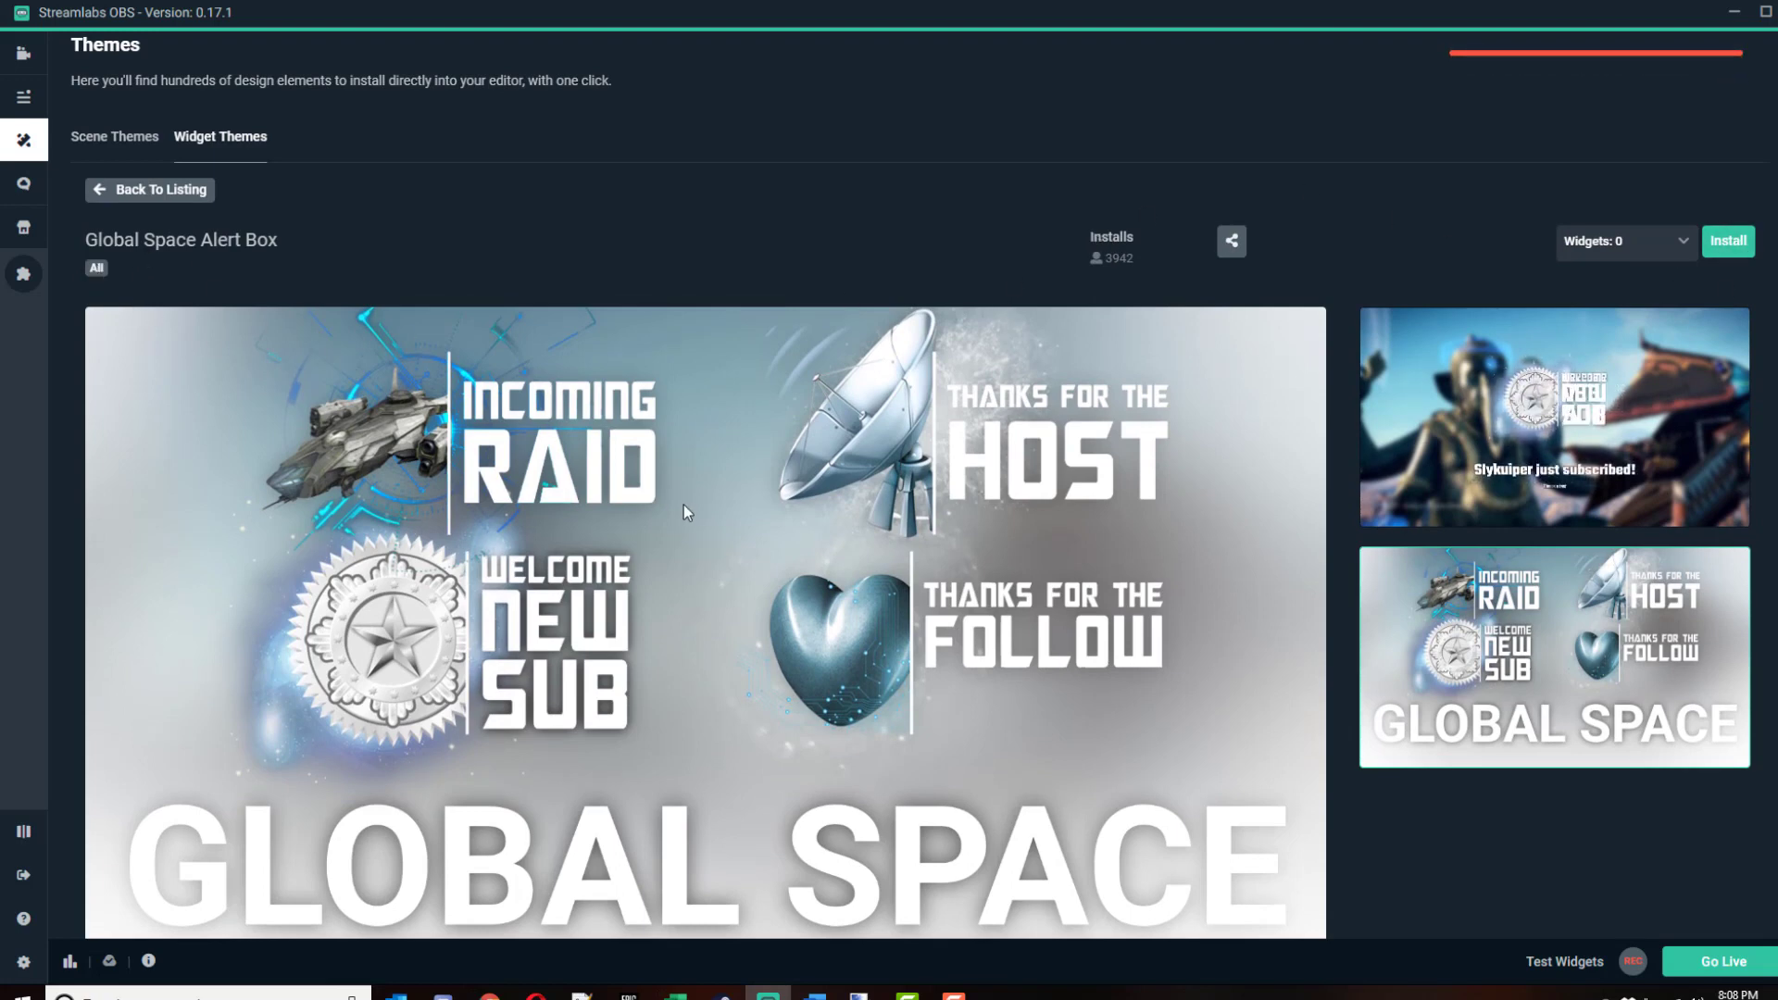
click(1639, 249)
click(1574, 275)
click(1728, 242)
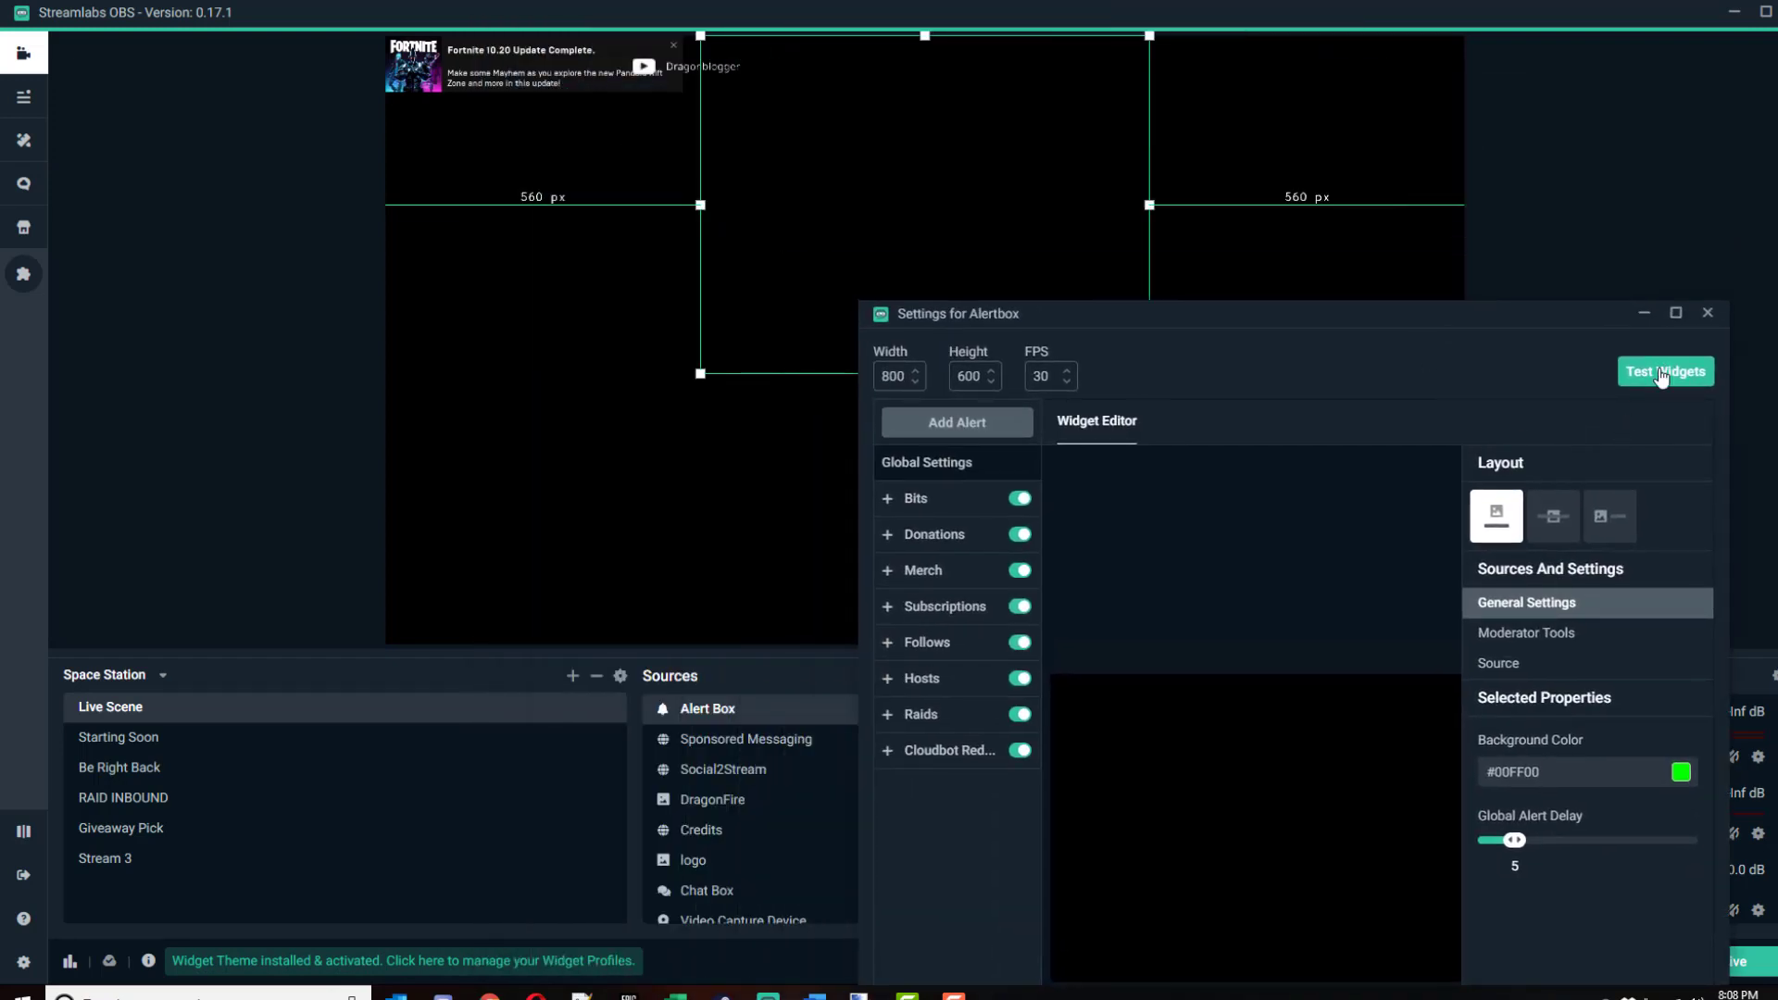
- Preview the space-themed Follow test alert, close the Alert Box settings, and check Stream 3's Alert Box
click(1663, 375)
mouse_move(1326, 330)
mouse_down()
mouse_move(1174, 153)
mouse_move(1378, 437)
mouse_move(1392, 387)
mouse_move(1421, 392)
mouse_move(1192, 226)
mouse_move(1306, 329)
mouse_up()
drag(1446, 513, 1386, 463)
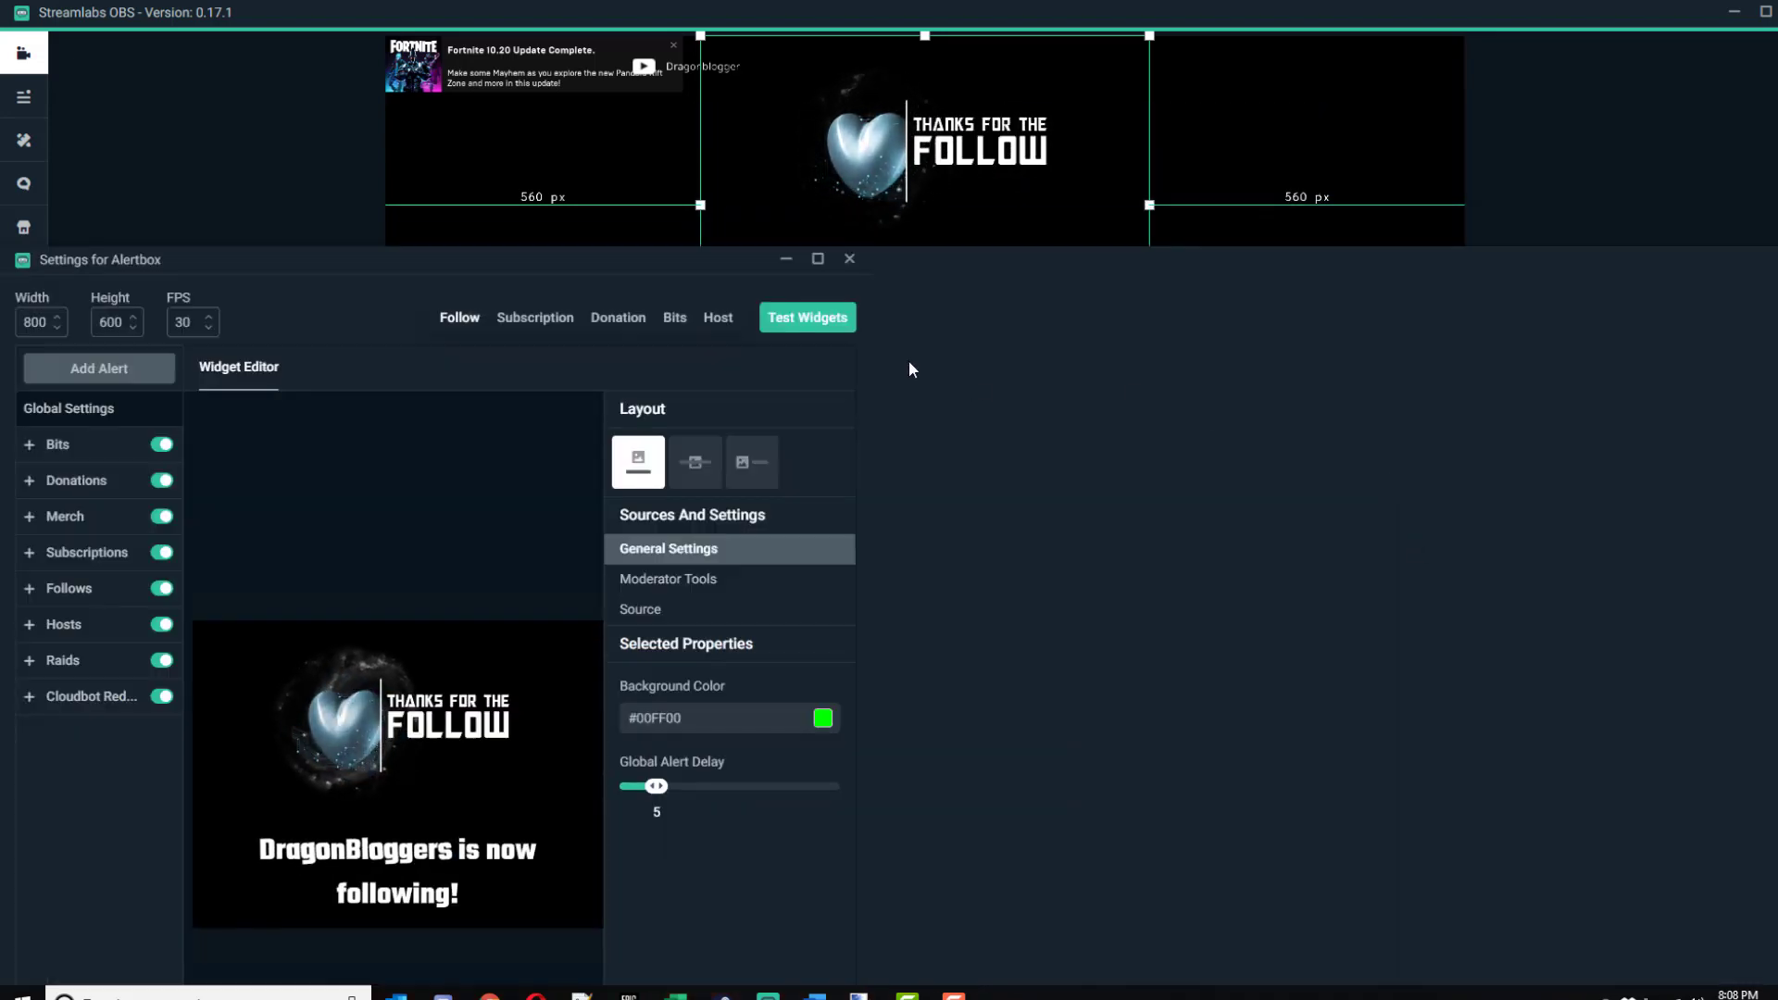
drag(1708, 283, 1540, 258)
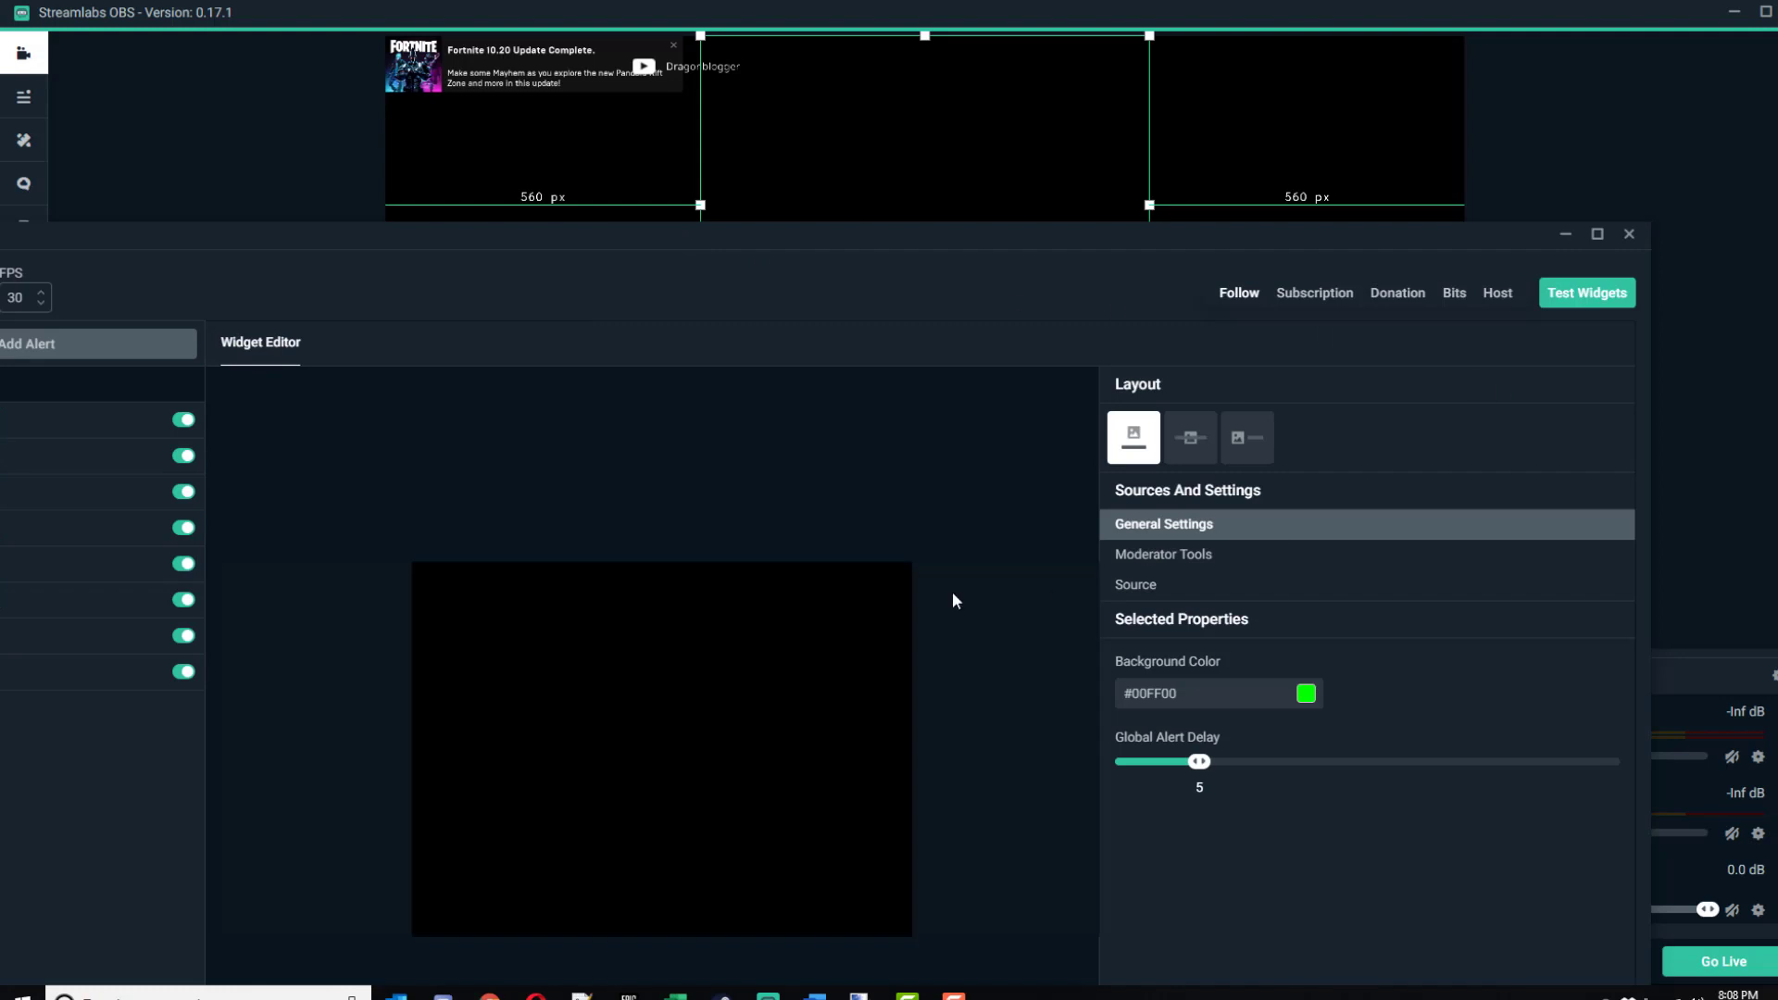
click(1629, 237)
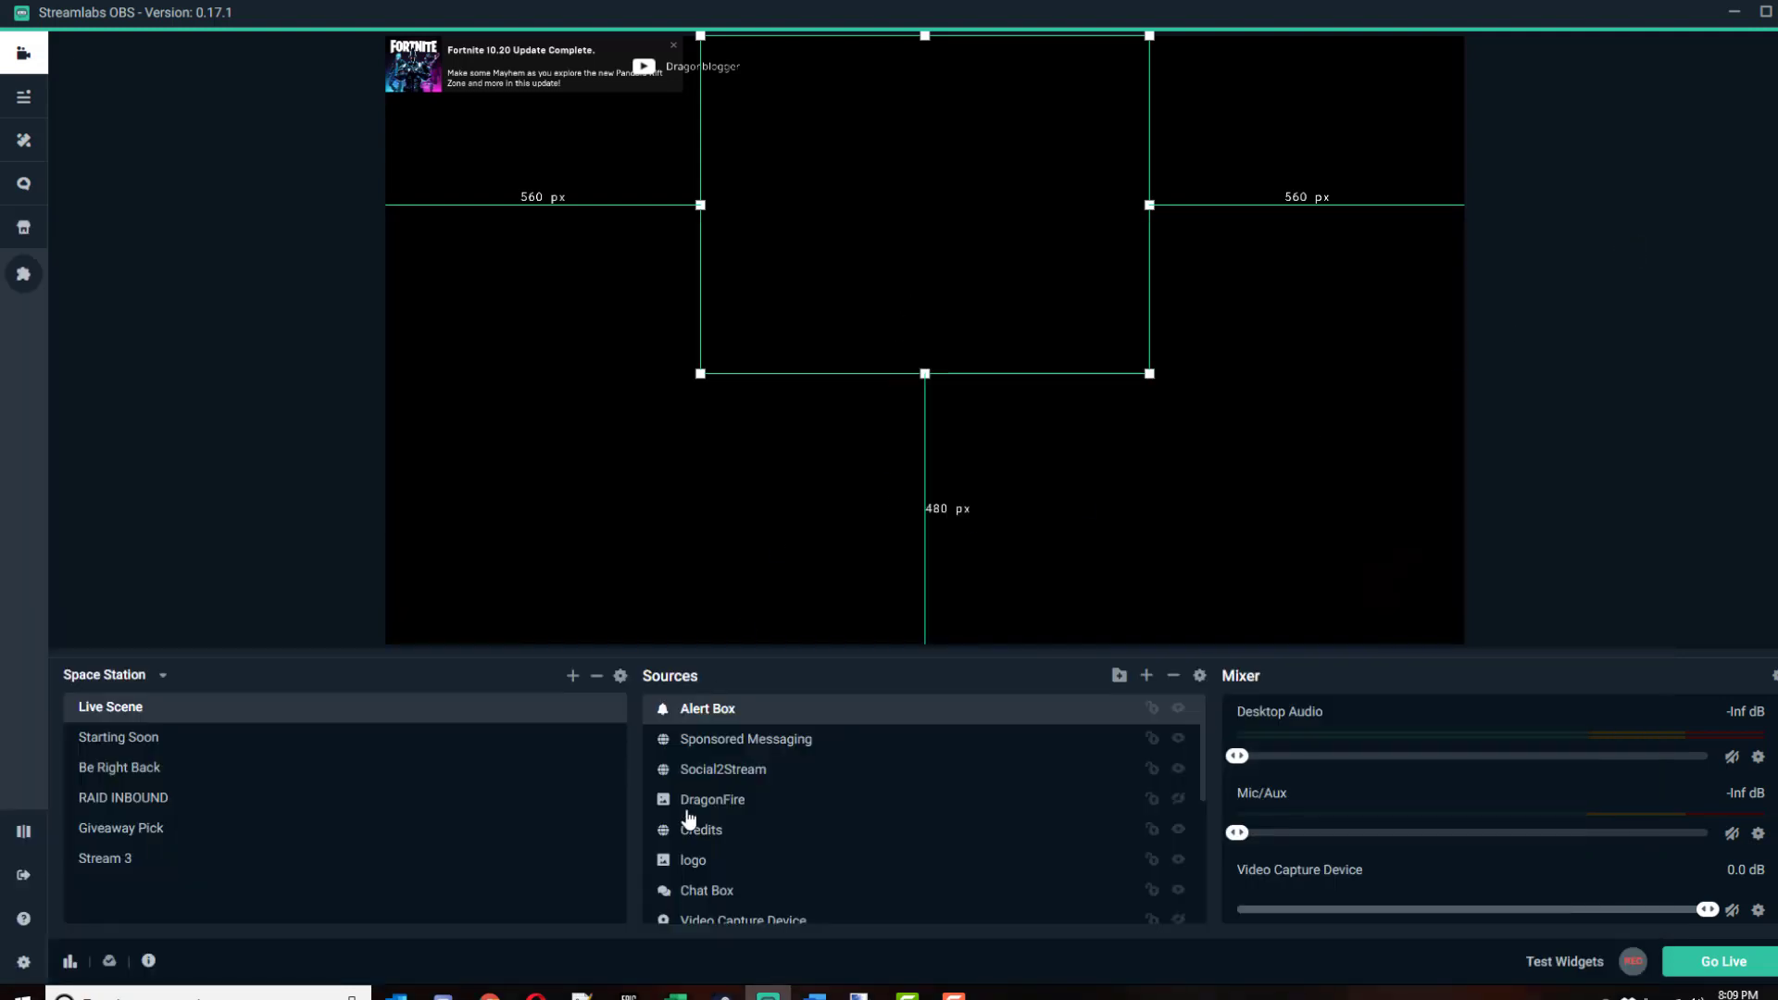
click(100, 863)
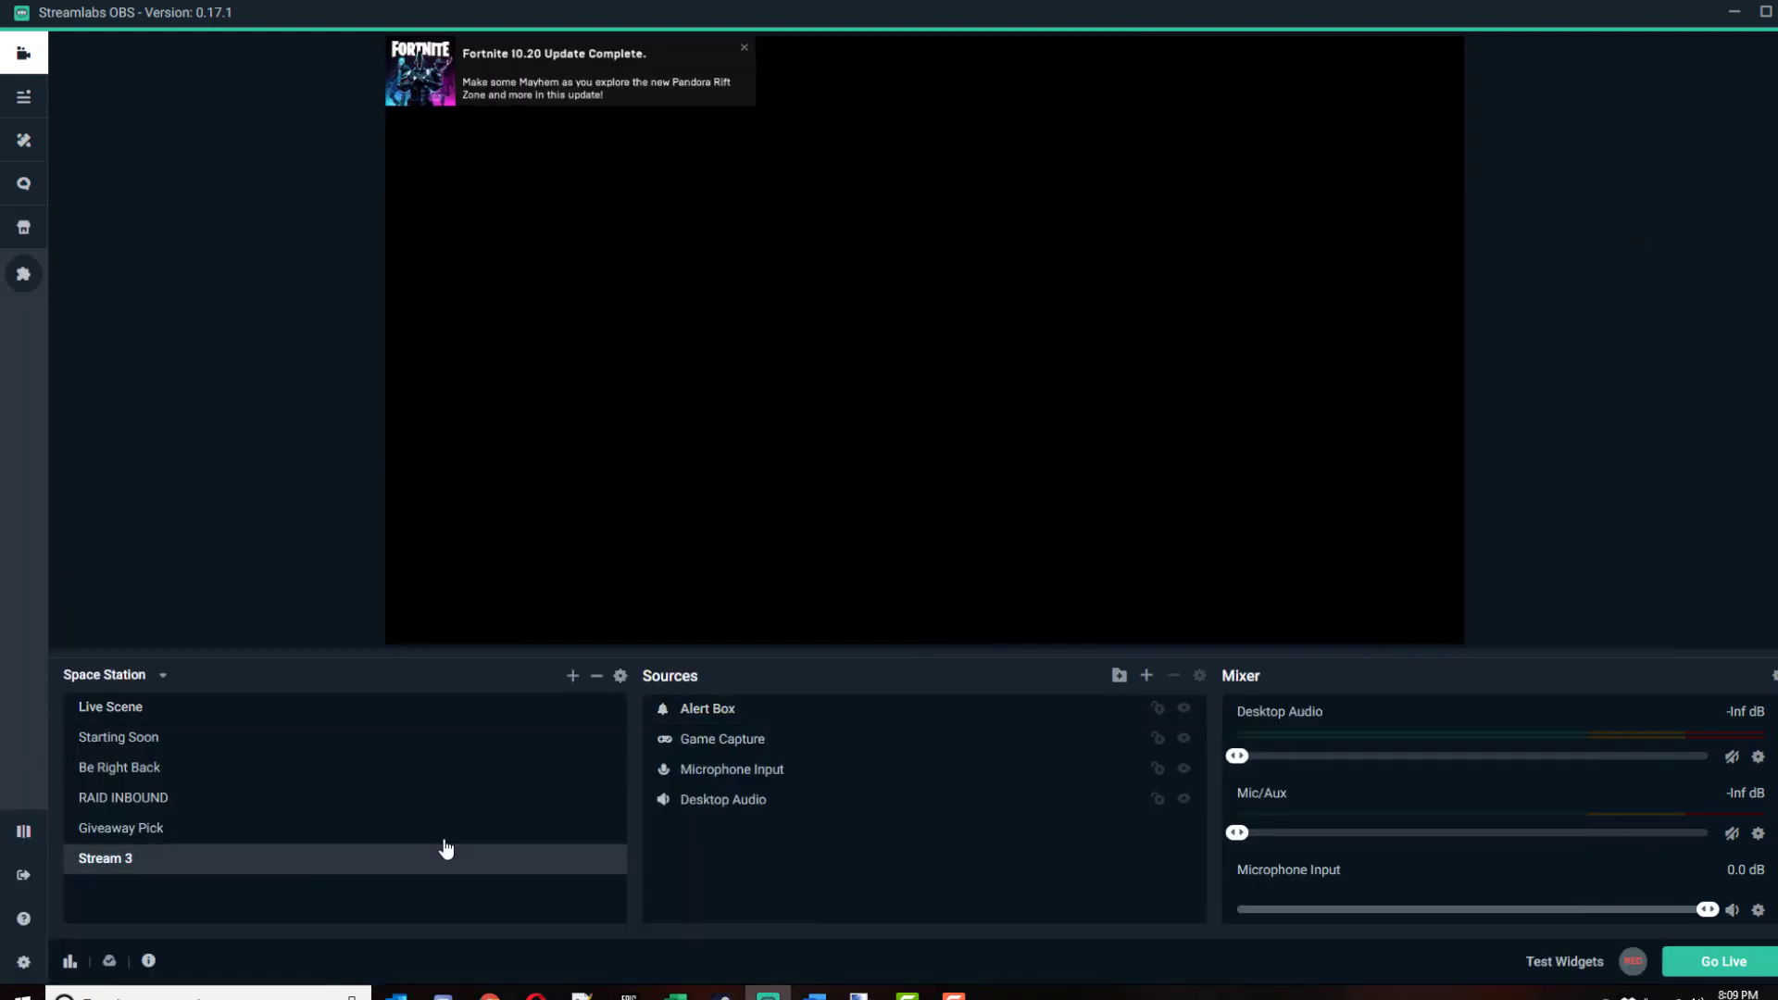
click(760, 712)
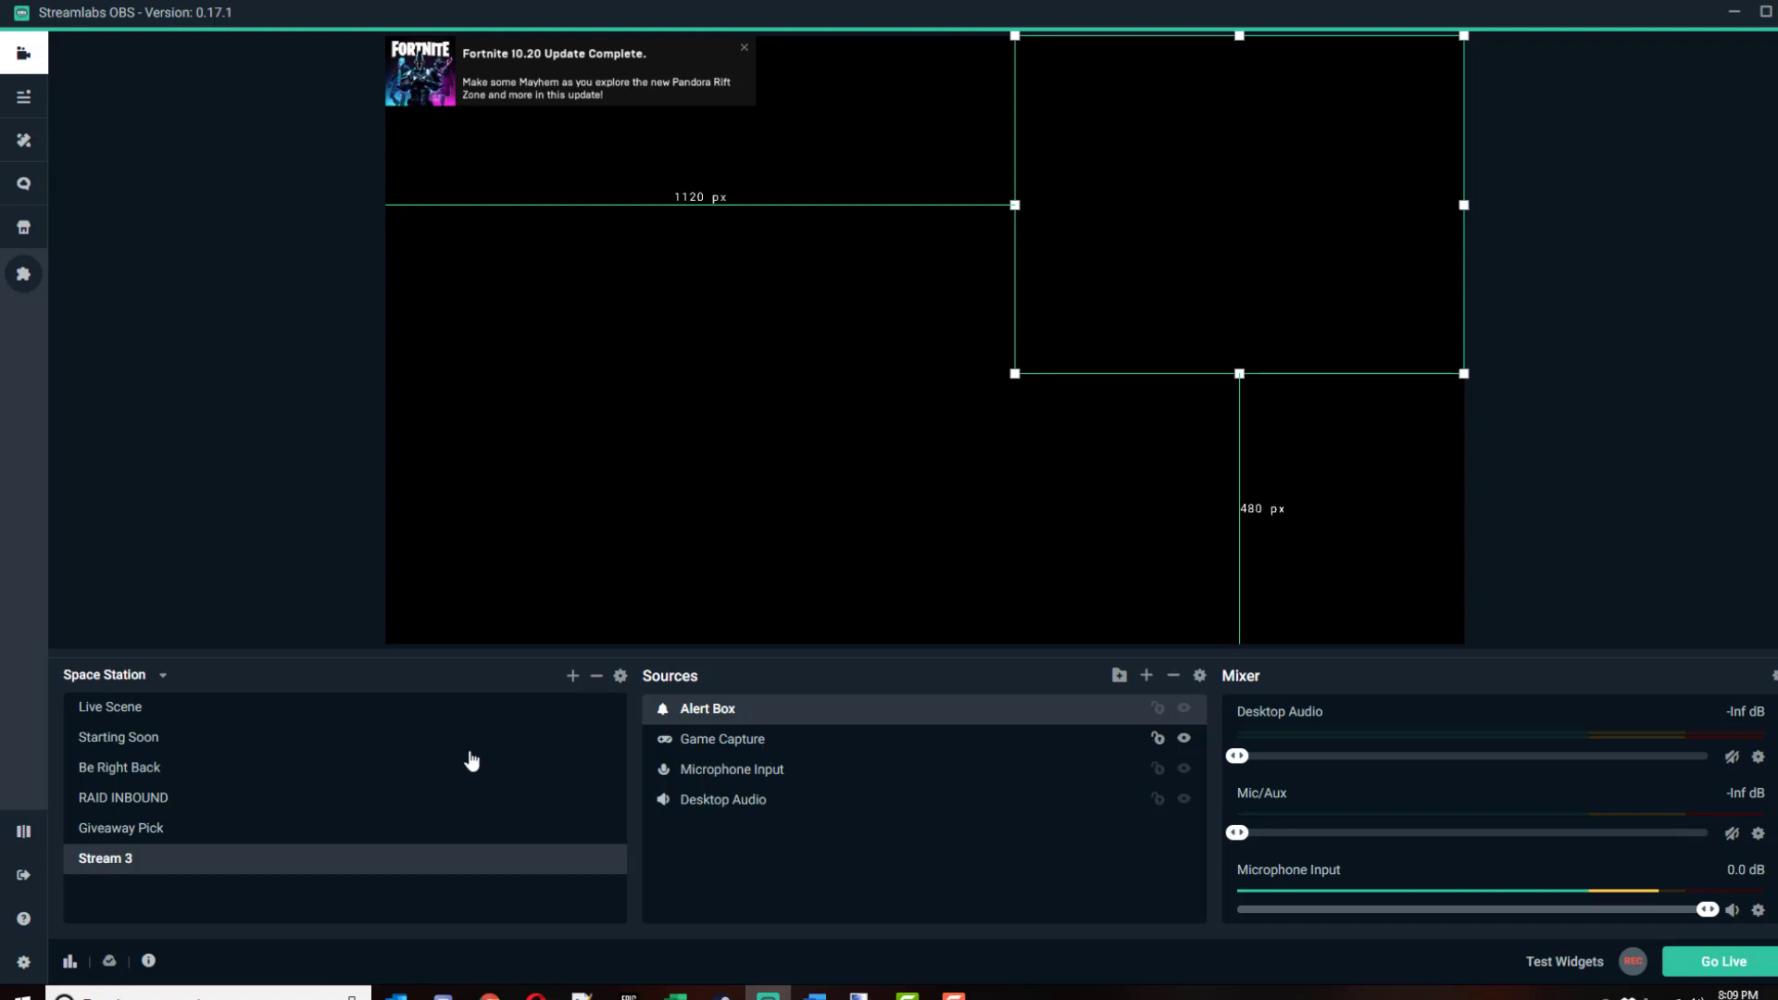
- In Live Scene, briefly show and then hide the DragonFire image
click(97, 708)
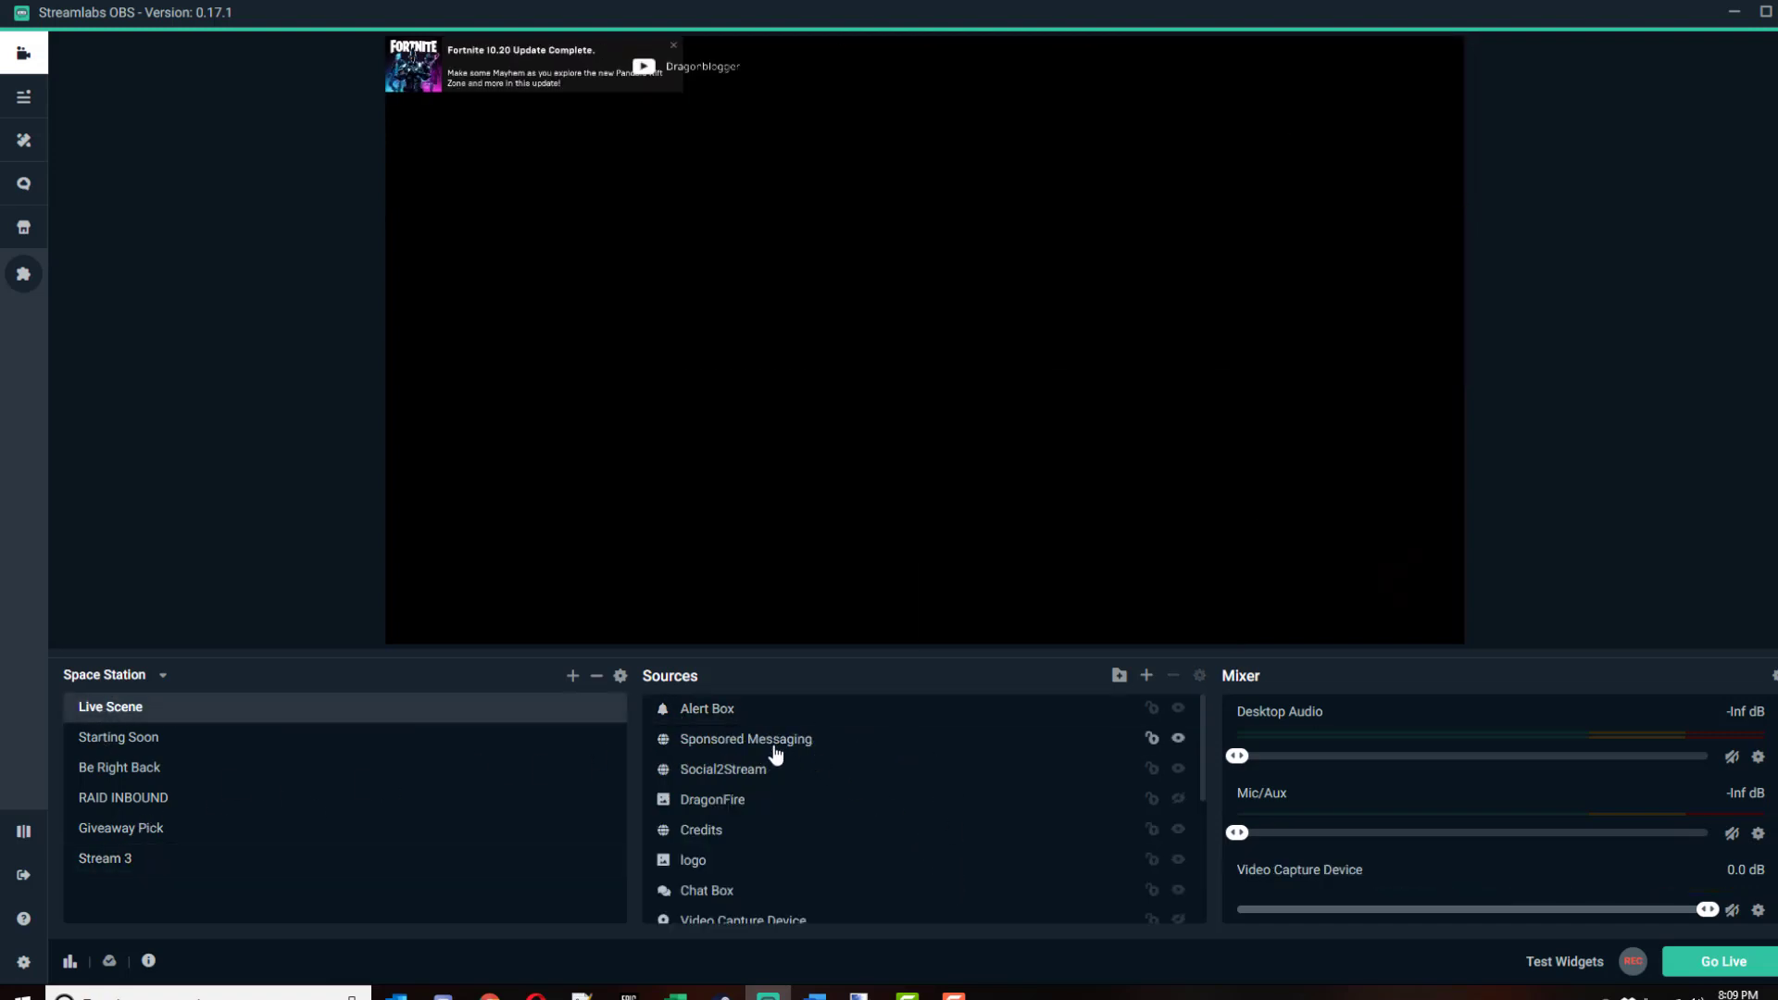
click(1180, 800)
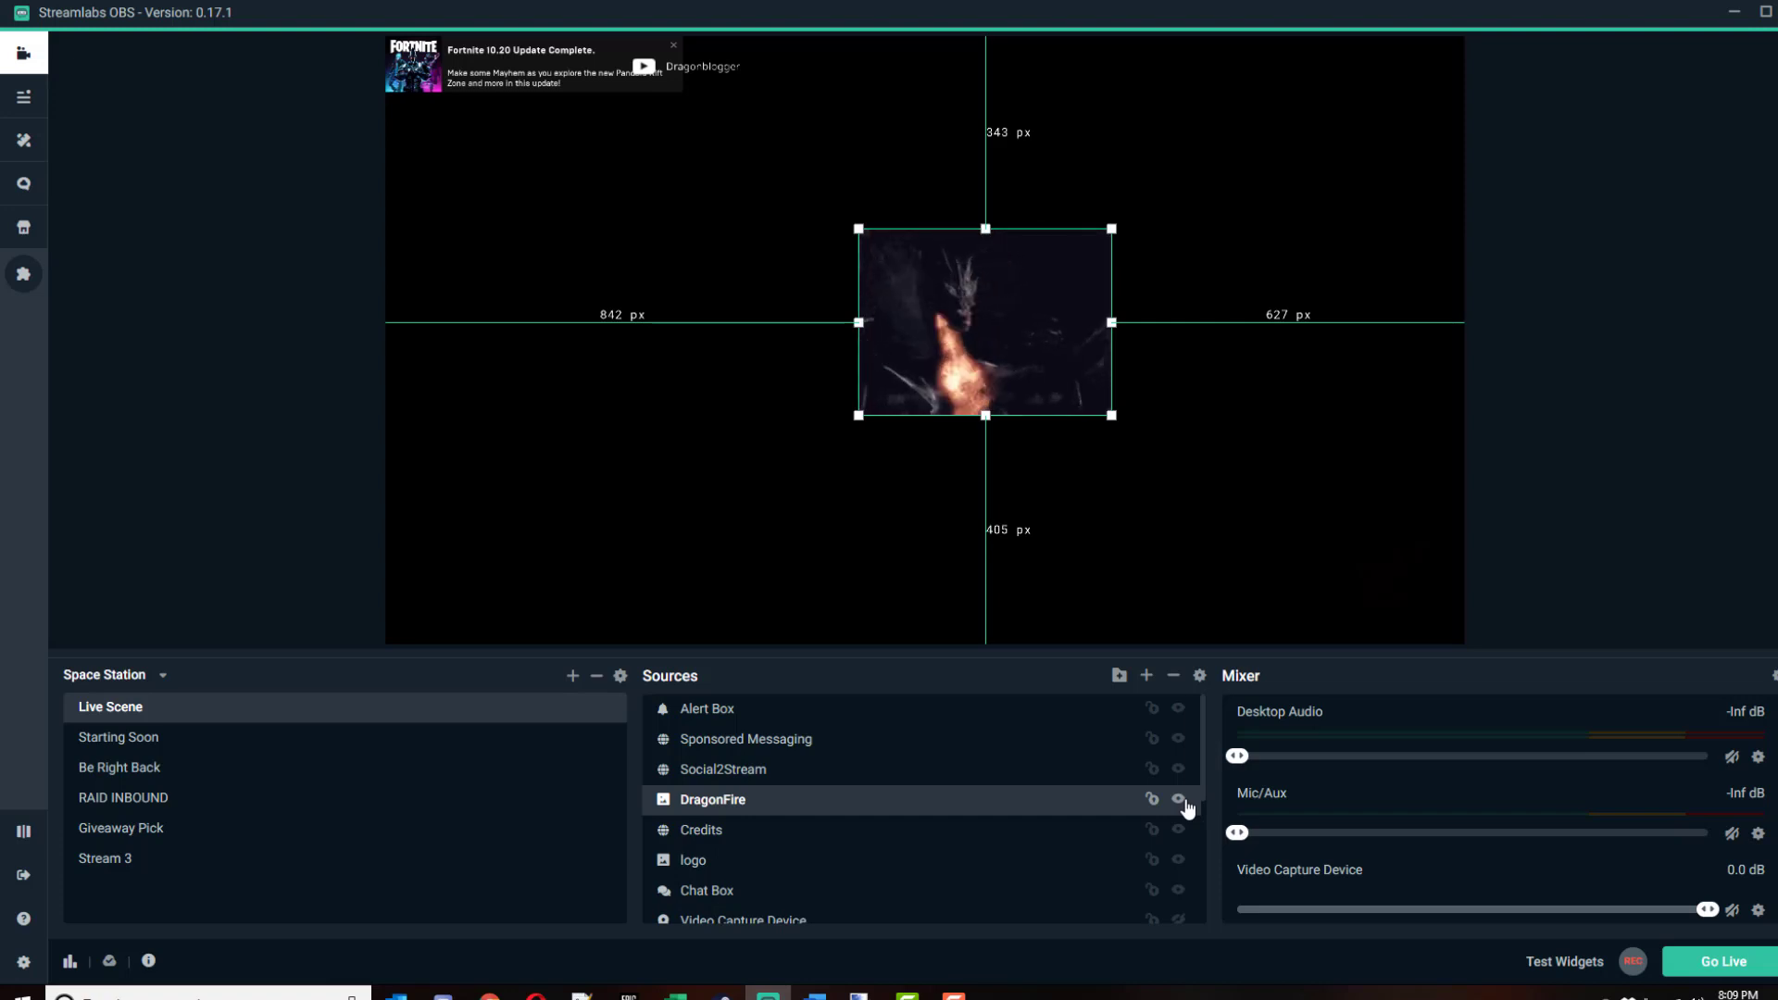
click(1184, 802)
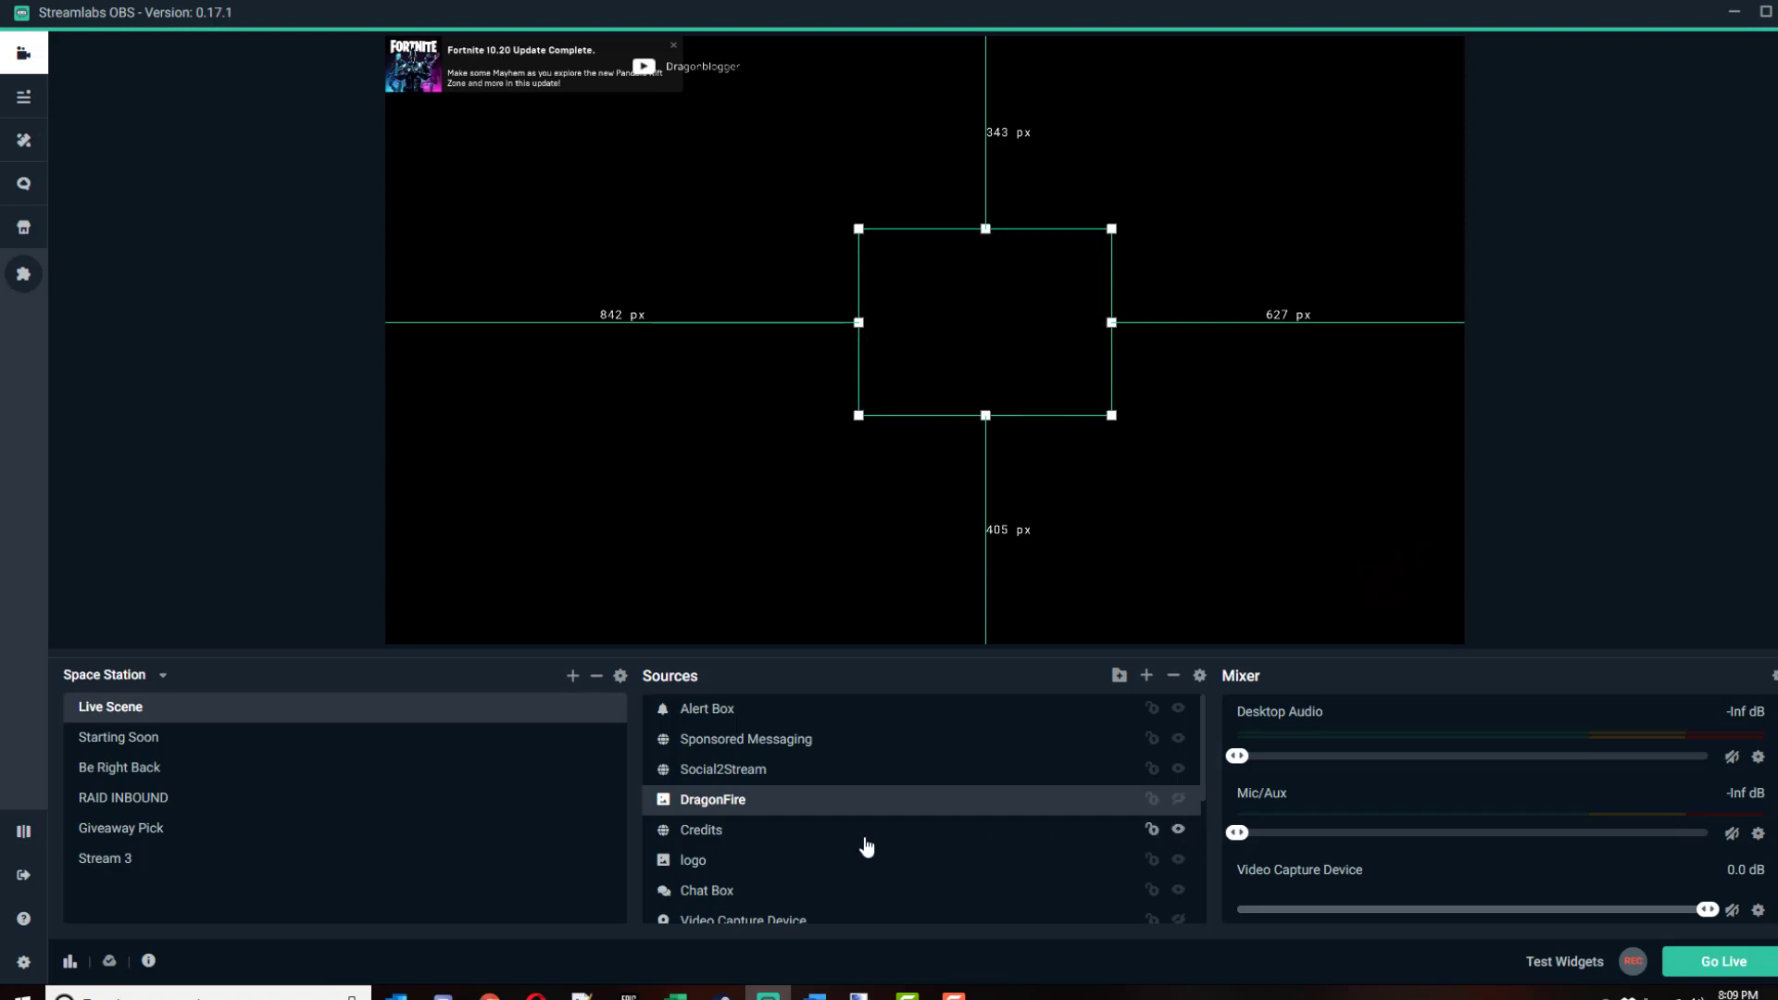
- Inspect Live Scene's logo, Video Capture Device and Youtube sources, then return to Stream 3
click(752, 859)
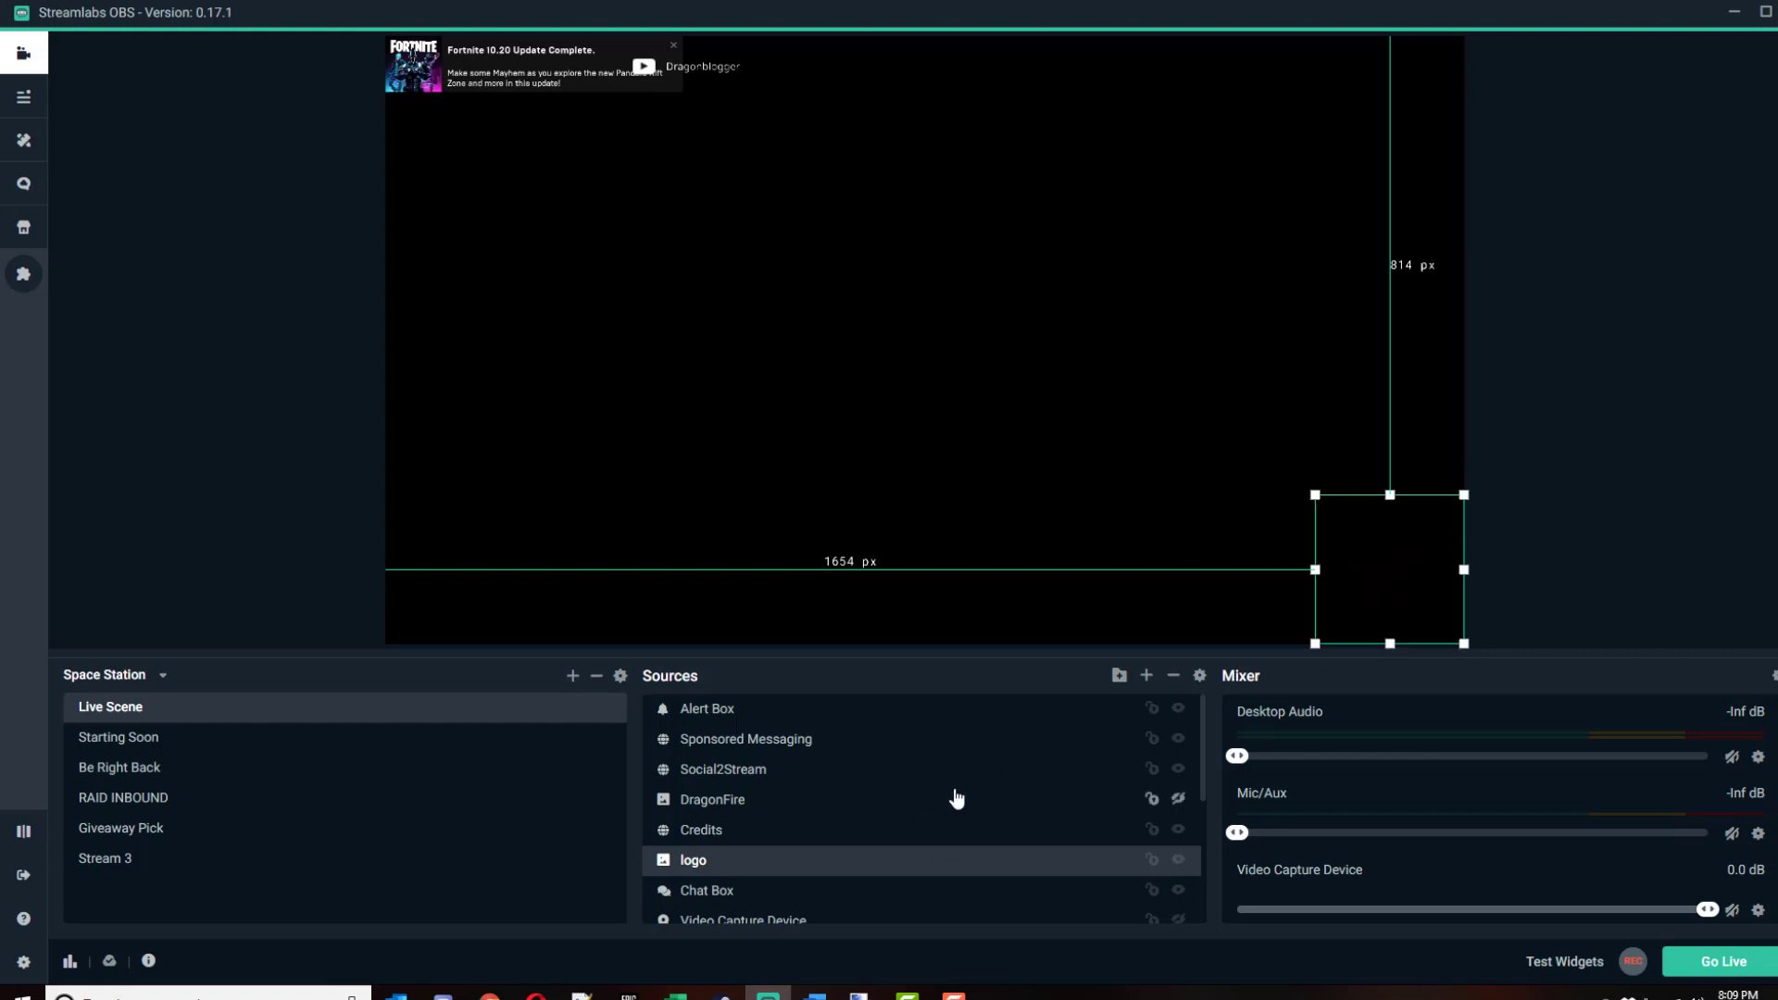
scroll(951, 798, down, 1)
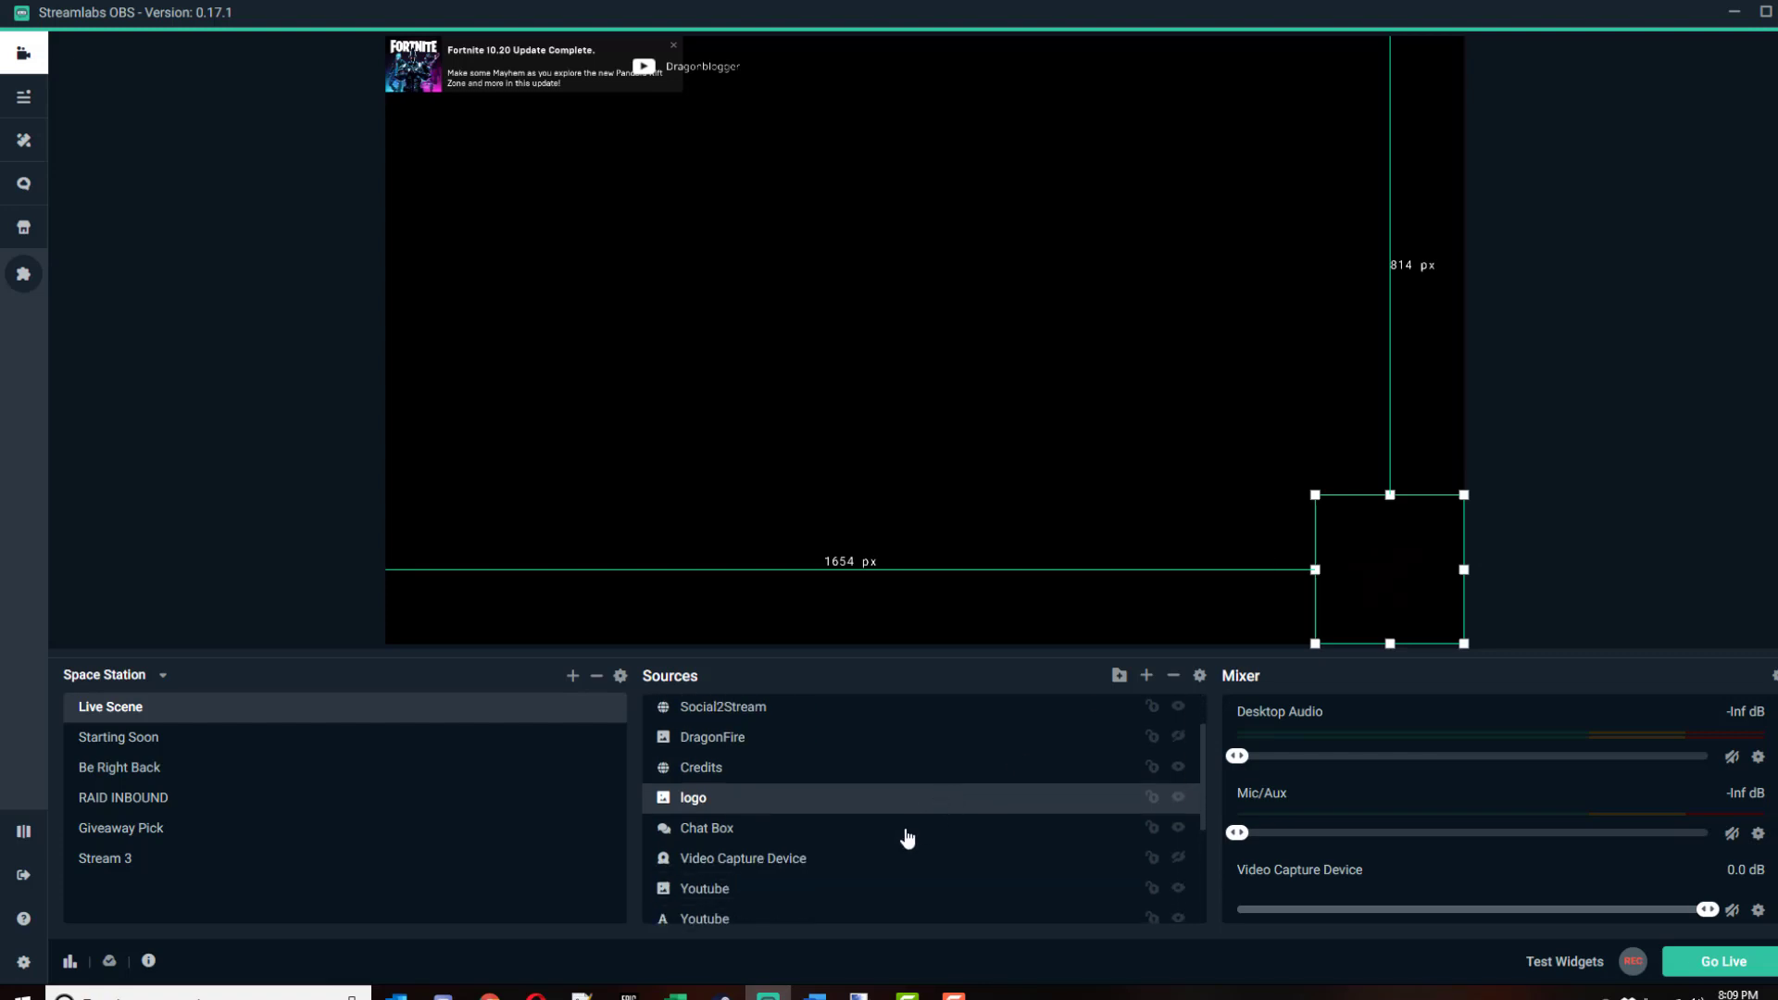
scroll(908, 838, down, 1)
click(803, 808)
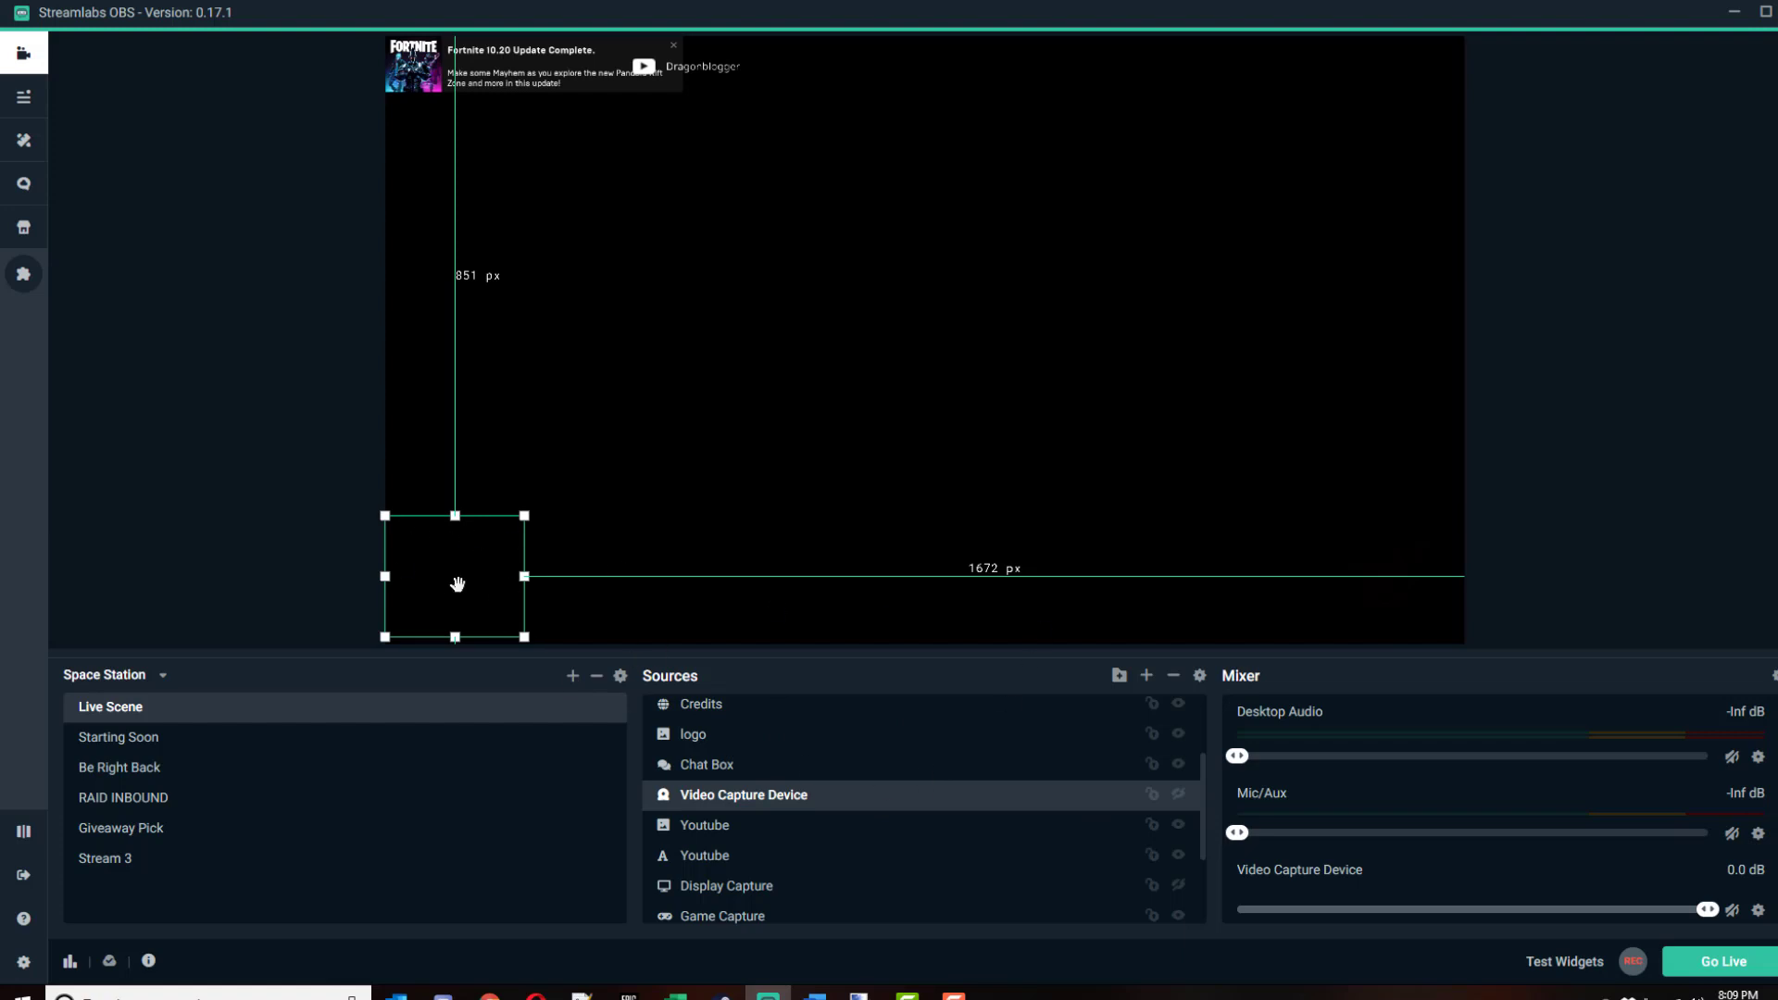
scroll(793, 846, down, 2)
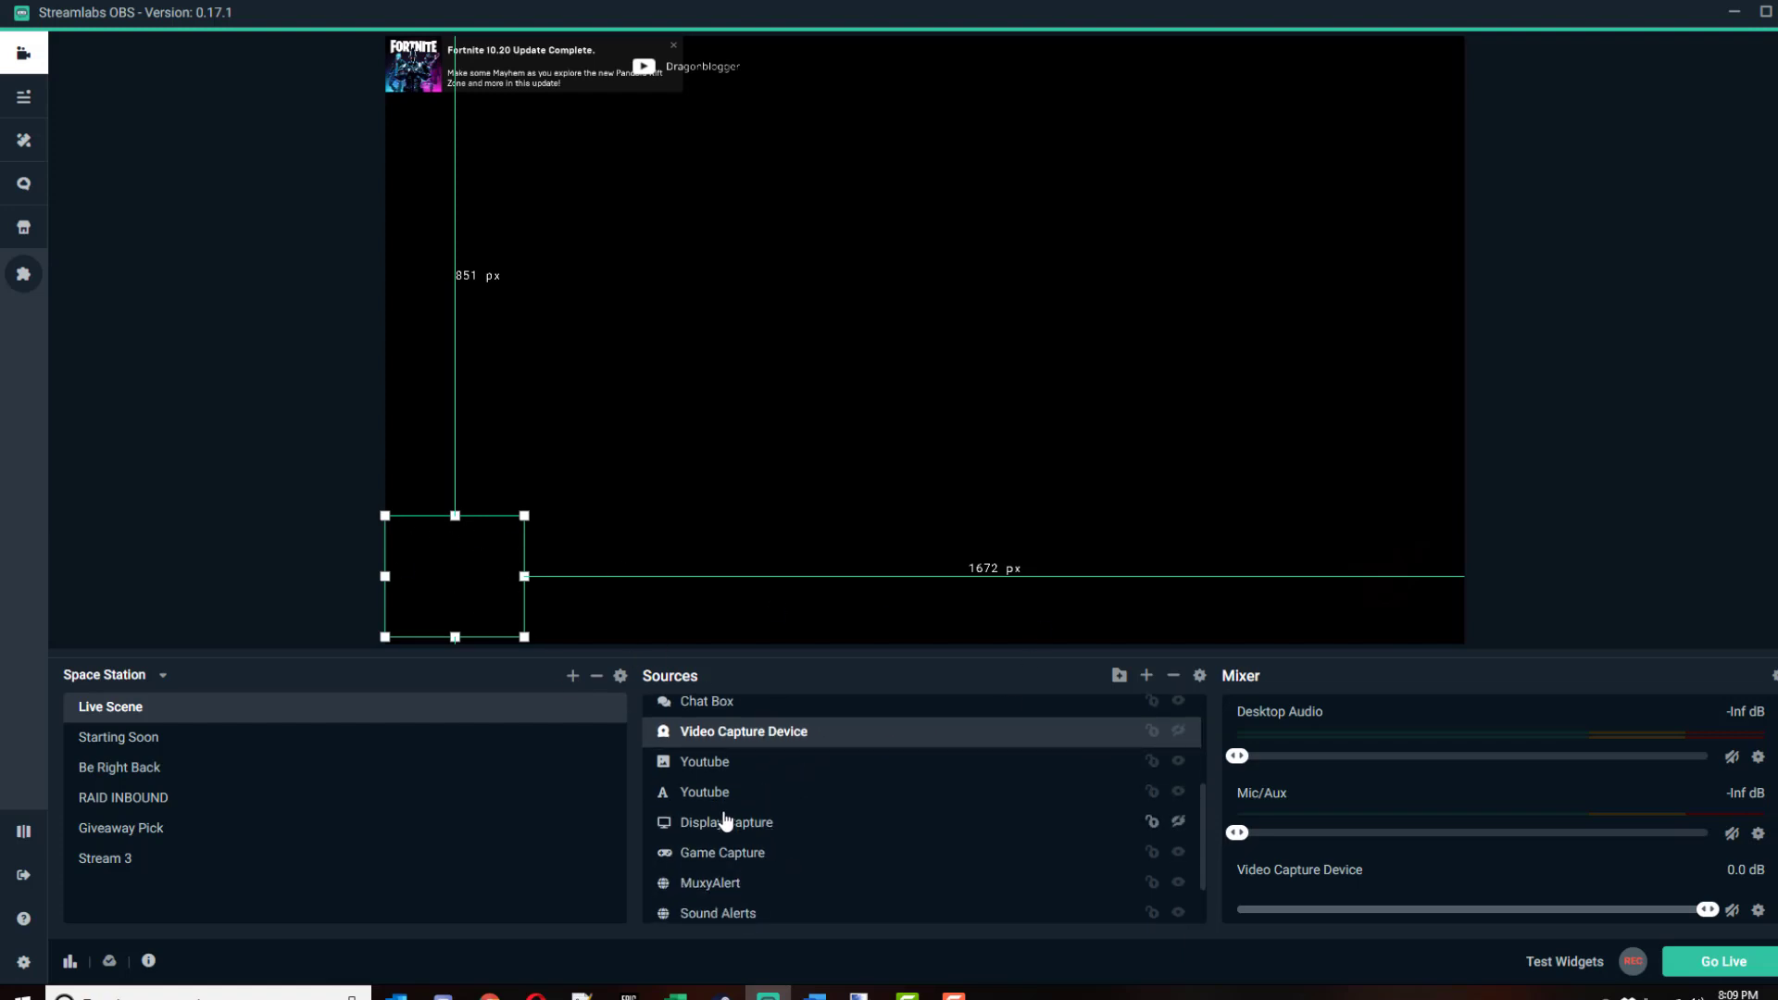
click(724, 774)
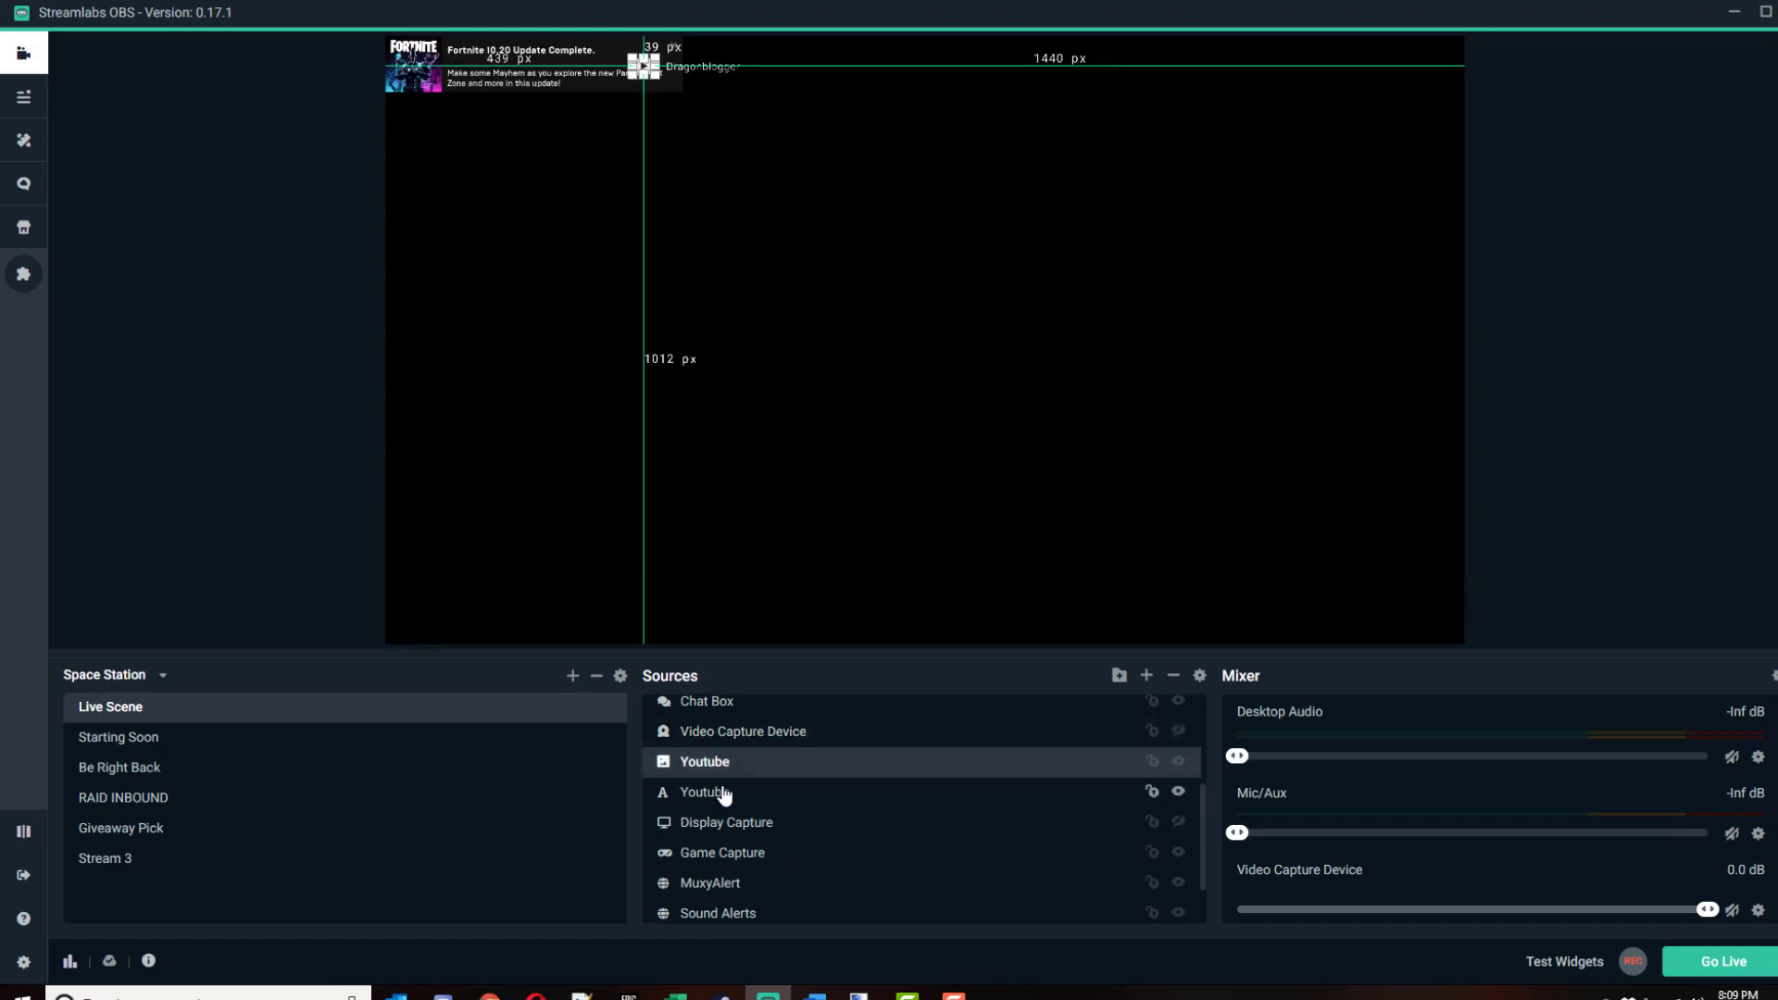
click(725, 793)
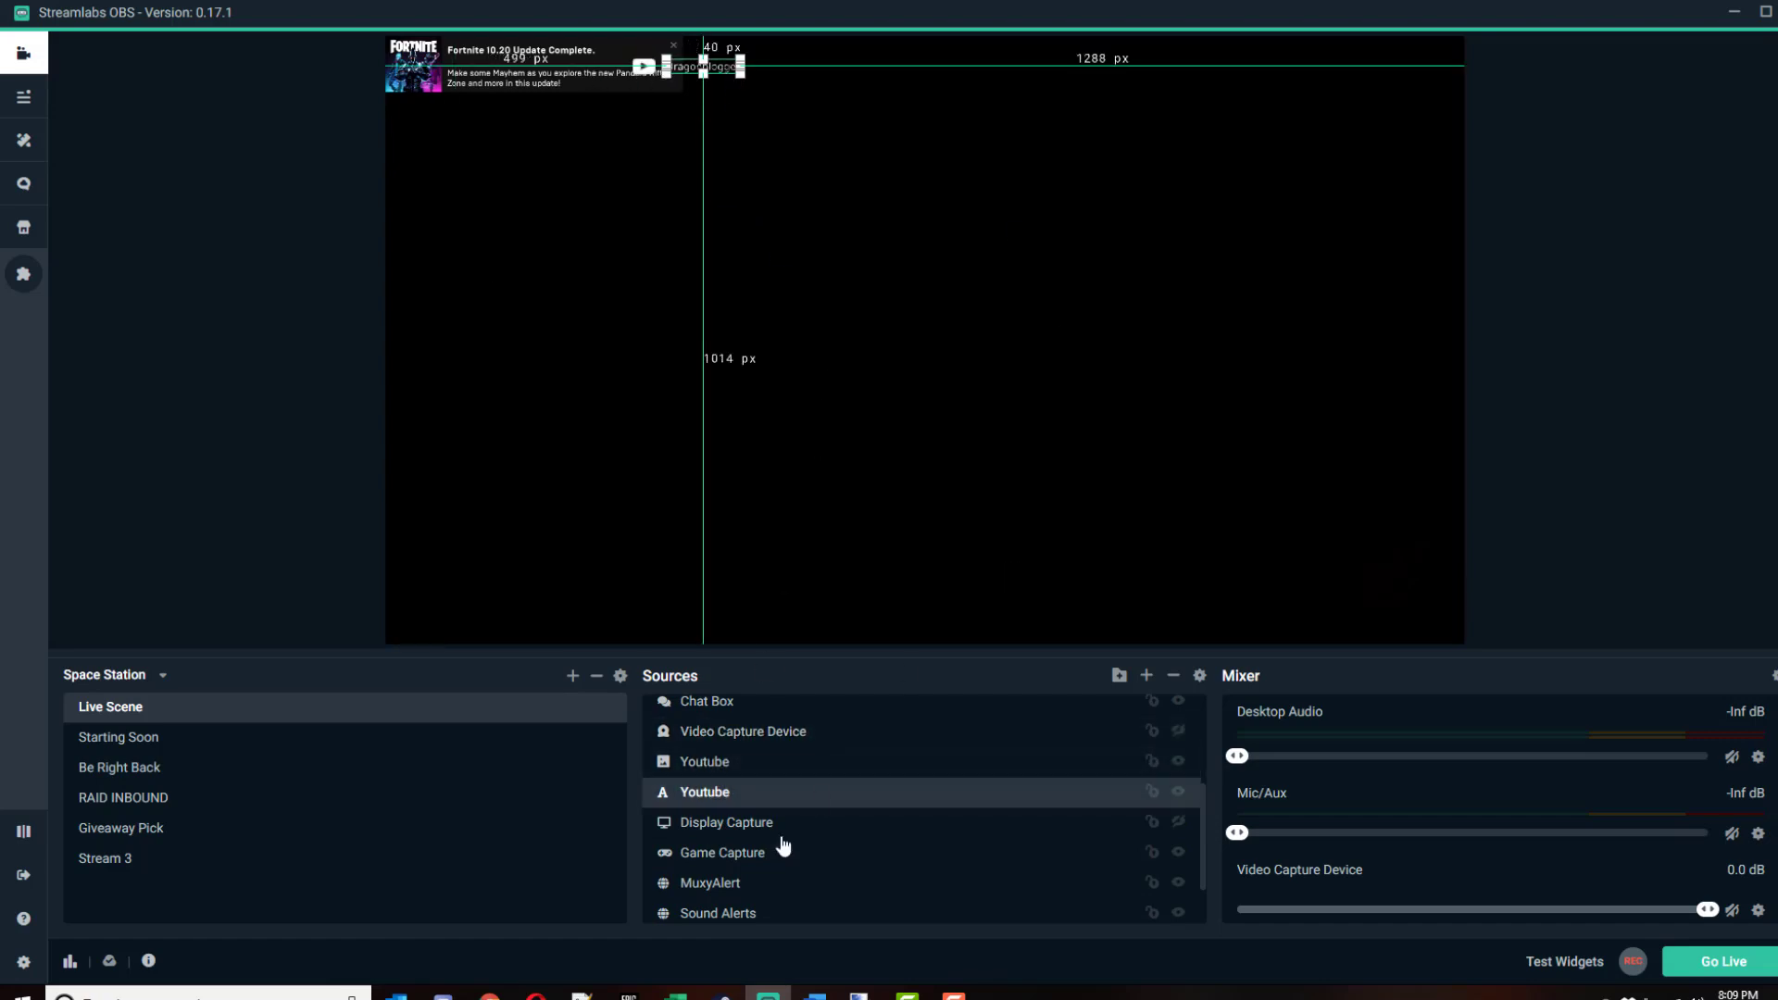
scroll(820, 805, down, 3)
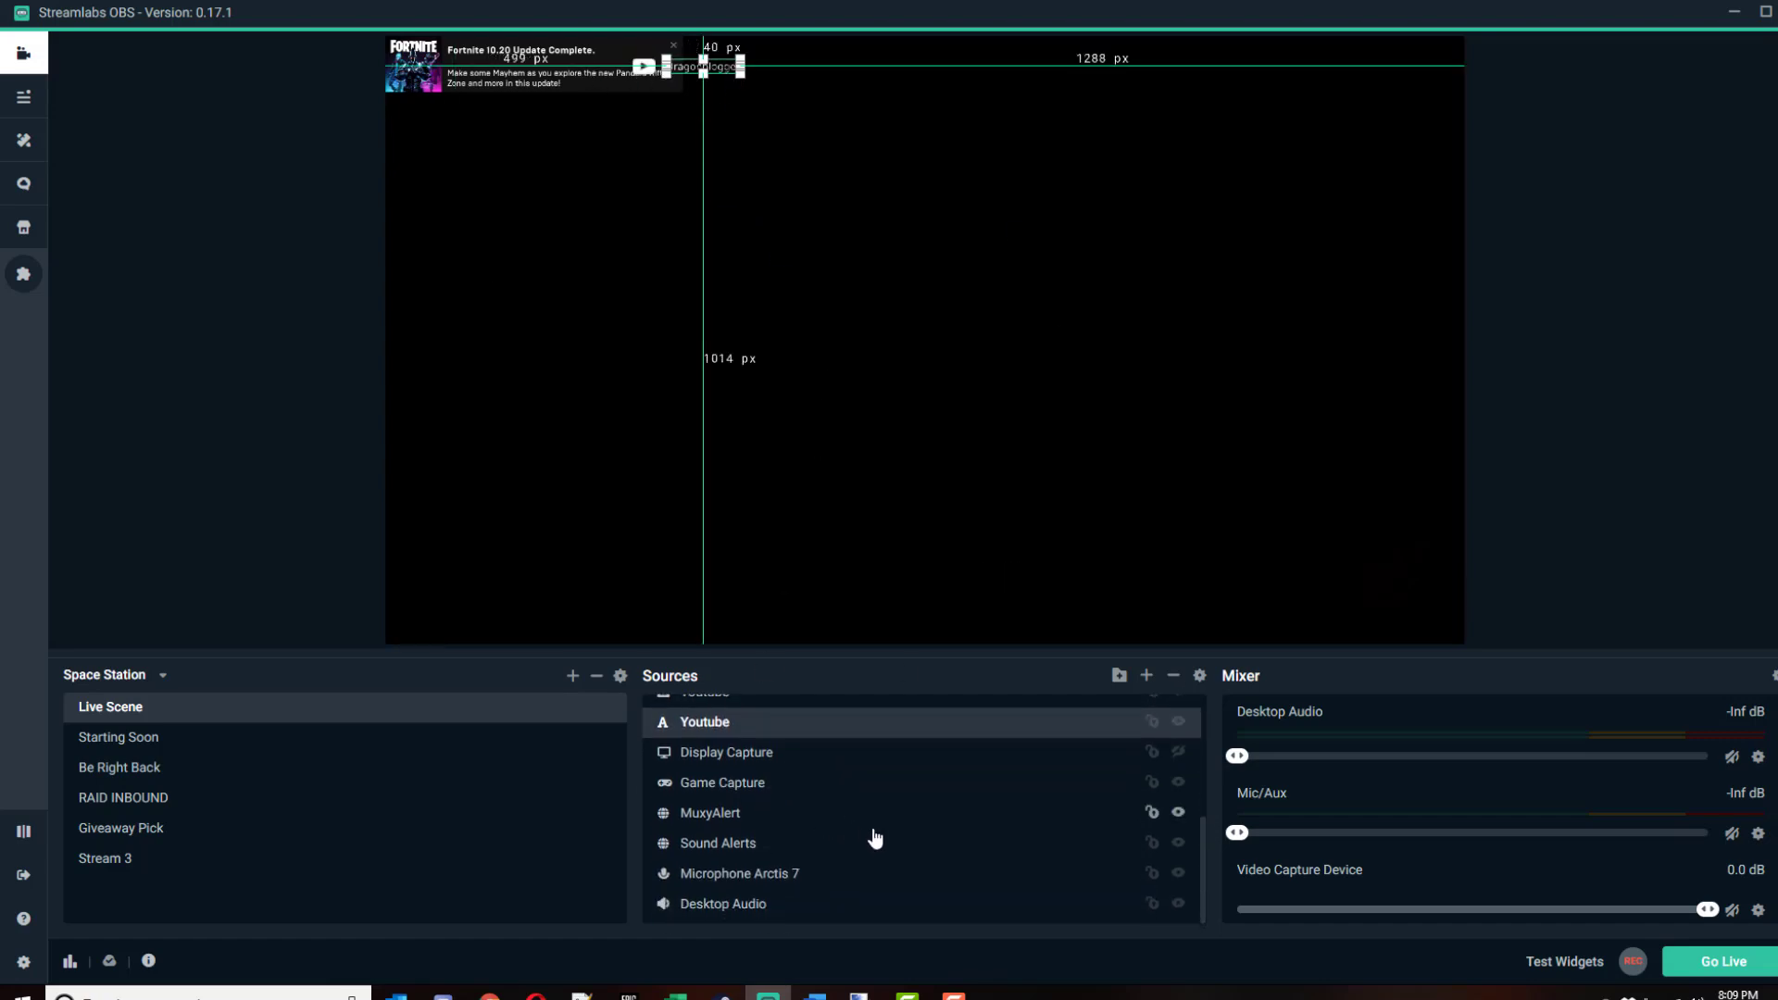
scroll(1066, 836, up, 5)
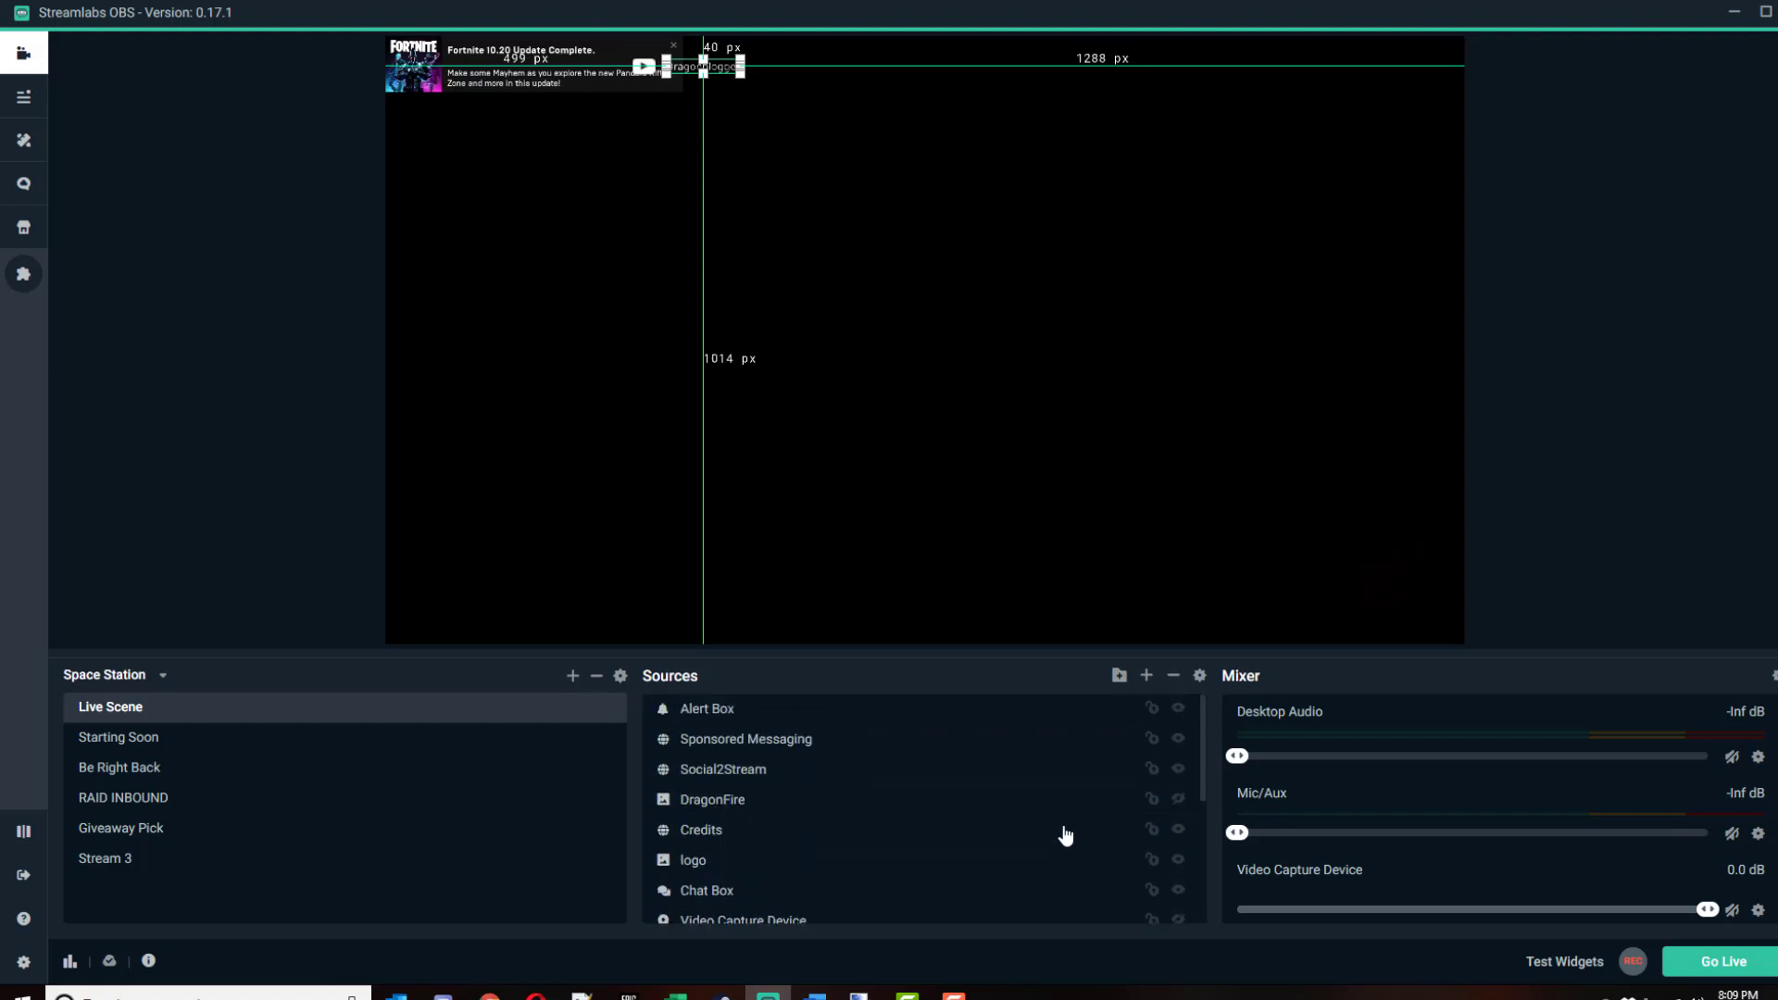
click(82, 856)
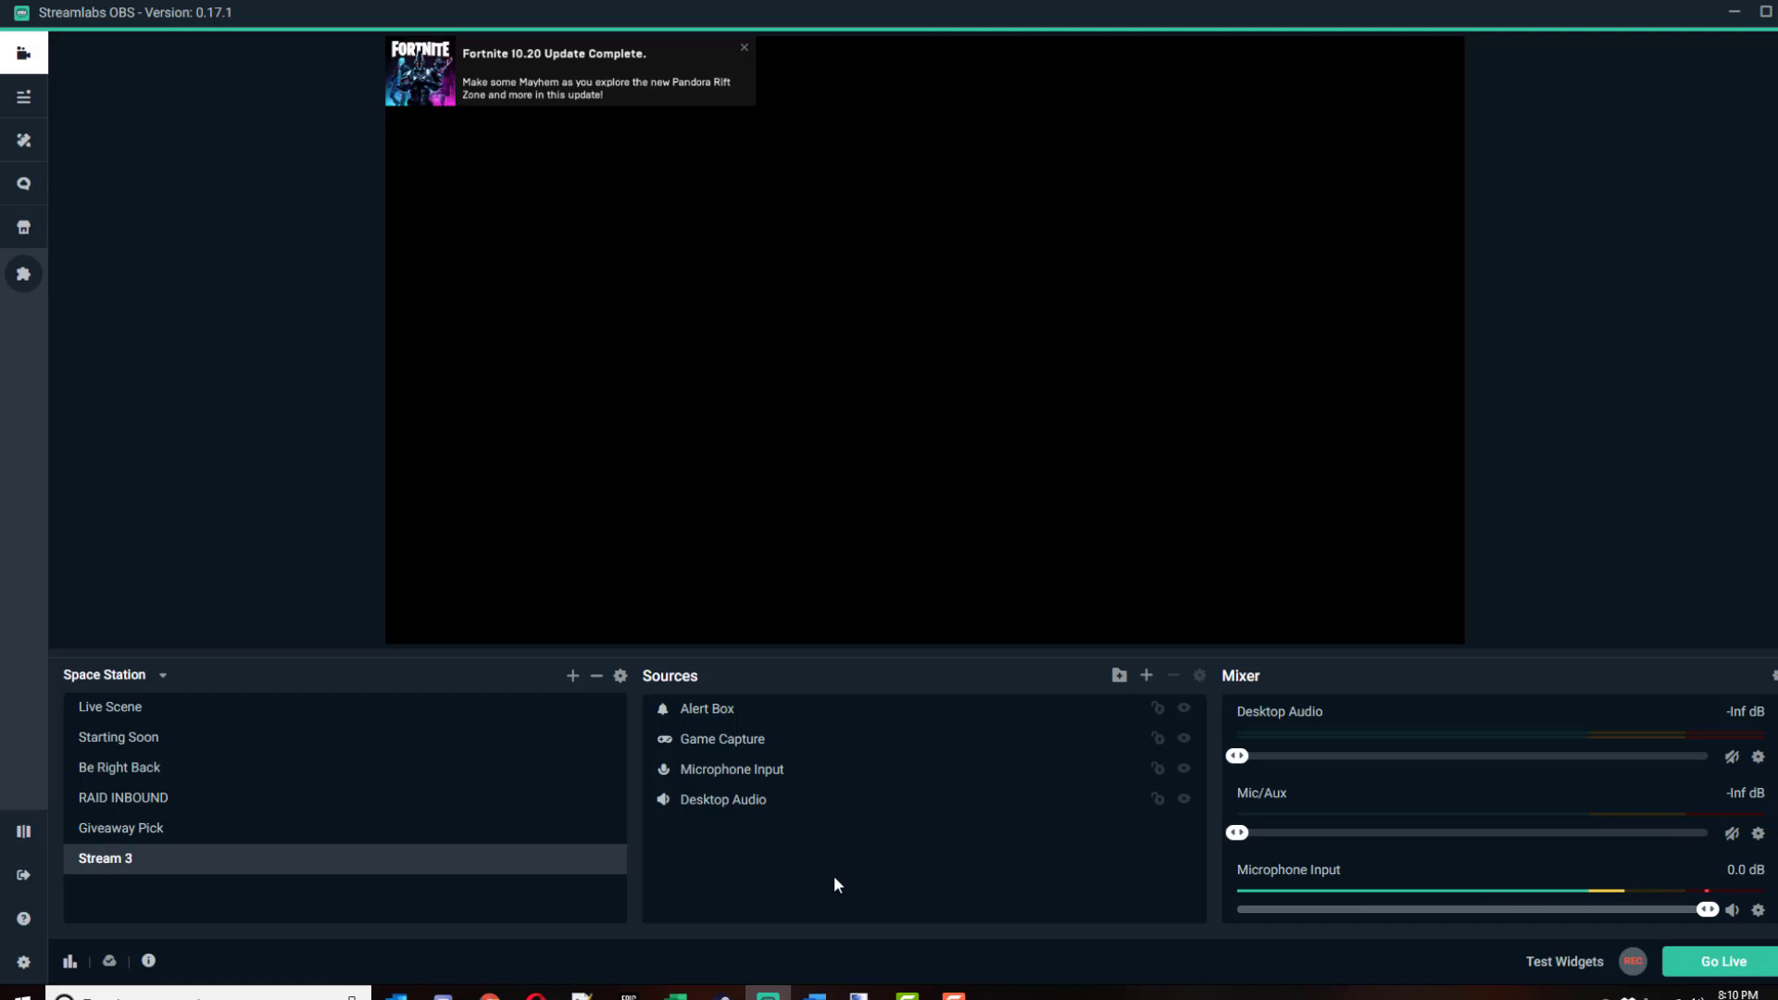
- Select Stream 3's Alert Box, then show the Starting Soon scene and browse its sources
click(724, 712)
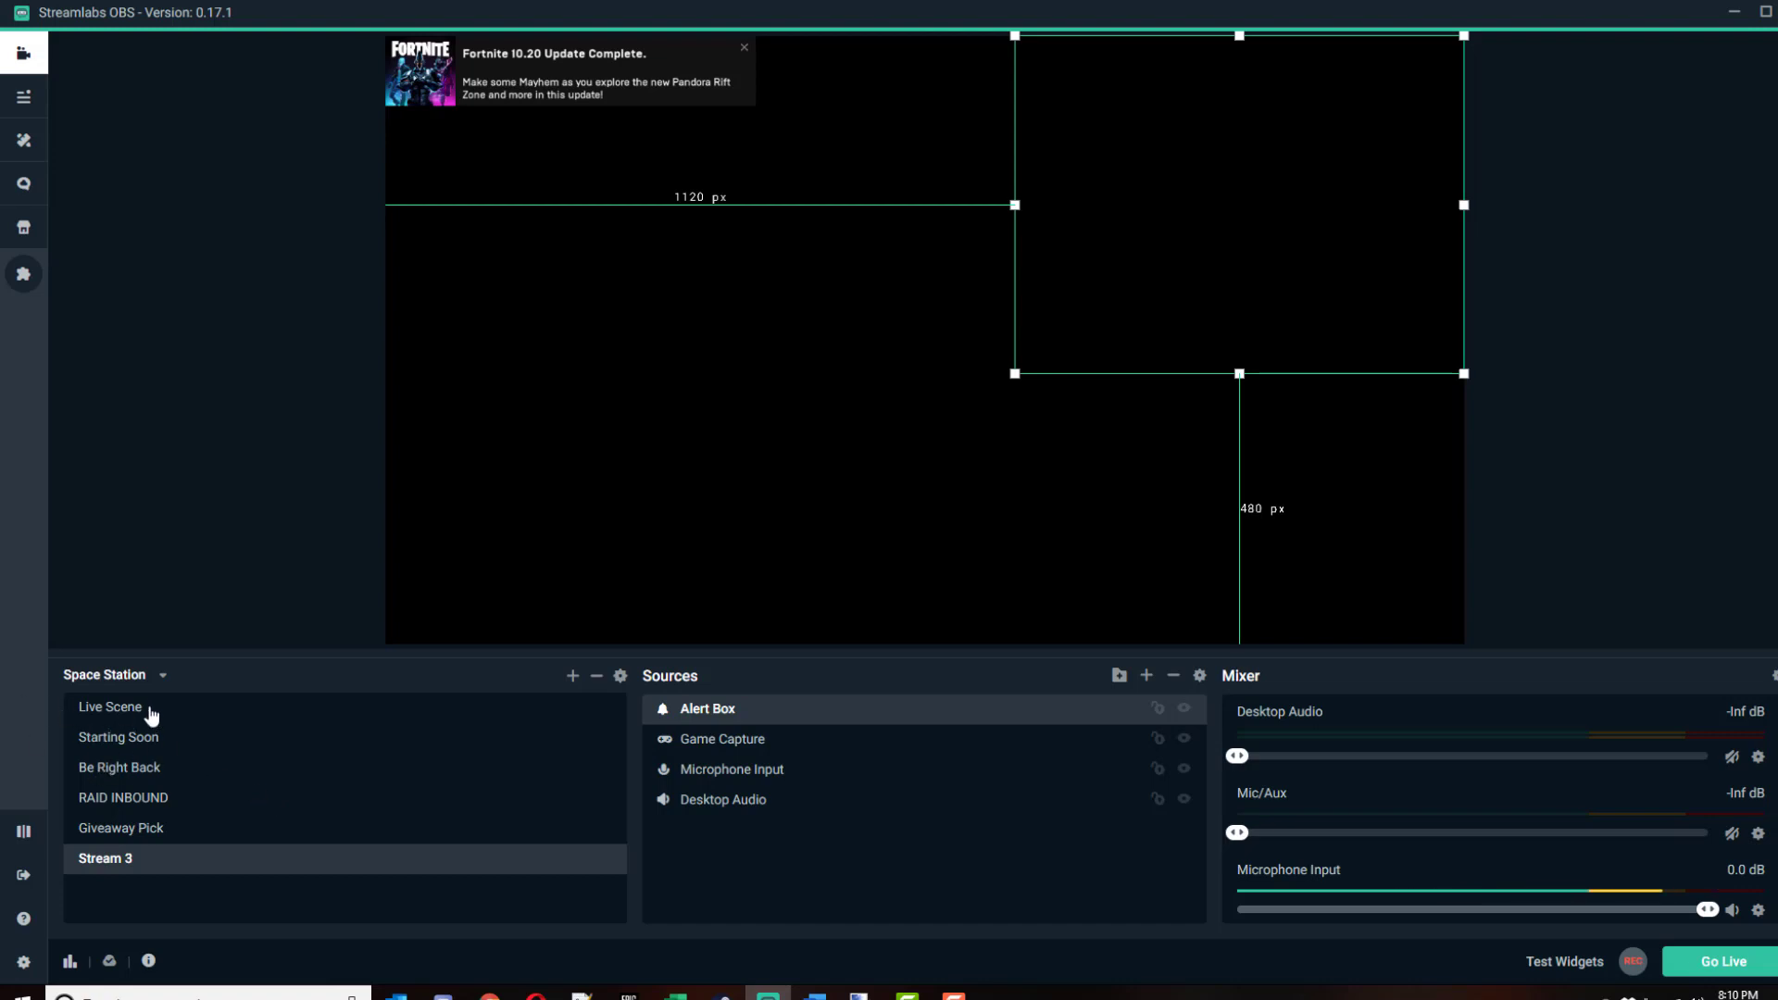
click(139, 738)
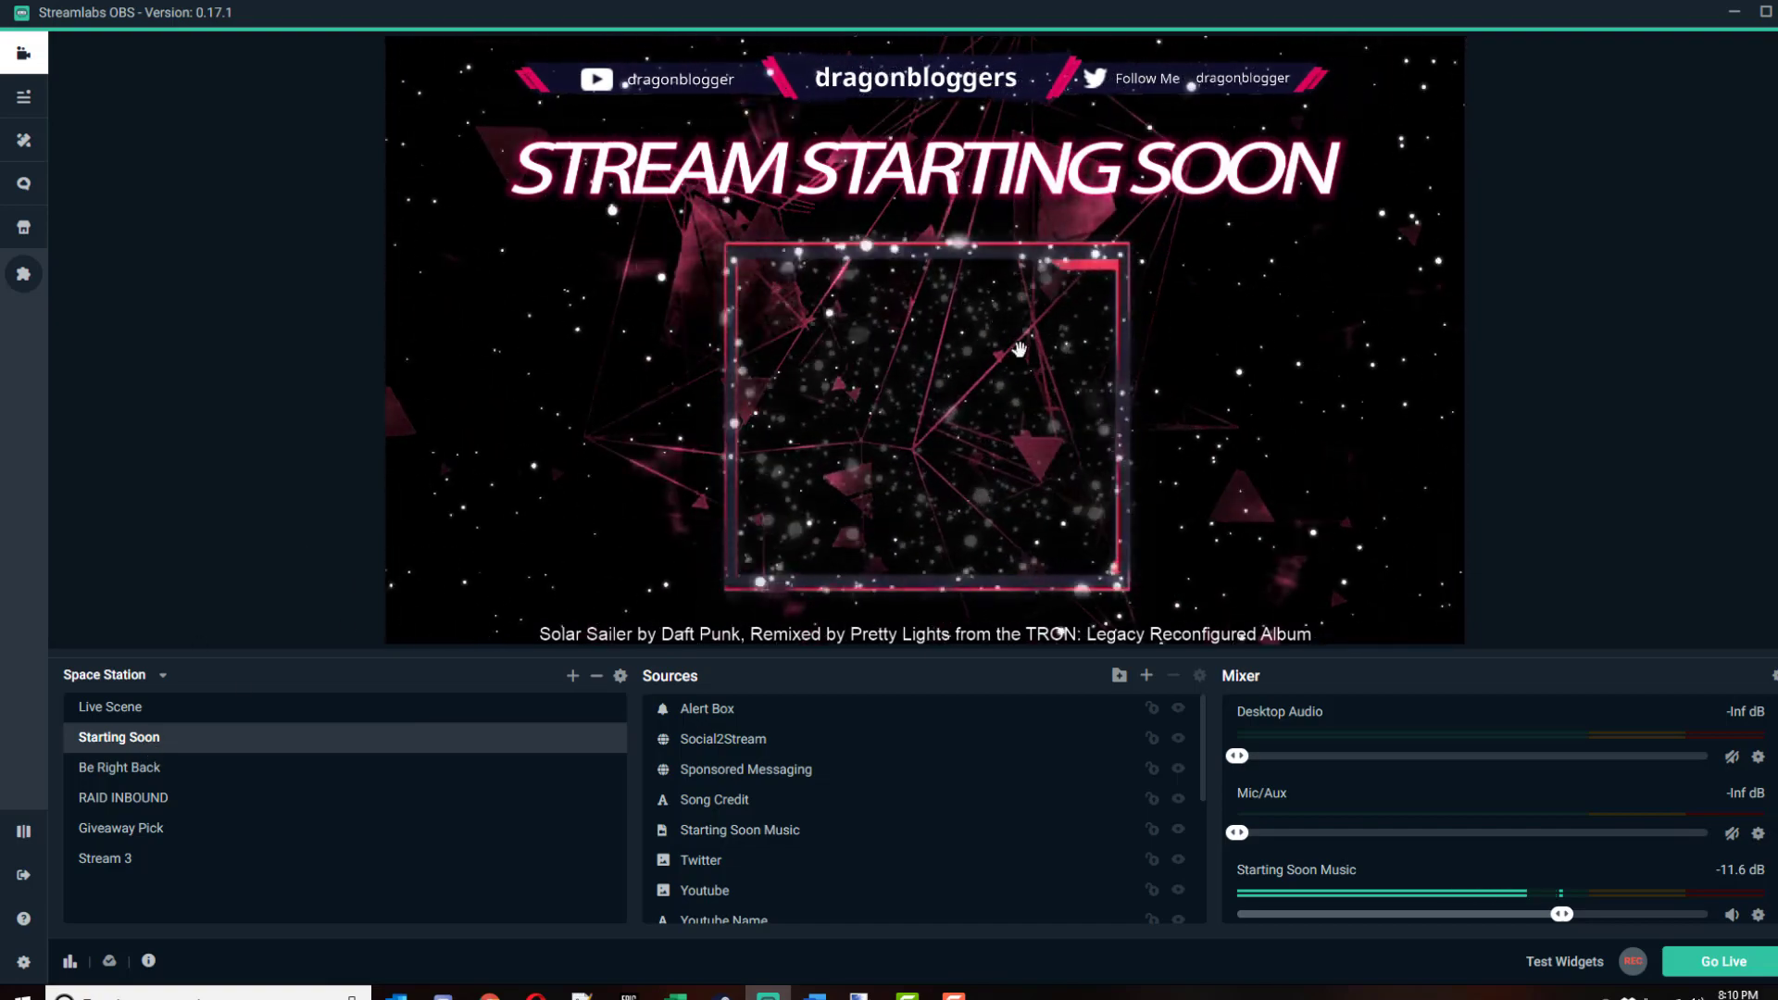
scroll(755, 875, down, 3)
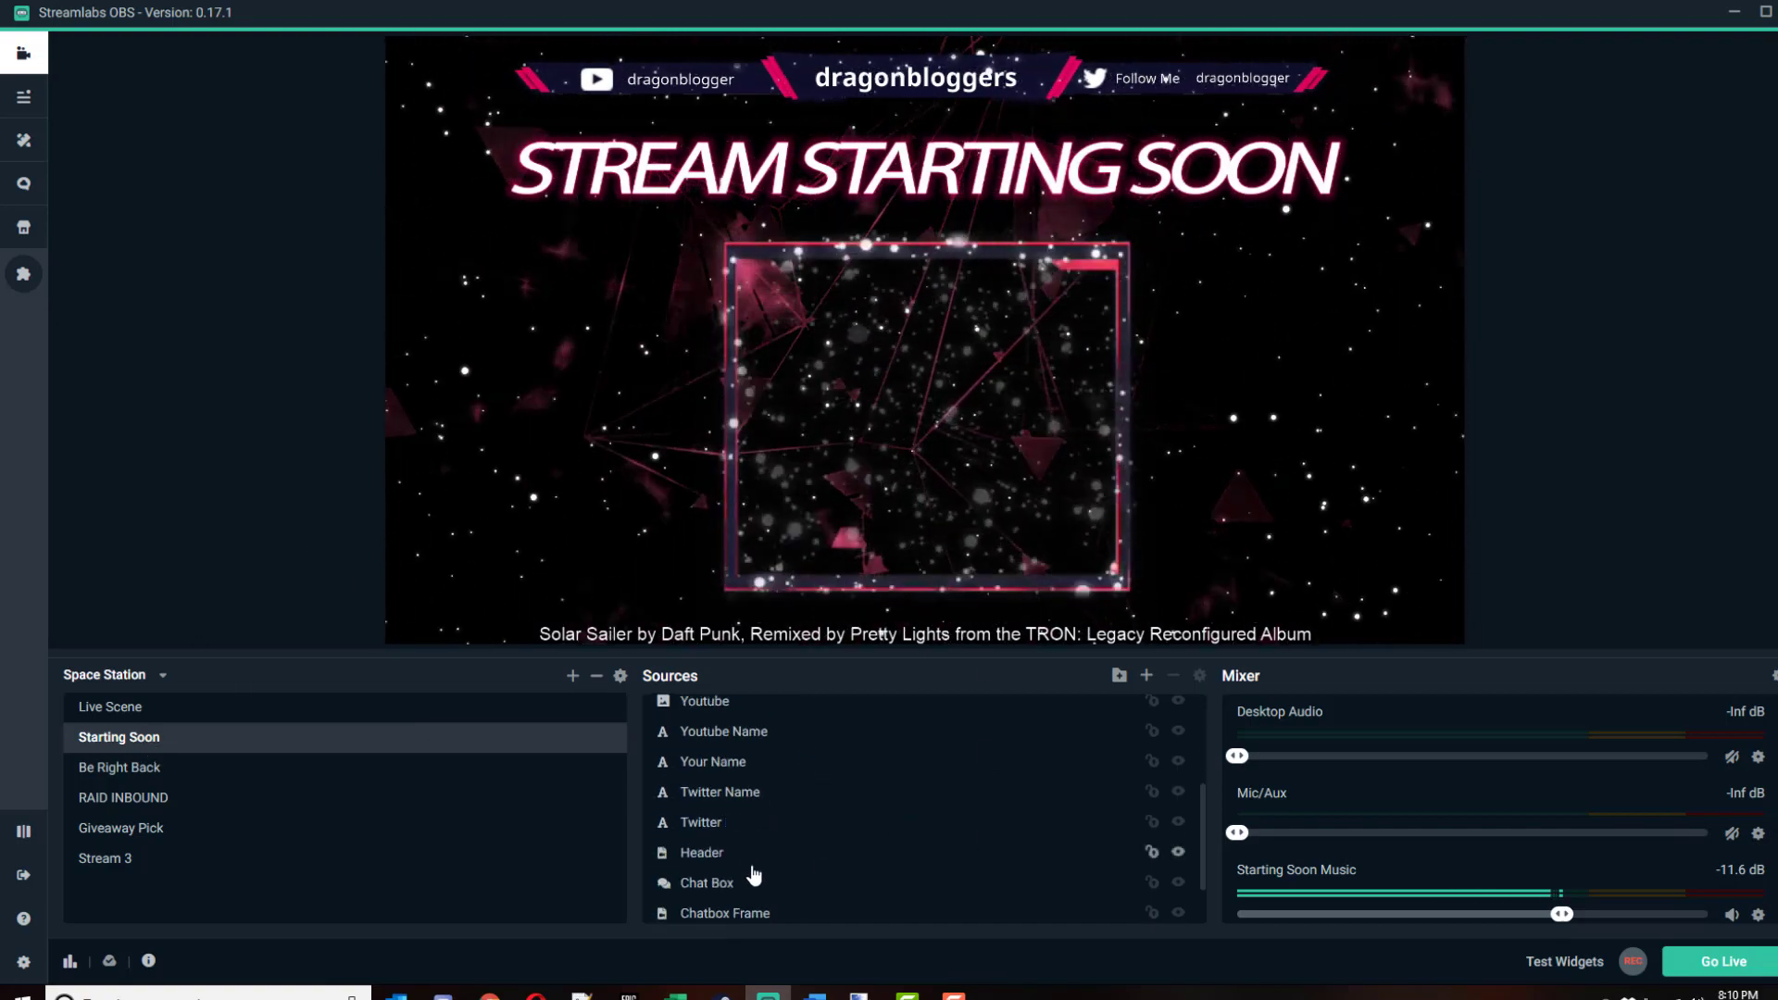
scroll(755, 875, down, 2)
scroll(755, 875, up, 5)
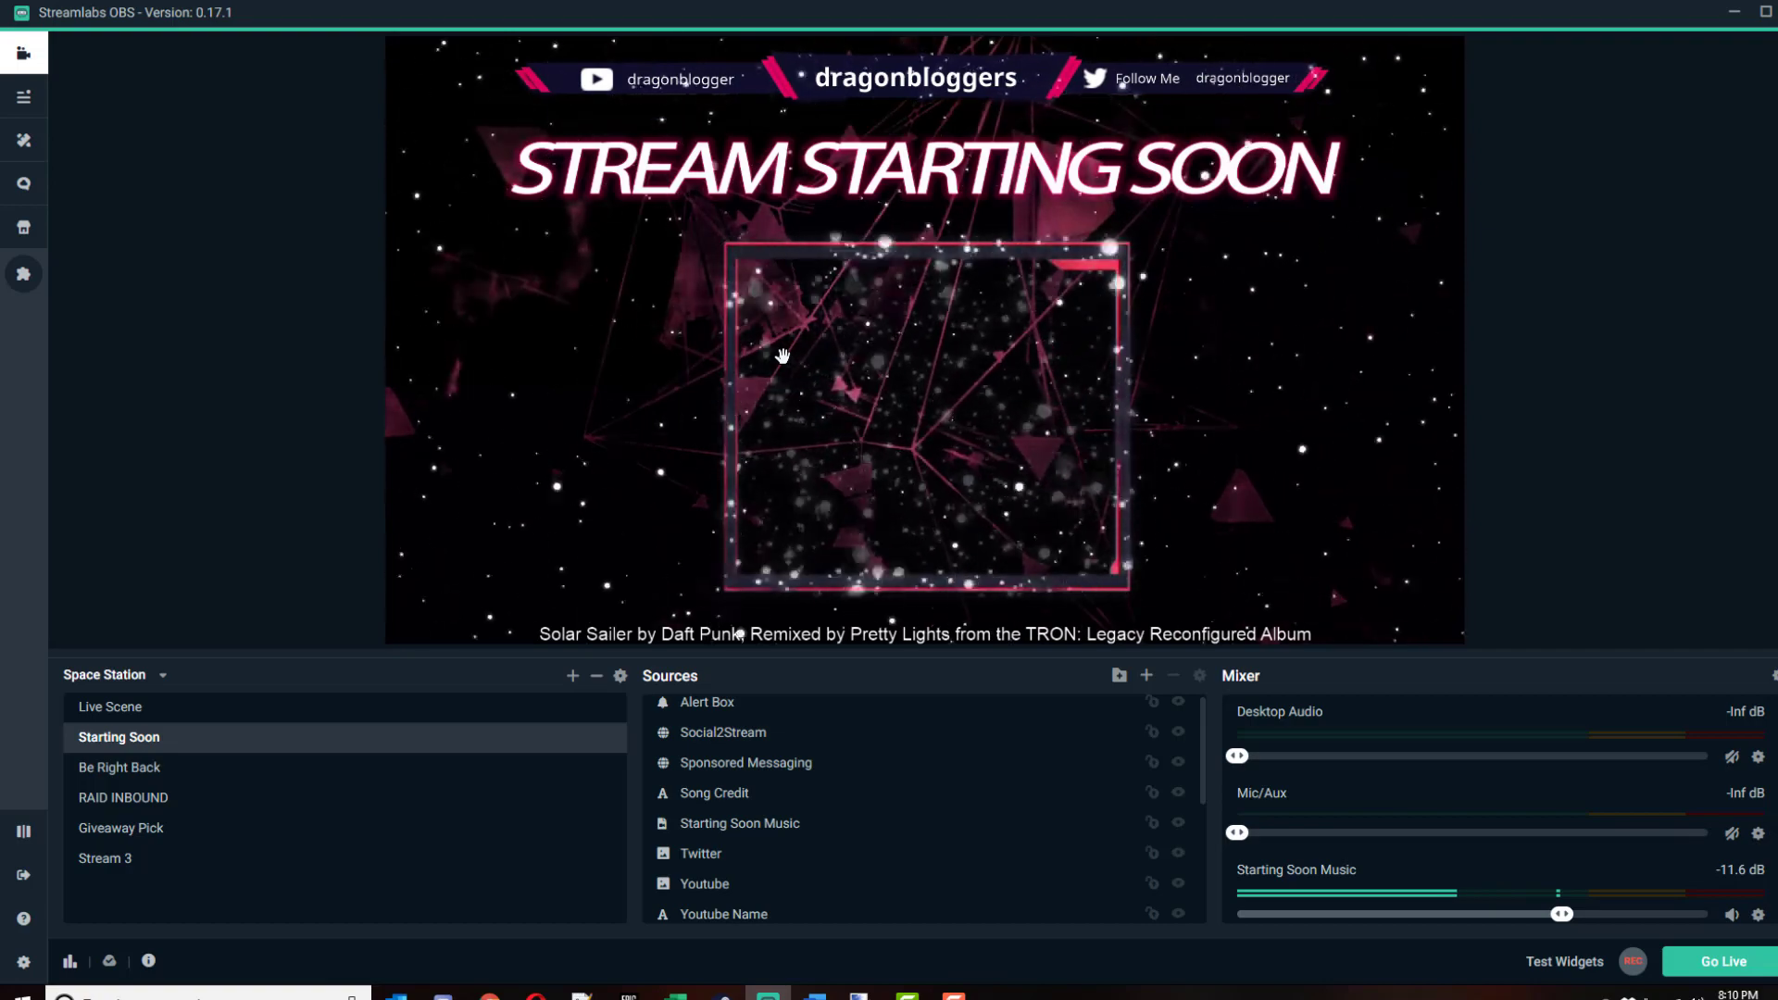
- In Be Right Back, select the Sponsored Messaging overlay and the bottom-centre source
click(139, 776)
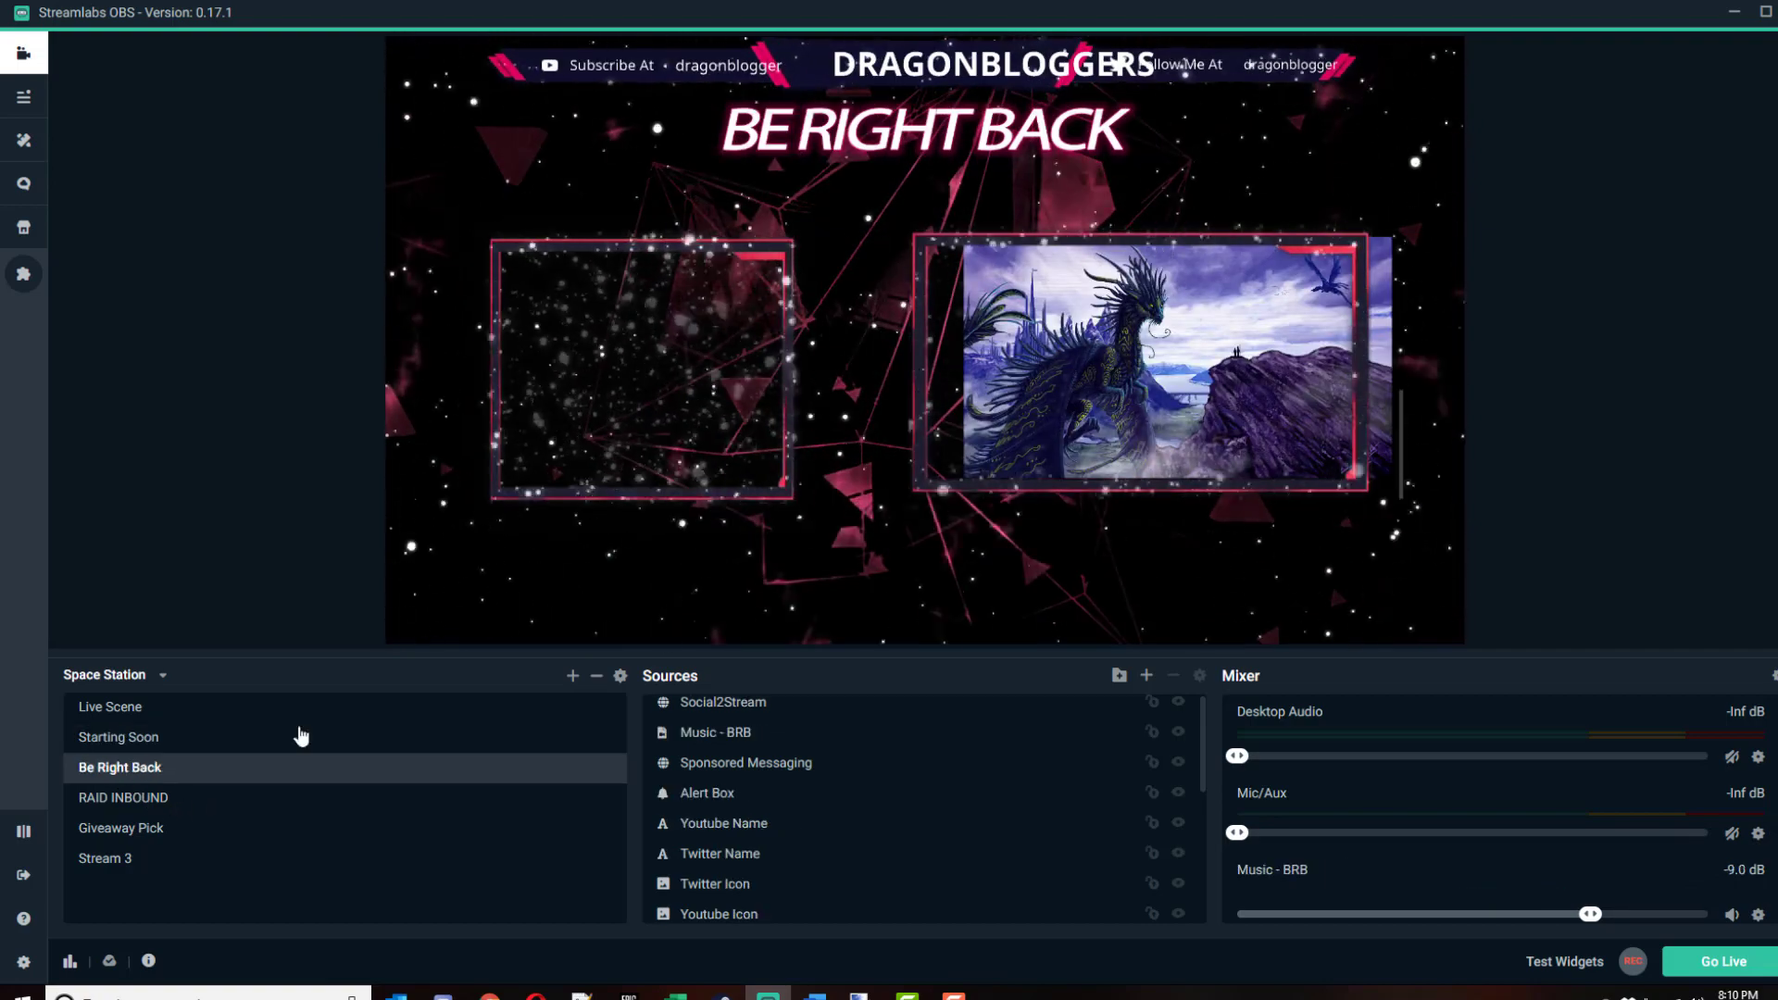
click(1164, 432)
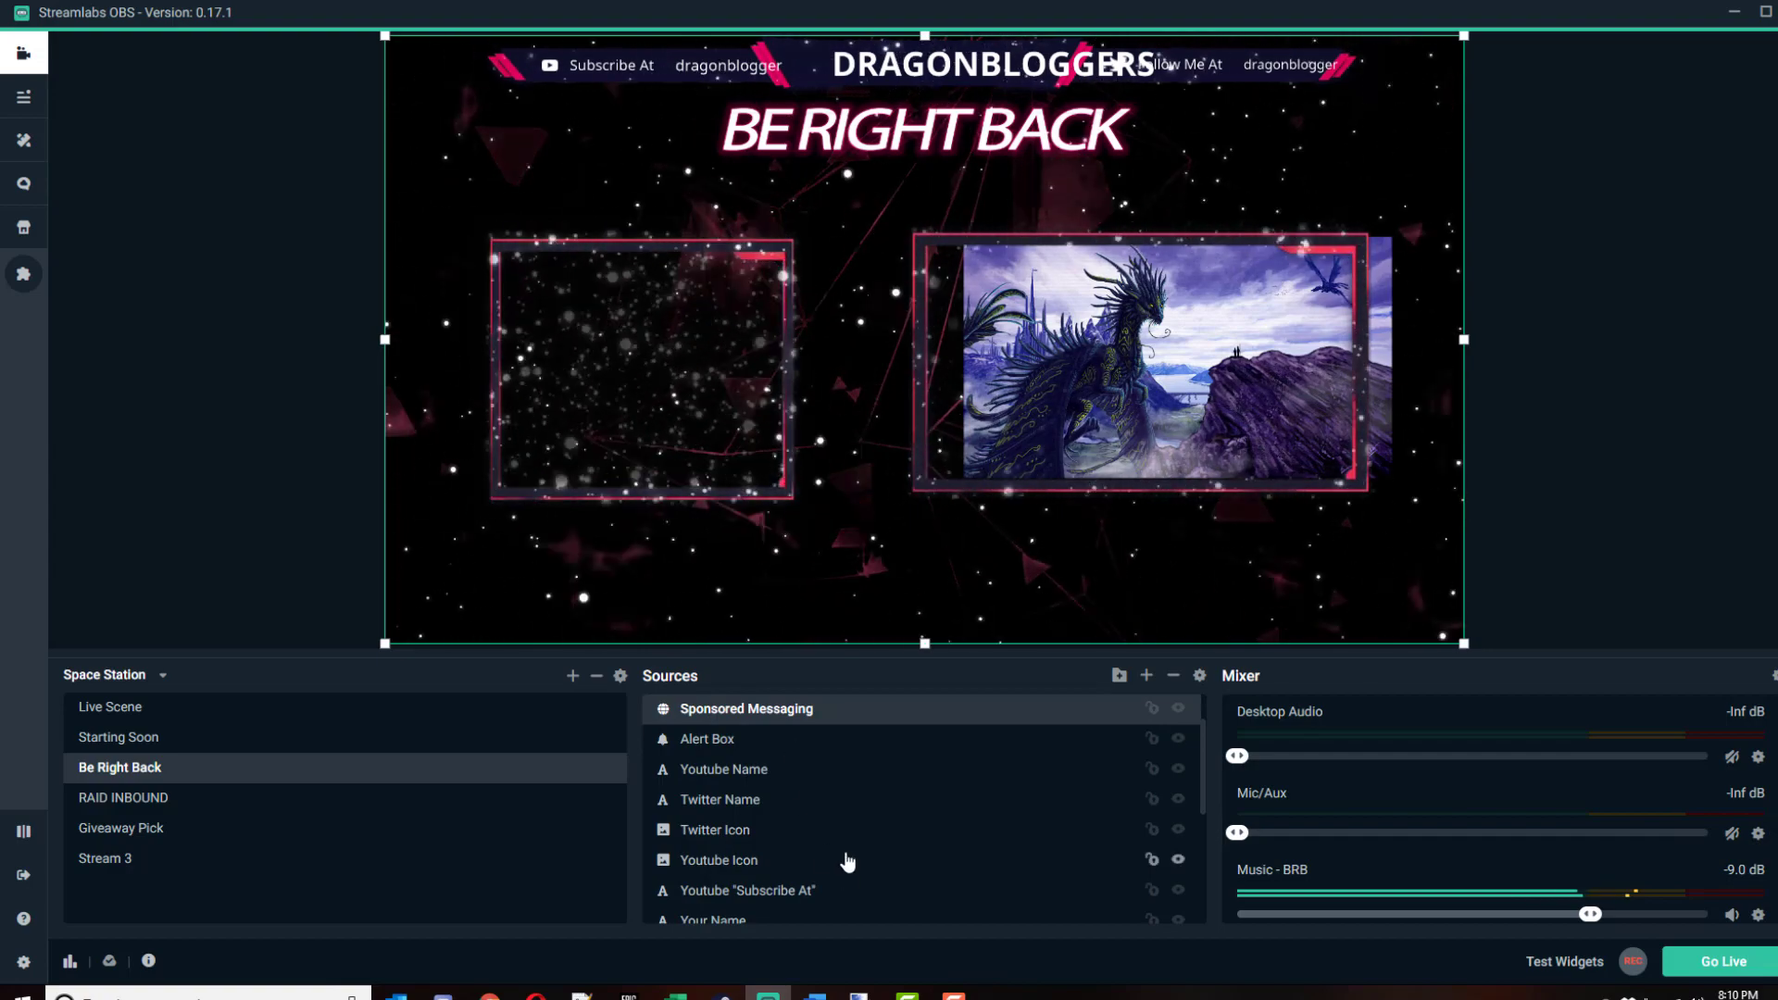
scroll(847, 861, down, 3)
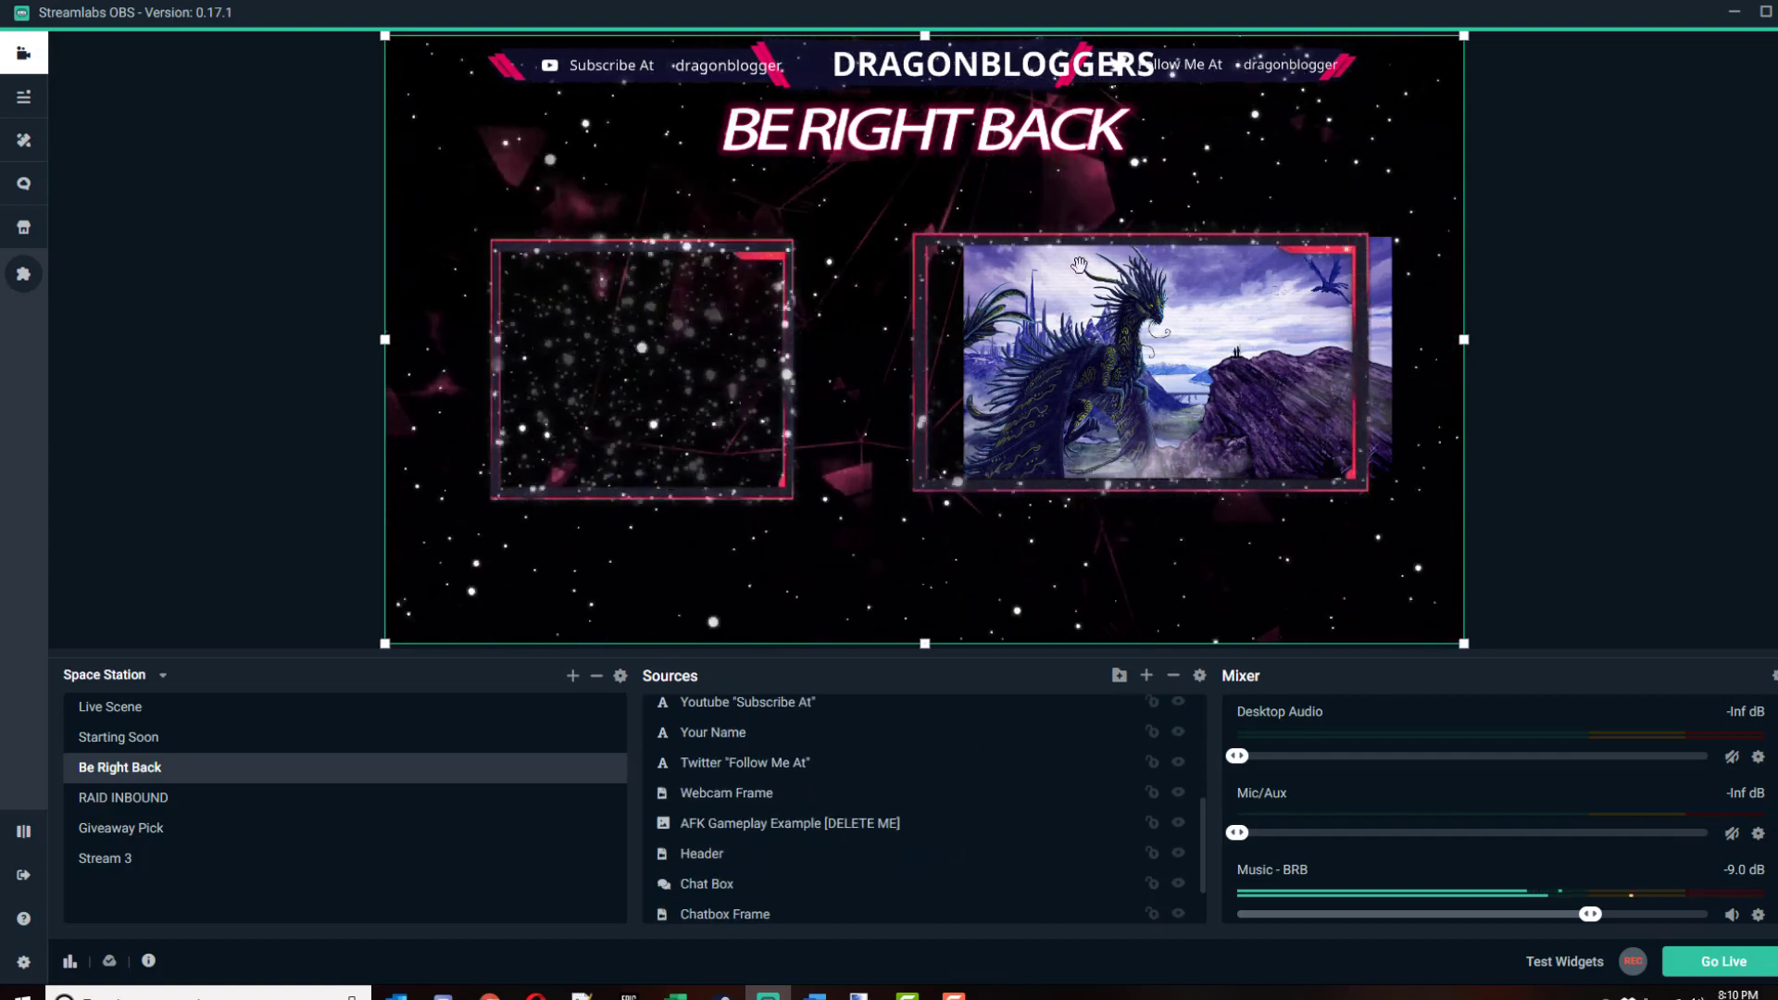
scroll(782, 875, down, 2)
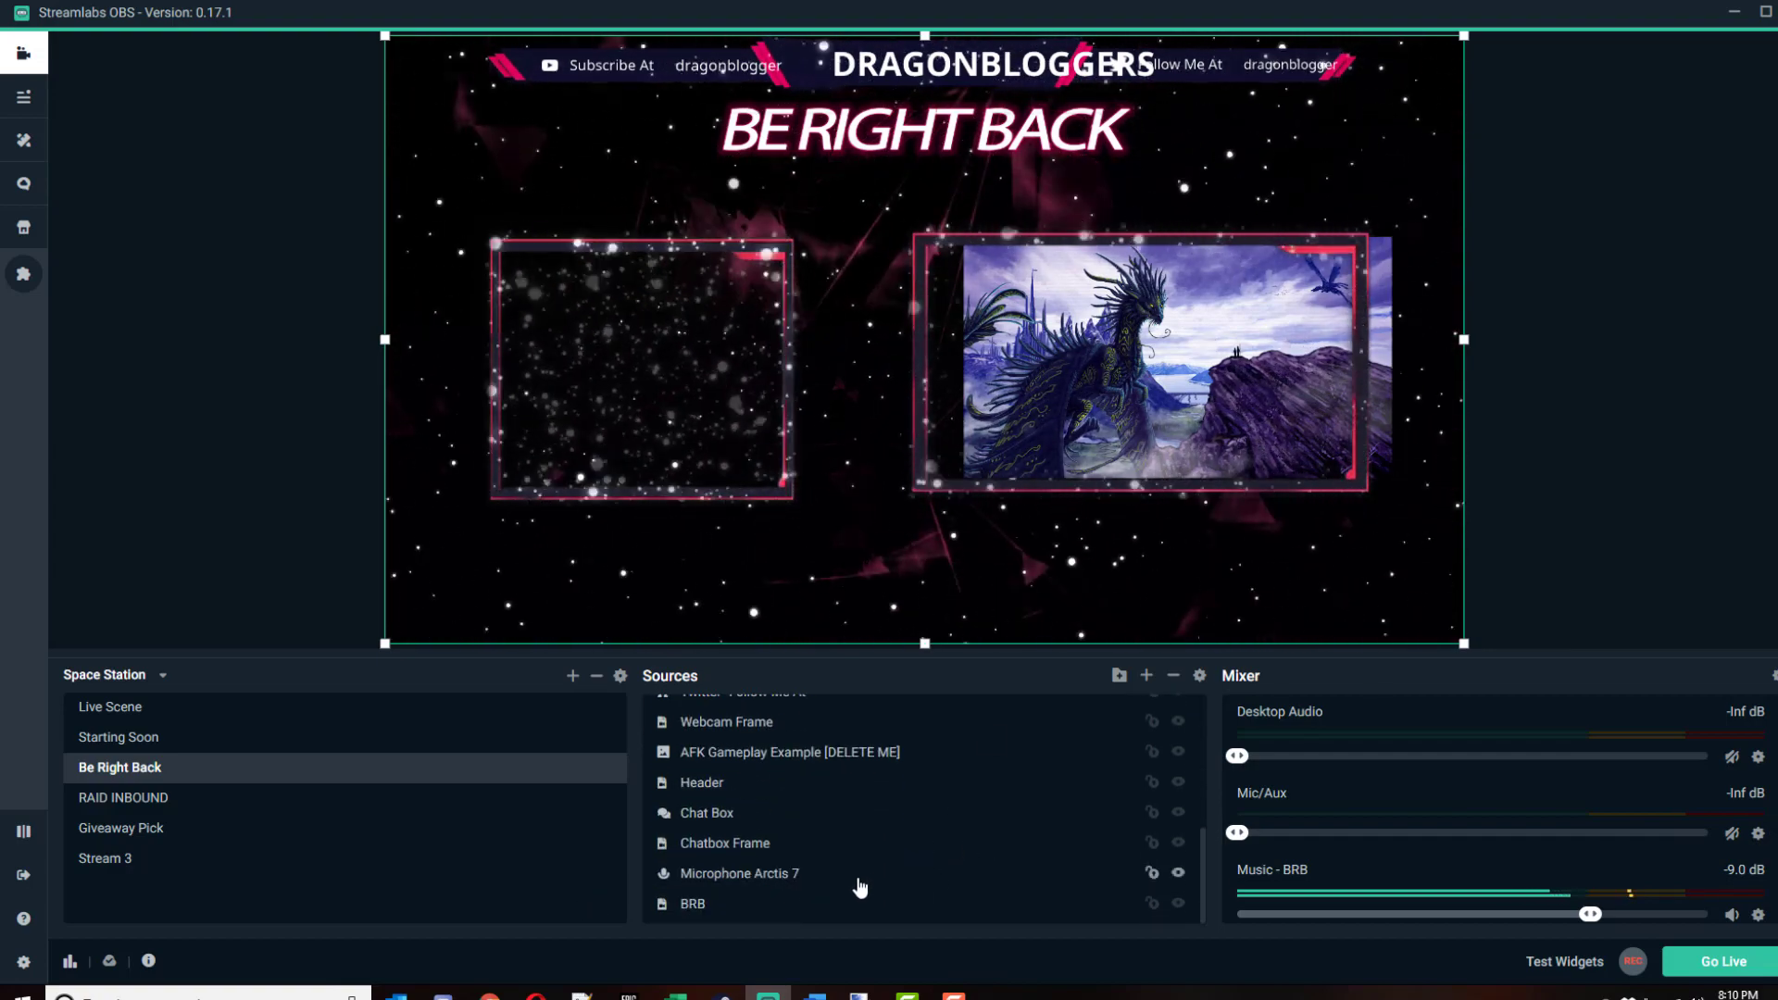
scroll(857, 885, up, 5)
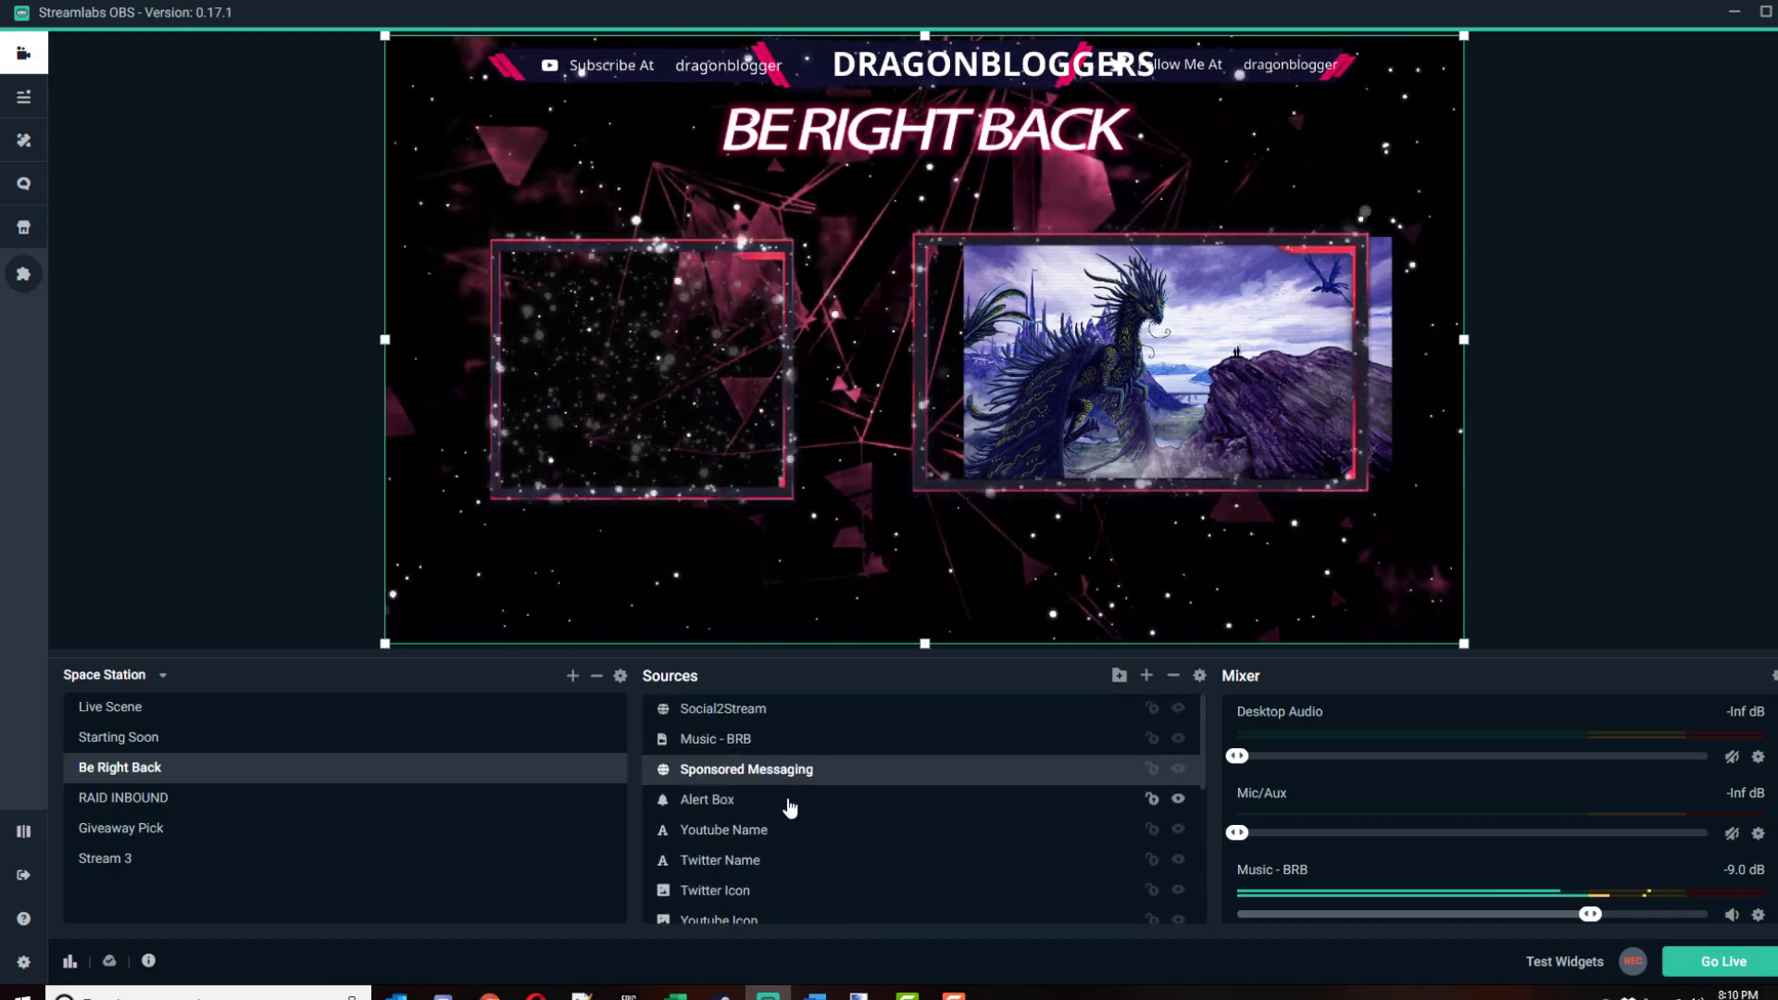
click(767, 739)
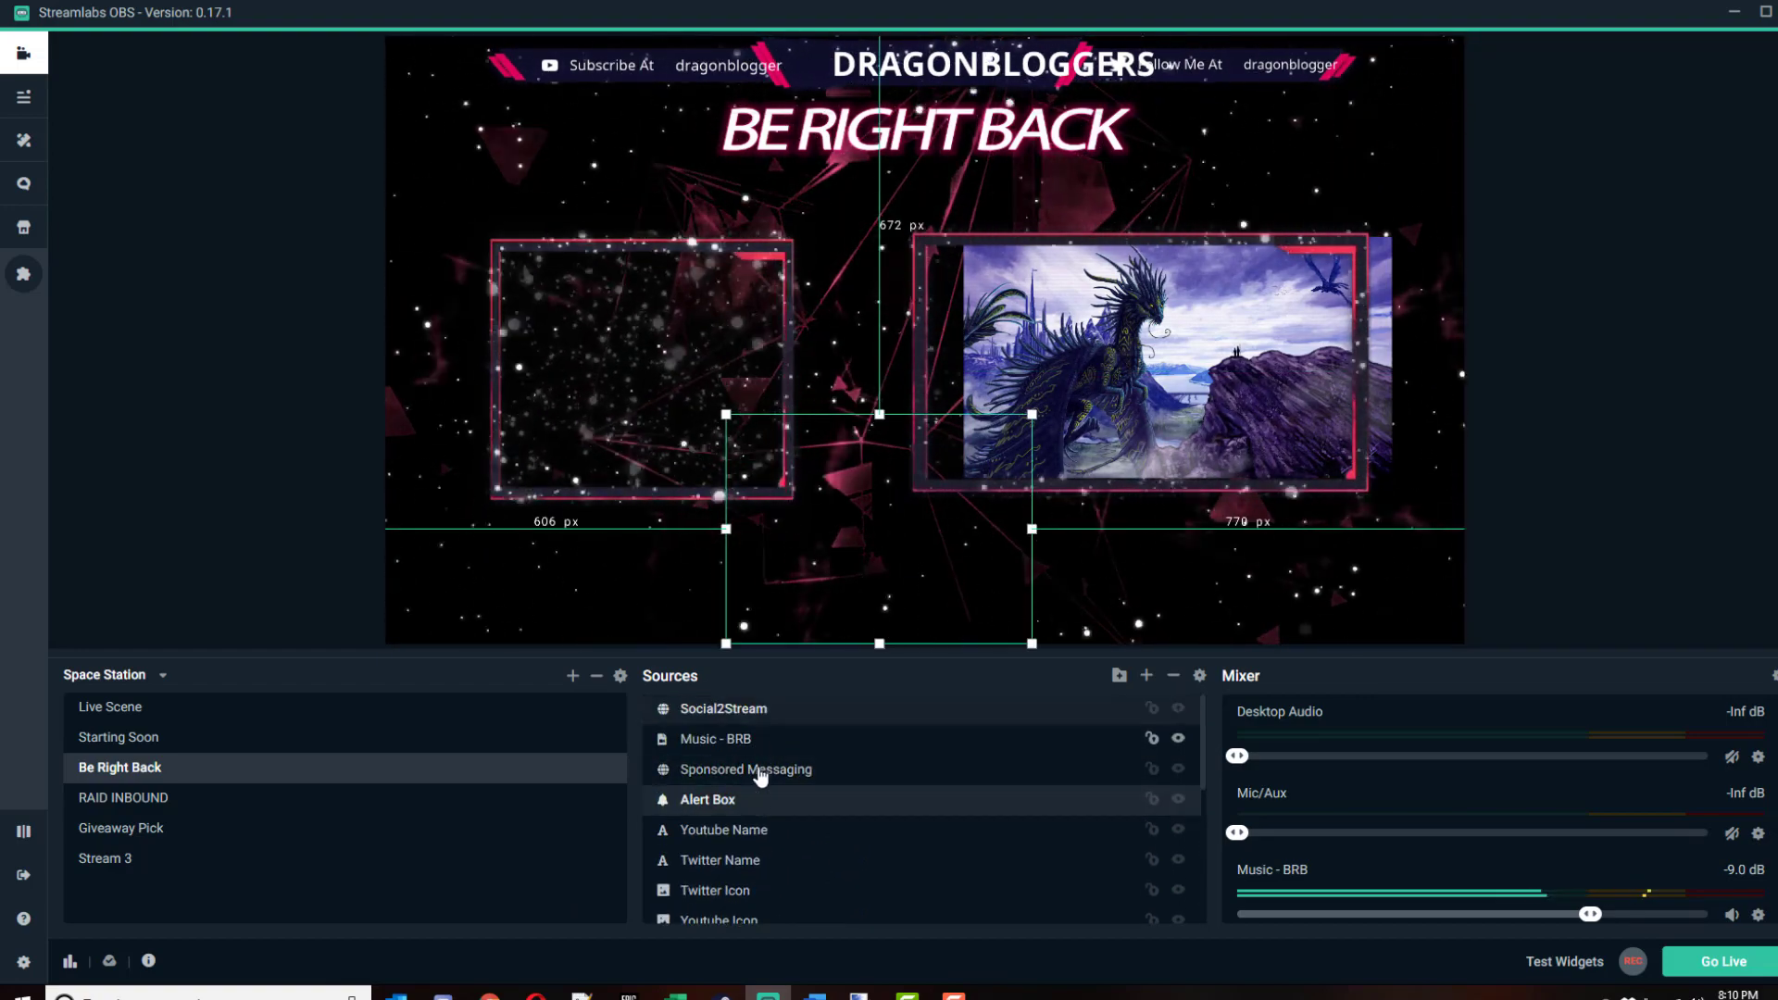
- Select the Webcam Frame and the dragon image in the right frame, then switch to RAID INBOUND
scroll(769, 864, down, 3)
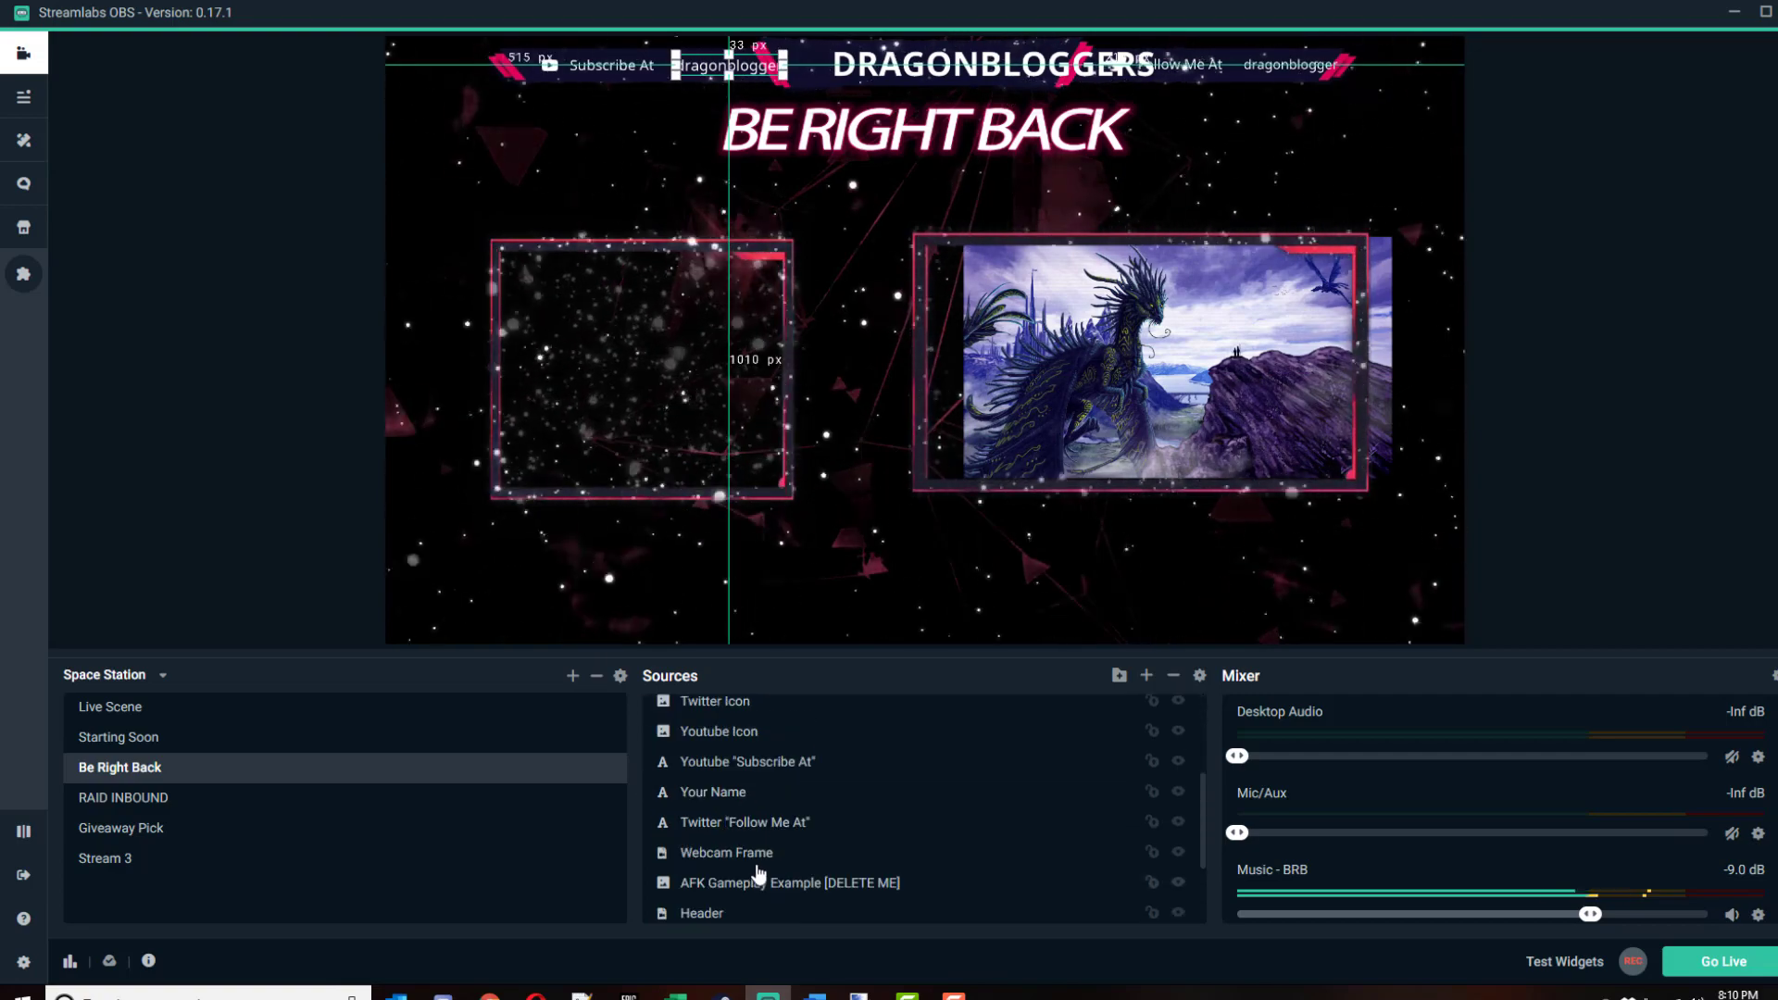
click(760, 862)
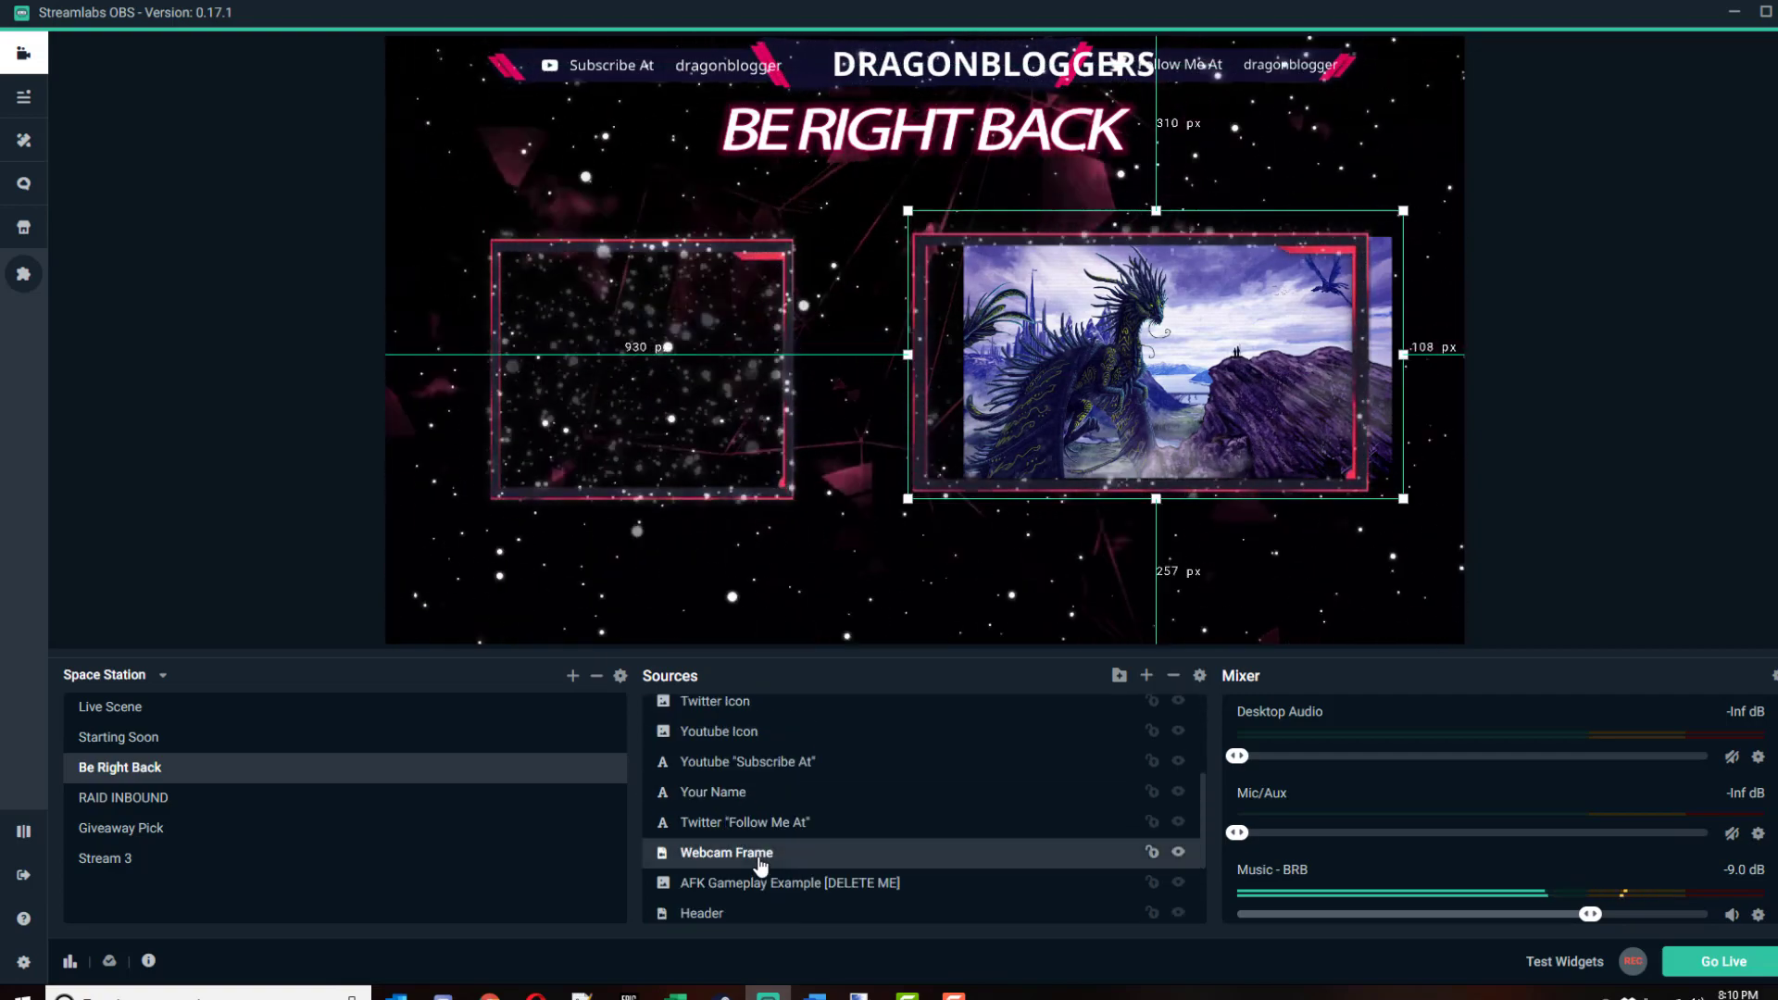
click(765, 885)
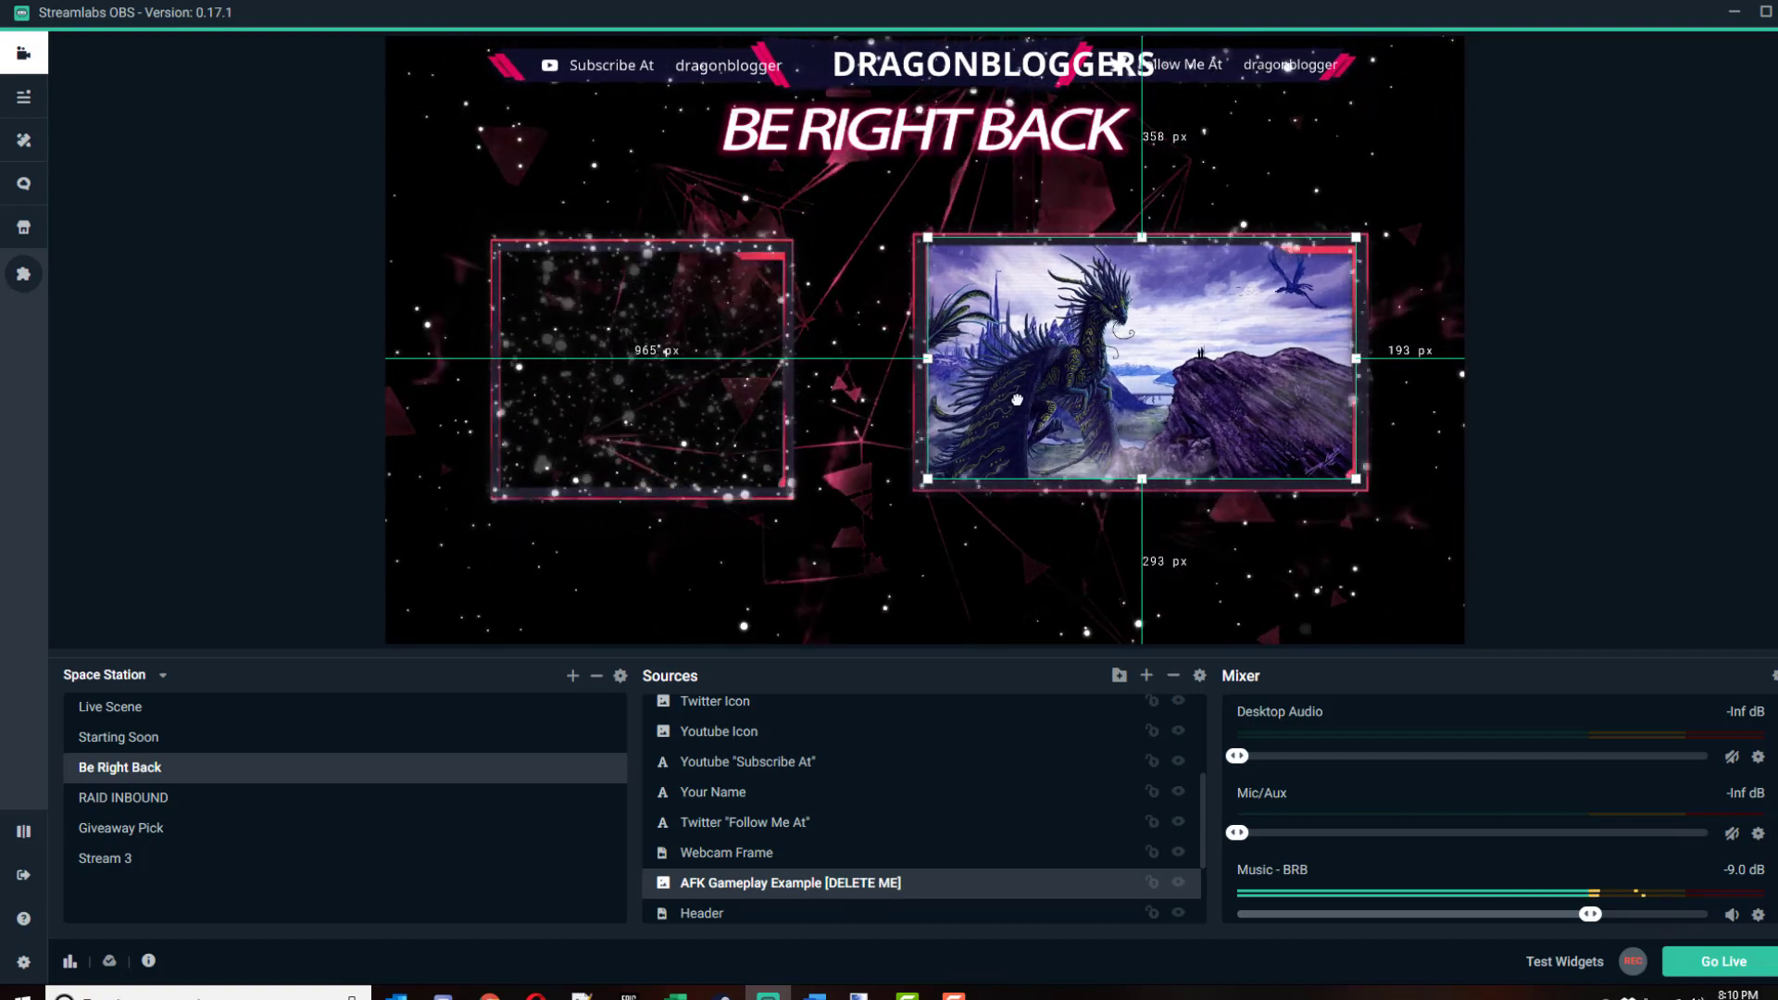
click(667, 630)
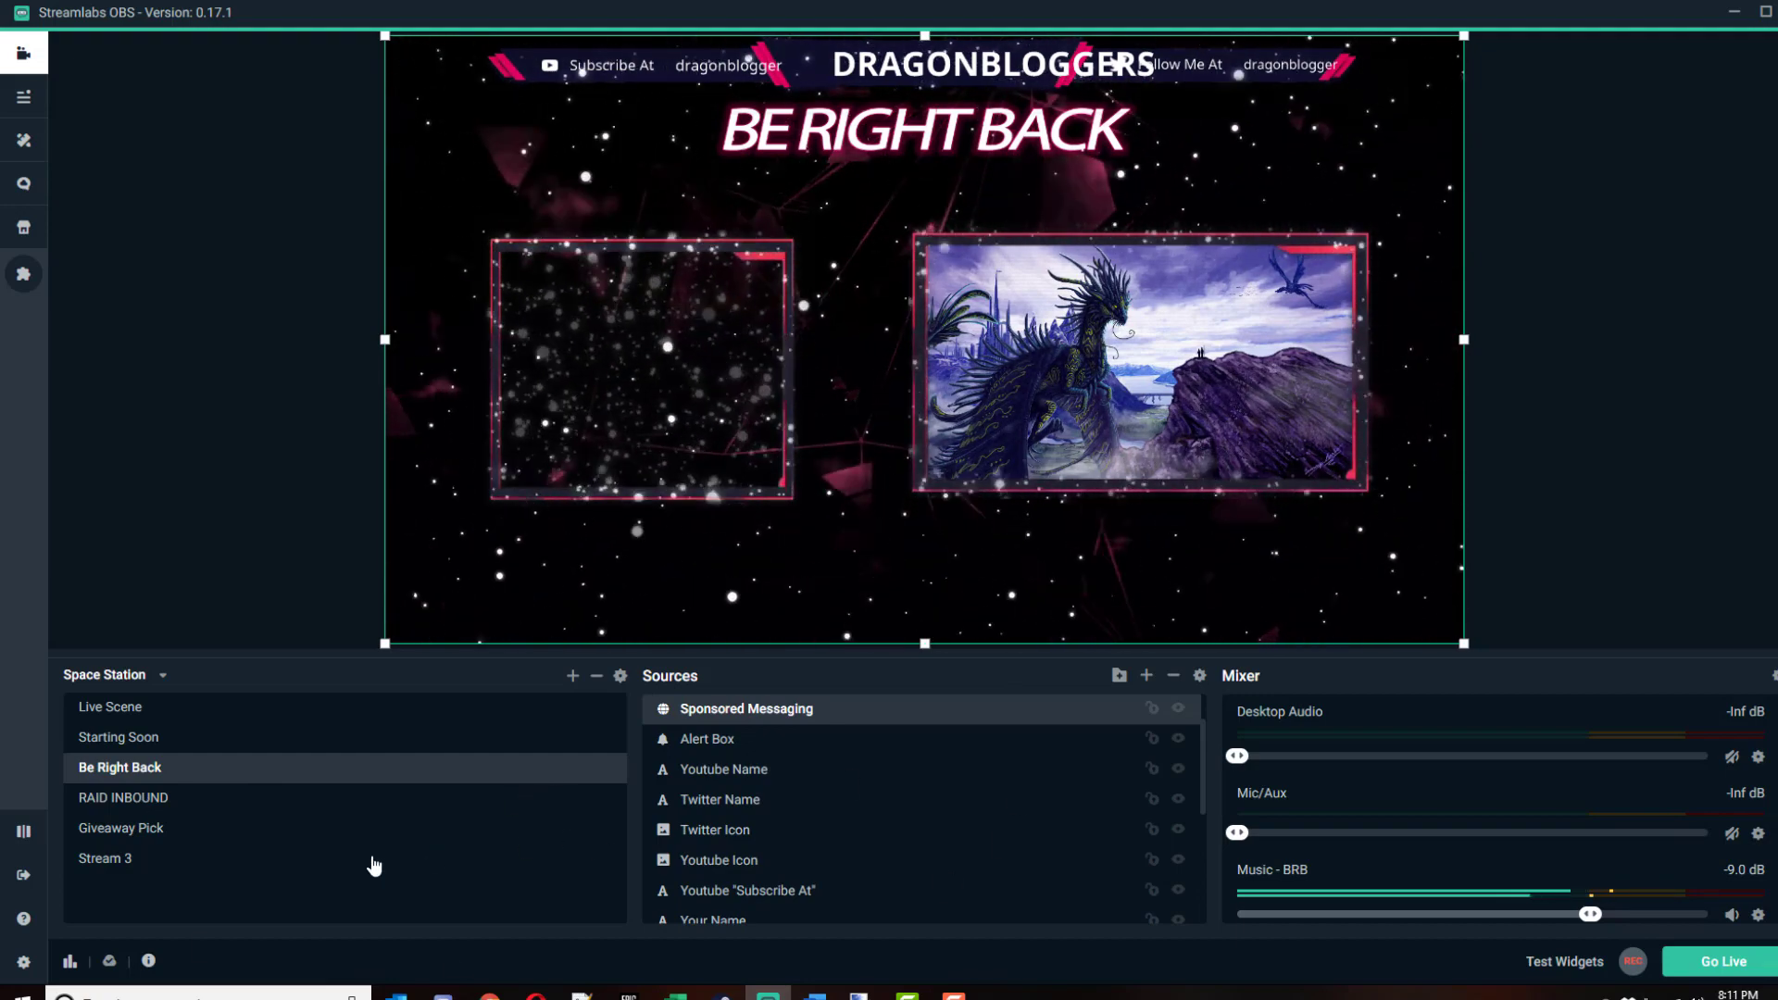
click(169, 798)
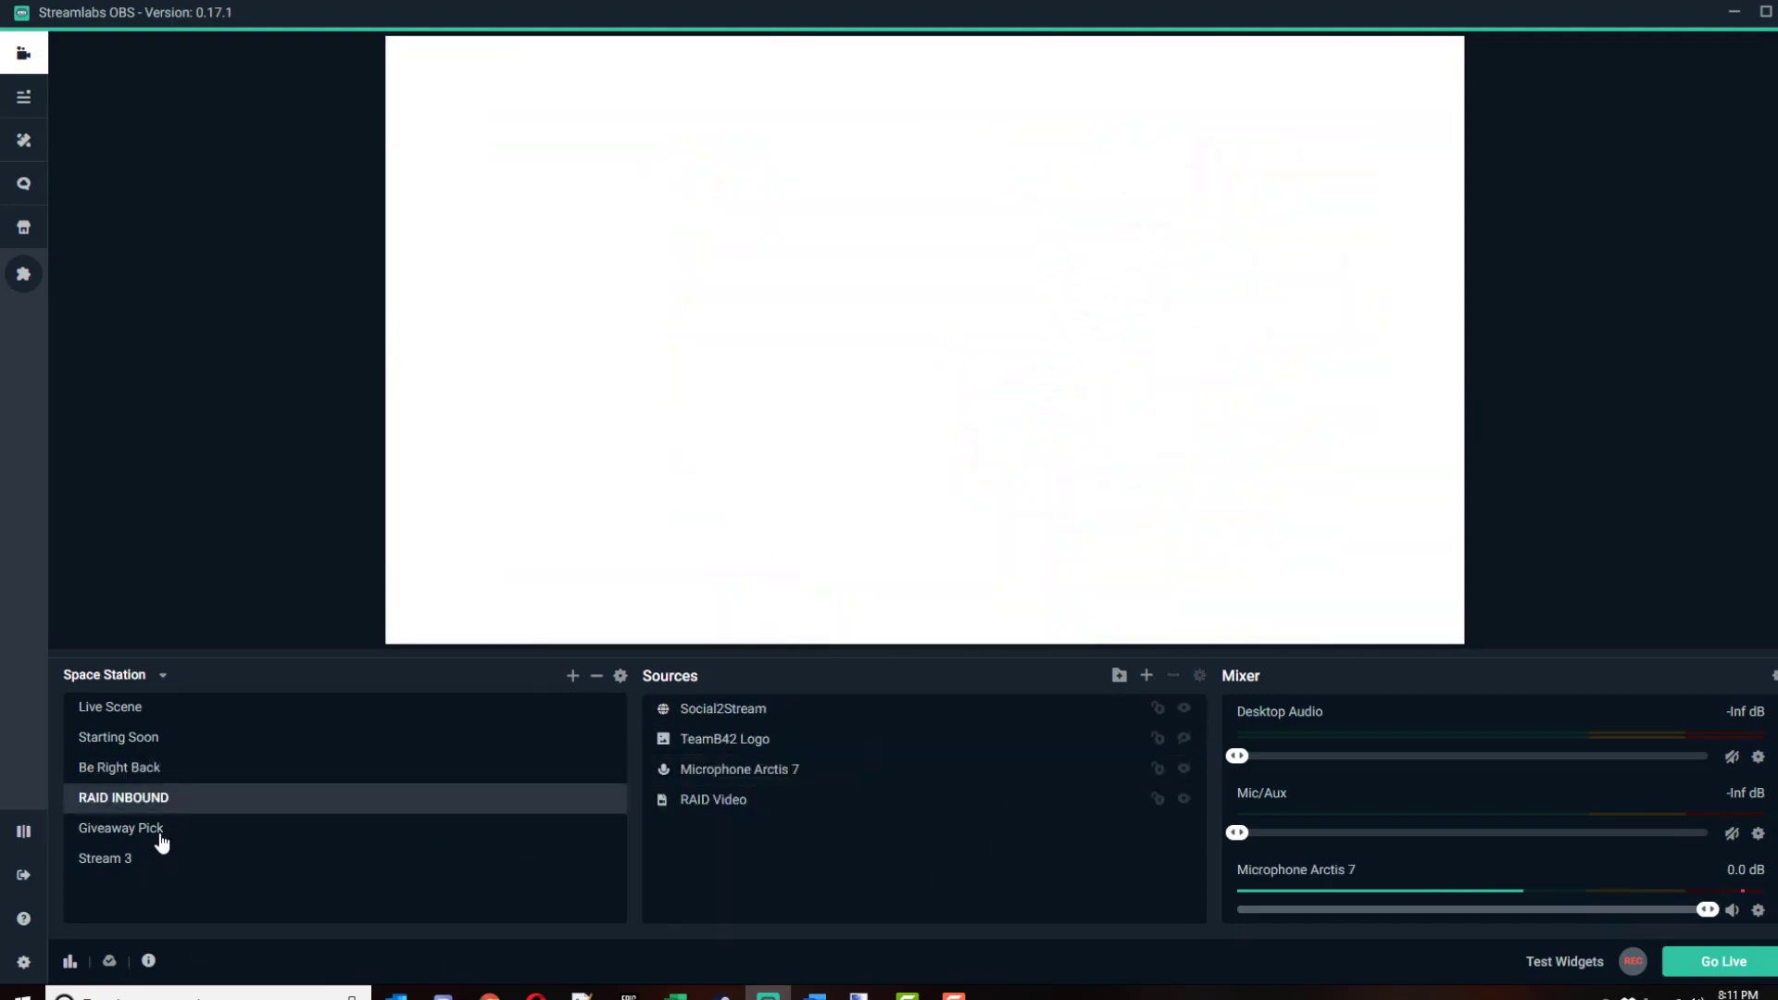
- View the Giveaway Pick scene's Display Capture, then go to the Cloudbot chatbot page
click(162, 833)
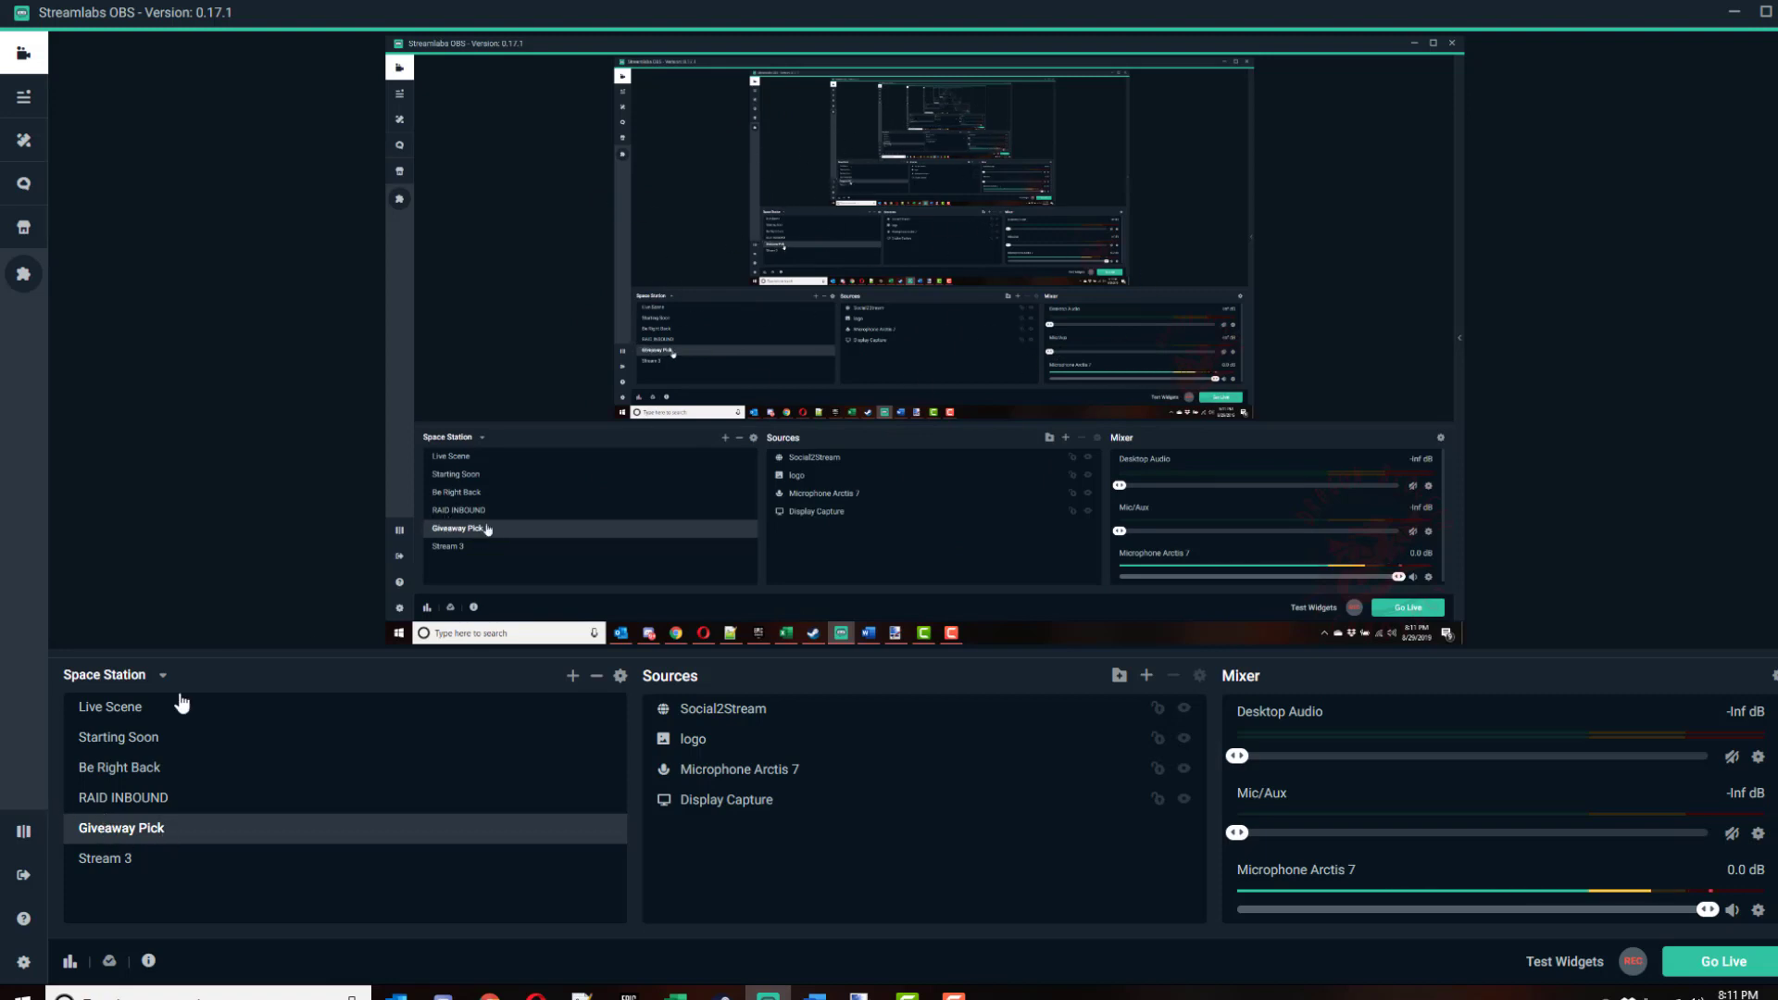
click(28, 182)
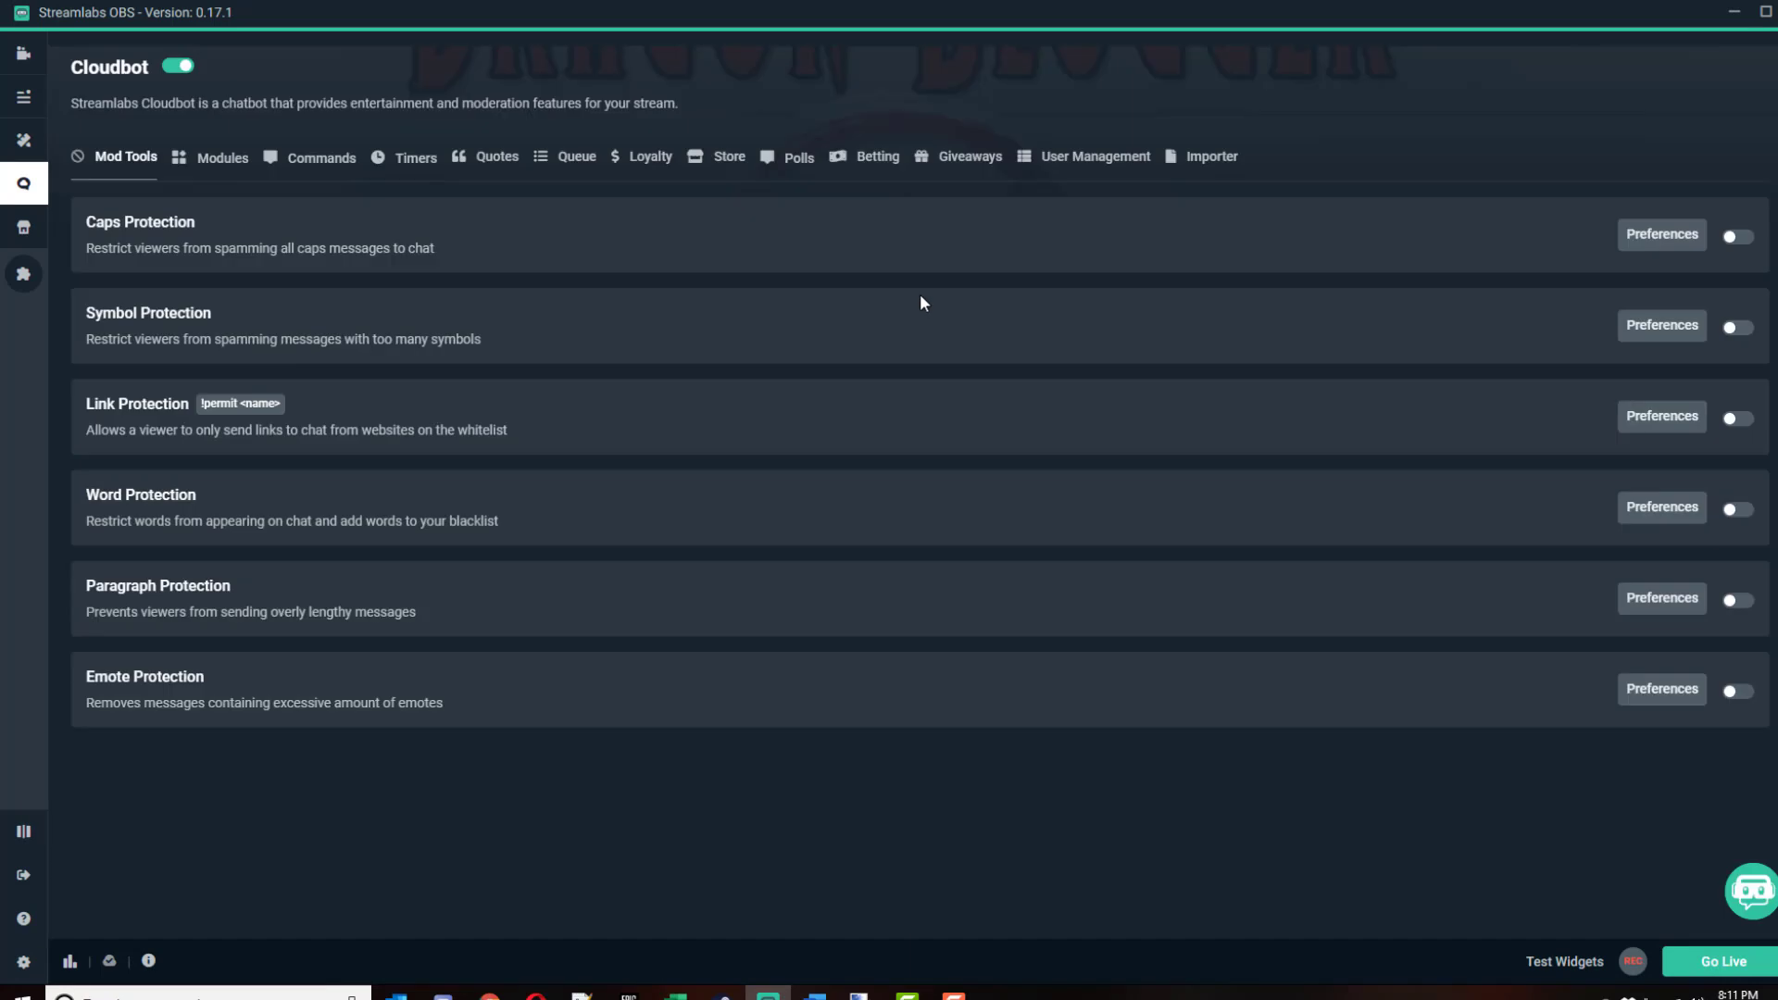
- Complete the Random Steam Game Key giveaway in Cloudbot Giveaways and return to the editor
click(988, 160)
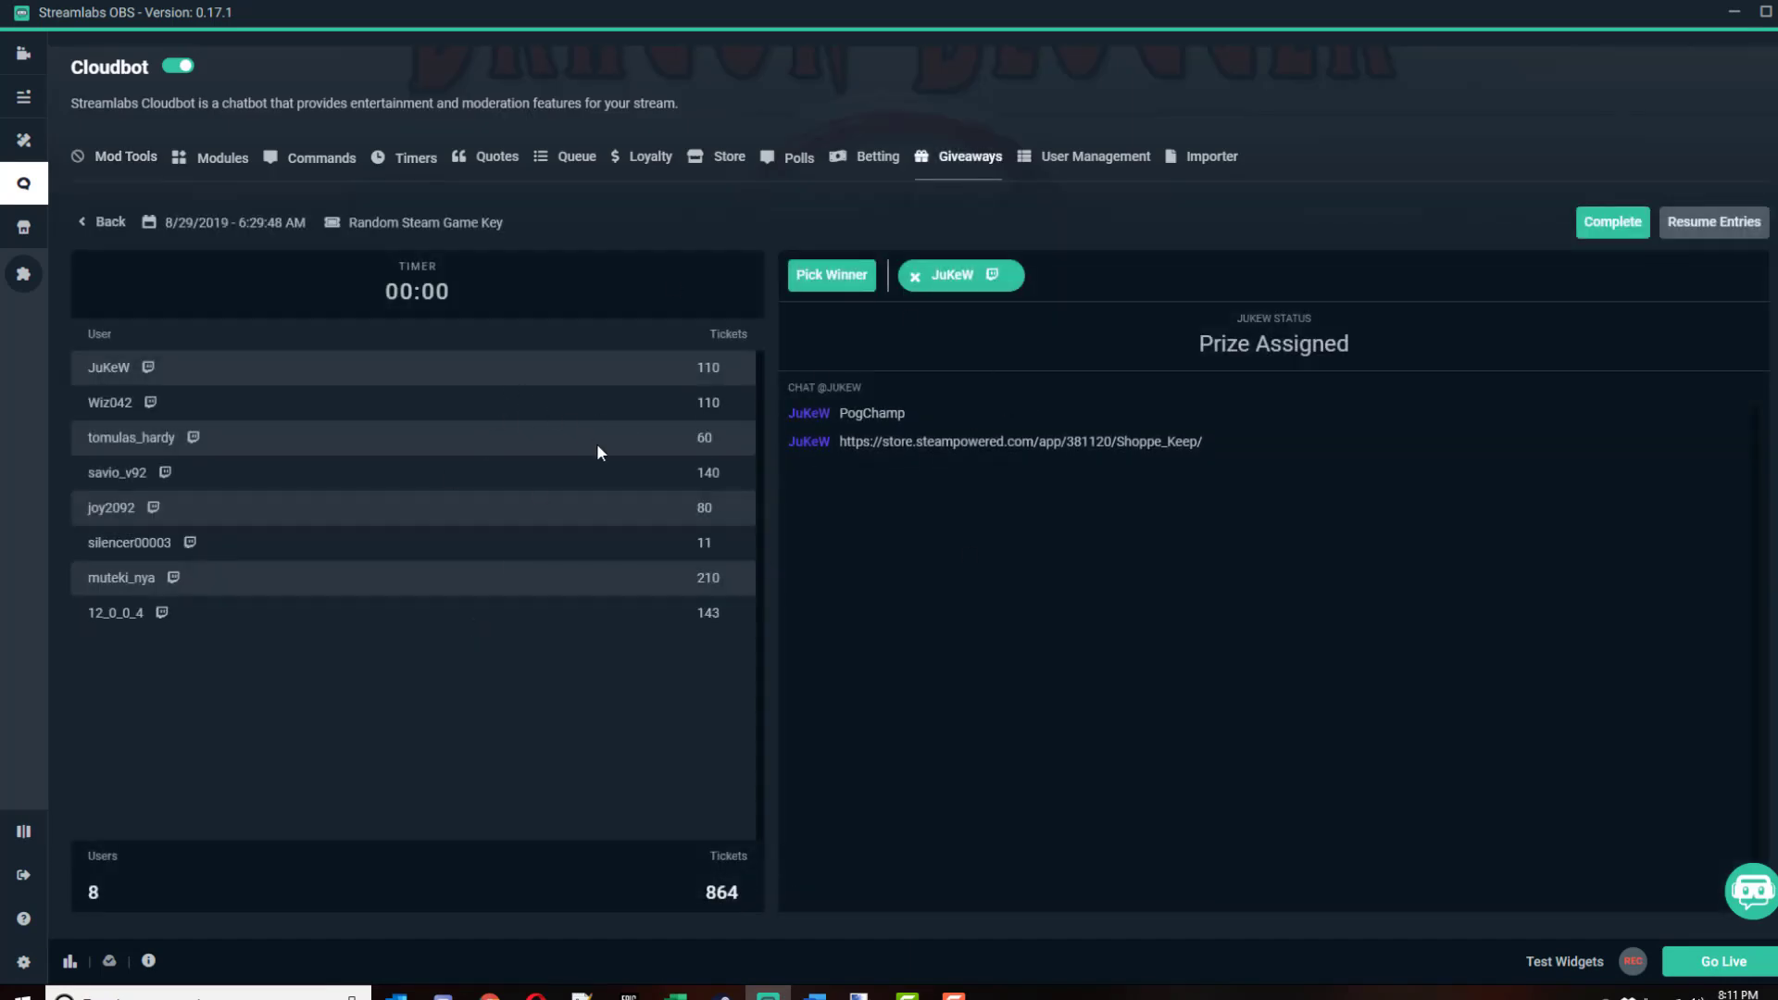
scroll(648, 509, down, 1)
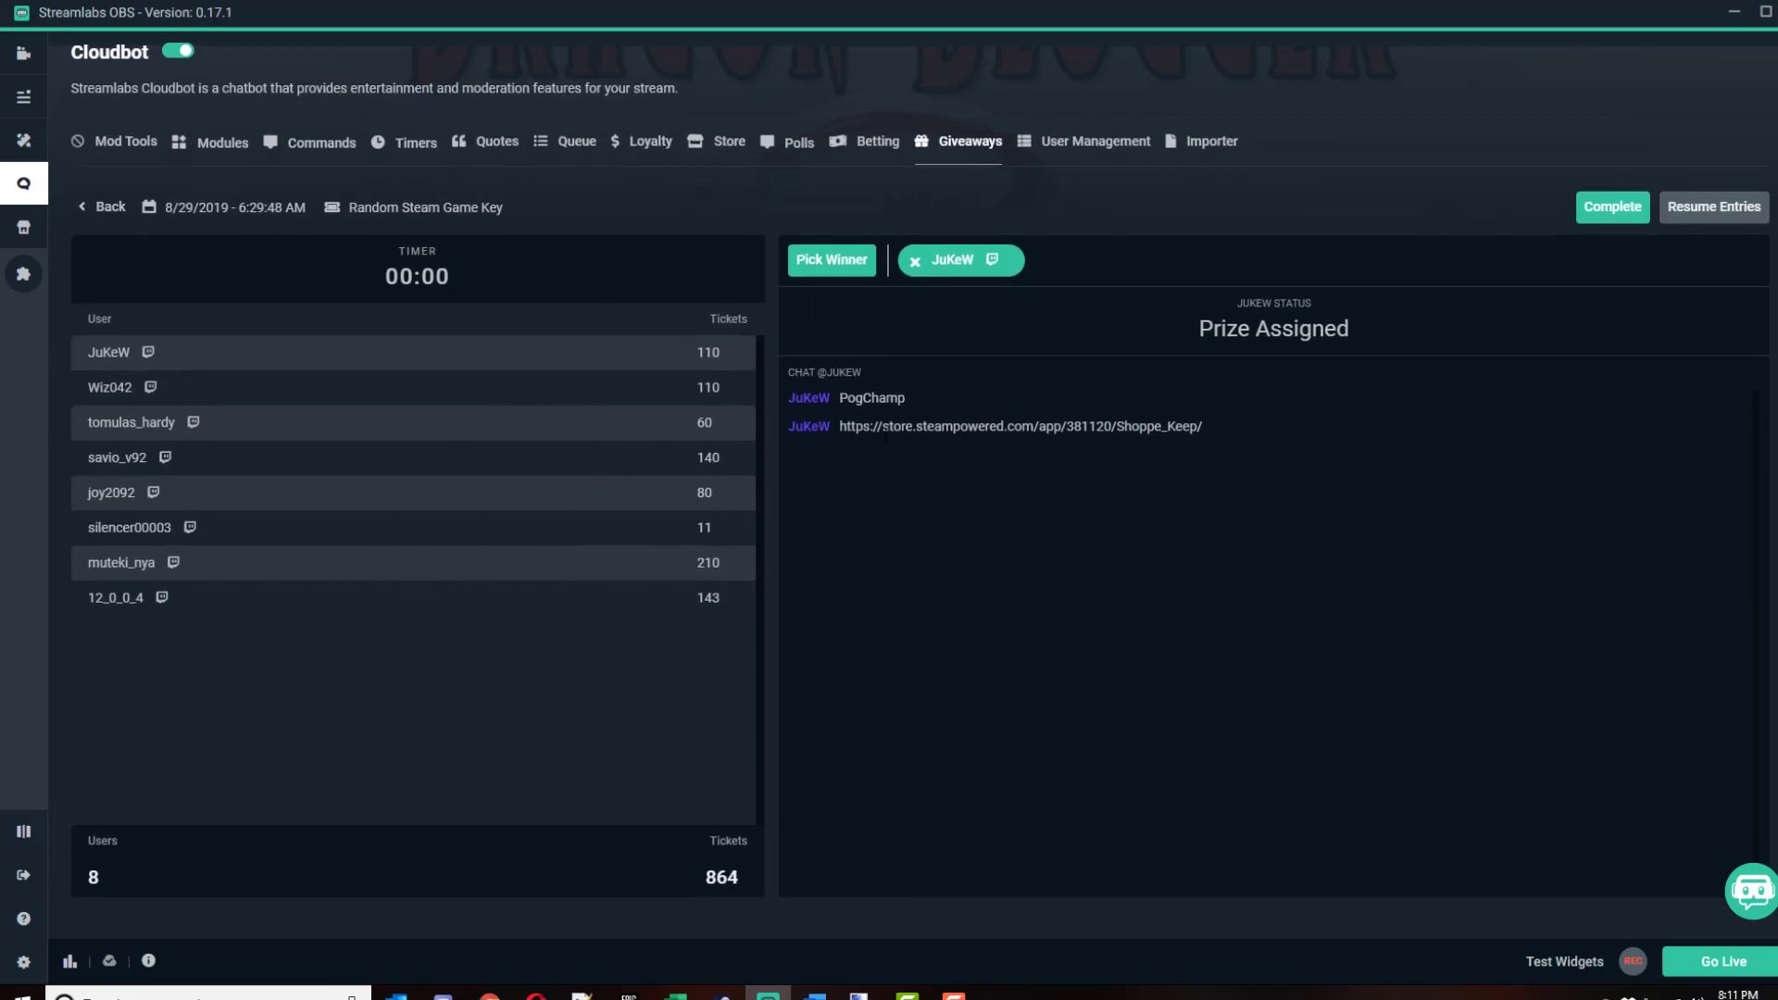
click(1625, 207)
click(94, 388)
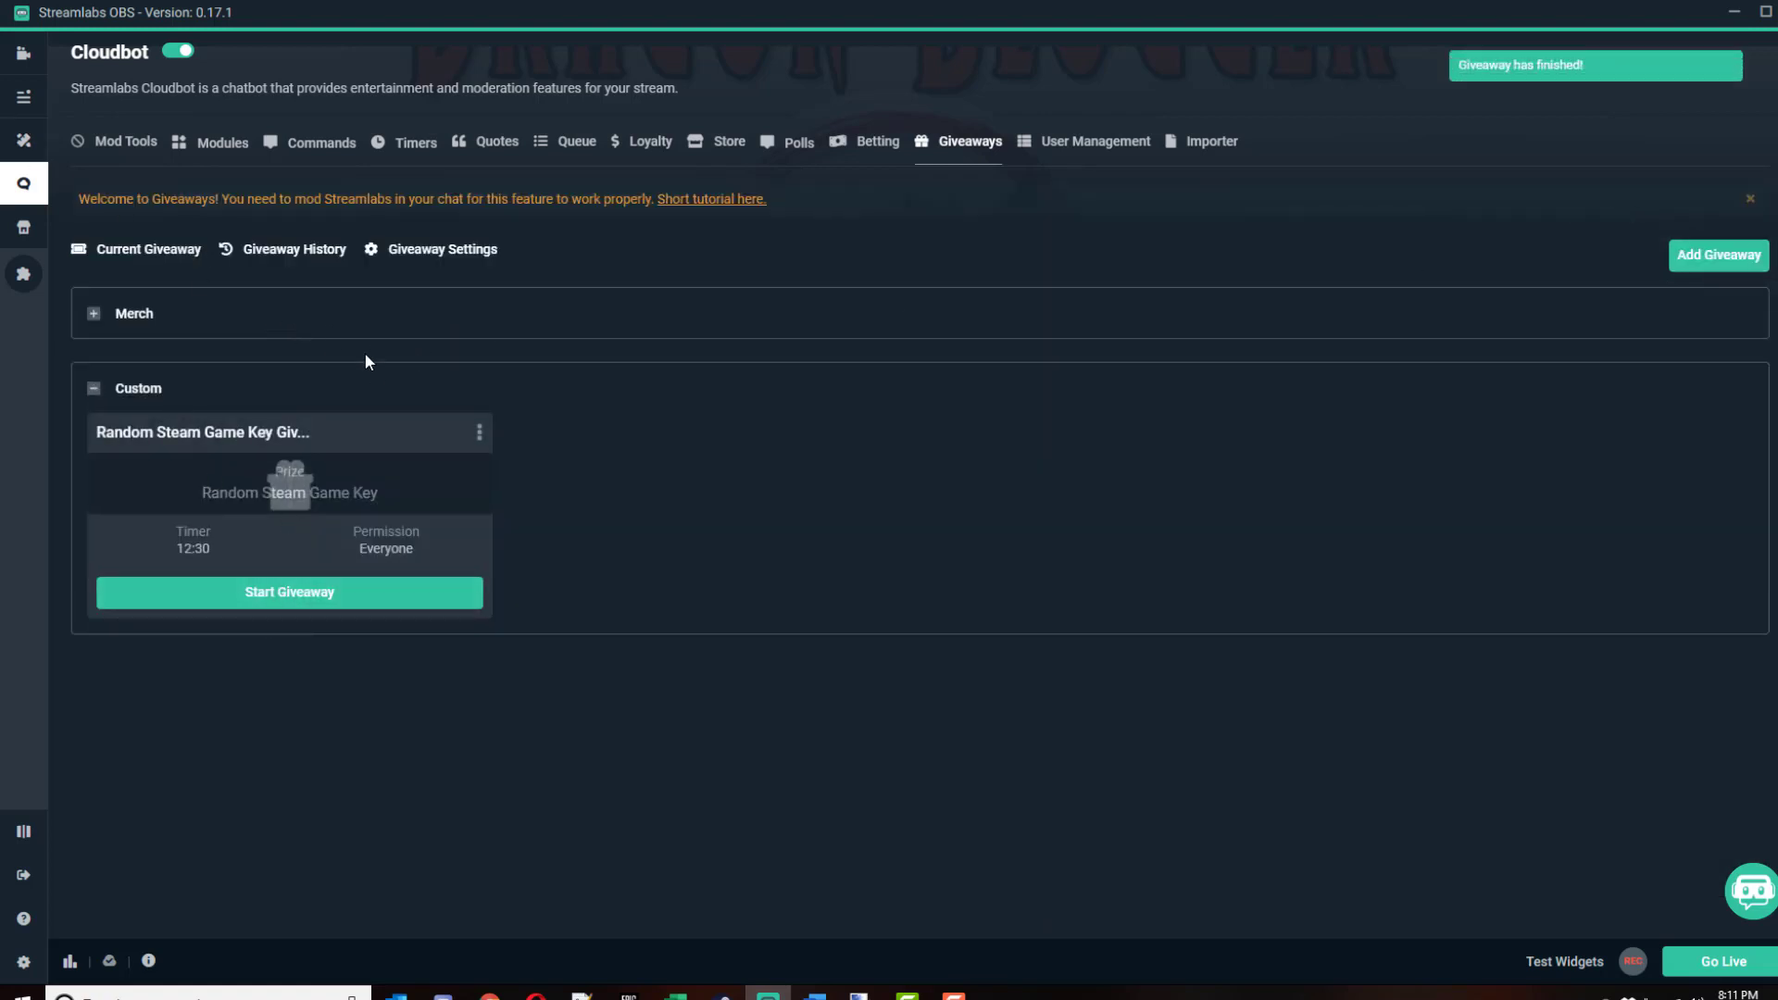
click(24, 54)
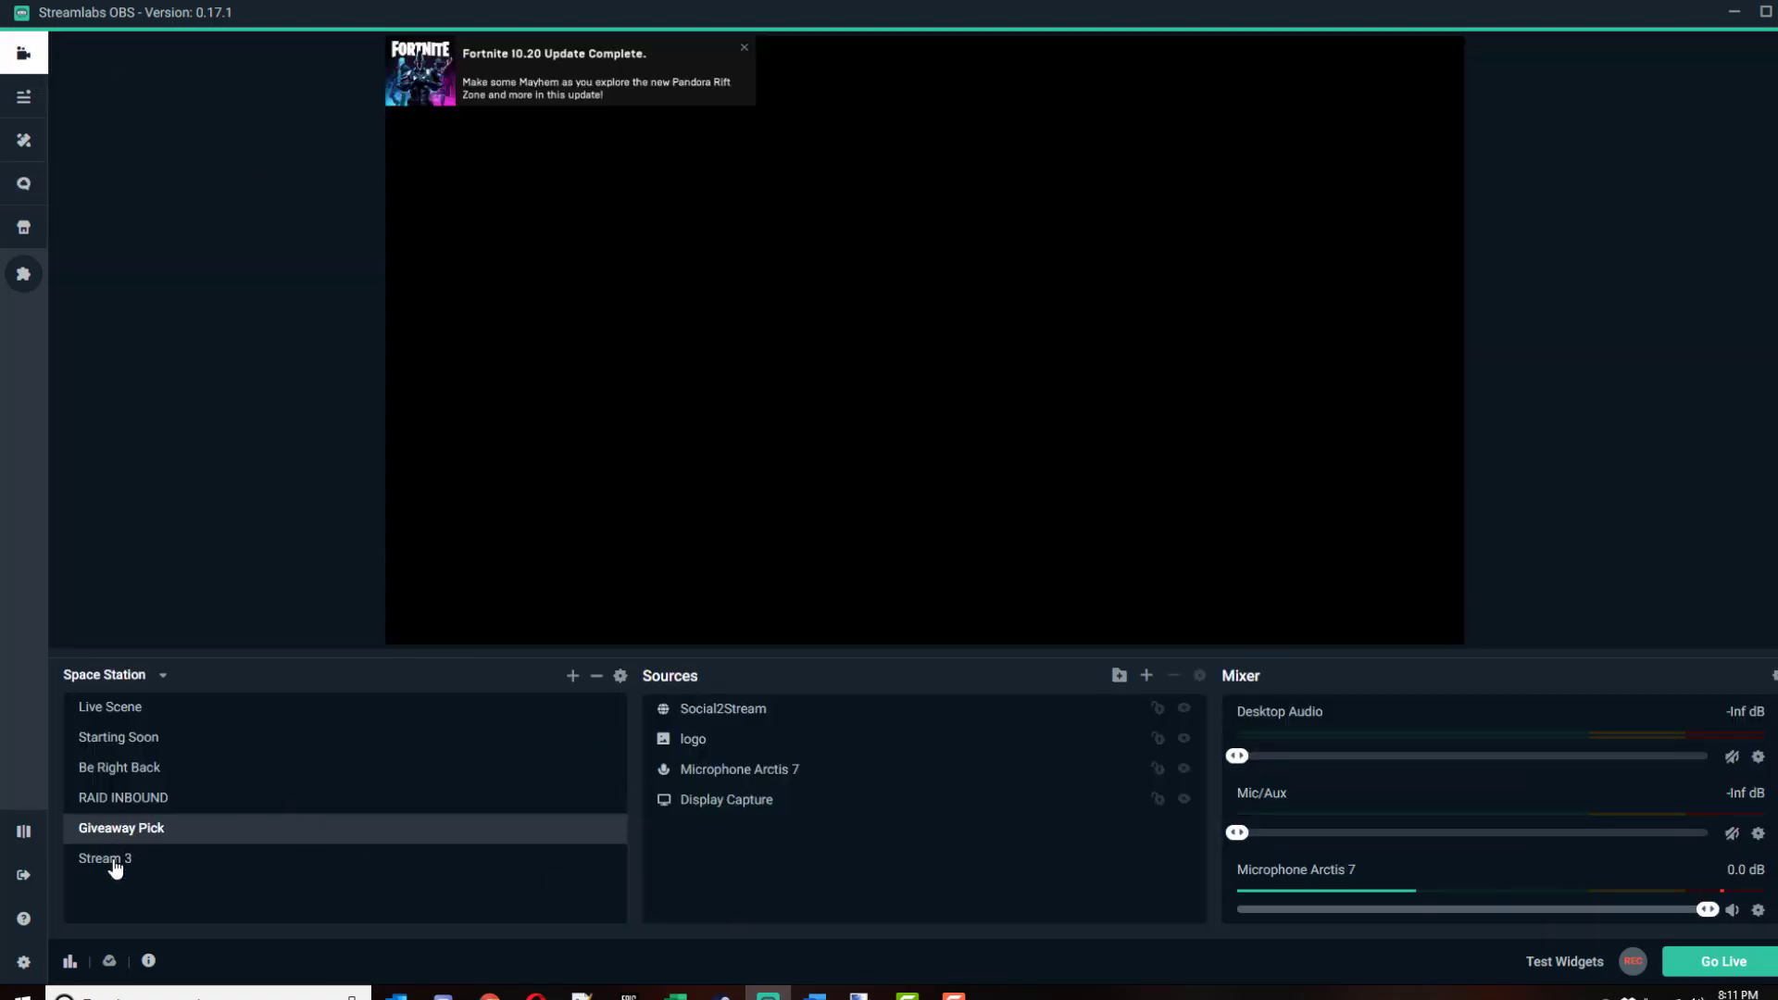
- Go from Stream 3 to Live Scene, select Social2Stream and scroll through its sources
click(115, 866)
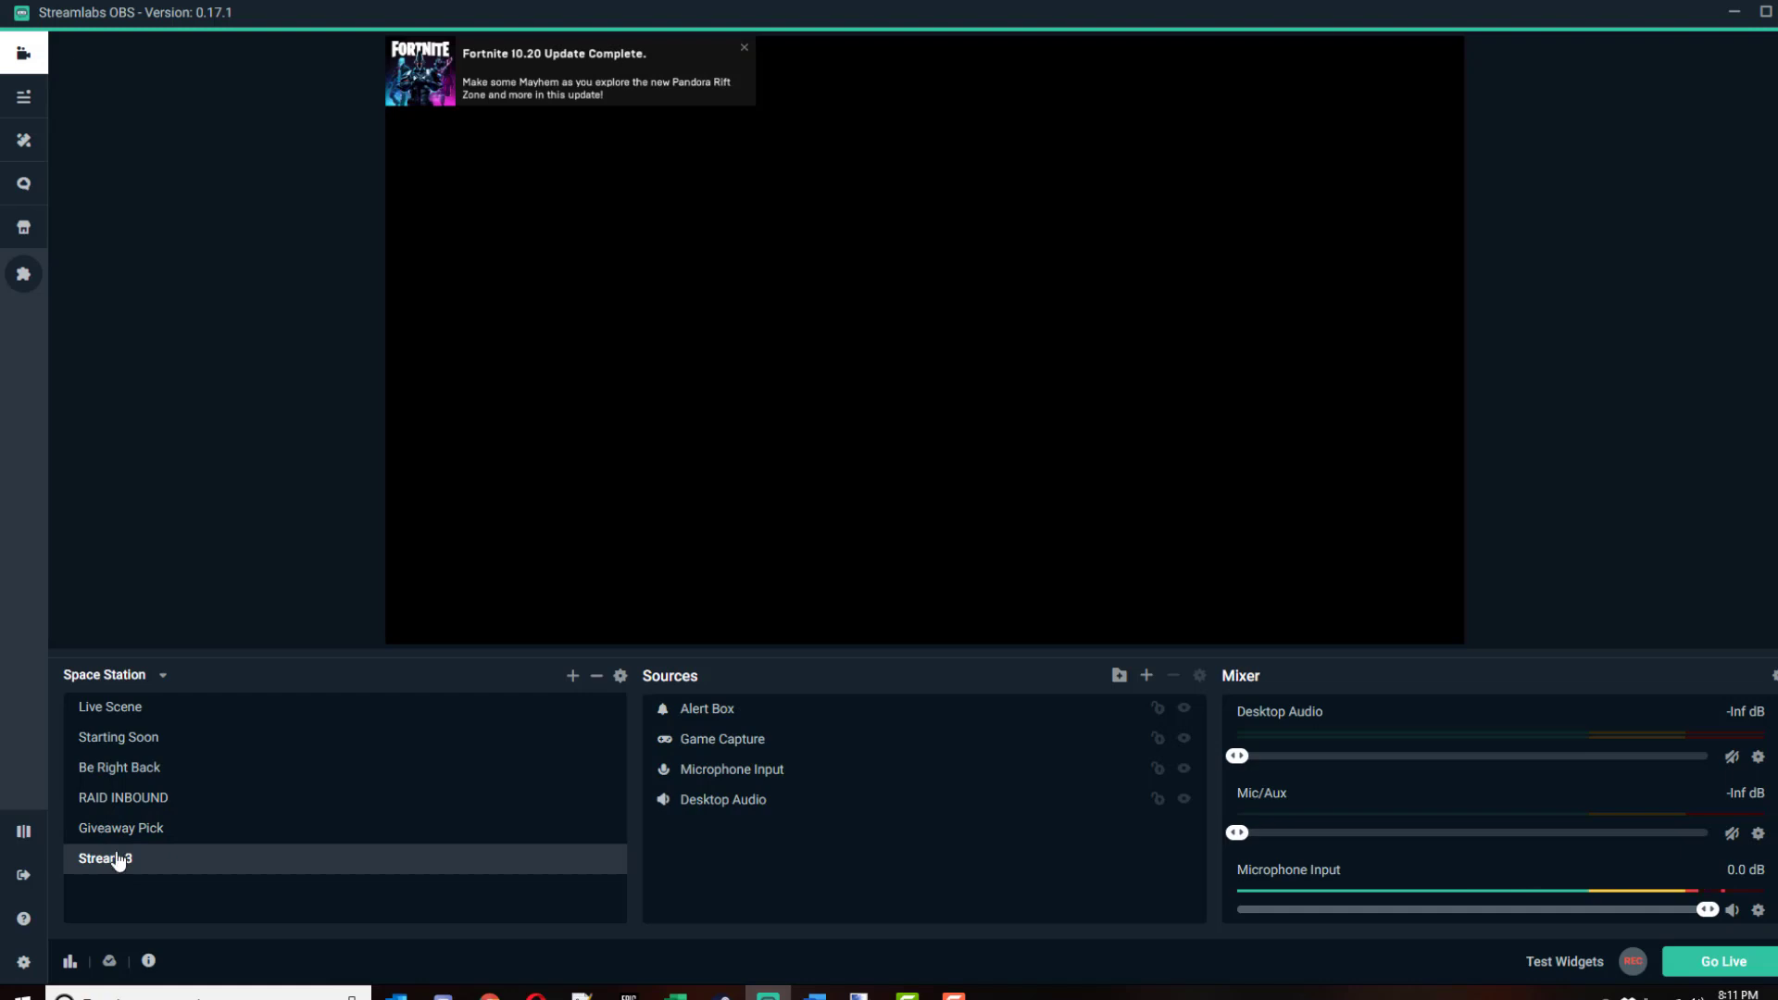
click(148, 716)
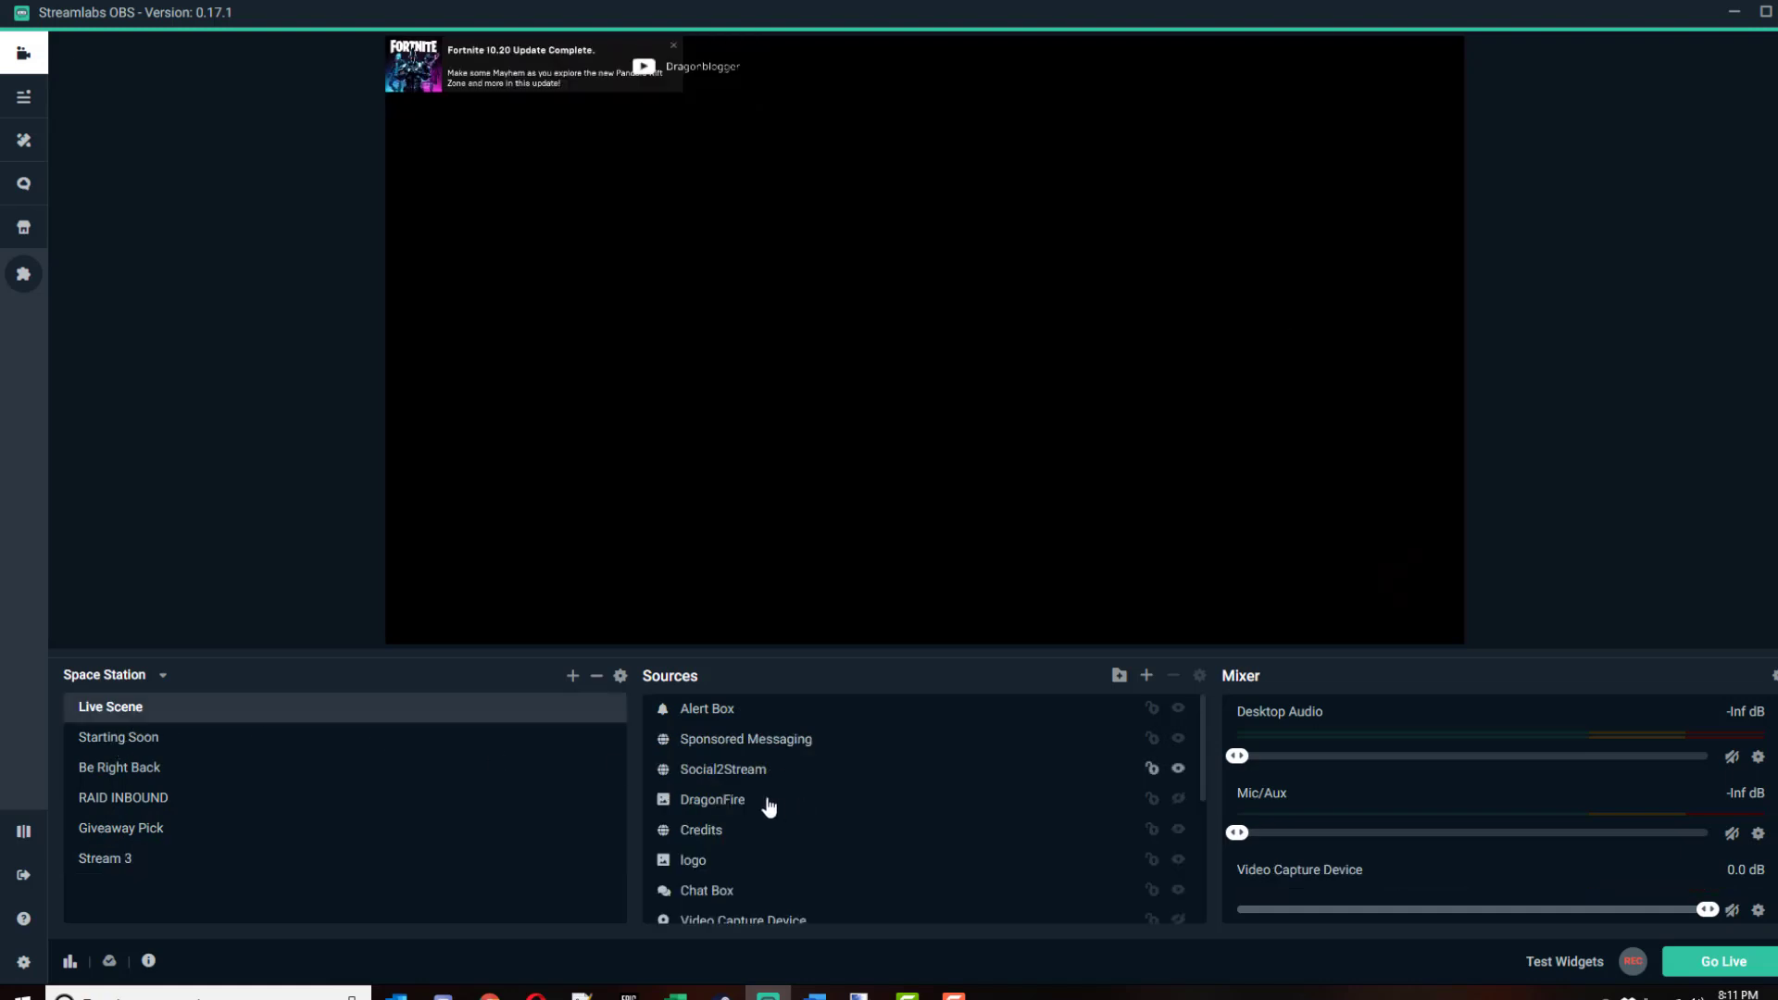
click(741, 776)
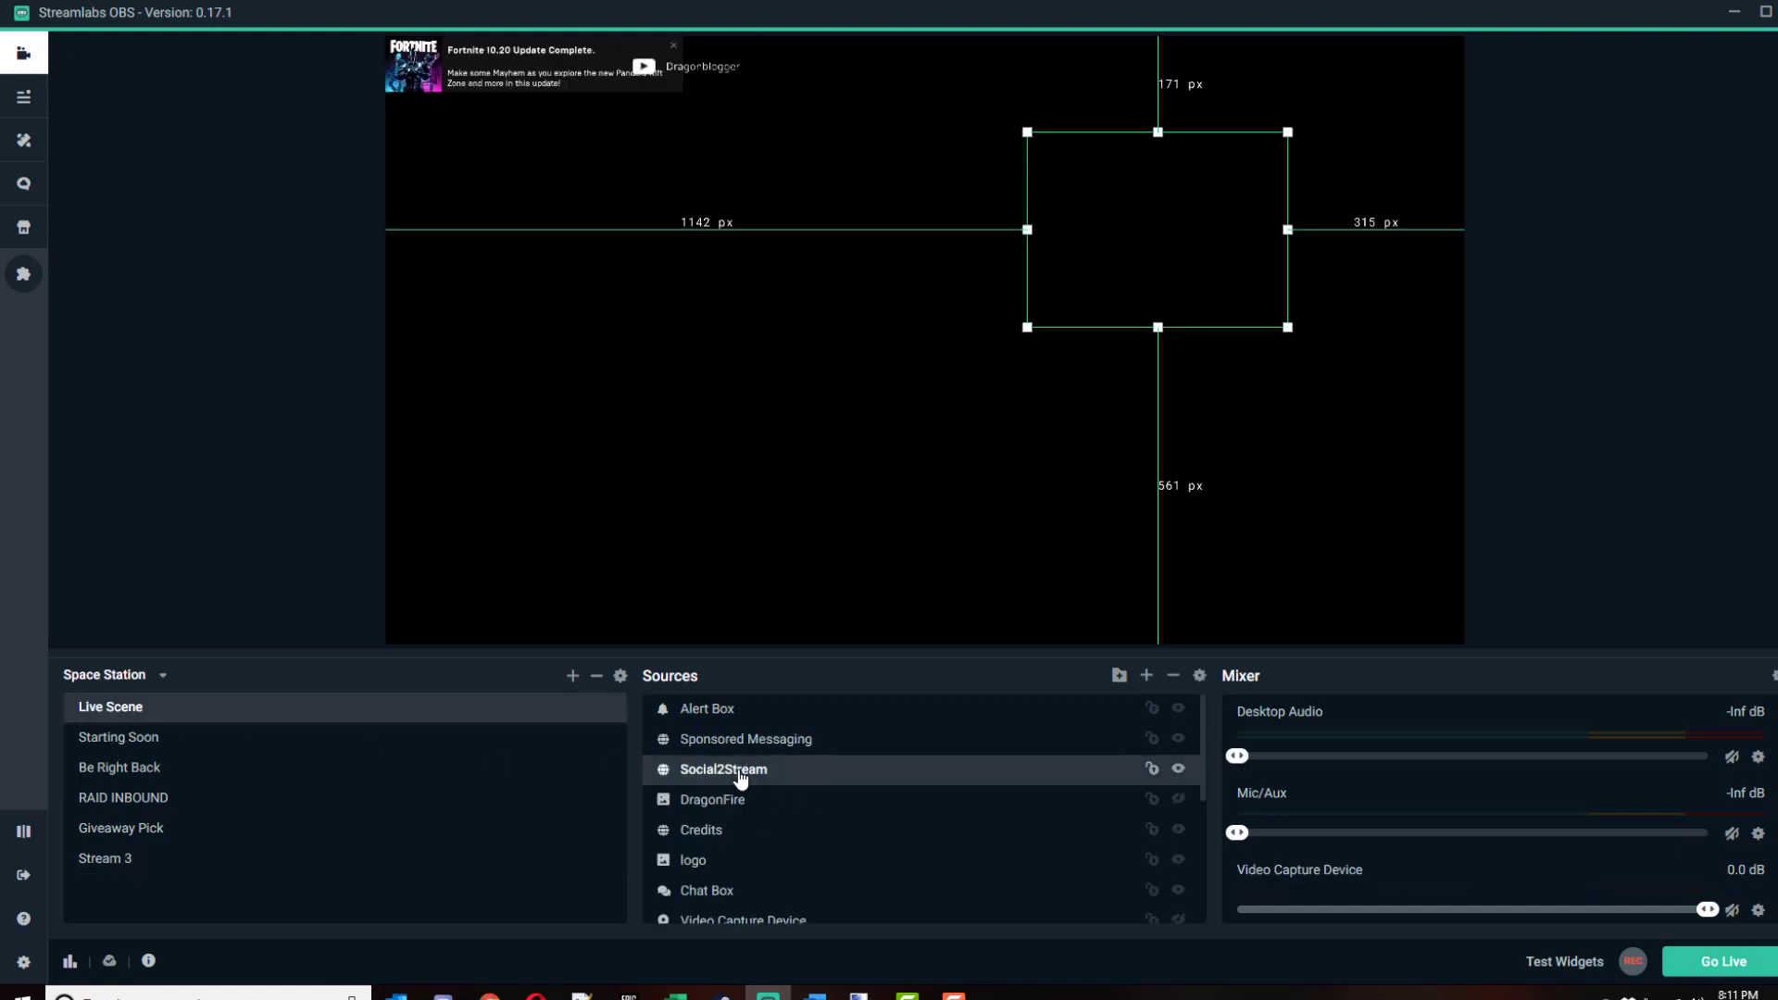
scroll(741, 776, down, 4)
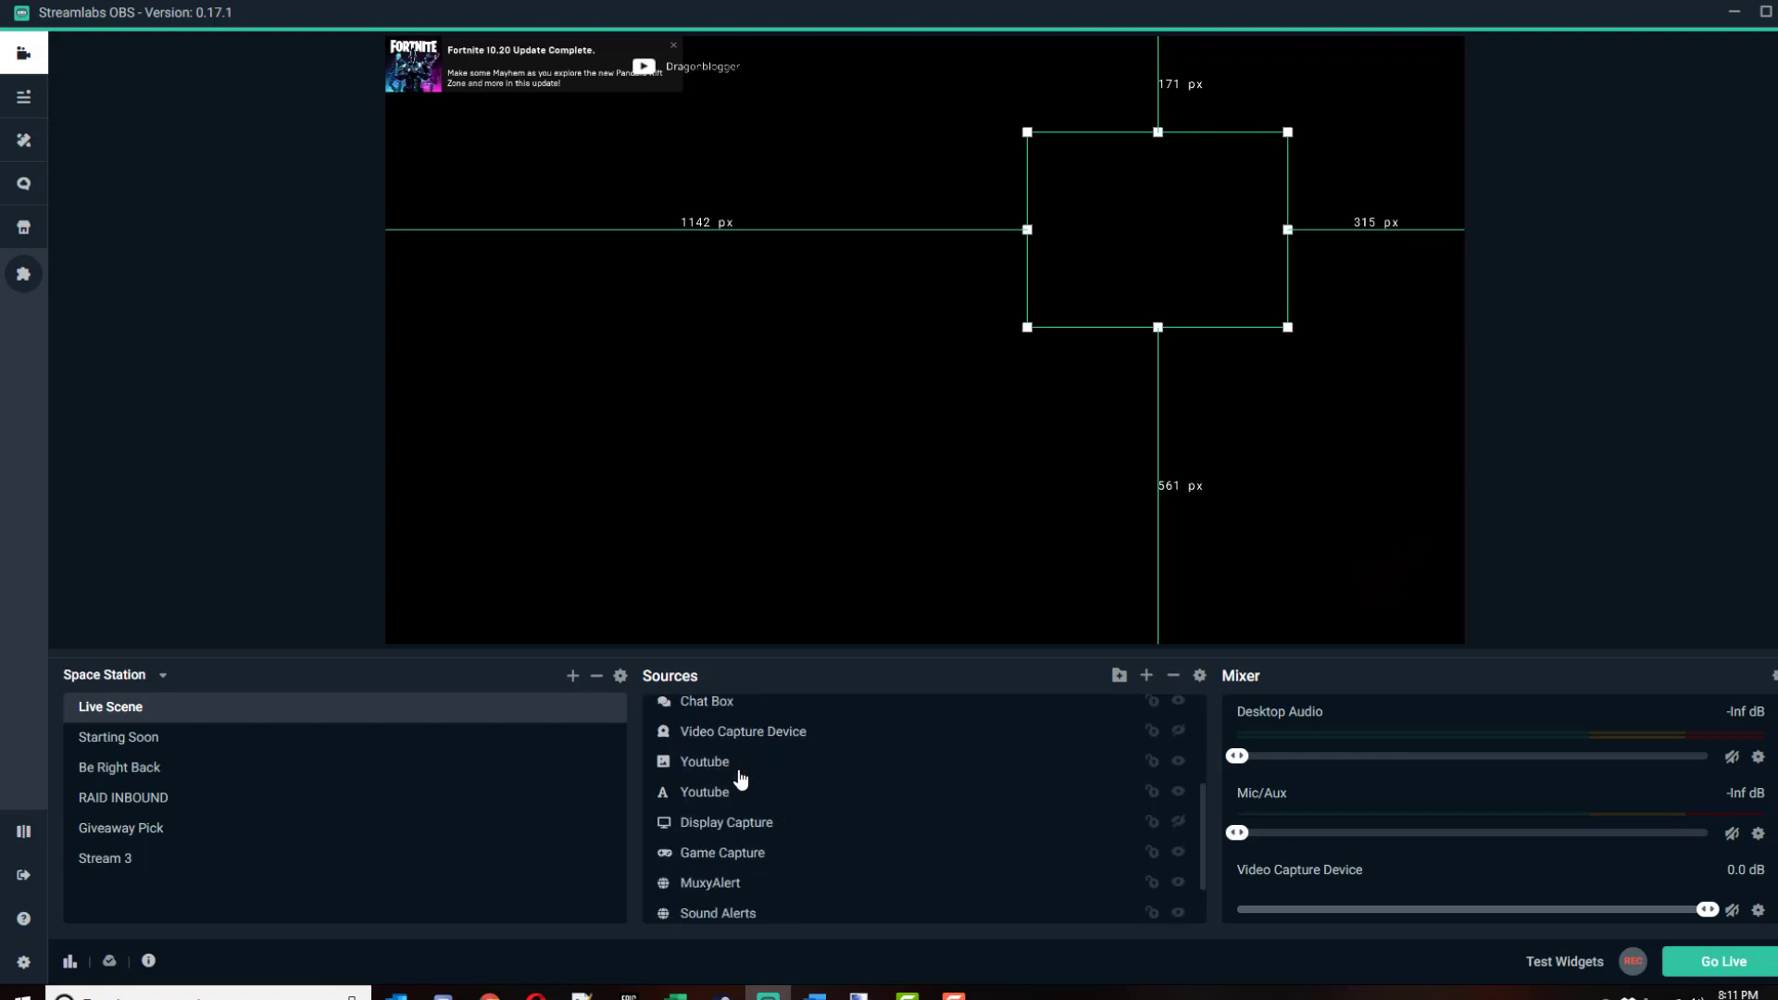
scroll(741, 778, up, 4)
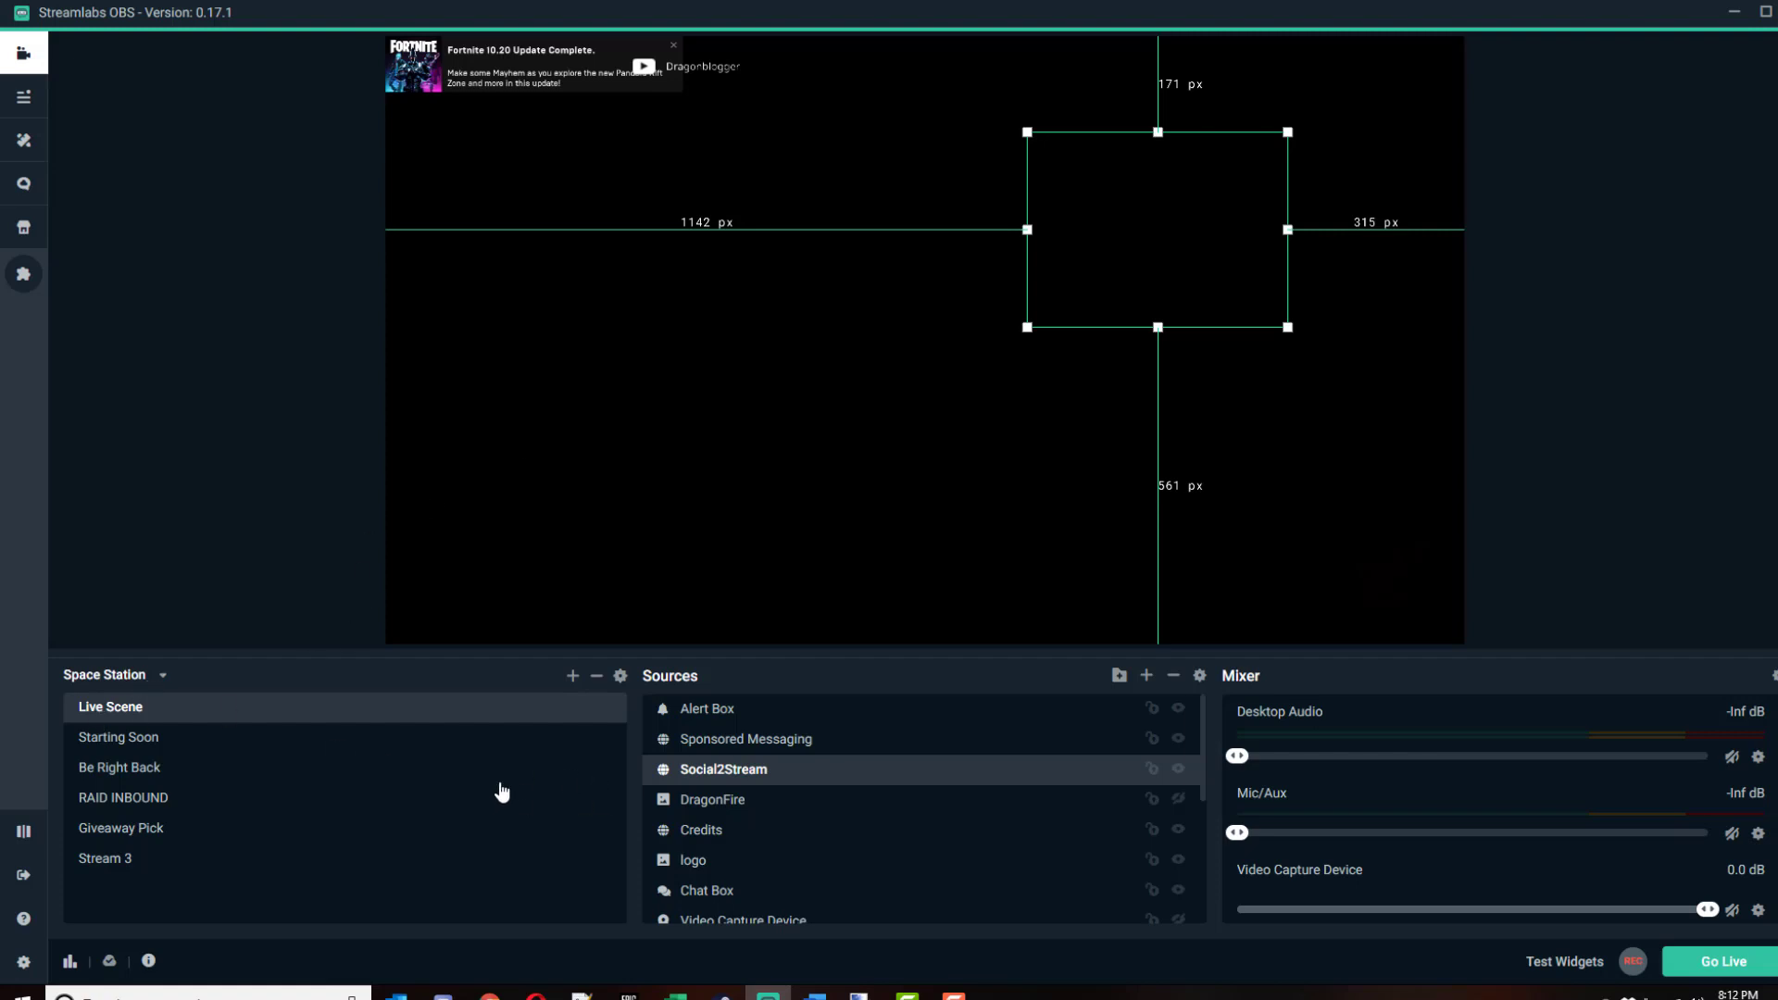
scroll(934, 820, down, 3)
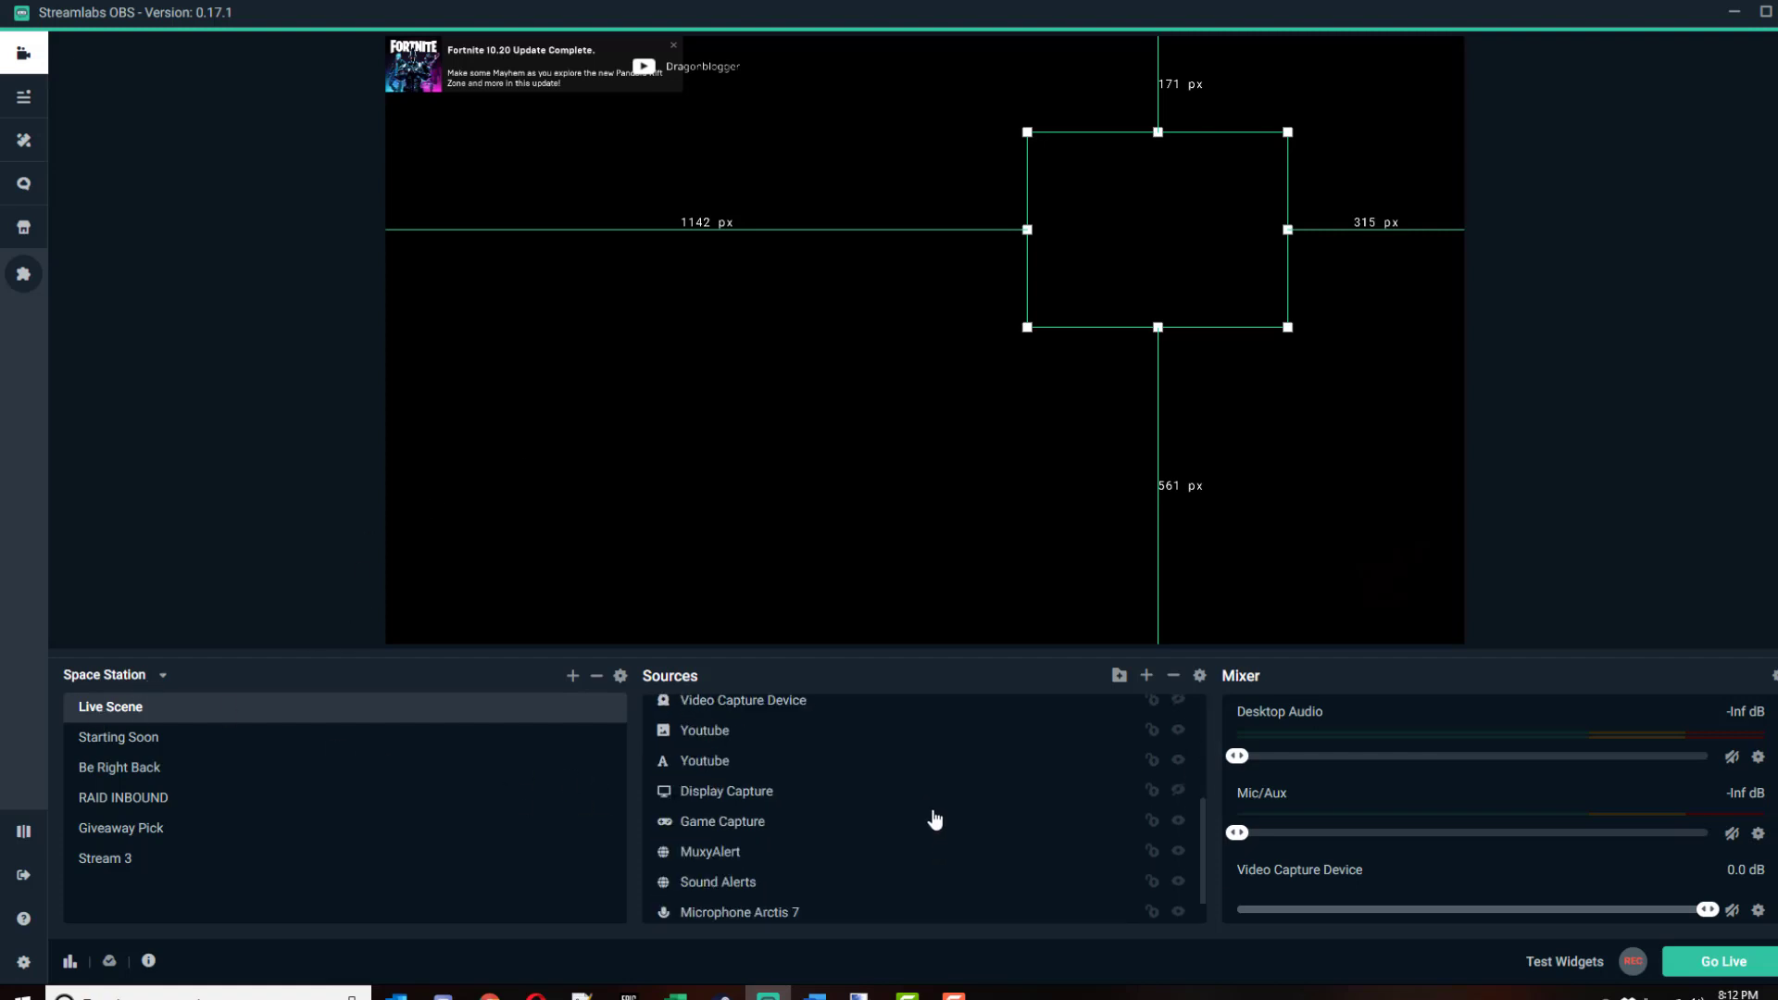
scroll(935, 820, up, 3)
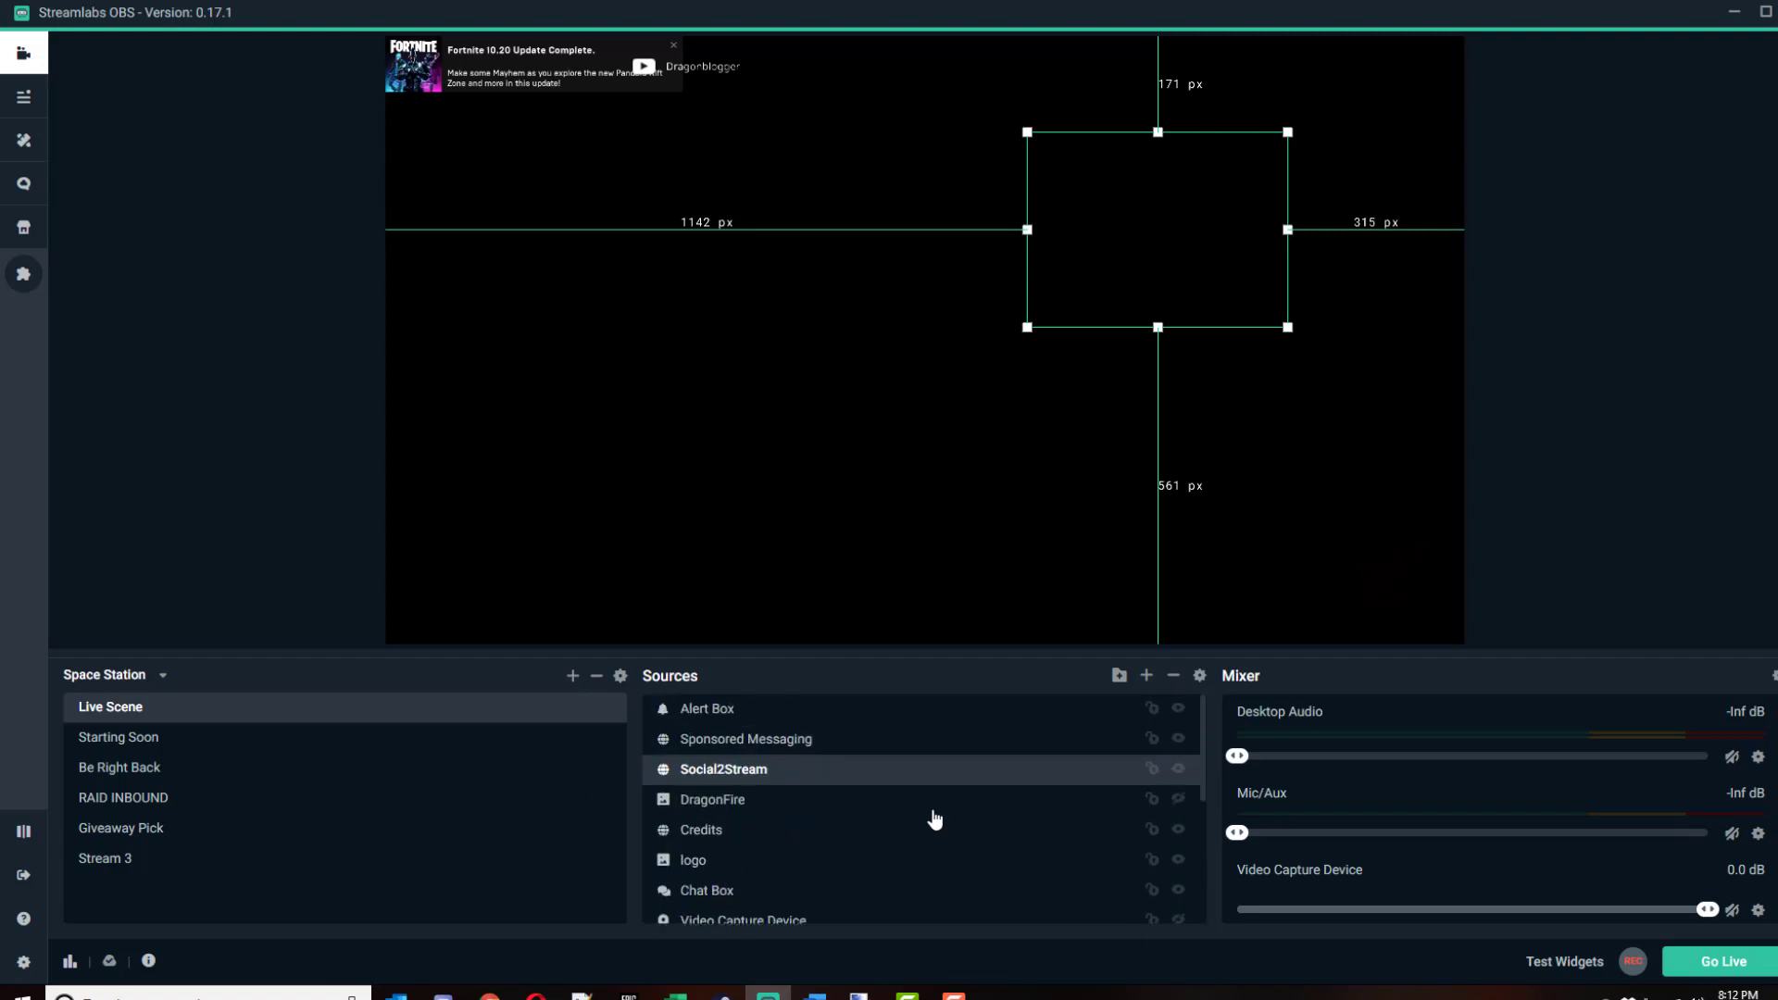
scroll(935, 820, down, 3)
scroll(934, 819, up, 3)
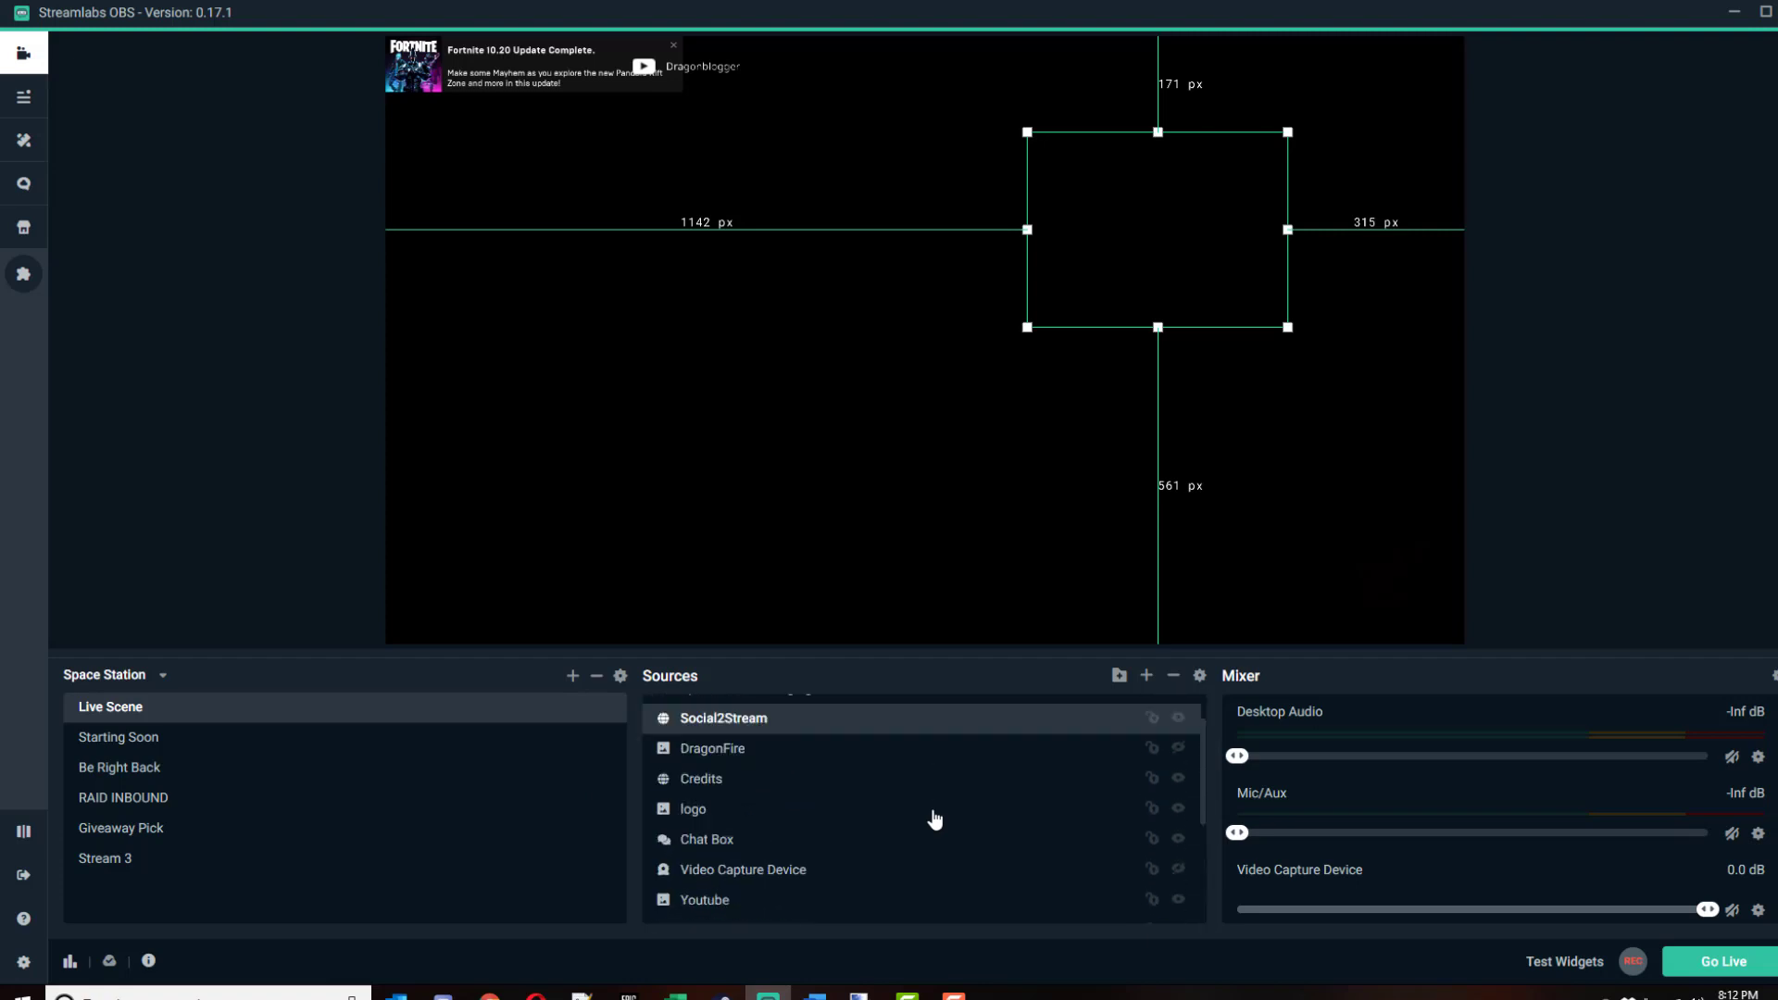